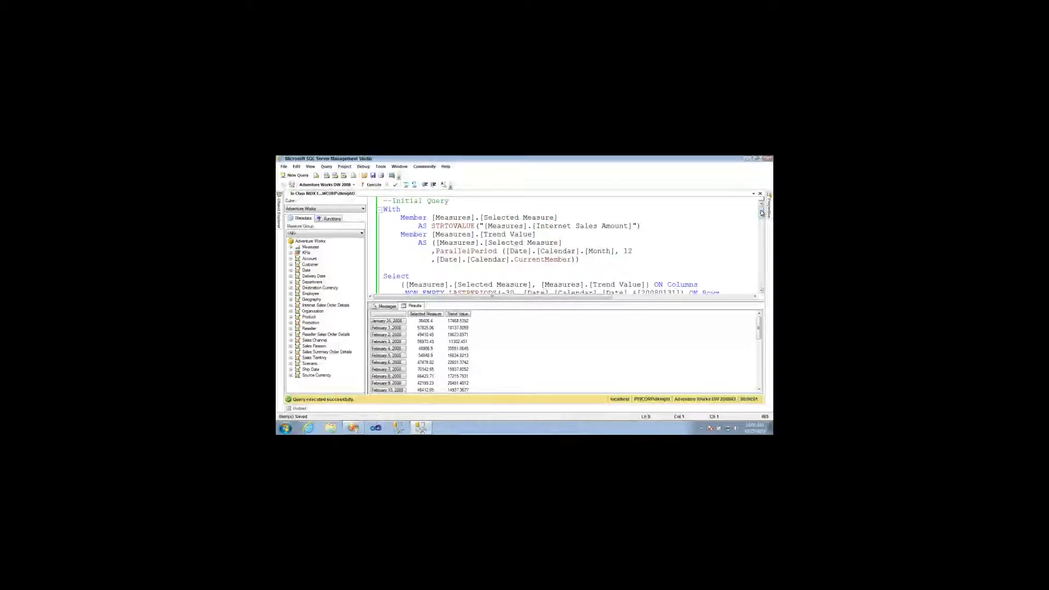
- Run only the initial MDX query, from the With clause through [Adventure Works]
{"action": "left_click_drag", "start_coordinate": [716, 300], "coordinate": [710, 360]}
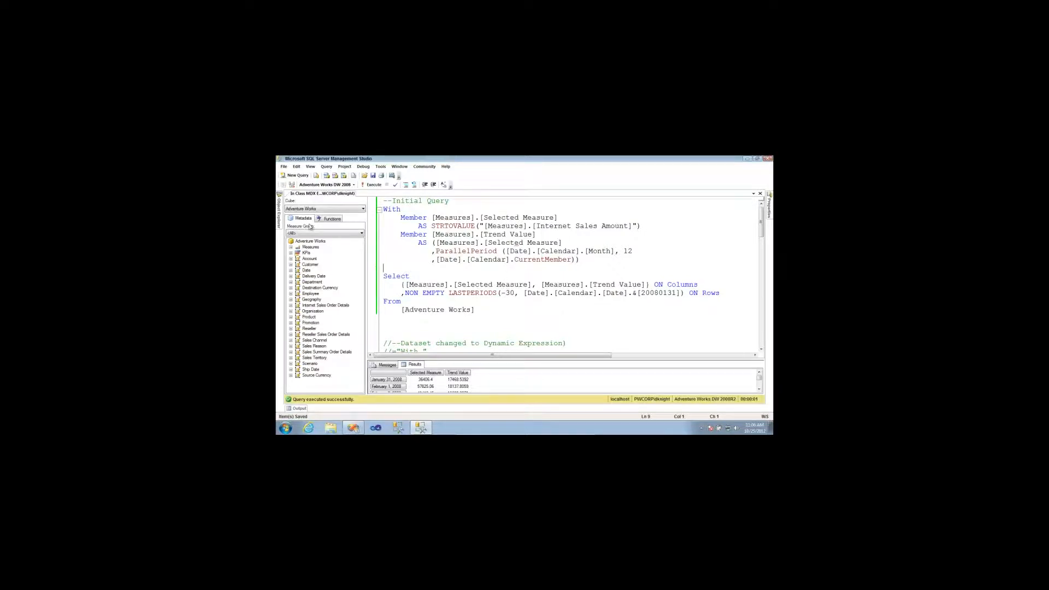
{"action": "mouse_move", "coordinate": [279, 212]}
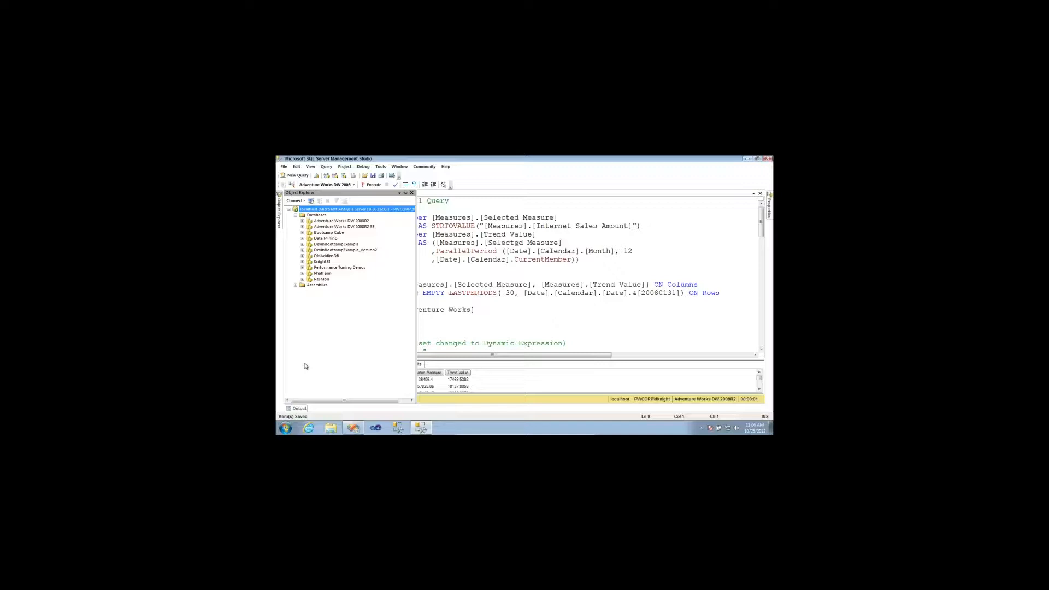
{"action": "left_click", "coordinate": [541, 299]}
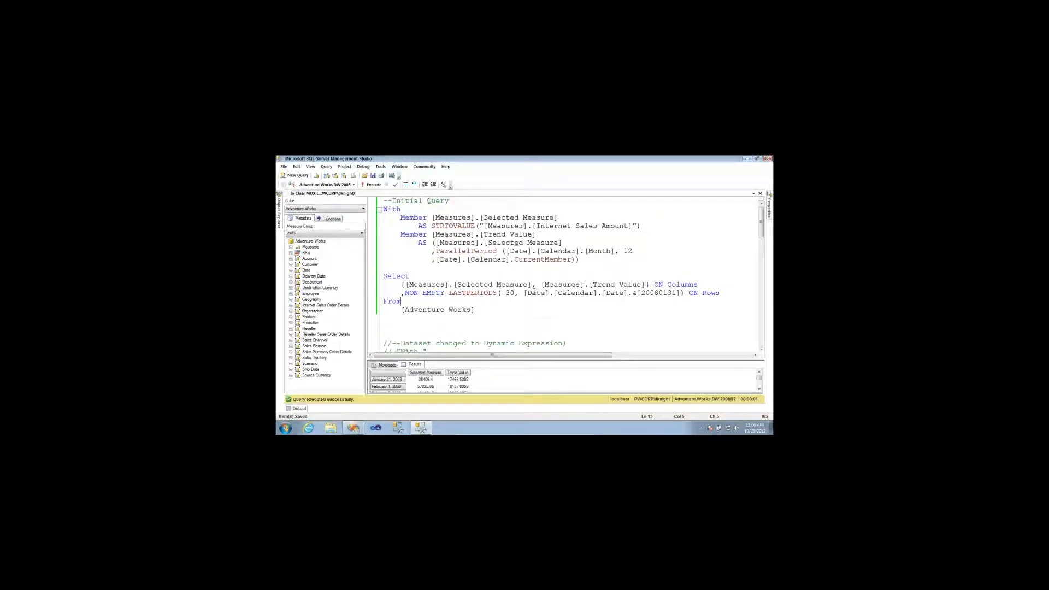
{"action": "left_click_drag", "start_coordinate": [509, 311], "coordinate": [384, 209]}
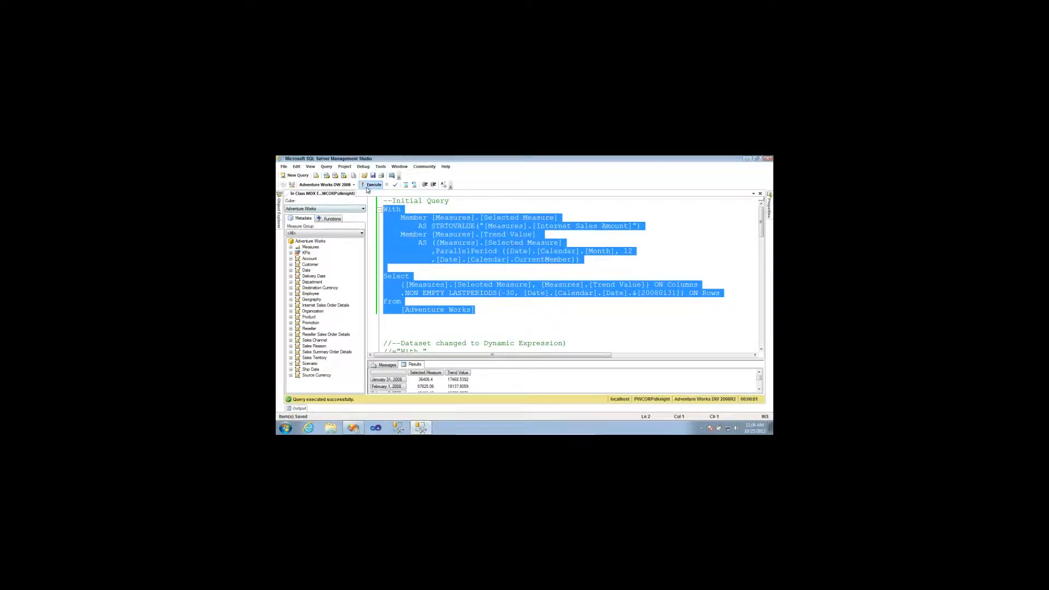
{"action": "left_click", "coordinate": [374, 185]}
- Enlarge the results grid and examine the Selected Measure and Trend Value columns returned by the query
{"action": "left_click_drag", "start_coordinate": [461, 360], "coordinate": [458, 325]}
{"action": "left_click", "coordinate": [434, 338]}
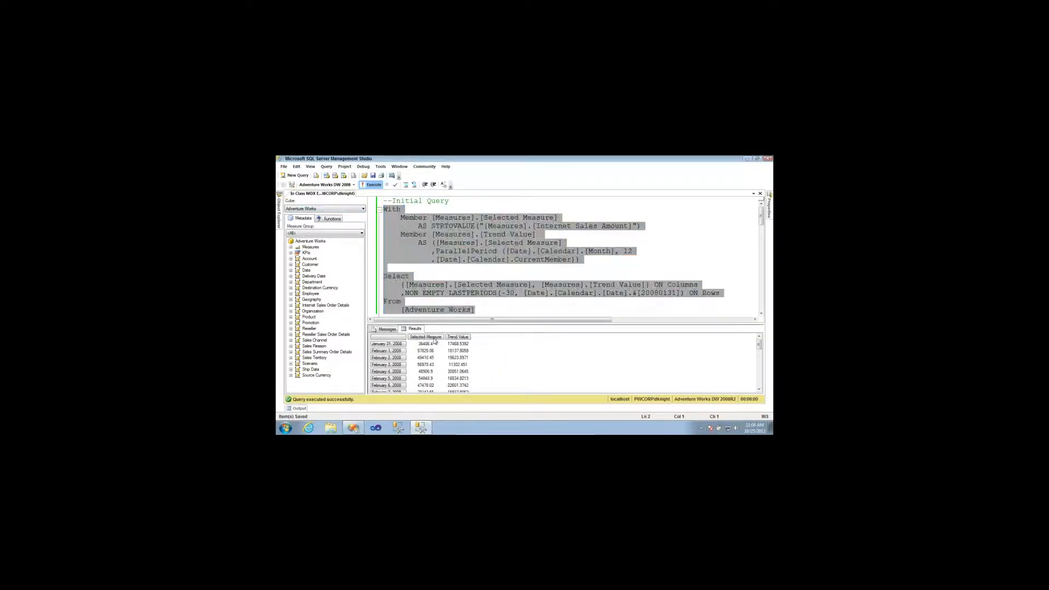
{"action": "left_click", "coordinate": [459, 337]}
{"action": "left_click", "coordinate": [438, 350]}
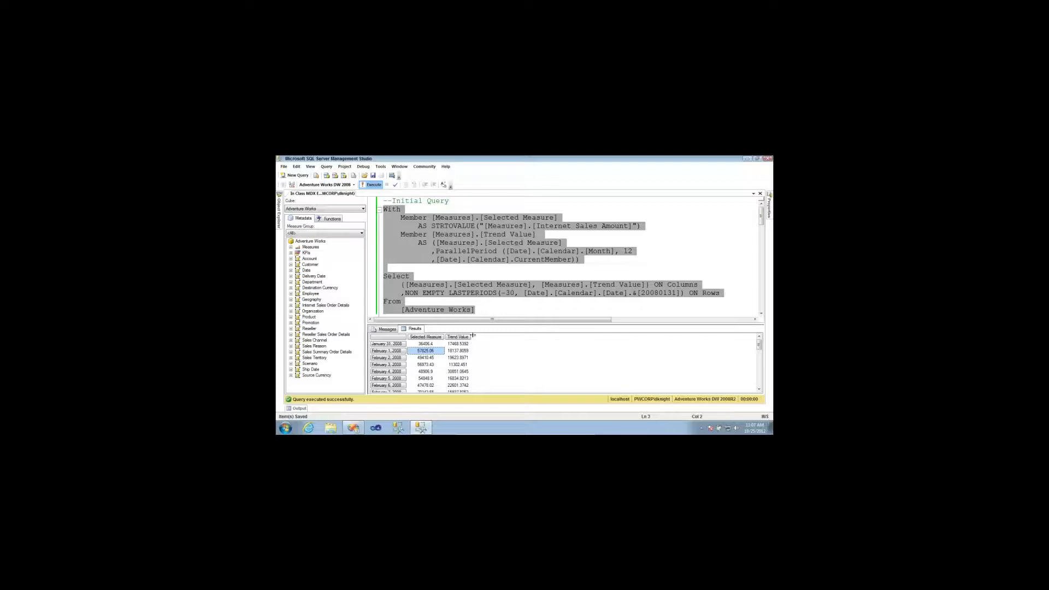
{"action": "left_click", "coordinate": [469, 304]}
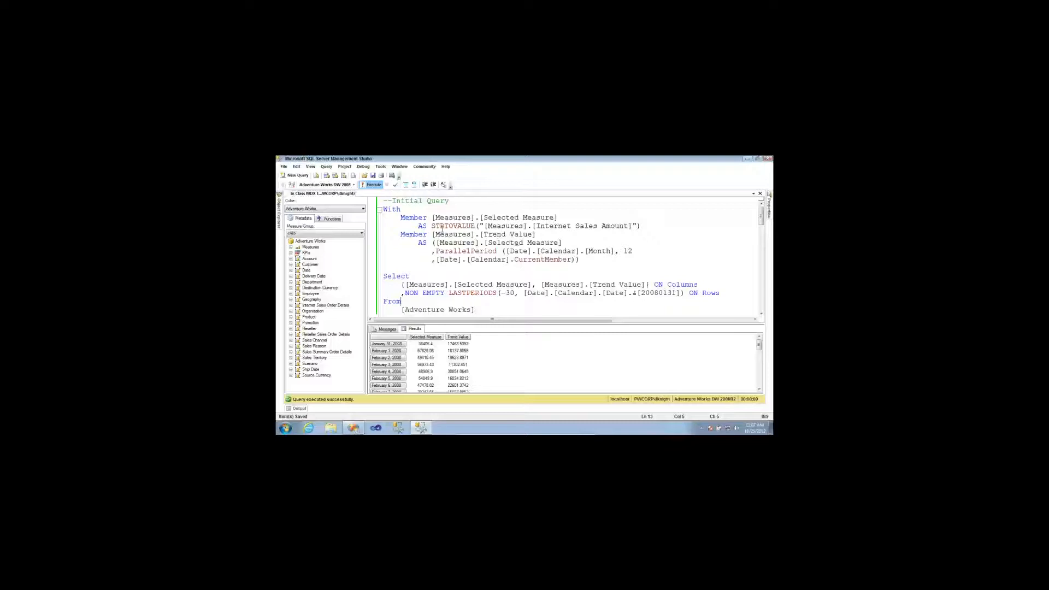
- Examine the With clause and the two calculated members it declares, Selected Measure and Trend Value
{"action": "double_click", "coordinate": [392, 210]}
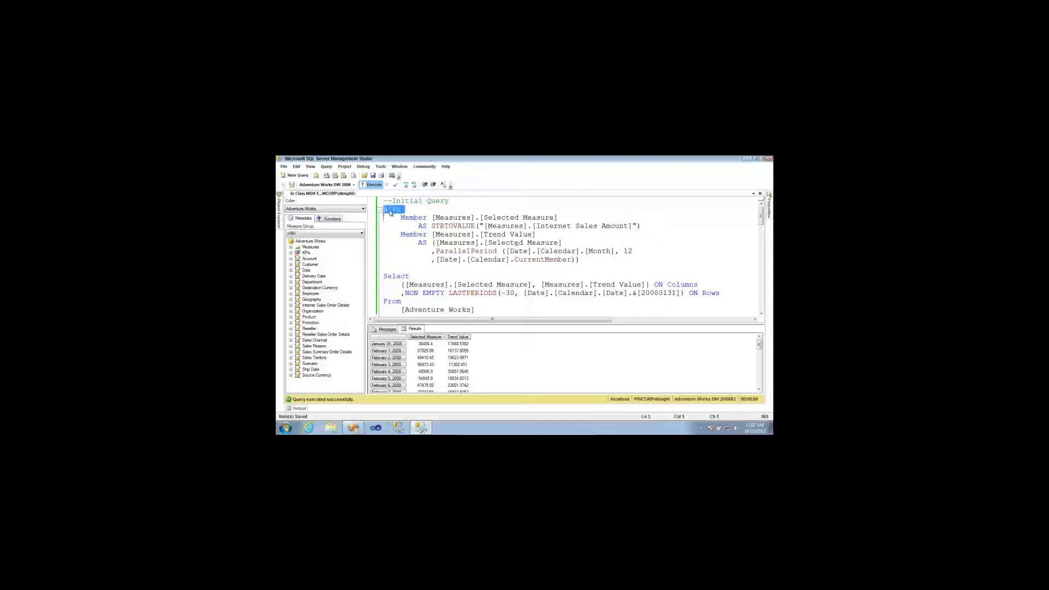
{"action": "double_click", "coordinate": [414, 218]}
{"action": "double_click", "coordinate": [409, 219]}
{"action": "double_click", "coordinate": [391, 210]}
{"action": "double_click", "coordinate": [412, 233]}
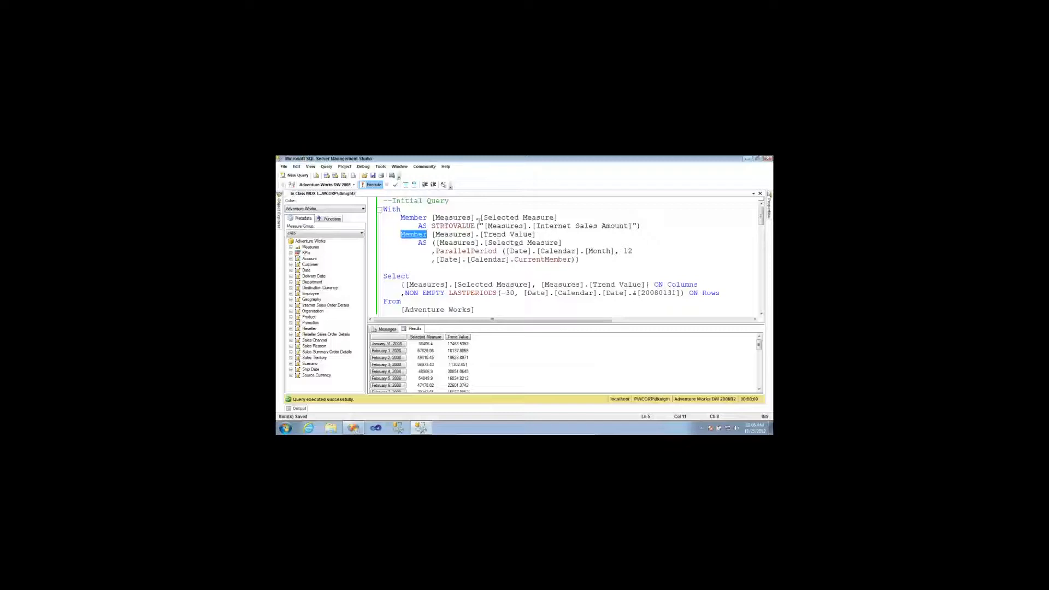
{"action": "left_click_drag", "start_coordinate": [485, 219], "coordinate": [551, 218]}
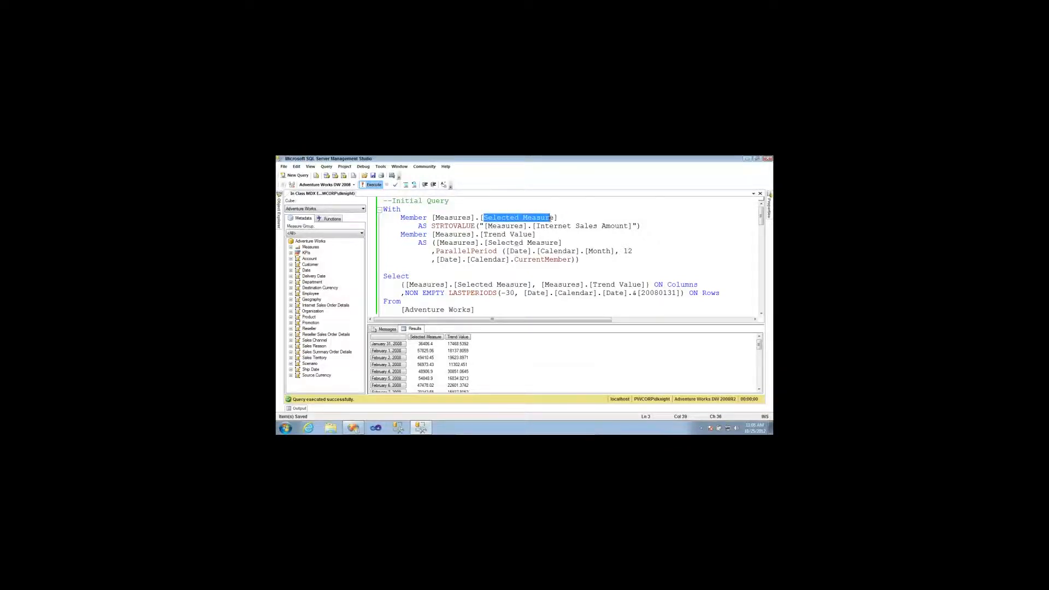
{"action": "left_click_drag", "start_coordinate": [484, 235], "coordinate": [533, 234]}
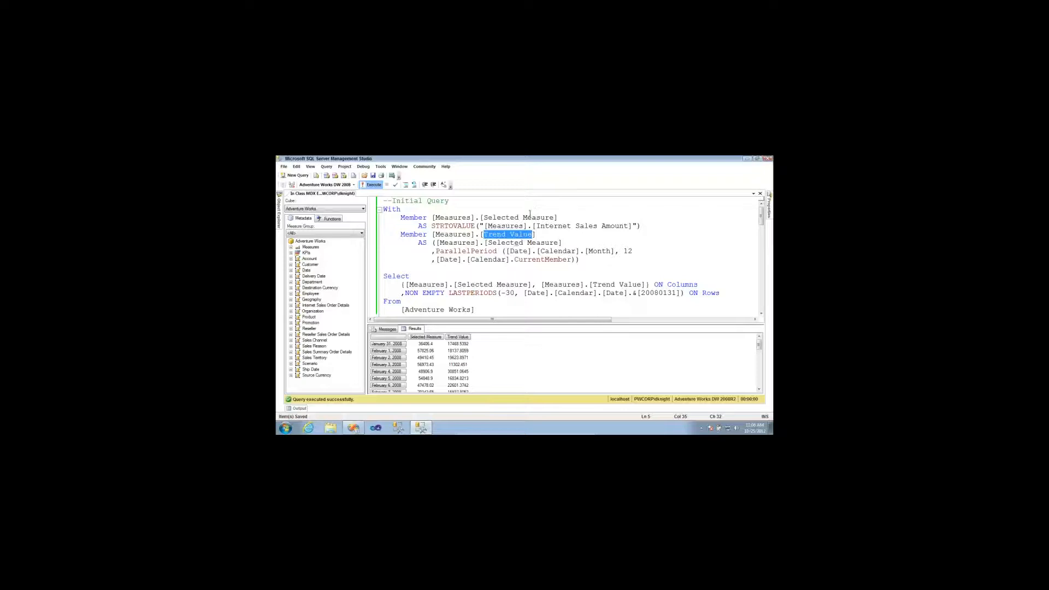
- Examine how STRTOVALUE converts the [Measures].[Internet Sales Amount] string into the Selected Measure member
{"action": "left_click", "coordinate": [420, 225]}
{"action": "left_click_drag", "start_coordinate": [421, 226], "coordinate": [424, 225]}
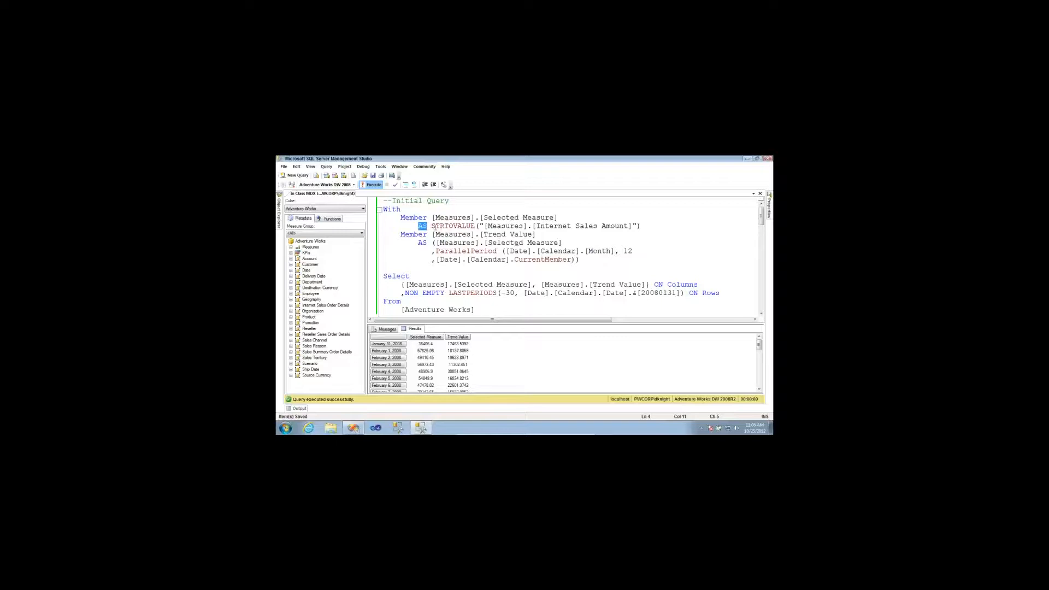
{"action": "left_click_drag", "start_coordinate": [443, 226], "coordinate": [645, 229]}
{"action": "left_click", "coordinate": [646, 229]}
{"action": "left_click_drag", "start_coordinate": [485, 227], "coordinate": [633, 230]}
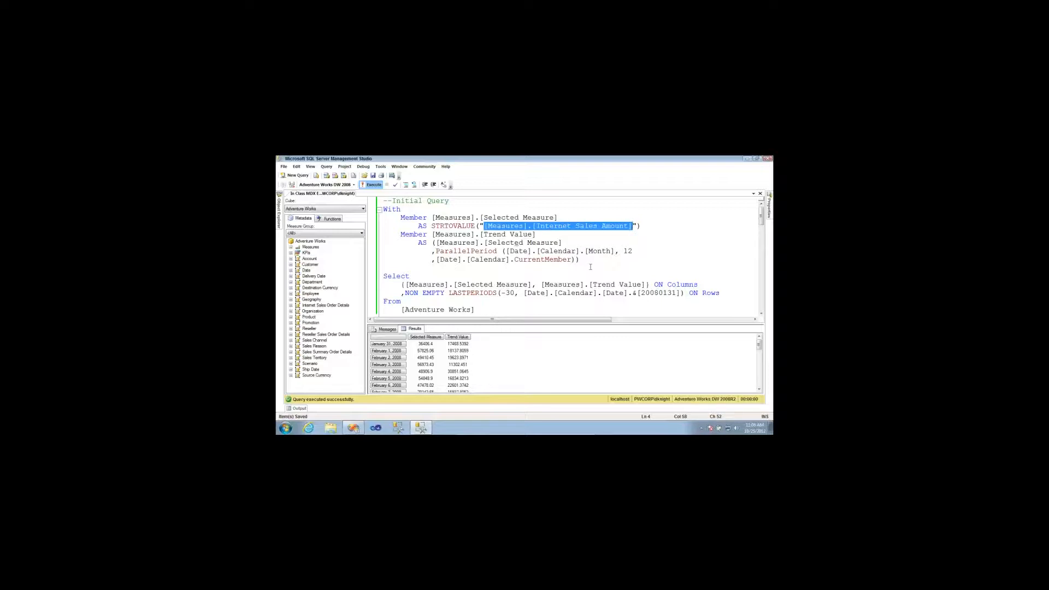
{"action": "left_click", "coordinate": [636, 225]}
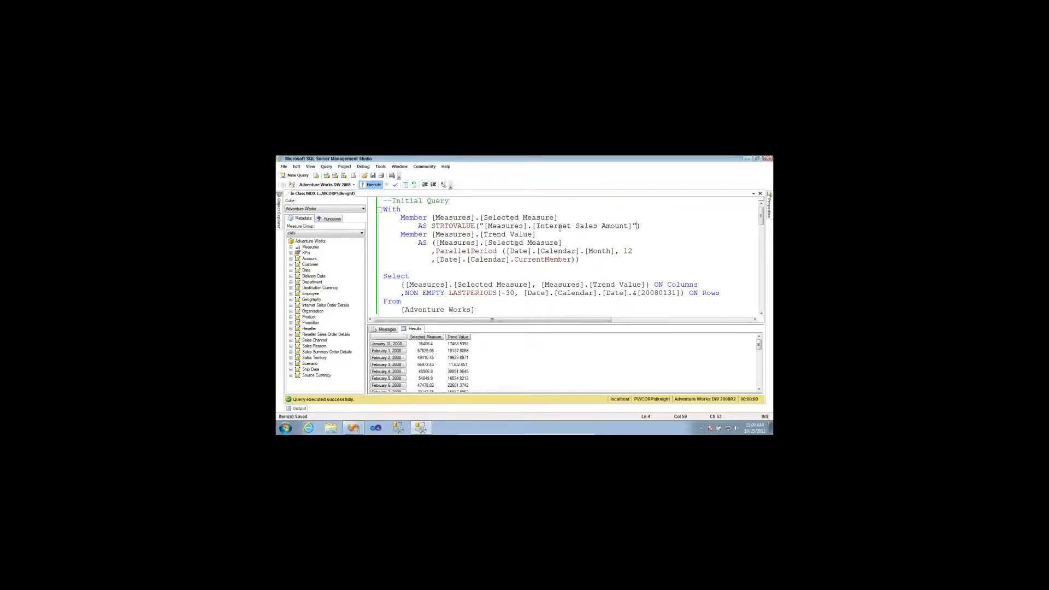
{"action": "left_click", "coordinate": [483, 217]}
{"action": "left_click_drag", "start_coordinate": [483, 218], "coordinate": [551, 219]}
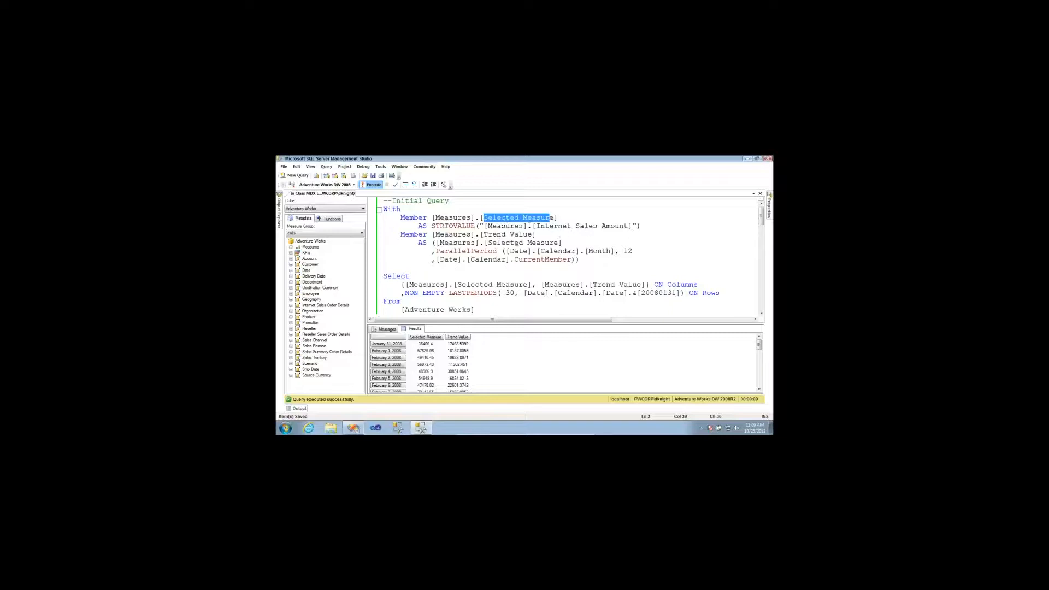
{"action": "left_click", "coordinate": [532, 243]}
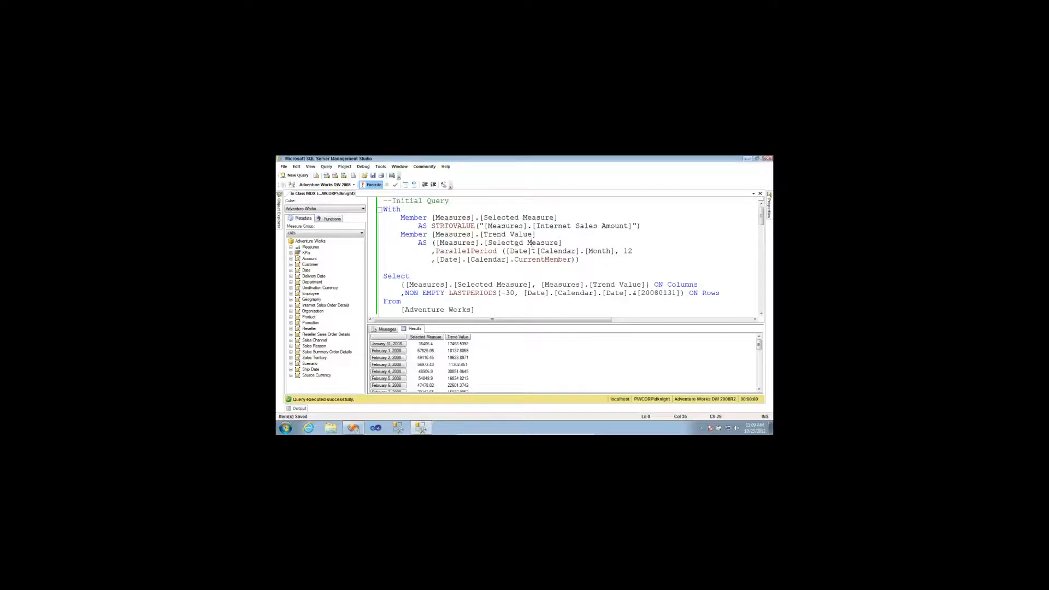
- Review the Trend Value definition, tracing its Selected Measure reference to Internet Sales Amount and checking the ParallelPeriod offset of 12 months
{"action": "scroll", "coordinate": [473, 251], "scroll_direction": "down", "scroll_amount": 1}
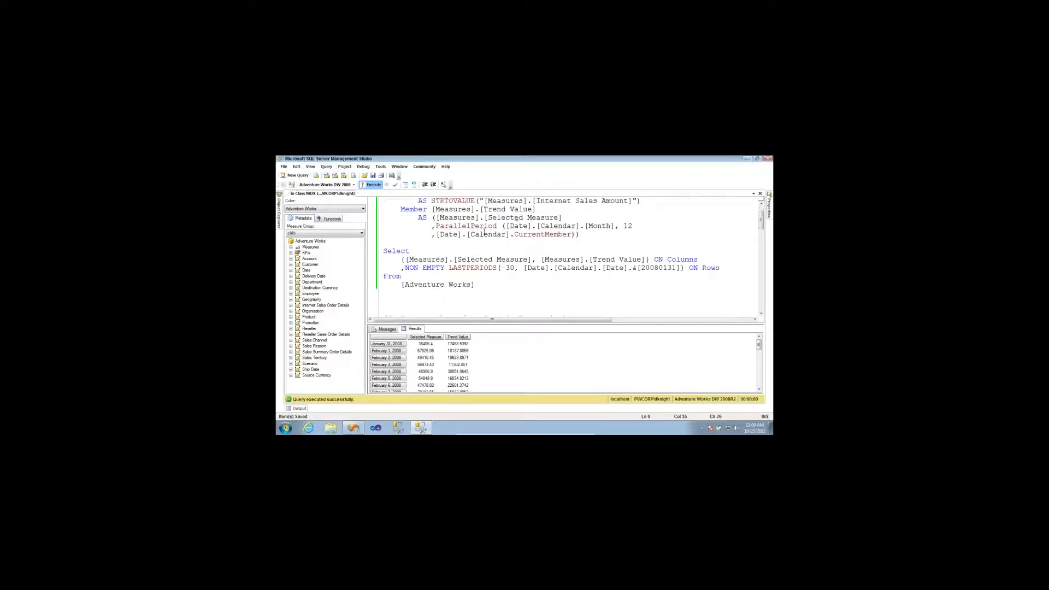
{"action": "left_click_drag", "start_coordinate": [484, 210], "coordinate": [532, 210]}
{"action": "left_click_drag", "start_coordinate": [419, 218], "coordinate": [432, 218]}
{"action": "left_click_drag", "start_coordinate": [486, 218], "coordinate": [560, 218]}
{"action": "scroll", "coordinate": [517, 234], "scroll_direction": "up", "scroll_amount": 1}
{"action": "double_click", "coordinate": [512, 218]}
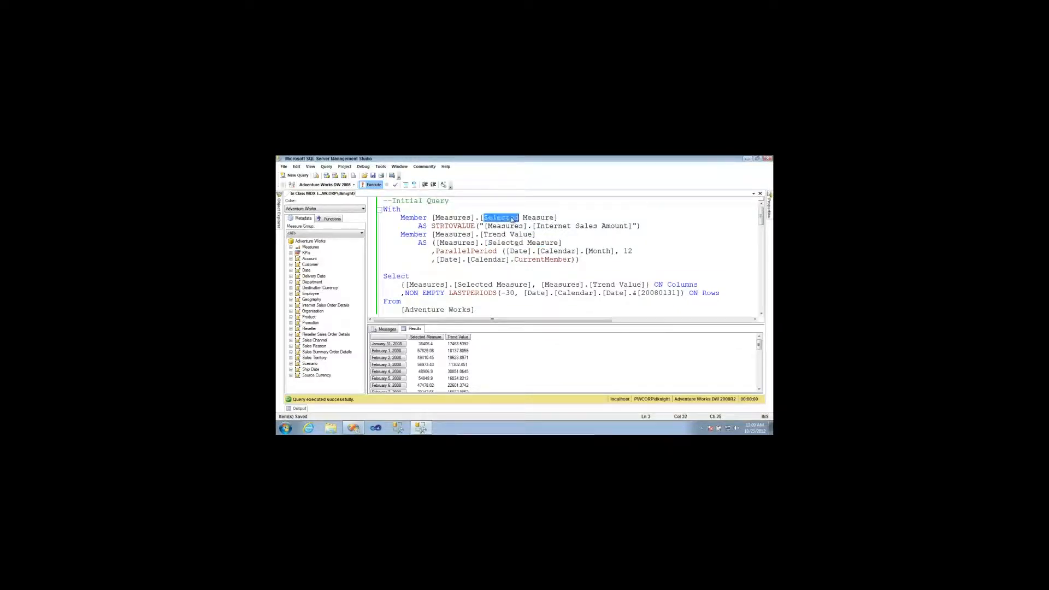
{"action": "left_click", "coordinate": [510, 217]}
{"action": "left_click_drag", "start_coordinate": [537, 226], "coordinate": [624, 226]}
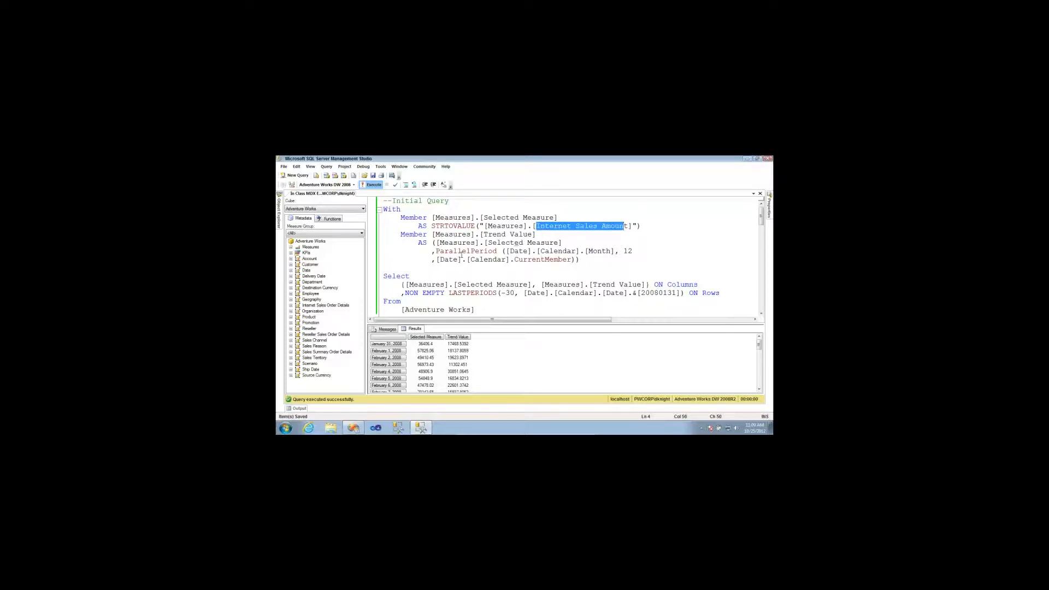
{"action": "left_click", "coordinate": [625, 252]}
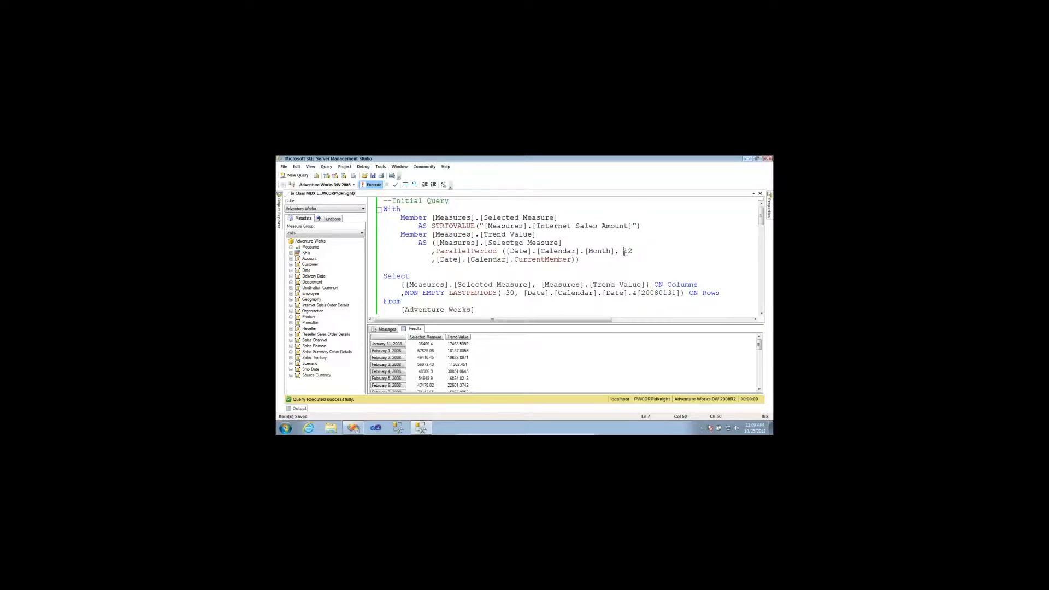
{"action": "double_click", "coordinate": [627, 252]}
- Review the two members placed on the query's Columns axis and match them with their definitions and the results grid
{"action": "scroll", "coordinate": [547, 243], "scroll_direction": "down", "scroll_amount": 1}
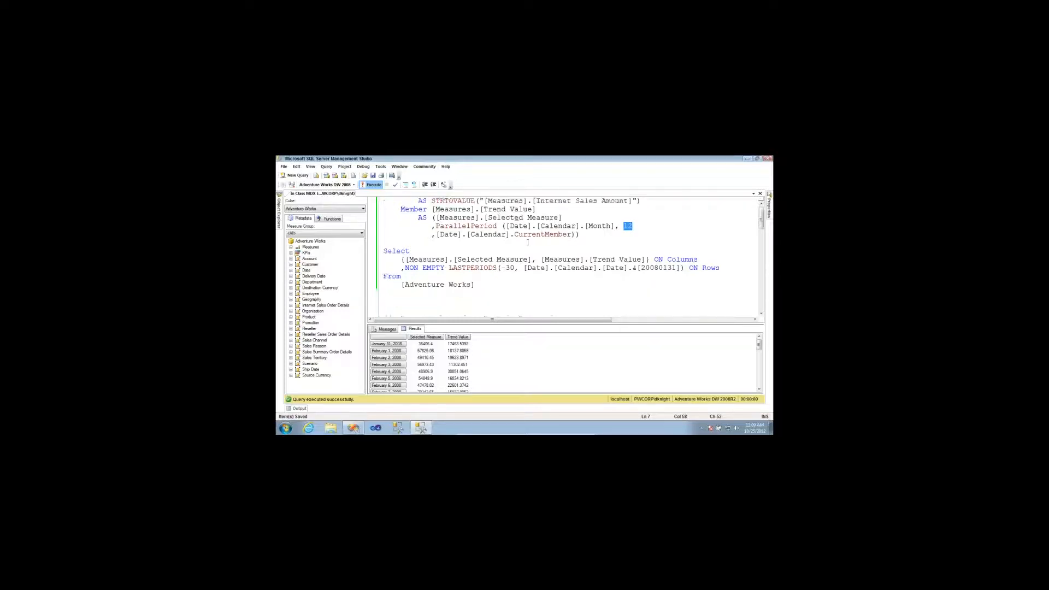
{"action": "scroll", "coordinate": [488, 261], "scroll_direction": "down", "scroll_amount": 1}
{"action": "scroll", "coordinate": [488, 261], "scroll_direction": "up", "scroll_amount": 1}
{"action": "left_click_drag", "start_coordinate": [406, 260], "coordinate": [647, 261]}
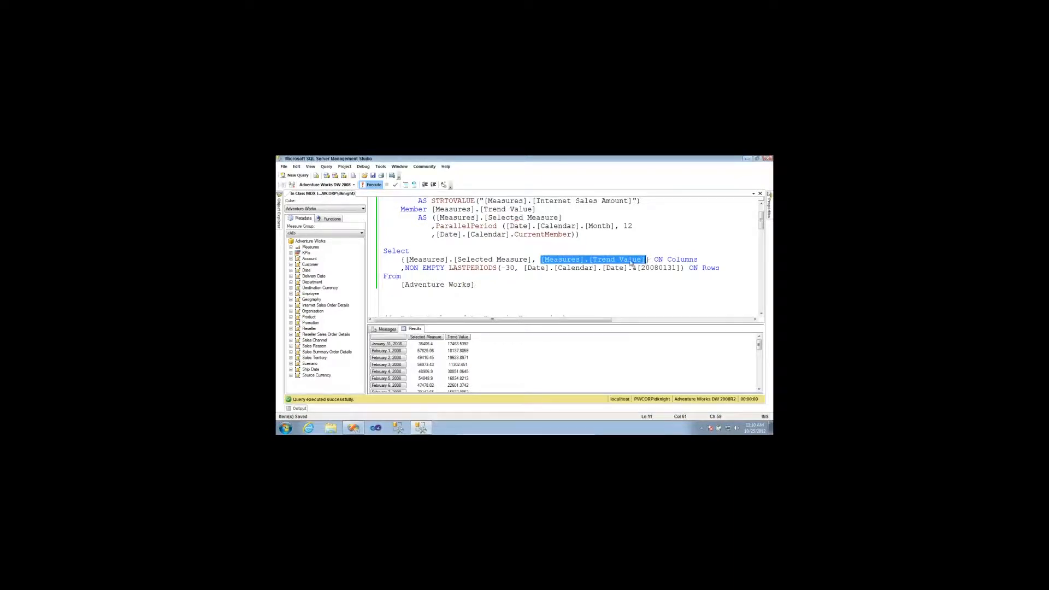
{"action": "scroll", "coordinate": [631, 263], "scroll_direction": "up", "scroll_amount": 1}
{"action": "double_click", "coordinate": [508, 217]}
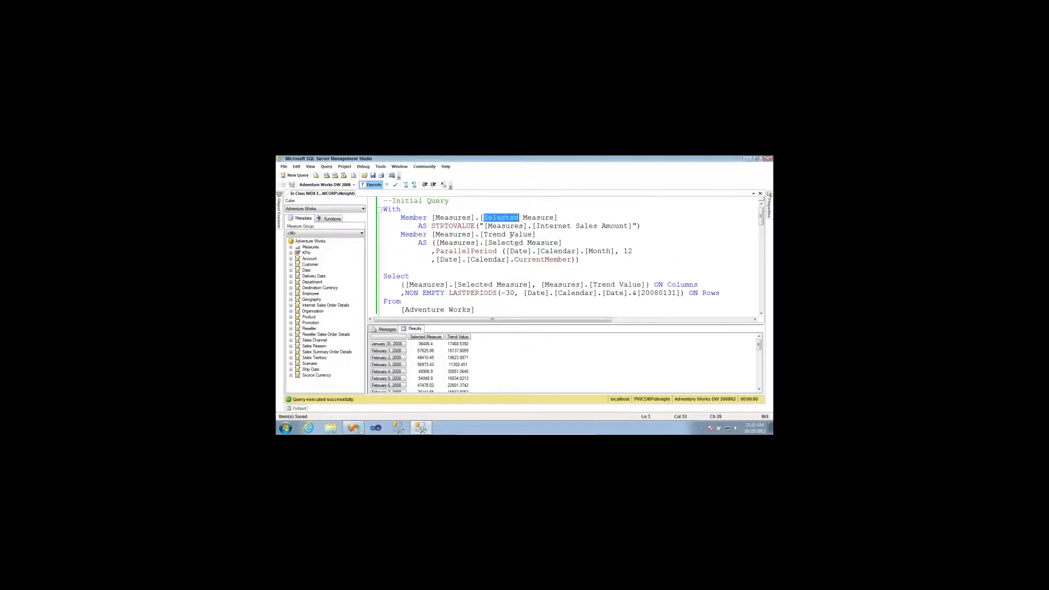
{"action": "double_click", "coordinate": [497, 235]}
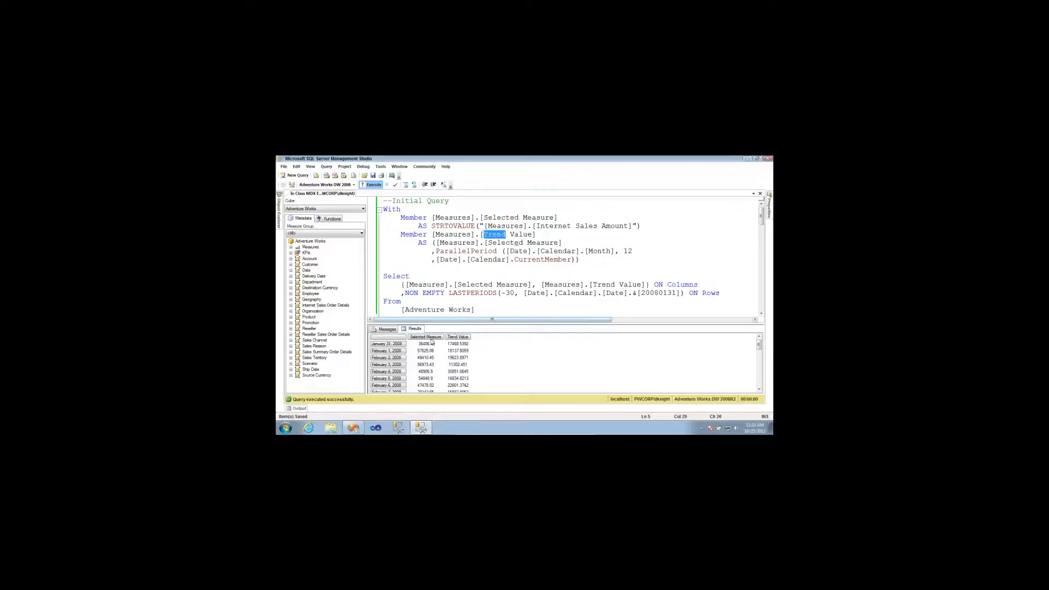
{"action": "left_click", "coordinate": [657, 285]}
{"action": "left_click_drag", "start_coordinate": [655, 284], "coordinate": [699, 284]}
{"action": "left_click", "coordinate": [443, 337]}
{"action": "scroll", "coordinate": [443, 340], "scroll_direction": "down", "scroll_amount": 2}
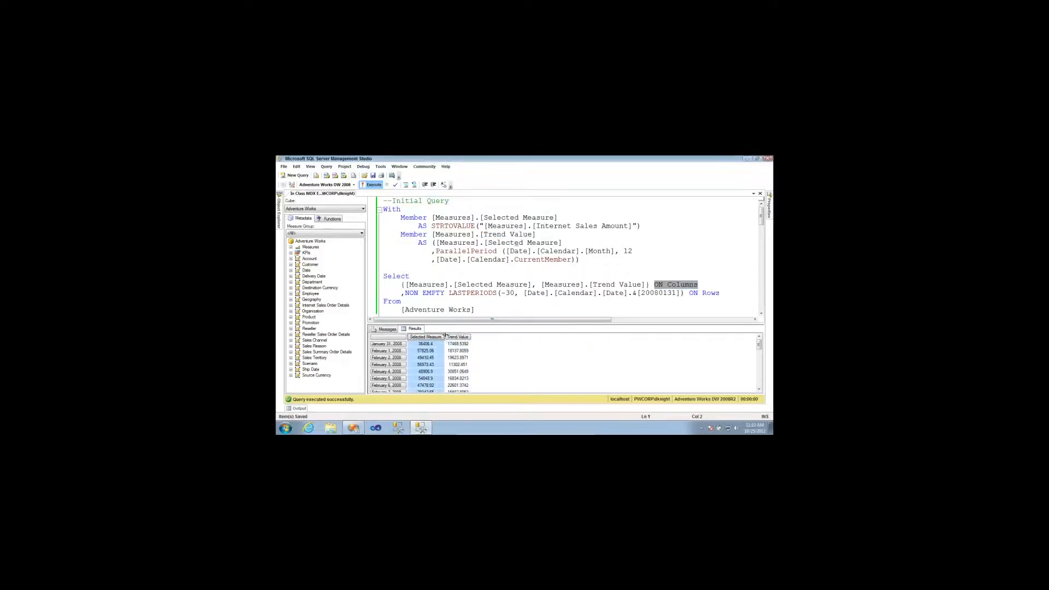
- Examine the Rows axis expression, including NON EMPTY, LASTPERIODS and the date key 20080131
{"action": "left_click", "coordinate": [490, 293]}
{"action": "scroll", "coordinate": [633, 288], "scroll_direction": "down", "scroll_amount": 1}
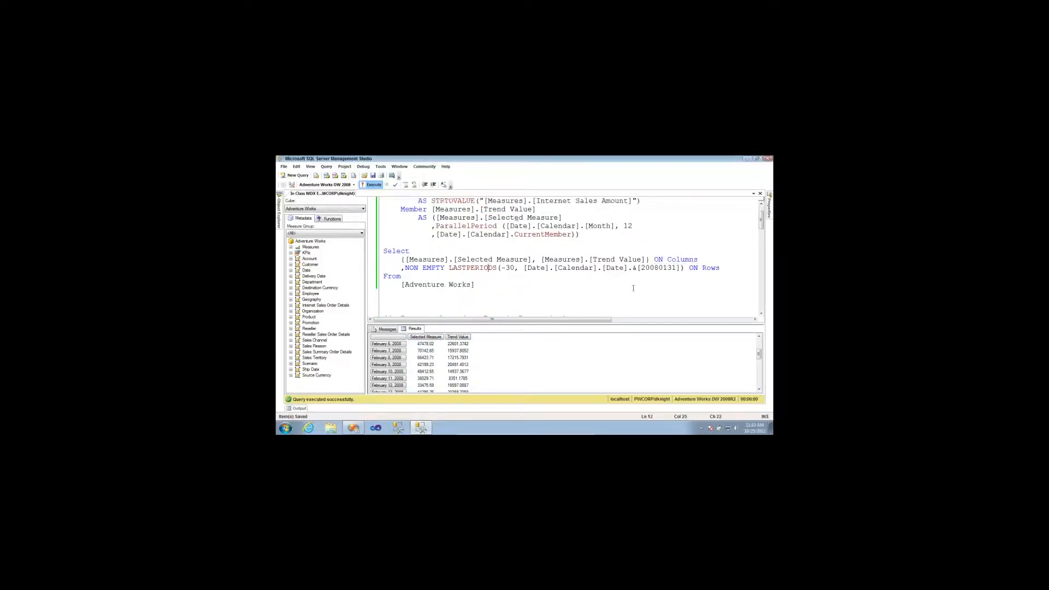
{"action": "double_click", "coordinate": [711, 267]}
{"action": "left_click_drag", "start_coordinate": [405, 268], "coordinate": [689, 269]}
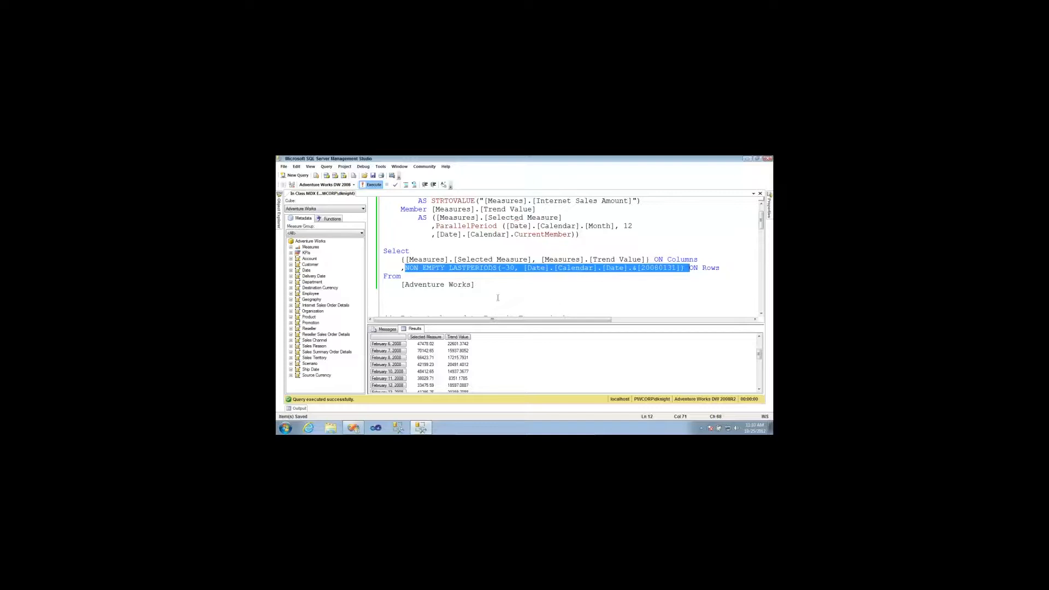
{"action": "left_click_drag", "start_coordinate": [507, 328], "coordinate": [573, 334]}
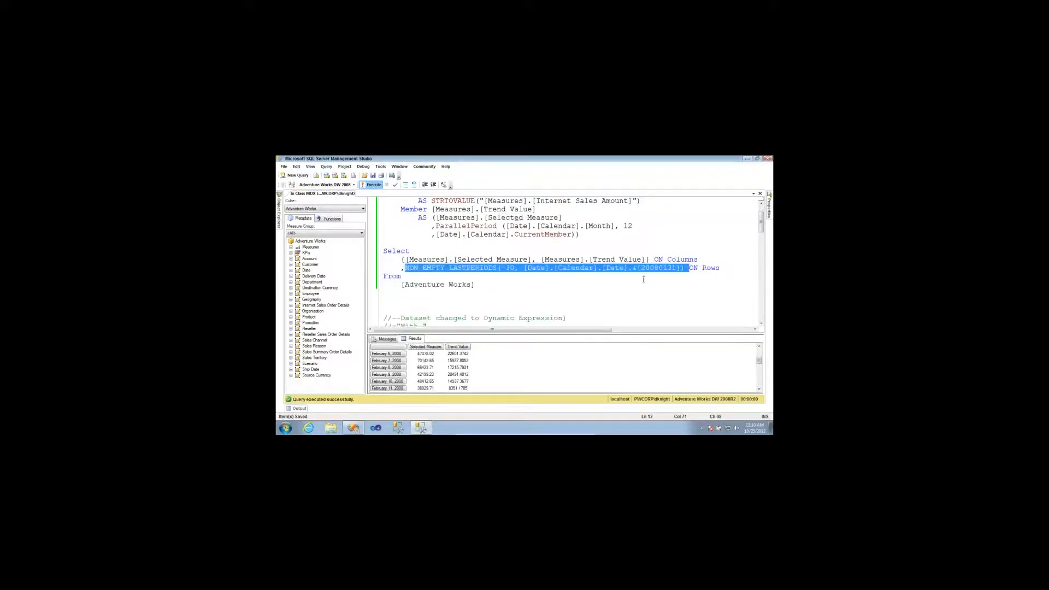
{"action": "left_click", "coordinate": [644, 278]}
{"action": "left_click_drag", "start_coordinate": [640, 268], "coordinate": [677, 269]}
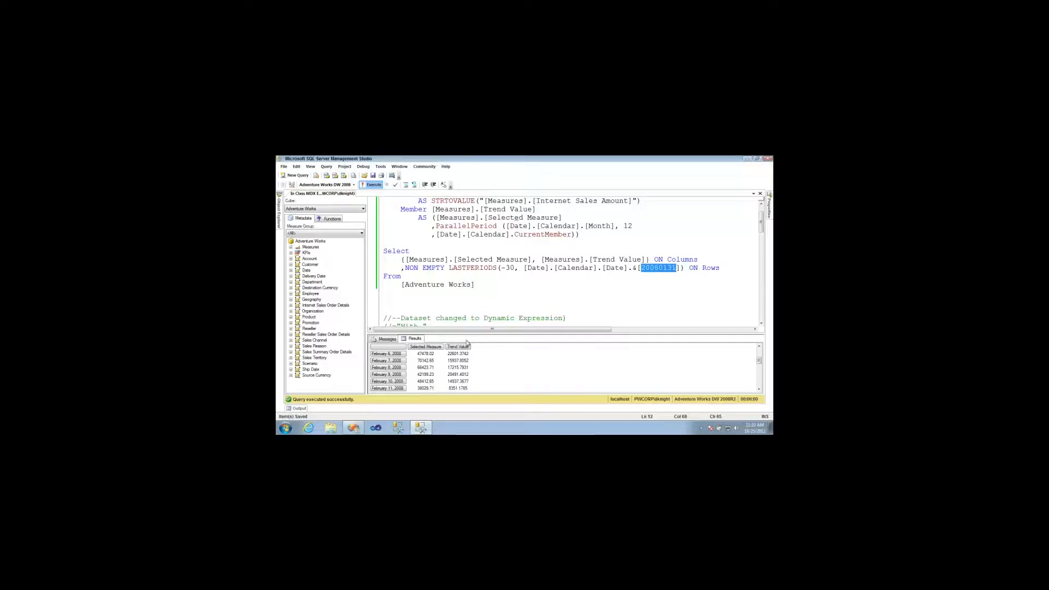
- Enlarge the results grid and examine the daily February 2008 rows with their Selected Measure and Trend Value columns
{"action": "left_click_drag", "start_coordinate": [451, 333], "coordinate": [447, 227]}
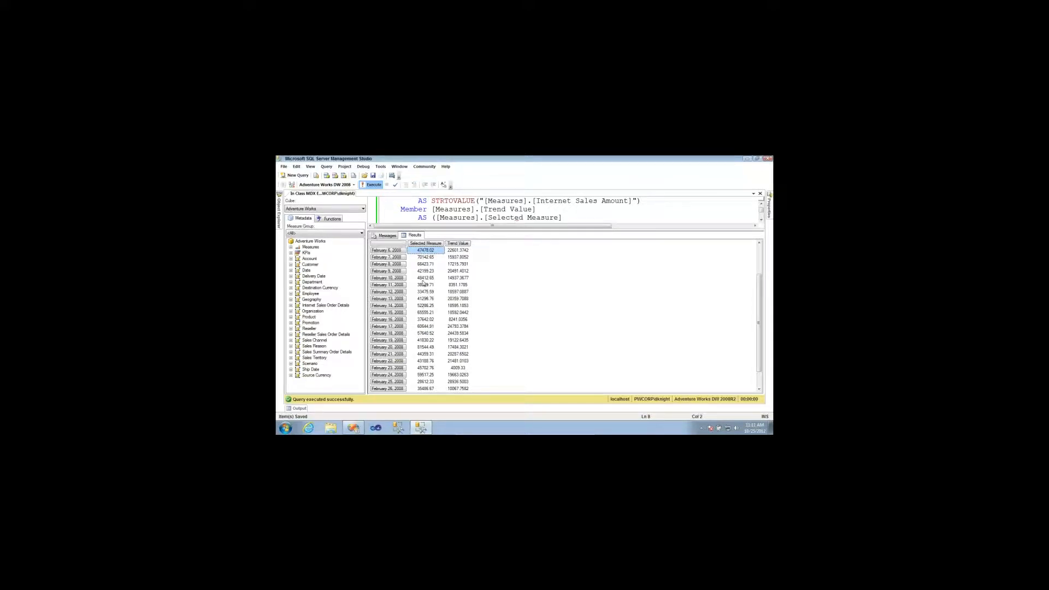
{"action": "left_click", "coordinate": [398, 251]}
{"action": "left_click", "coordinate": [398, 258]}
{"action": "left_click", "coordinate": [397, 265]}
{"action": "left_click", "coordinate": [398, 272]}
{"action": "left_click", "coordinate": [398, 278]}
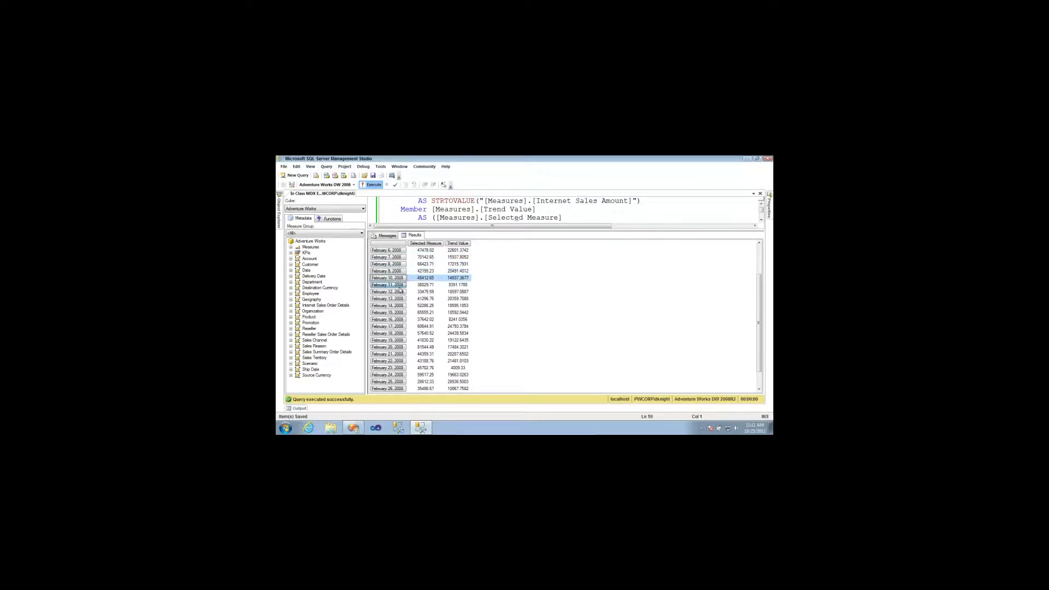
{"action": "left_click", "coordinate": [398, 286]}
{"action": "left_click", "coordinate": [398, 320]}
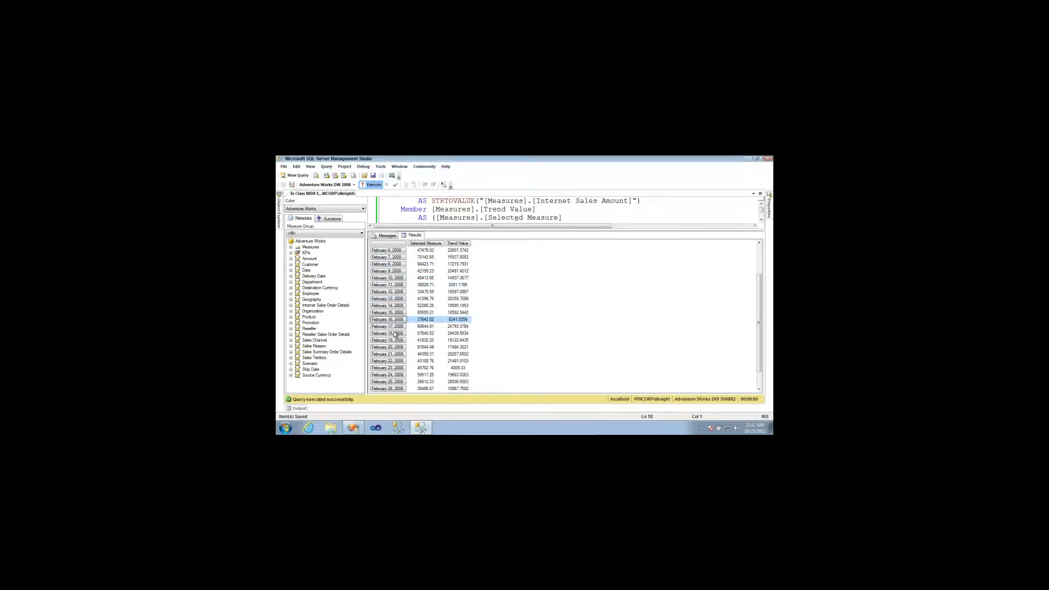
{"action": "left_click", "coordinate": [431, 245]}
{"action": "left_click", "coordinate": [454, 245]}
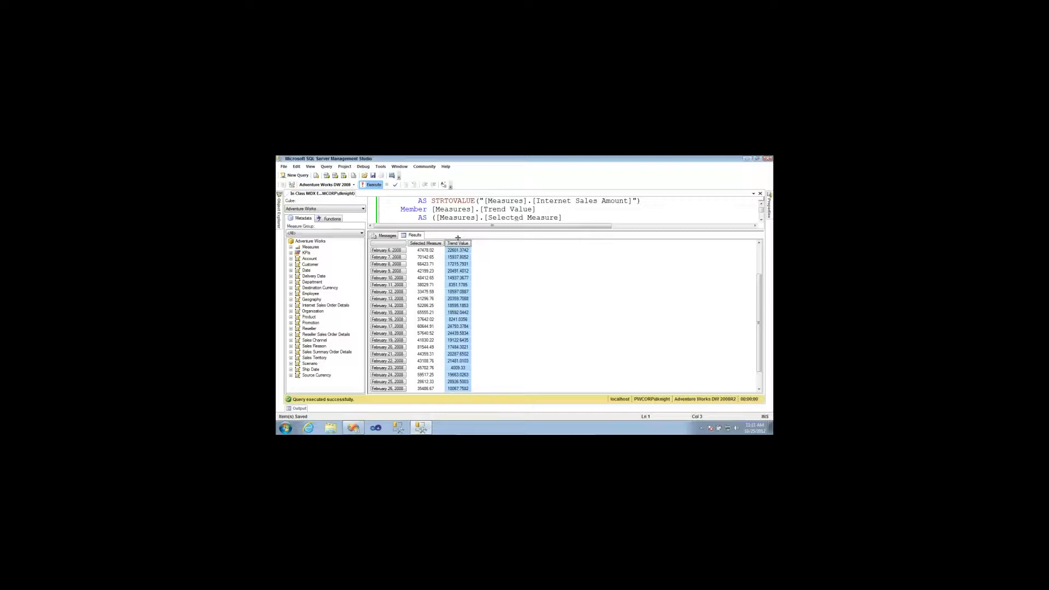
- Select the whole initial query from With to [Adventure Works] and switch to the DynamicCubeReport design in Visual Studio
{"action": "left_click_drag", "start_coordinate": [458, 238], "coordinate": [458, 343]}
{"action": "left_click_drag", "start_coordinate": [477, 286], "coordinate": [379, 210]}
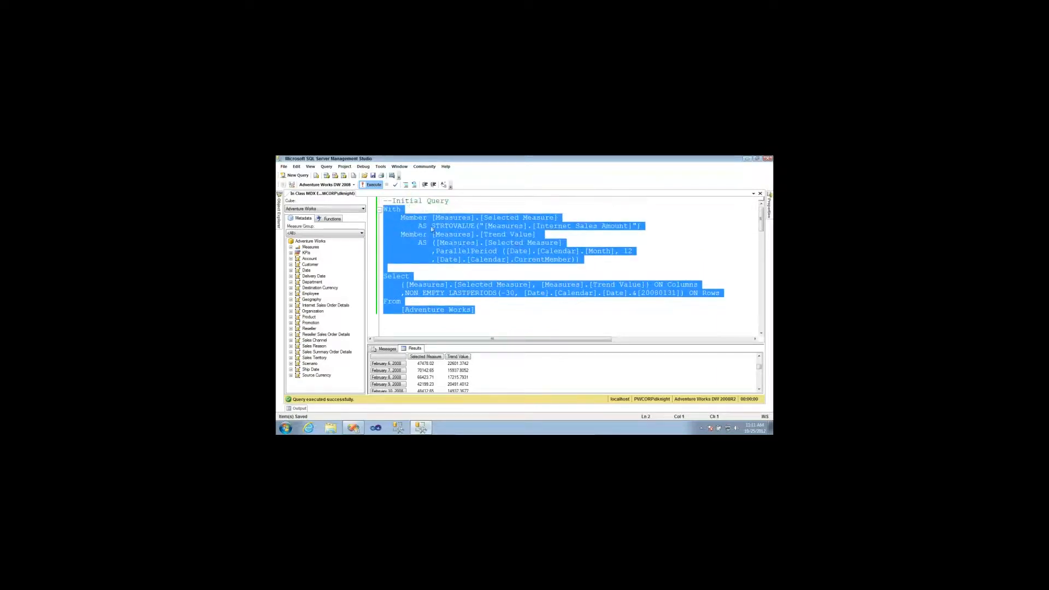
{"action": "left_click", "coordinate": [747, 160]}
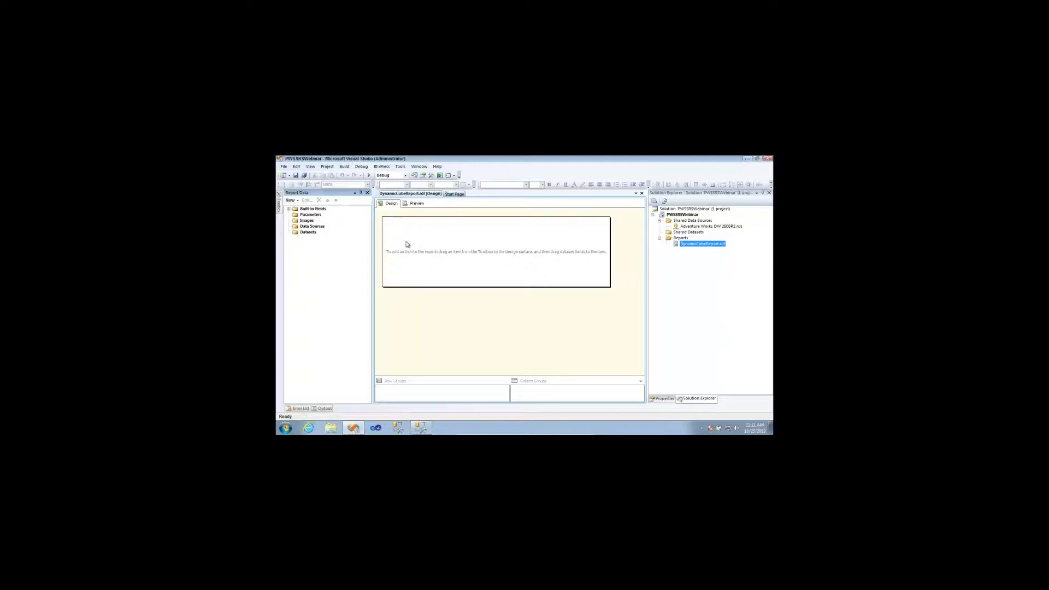
- Add a report data source named AdventureWorksCube that references the shared Adventure Works DW 2008R2 data source
{"action": "left_click", "coordinate": [692, 227]}
{"action": "left_click", "coordinate": [677, 245]}
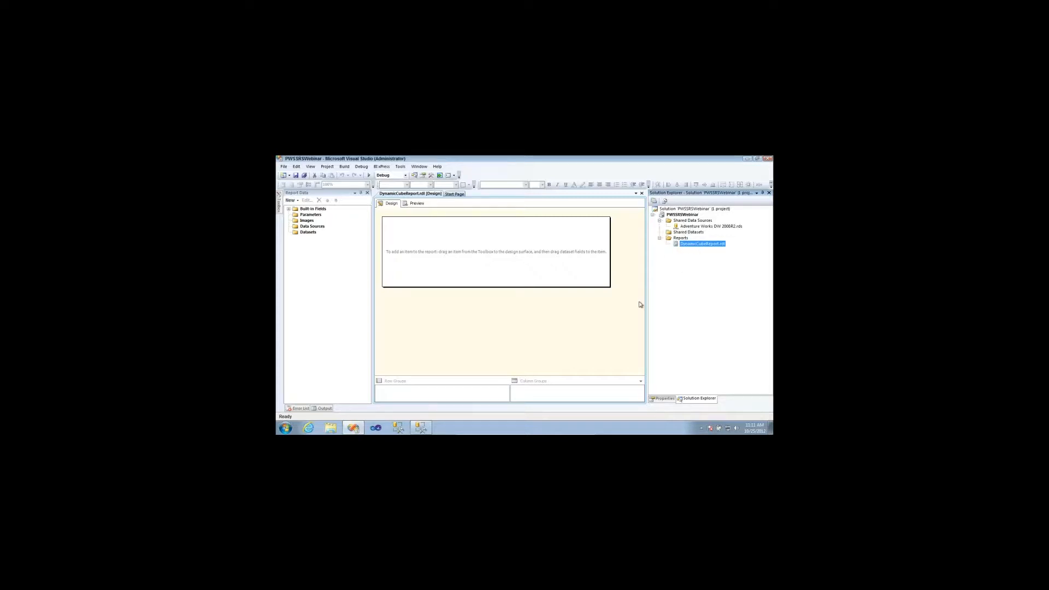
{"action": "left_click", "coordinate": [319, 227]}
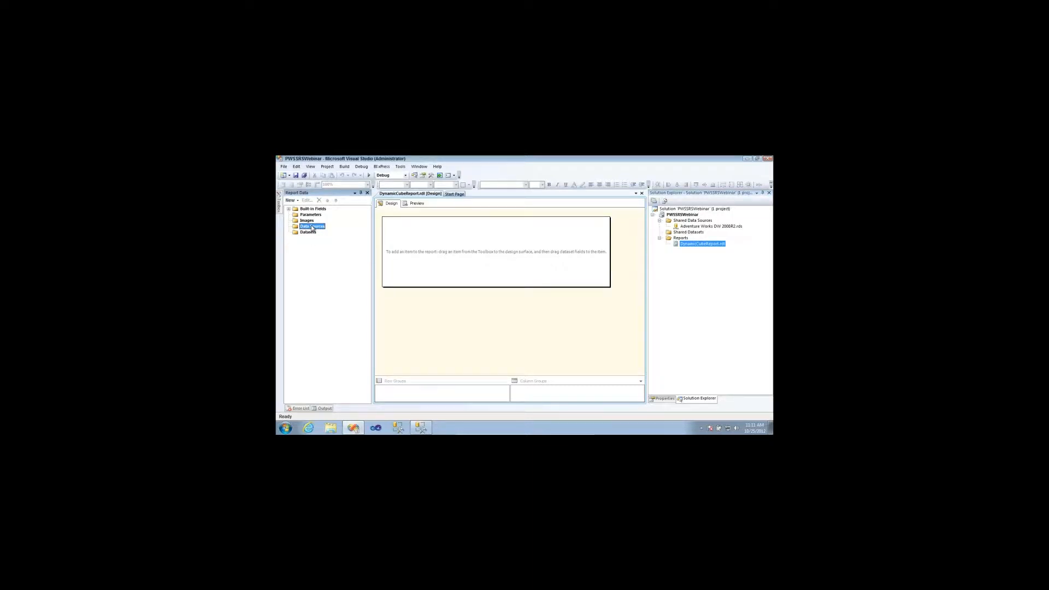
{"action": "right_click", "coordinate": [313, 229]}
{"action": "left_click", "coordinate": [325, 231]}
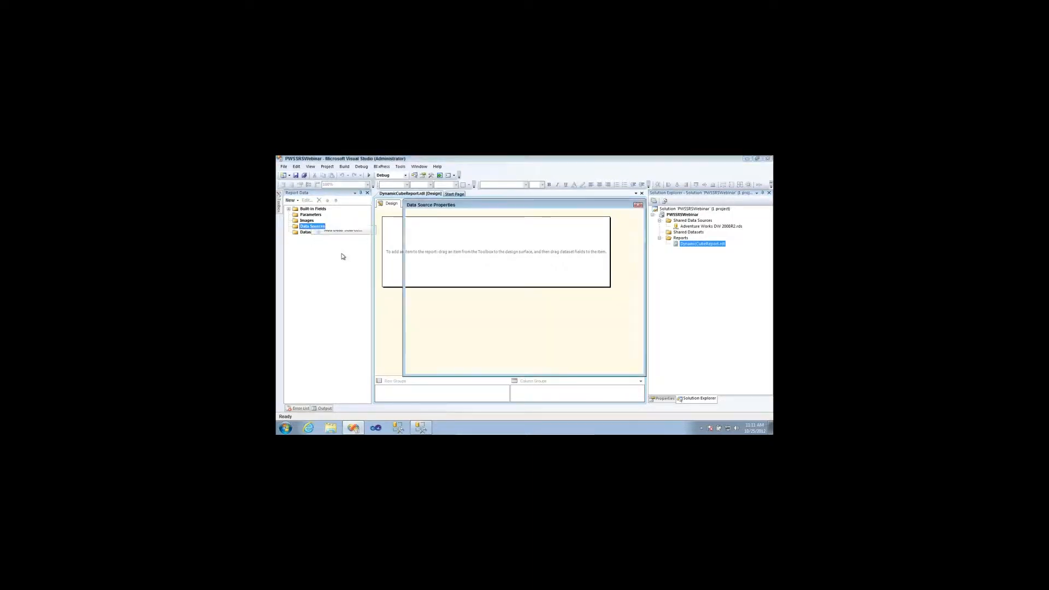
{"action": "left_click", "coordinate": [480, 317]}
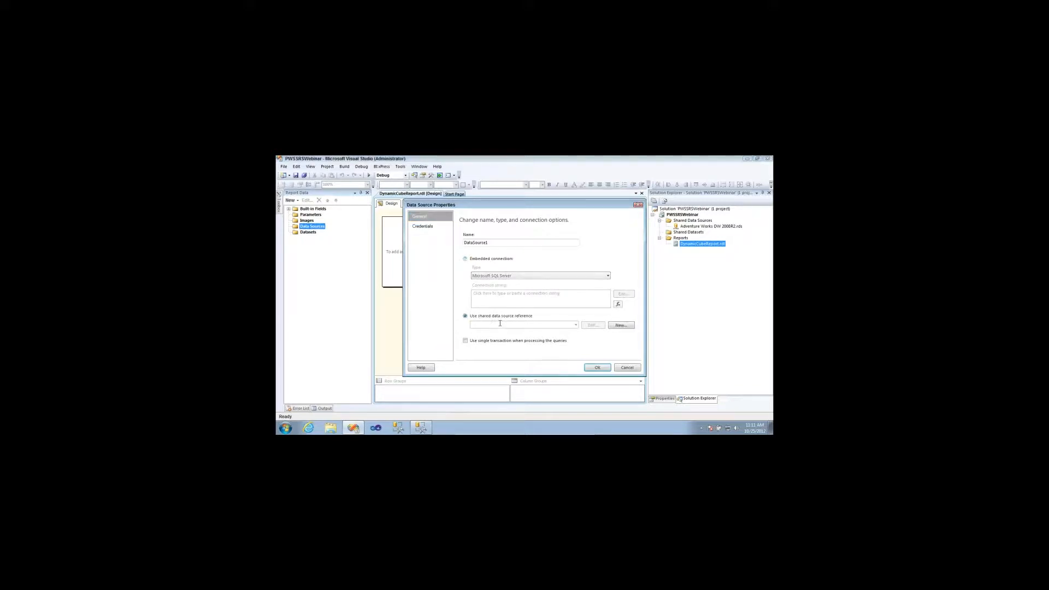
{"action": "left_click", "coordinate": [576, 325]}
{"action": "left_click", "coordinate": [568, 332]}
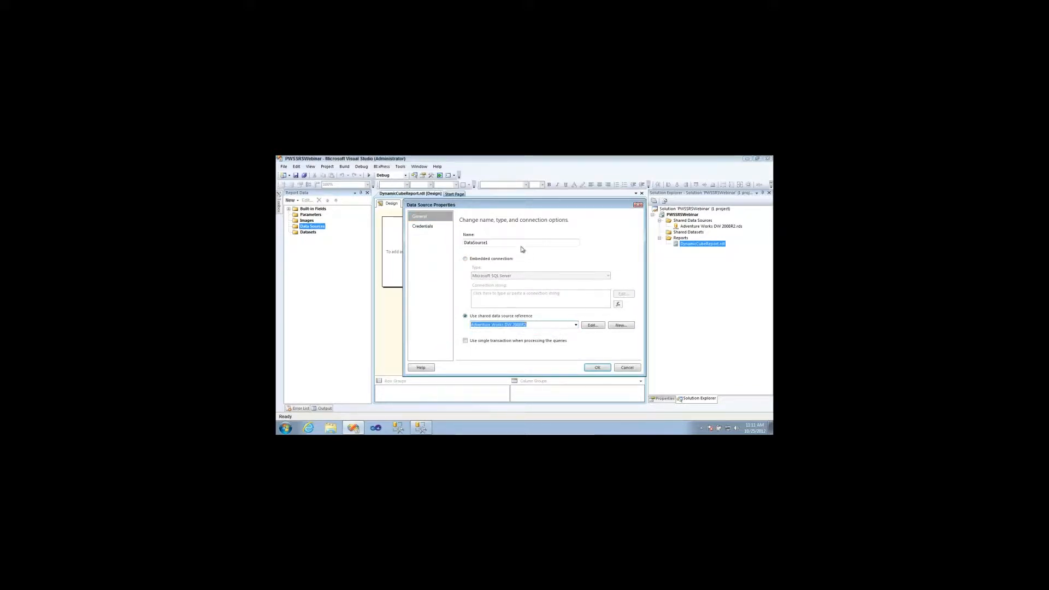
{"action": "left_click", "coordinate": [522, 244]}
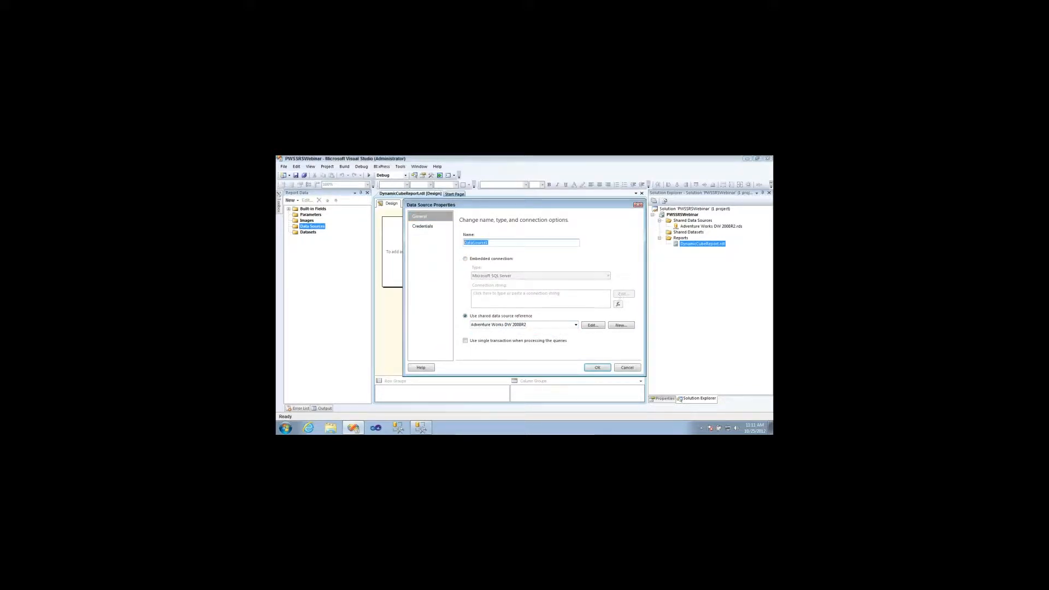
{"action": "type", "text": "AdventureWorksCube"}
{"action": "key", "text": "Return"}
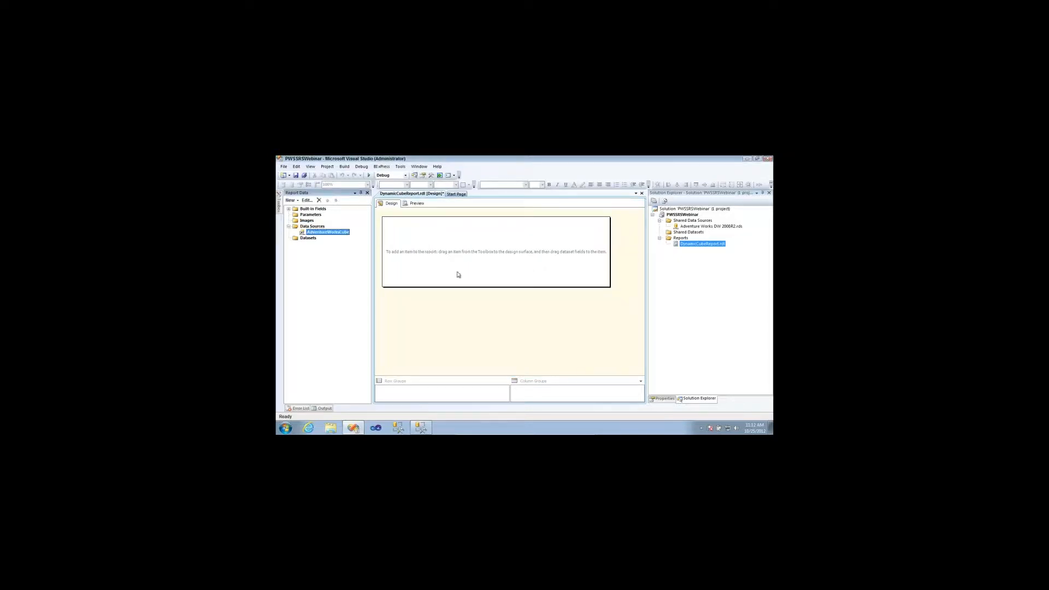
- Add a dataset embedded in the report that uses the AdventureWorksCube data source
{"action": "left_click", "coordinate": [306, 239]}
{"action": "right_click", "coordinate": [299, 241]}
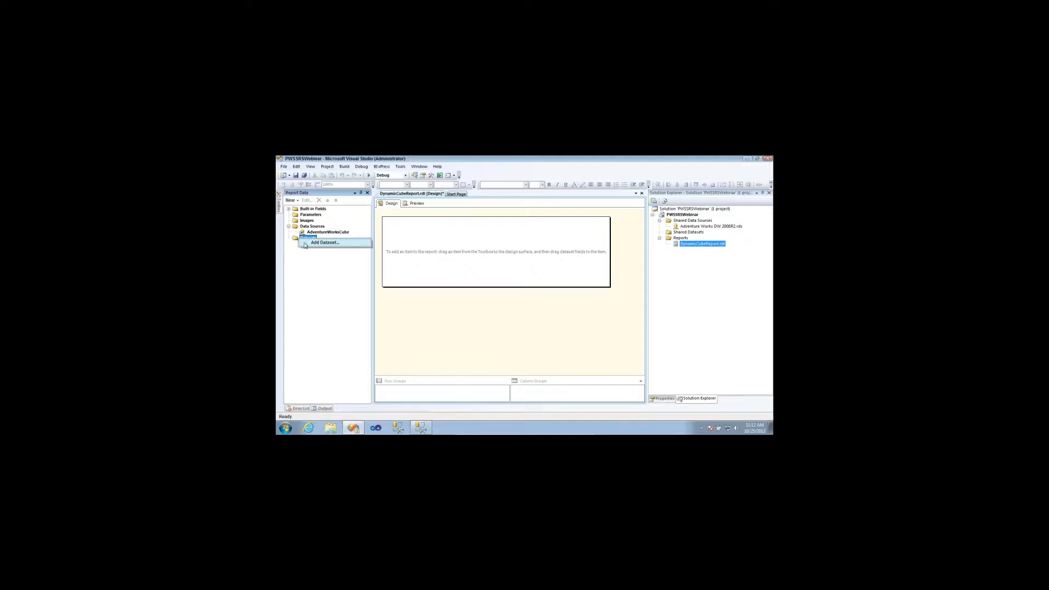
{"action": "left_click", "coordinate": [324, 243]}
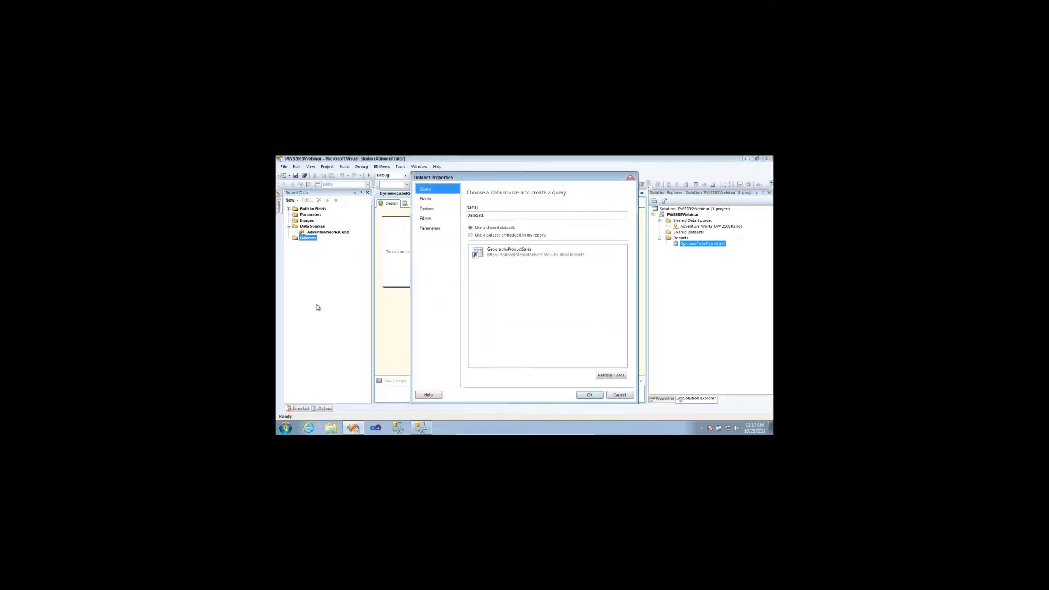
{"action": "left_click", "coordinate": [474, 235]}
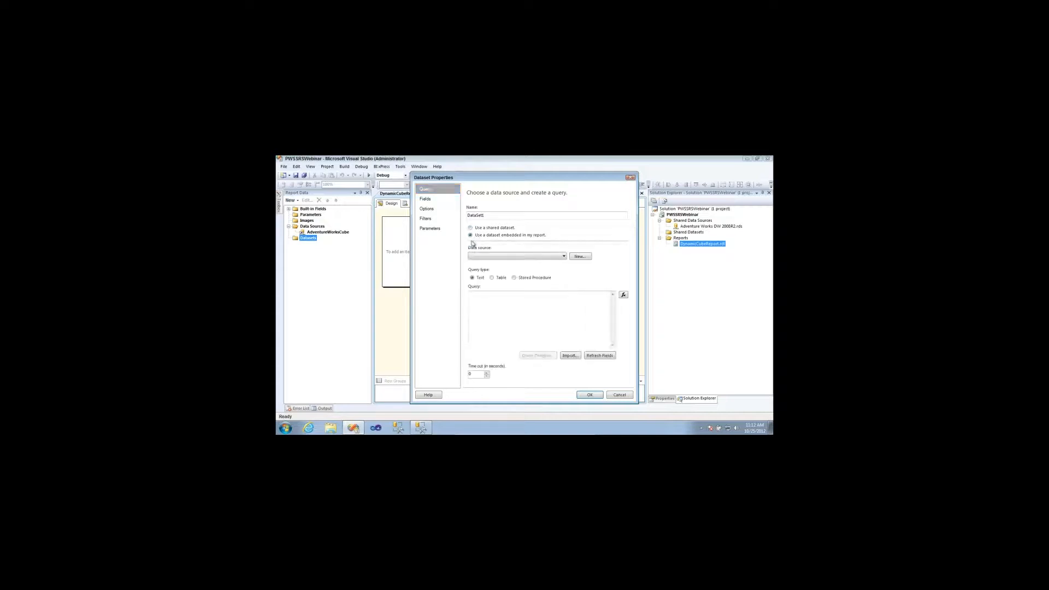
{"action": "left_click", "coordinate": [552, 256]}
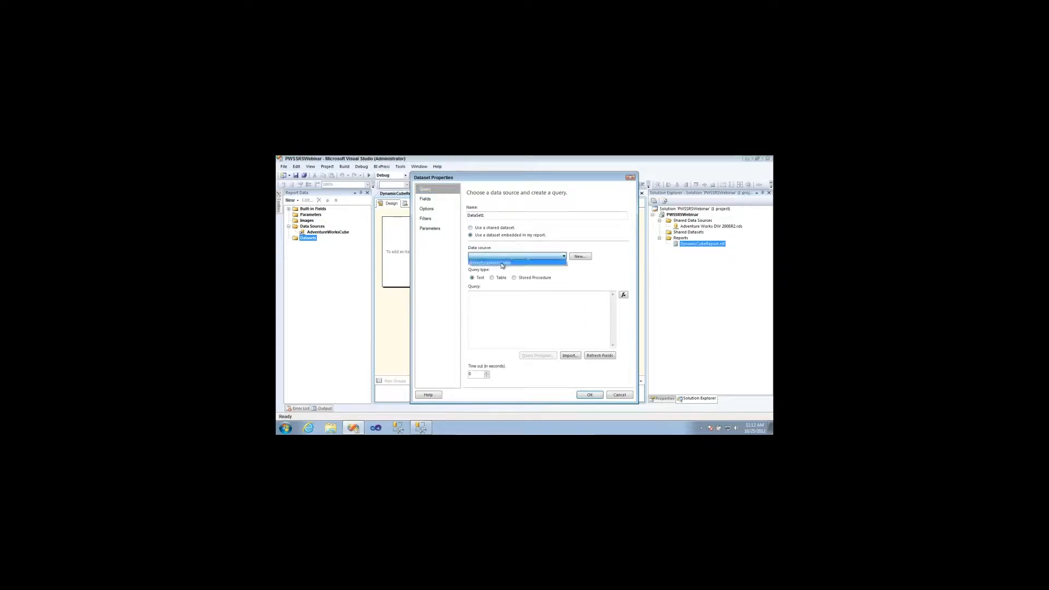
{"action": "left_click", "coordinate": [491, 263]}
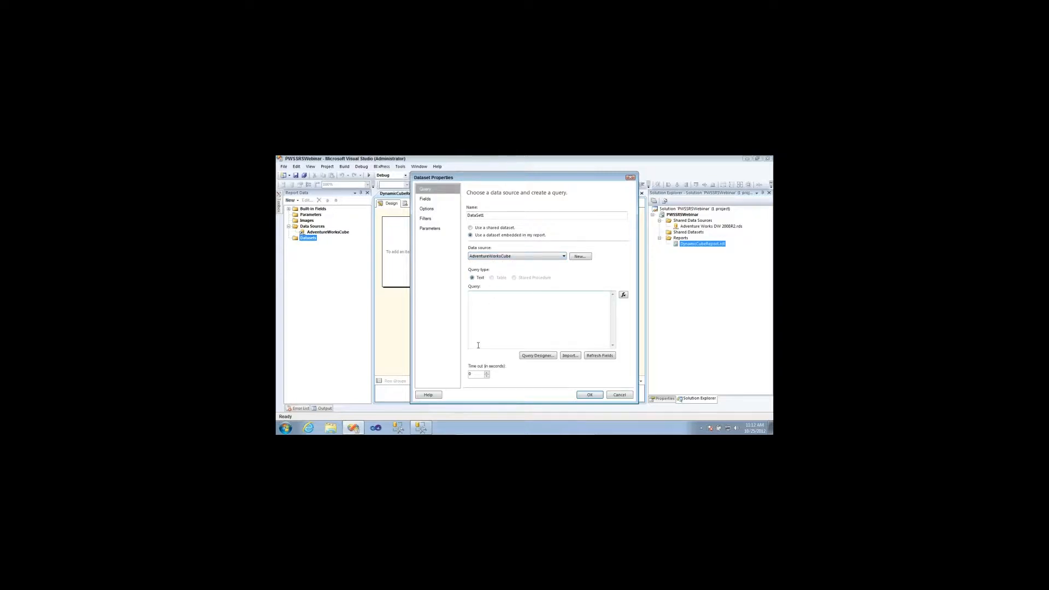
- Open the Query Designer for the dataset and enlarge its window across most of the screen
{"action": "left_click", "coordinate": [535, 358]}
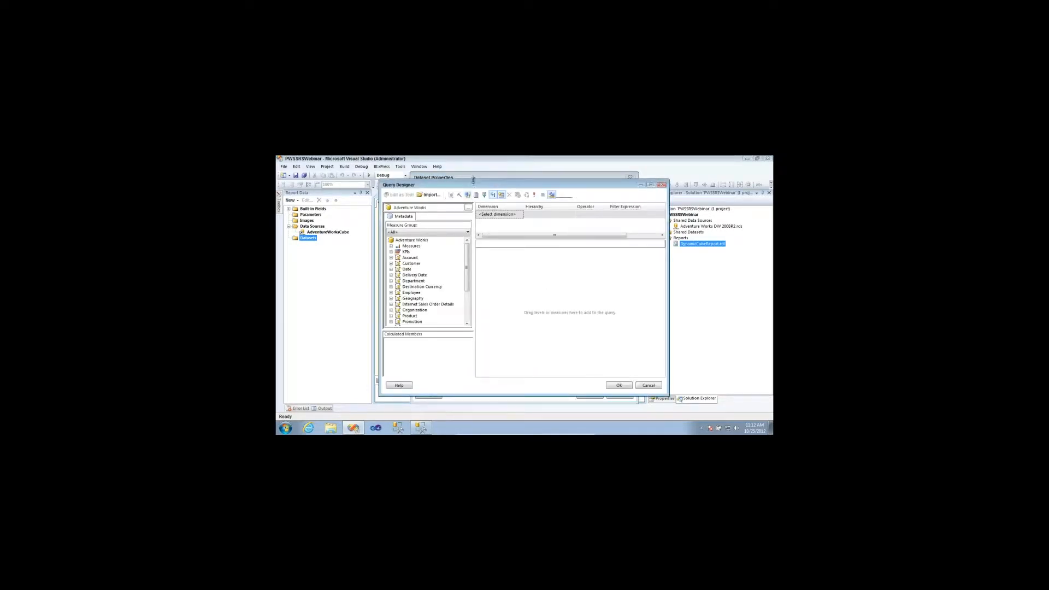
{"action": "left_click_drag", "start_coordinate": [473, 187], "coordinate": [418, 169]}
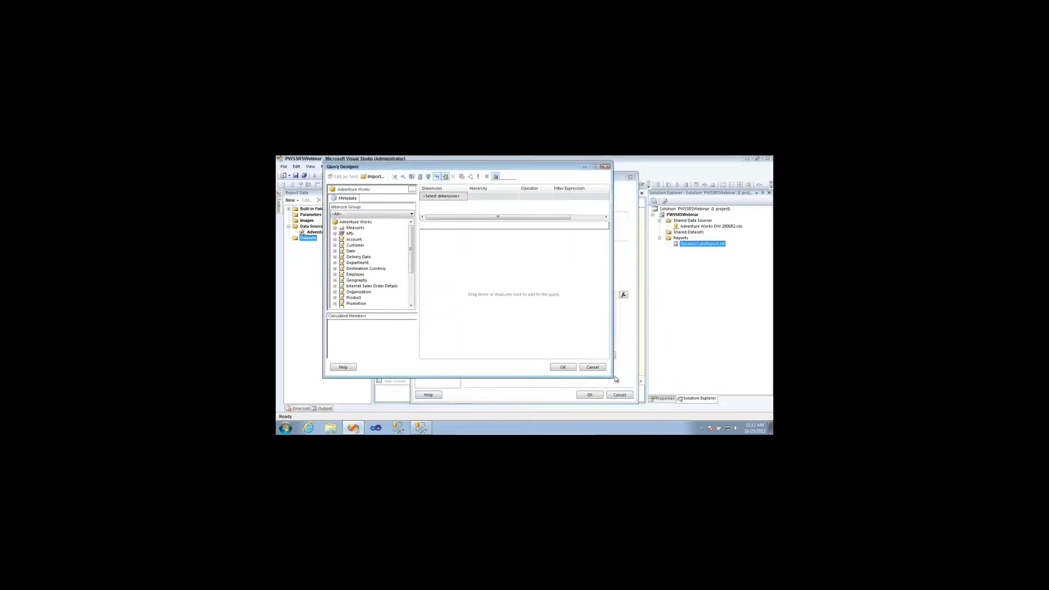
{"action": "left_click_drag", "start_coordinate": [614, 376], "coordinate": [737, 399]}
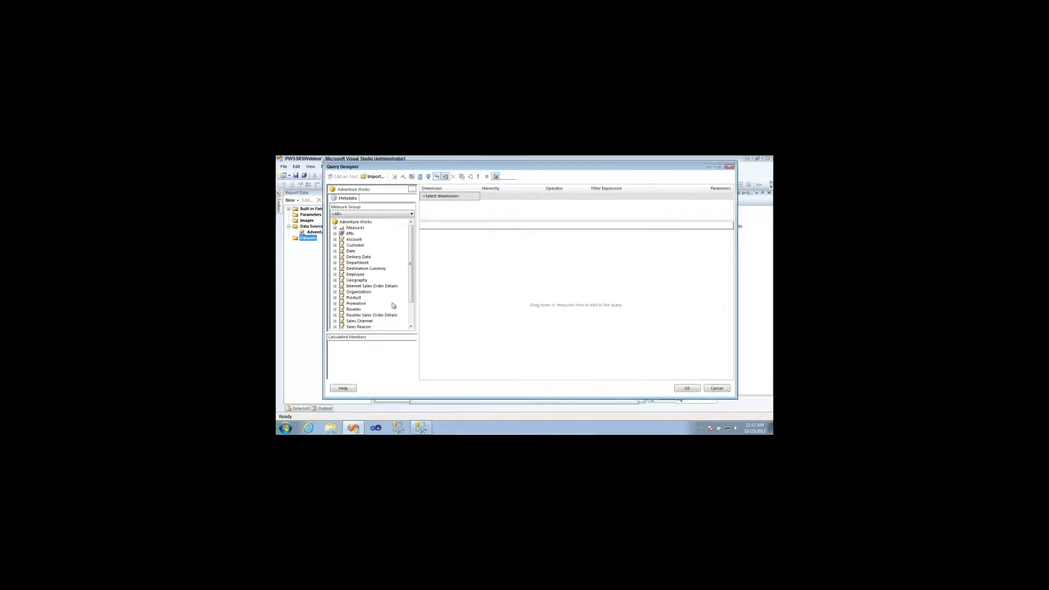
- Try a query of Internet Average Unit Price by the Employees hierarchy and remove both fields from the results grid
{"action": "left_click", "coordinate": [347, 270]}
{"action": "left_click", "coordinate": [336, 228]}
{"action": "left_click", "coordinate": [342, 257]}
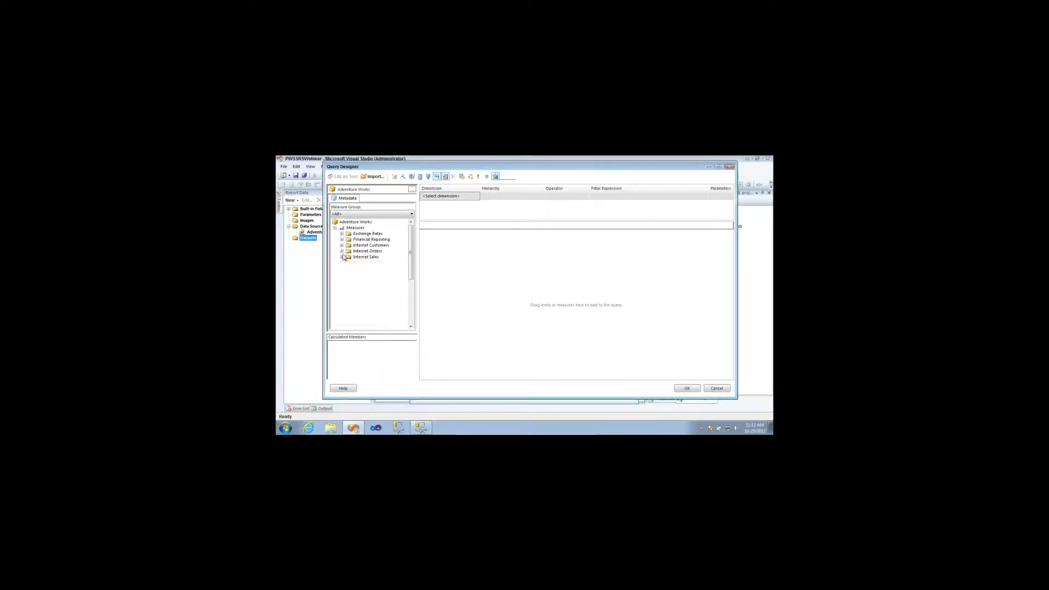
{"action": "left_click_drag", "start_coordinate": [379, 258], "coordinate": [464, 290]}
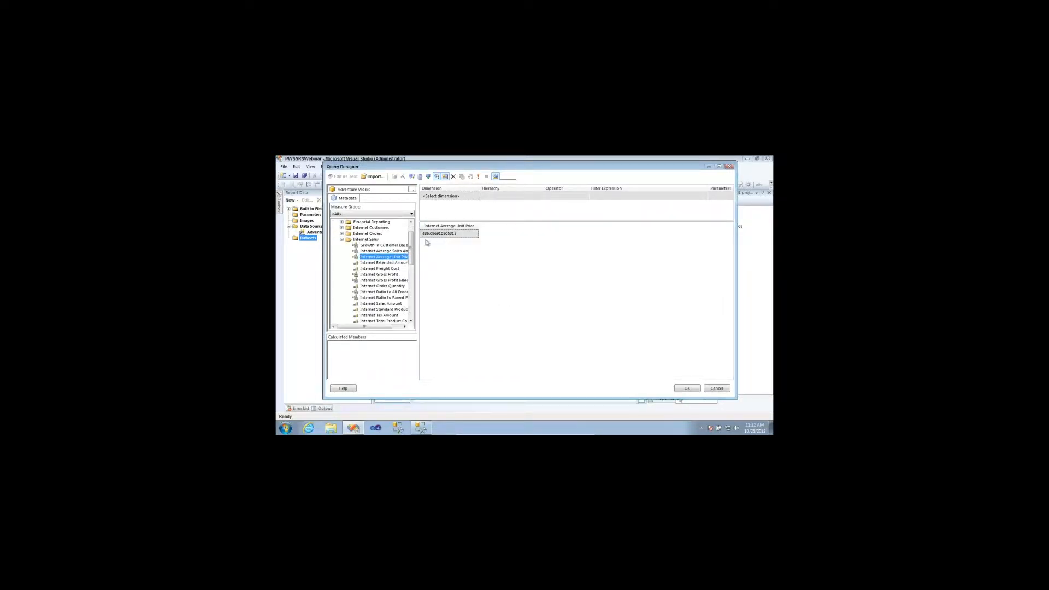
{"action": "left_click", "coordinate": [342, 239]}
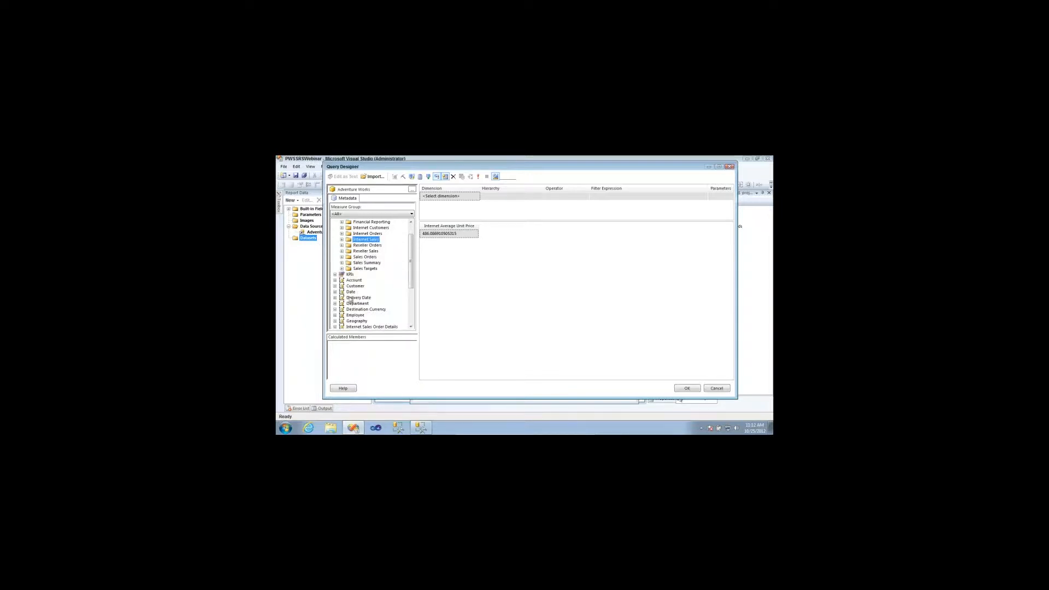
{"action": "left_click", "coordinate": [335, 315]}
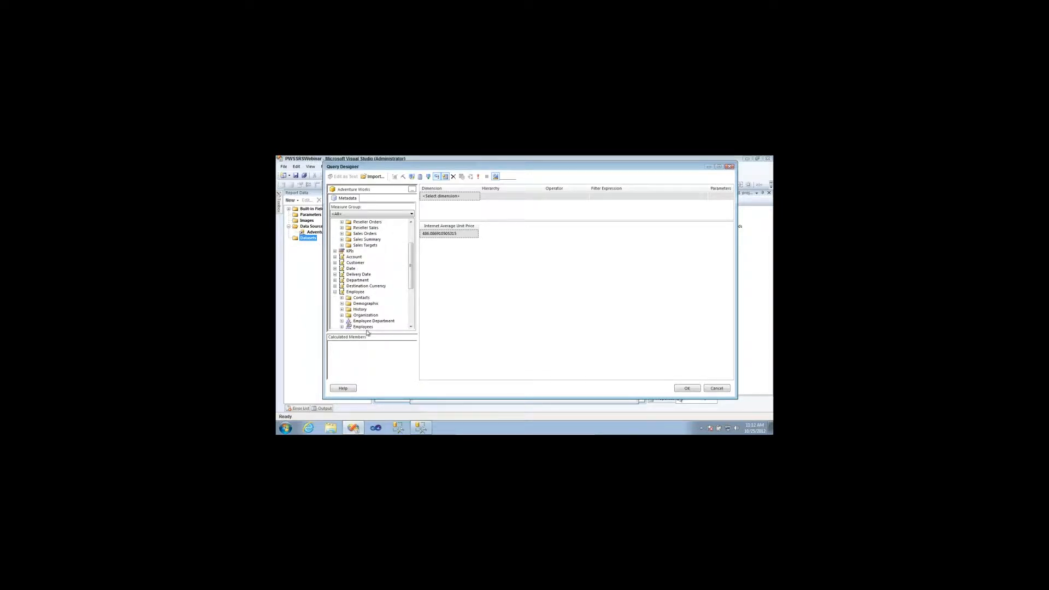
{"action": "left_click_drag", "start_coordinate": [363, 326], "coordinate": [433, 290]}
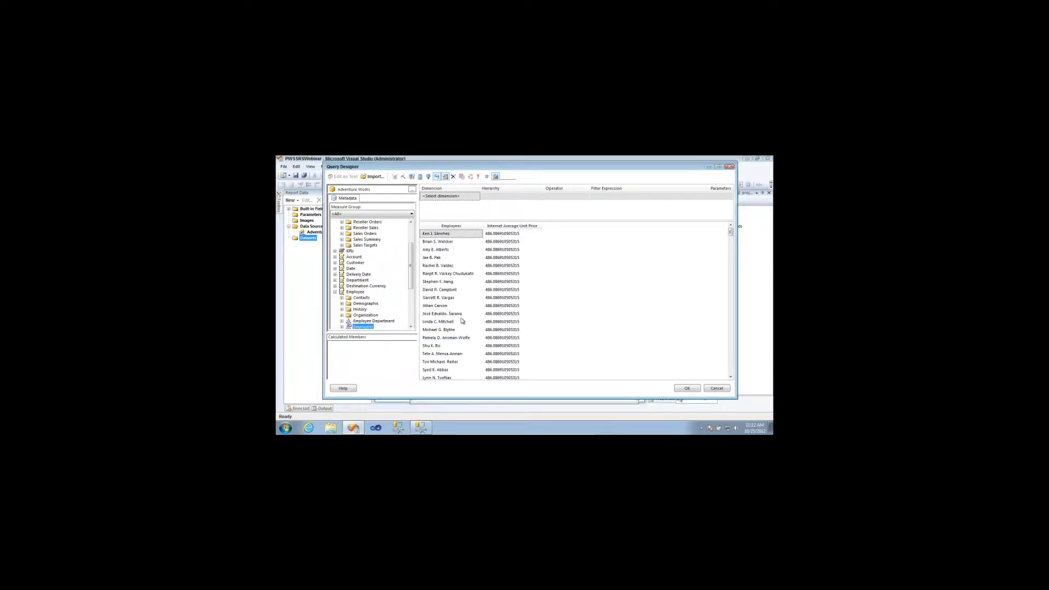
{"action": "left_click_drag", "start_coordinate": [503, 229], "coordinate": [374, 259]}
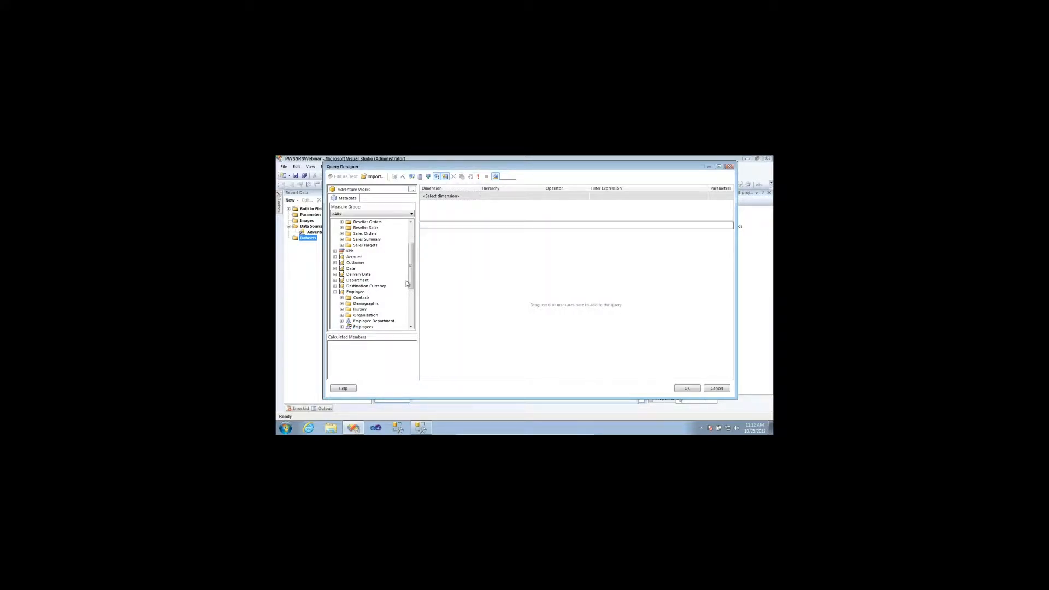
- Build a query with Day of Month from the Date dimension and the Internet Freight Cost measure from Internet Sales
{"action": "mouse_move", "coordinate": [411, 285]}
{"action": "left_mouse_down"}
{"action": "mouse_move", "coordinate": [411, 294]}
{"action": "mouse_move", "coordinate": [411, 283]}
{"action": "left_mouse_up"}
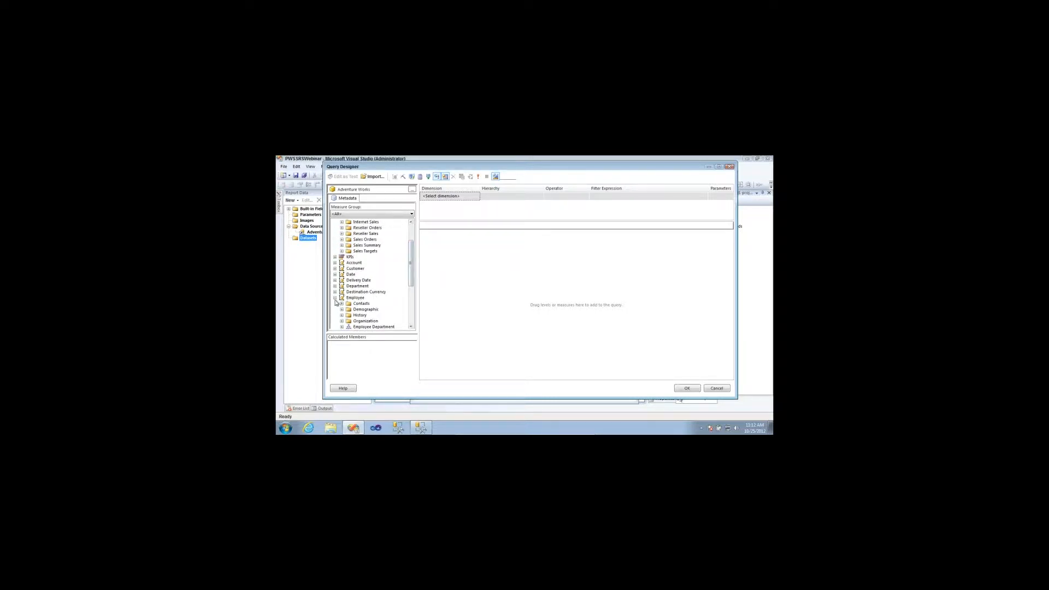
{"action": "left_click", "coordinate": [335, 275]}
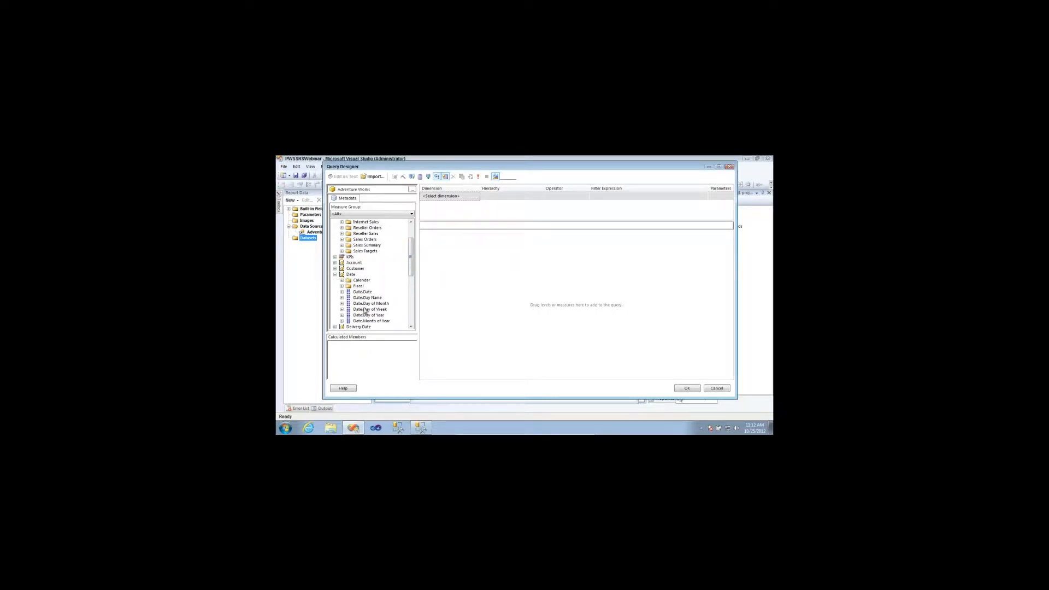
{"action": "left_click_drag", "start_coordinate": [365, 304], "coordinate": [424, 257]}
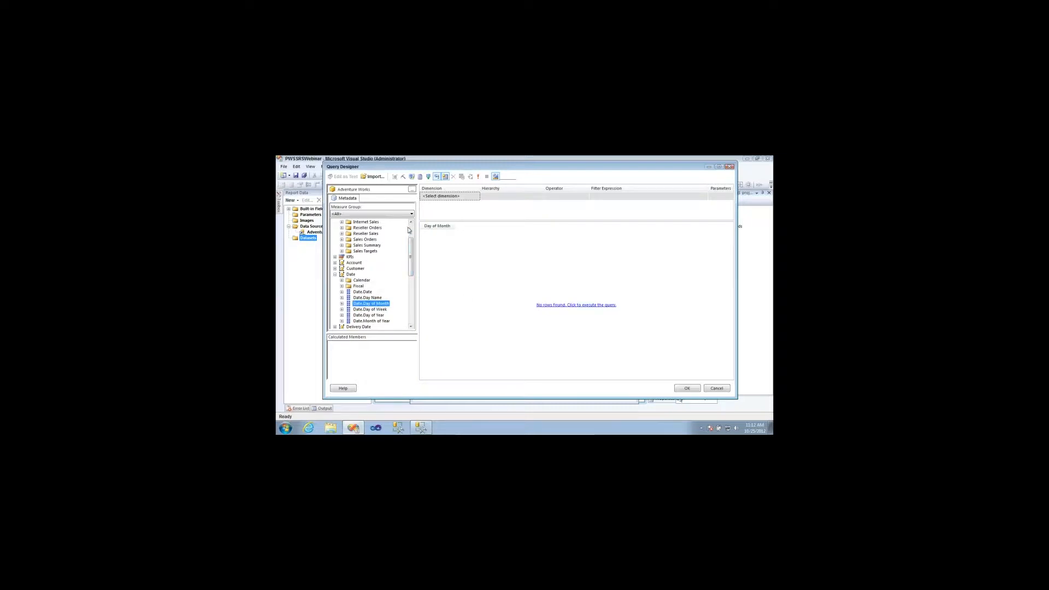
{"action": "left_click", "coordinate": [342, 222]}
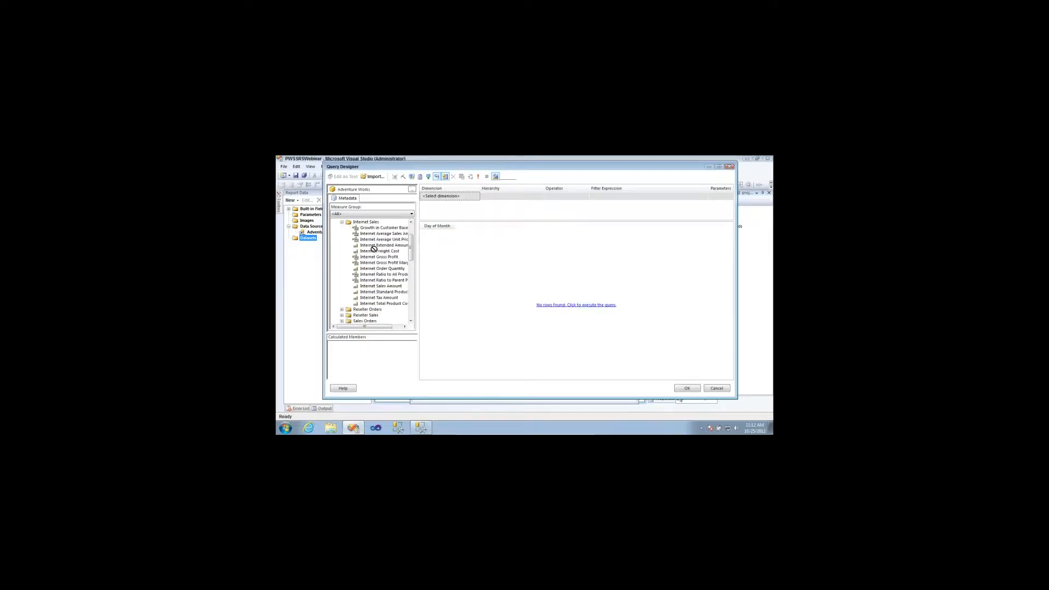
{"action": "left_click_drag", "start_coordinate": [374, 249], "coordinate": [464, 251]}
{"action": "left_click", "coordinate": [481, 306]}
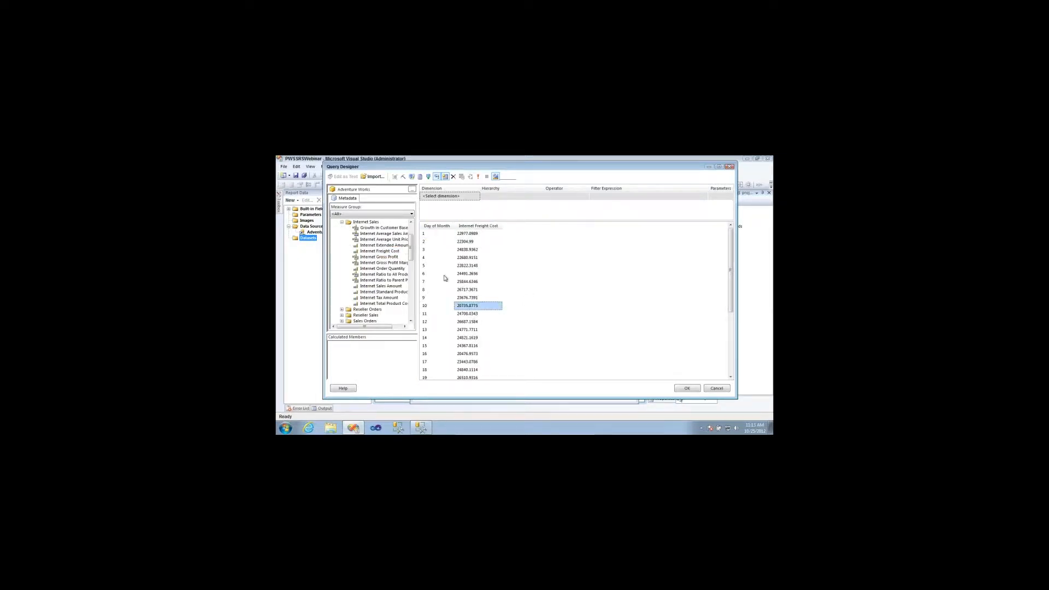
{"action": "left_click", "coordinate": [445, 279]}
{"action": "left_click", "coordinate": [442, 249]}
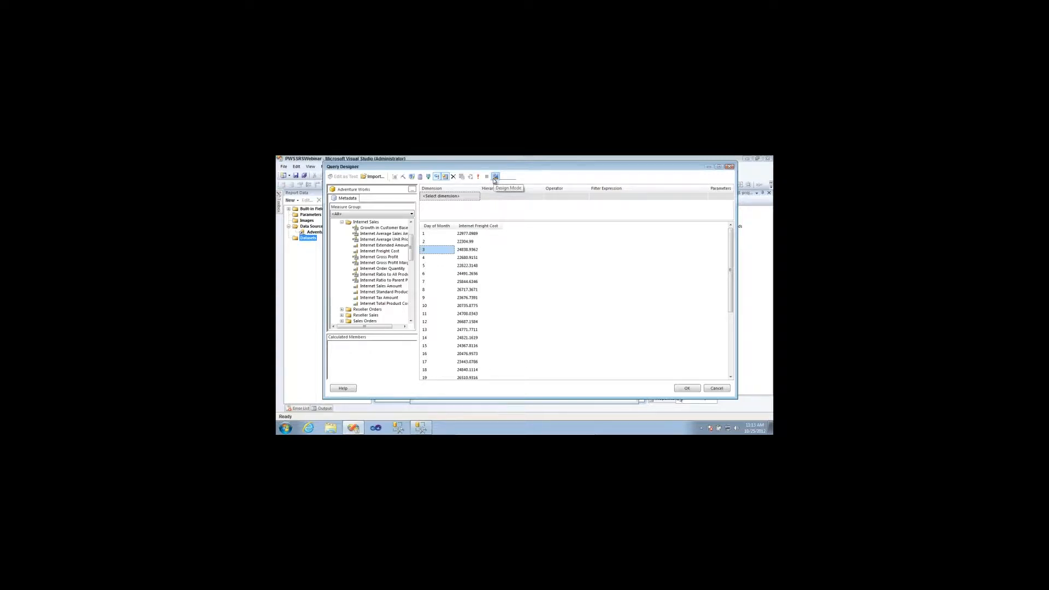
- Find the ZoomIt program on the computer and run it, accepting the security warning
{"action": "left_click", "coordinate": [285, 429]}
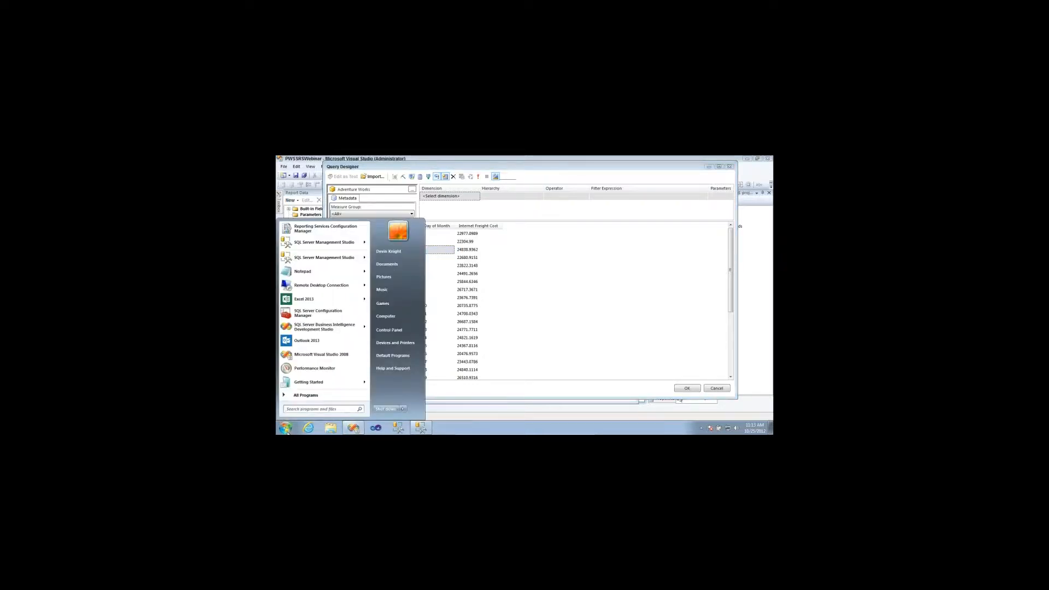
{"action": "type", "text": "zoomit"}
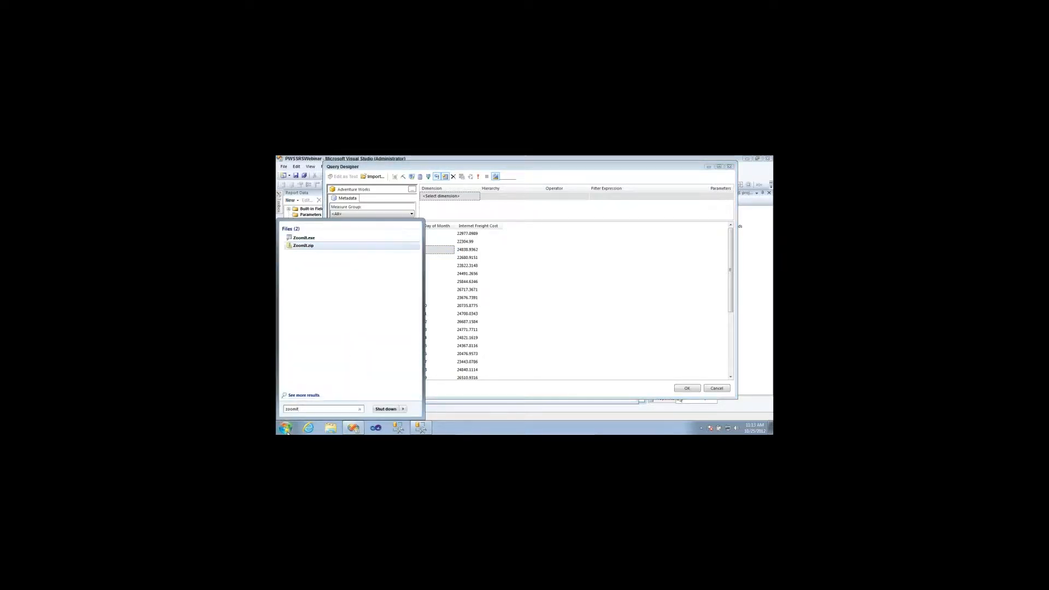
{"action": "key", "text": "Return"}
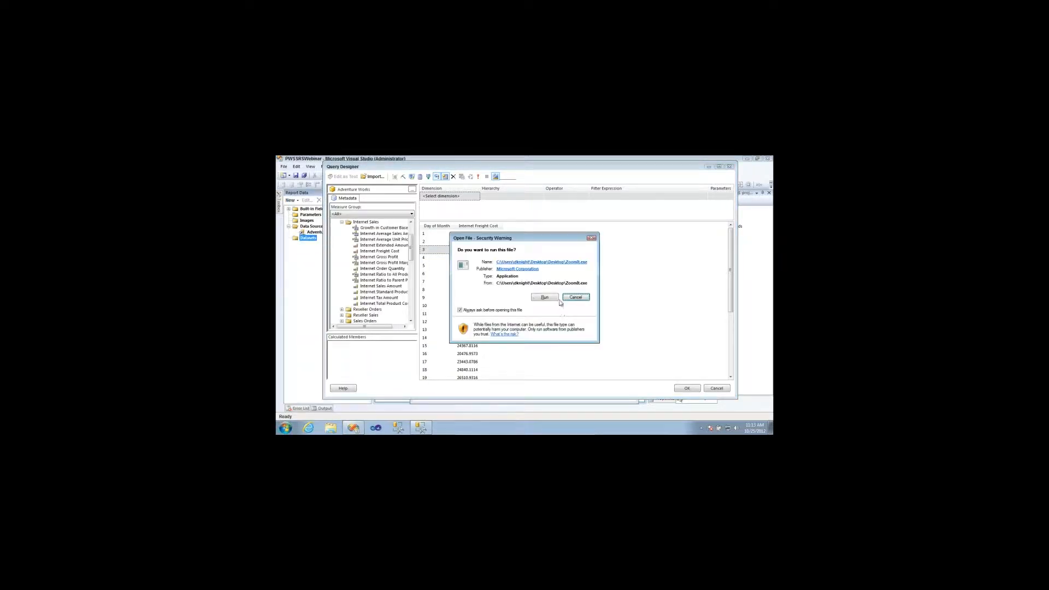
{"action": "left_click", "coordinate": [555, 298]}
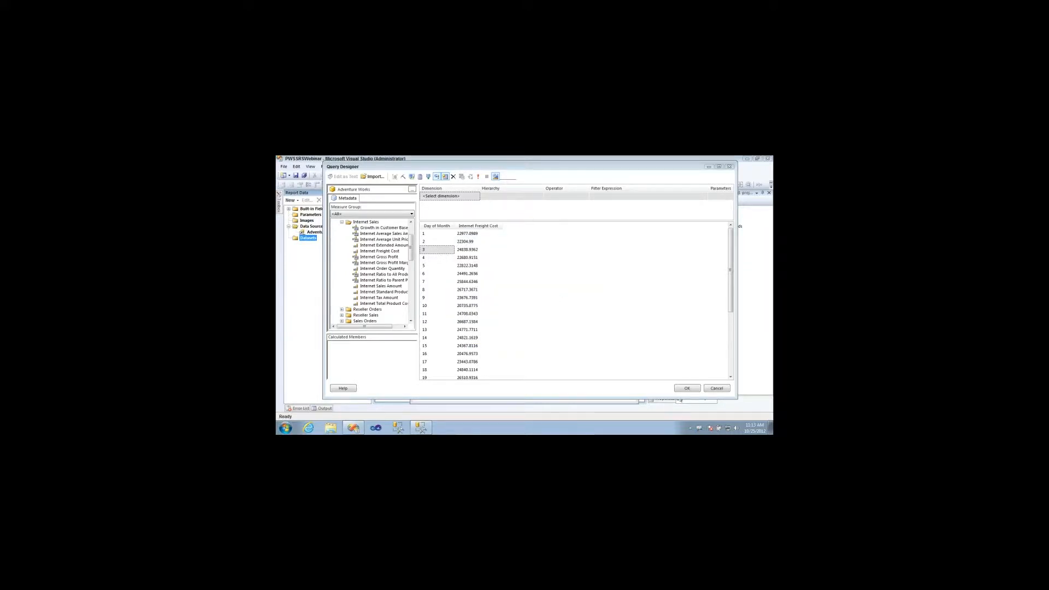
- Magnify the Query Designer, draw a red arrow pointing at the Design Mode toggle and leave the magnified view
{"action": "key", "text": "ctrl+1"}
{"action": "left_click_drag", "start_coordinate": [498, 180], "coordinate": [505, 195]}
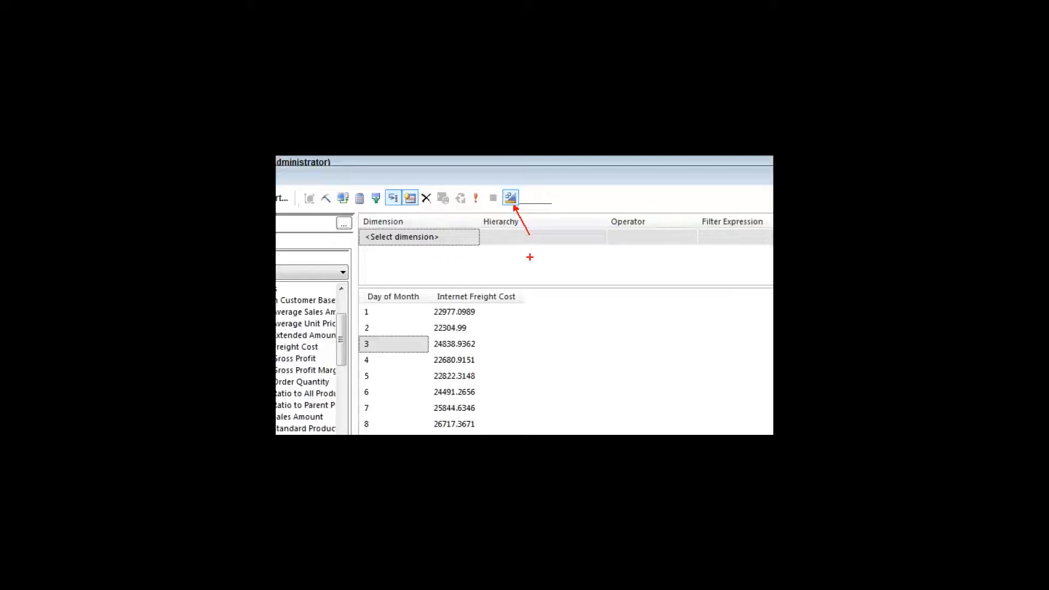
{"action": "key", "text": "Escape"}
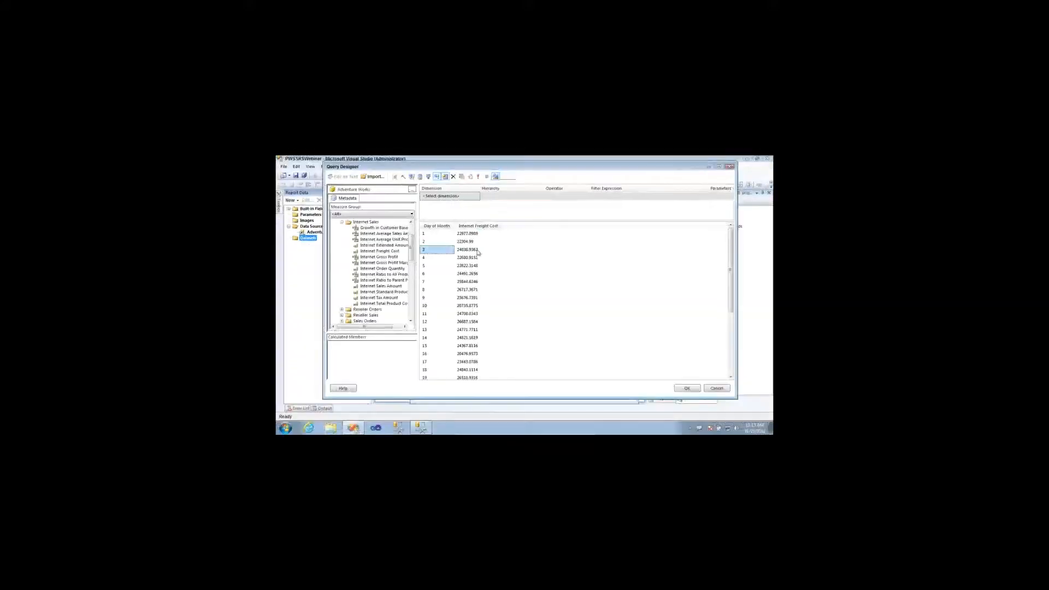
- Switch the query to MDX text, replace it with the custom query returning [Selected Measure] and [Trend Value] by date, and execute it
{"action": "left_click", "coordinate": [496, 178]}
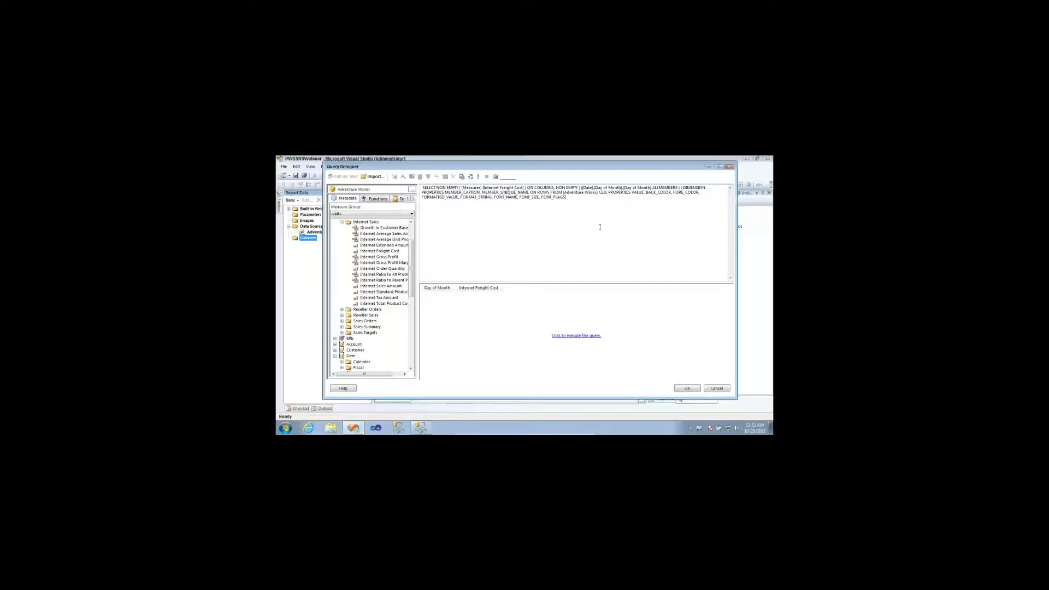
{"action": "left_click_drag", "start_coordinate": [566, 197], "coordinate": [408, 178]}
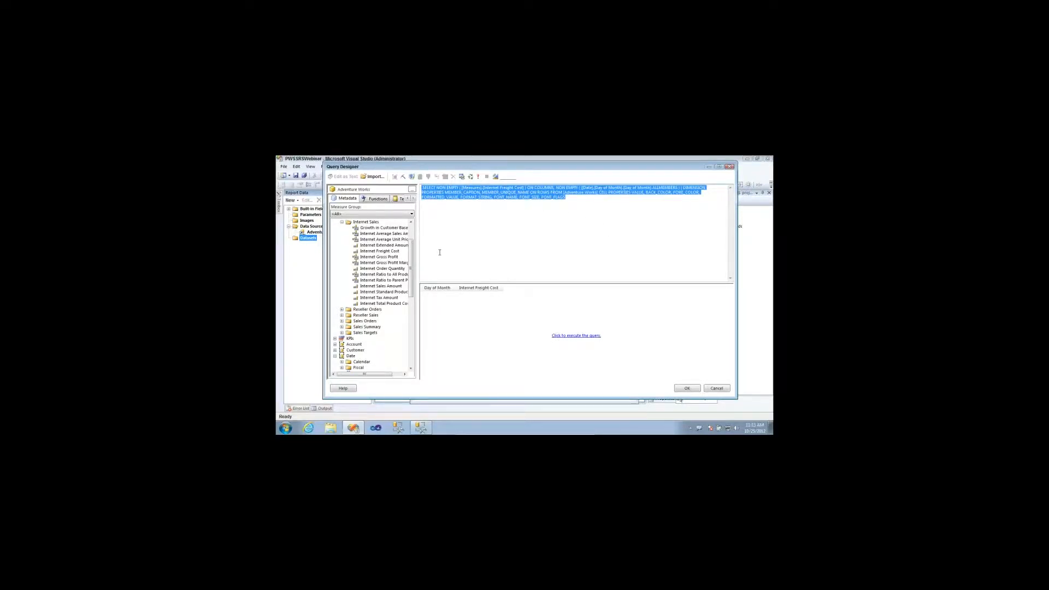
{"action": "type", "text": "With \tMember [Measures].[Selected Measure] \t\tAS STRTOVALUE(\"[Measures].[Internet Sales Amount]\") \tMember [Measures].[Trend Value] \t\tAS ([Measures].[Selected Measure] \t\t,ParallelPeriod ([Date].[Calendar].[Month], 12 \t\t,[Date].[Calendar].CurrentMember))  Select \t([Measures].[Selected Measure], [Measures].[Trend Value]) ON Columns \t,NON EMPTY LASTPERIODS(-30, [Date].[Calendar].[Date].&[20080131]) ON Rows From \t[Adventure Works]"}
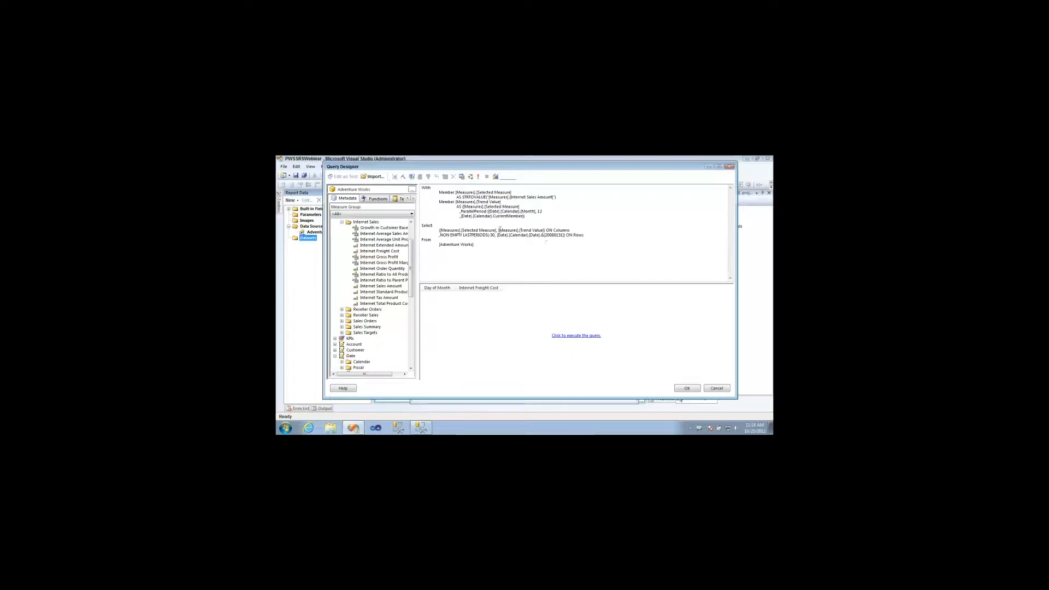
{"action": "left_click", "coordinate": [479, 178]}
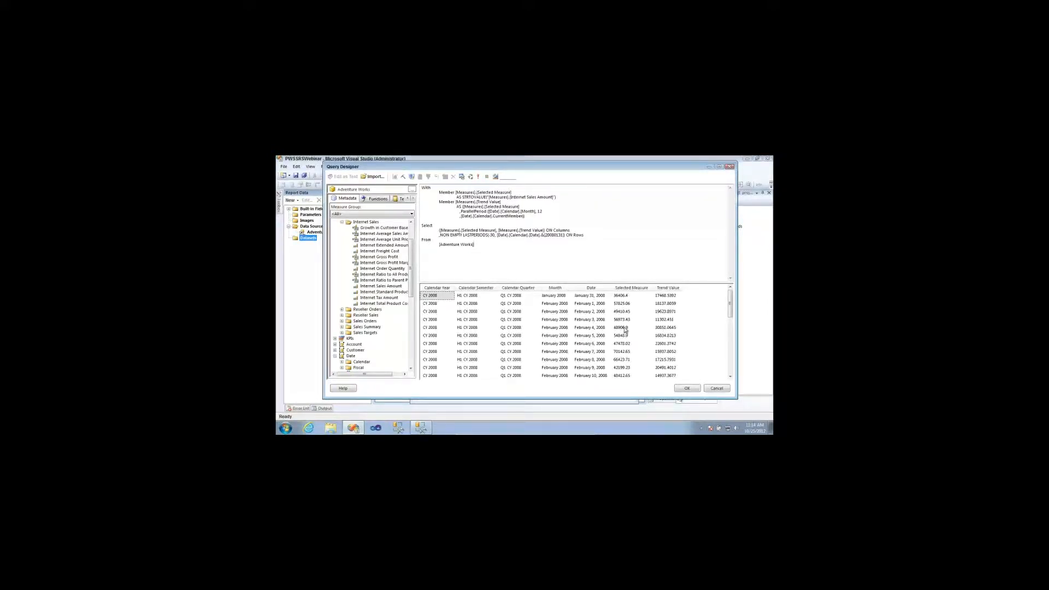
- Magnify the query results and draw a red mark around the Month, Date, Selected Measure and Trend Value columns
{"action": "key", "text": "ctrl+1"}
{"action": "left_click", "coordinate": [415, 211]}
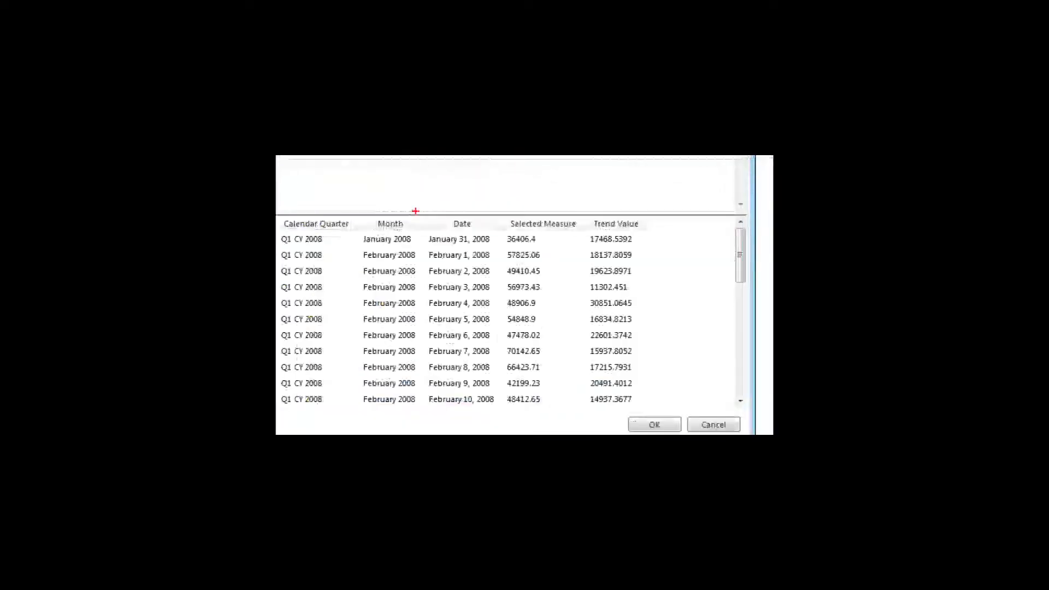
{"action": "mouse_move", "coordinate": [419, 206]}
{"action": "left_mouse_down"}
{"action": "mouse_move", "coordinate": [462, 299]}
{"action": "mouse_move", "coordinate": [652, 407]}
{"action": "left_mouse_up"}
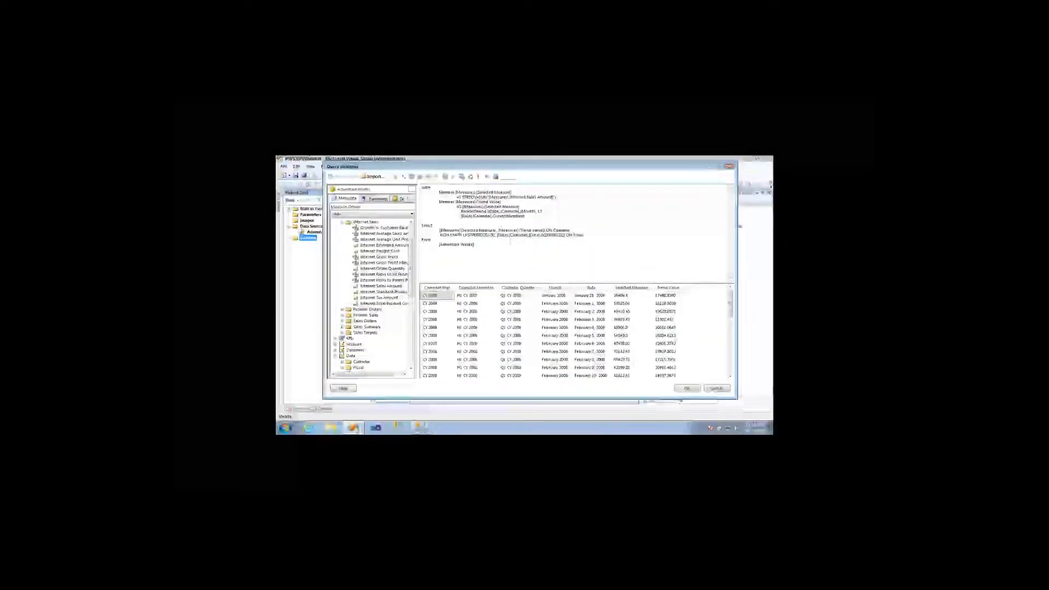
- Accept the MDX query and create the embedded dataset on the AdventureWorksCube data source
{"action": "left_click", "coordinate": [688, 389]}
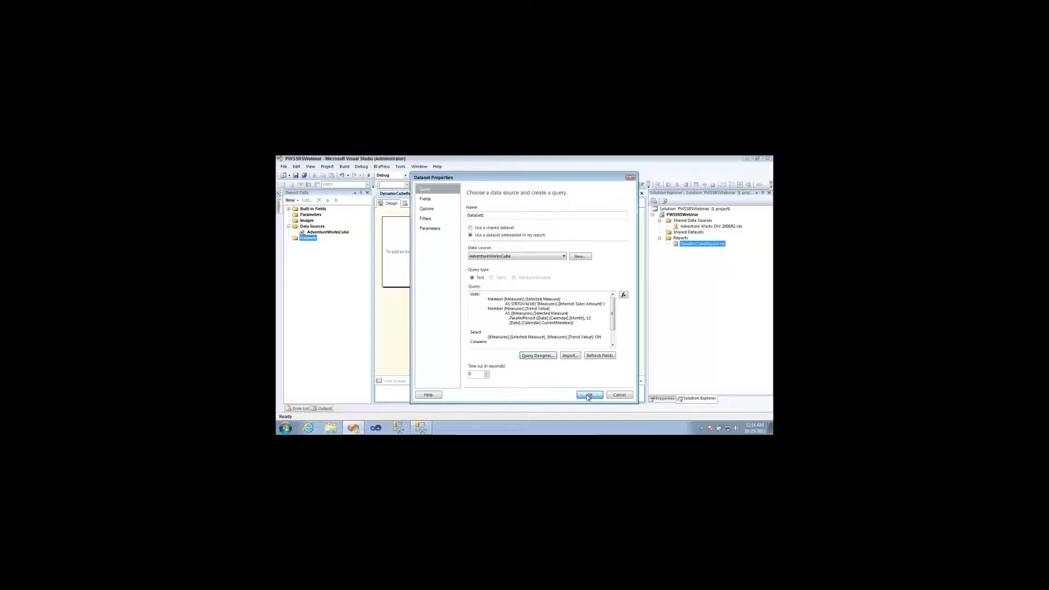
{"action": "left_click", "coordinate": [588, 396]}
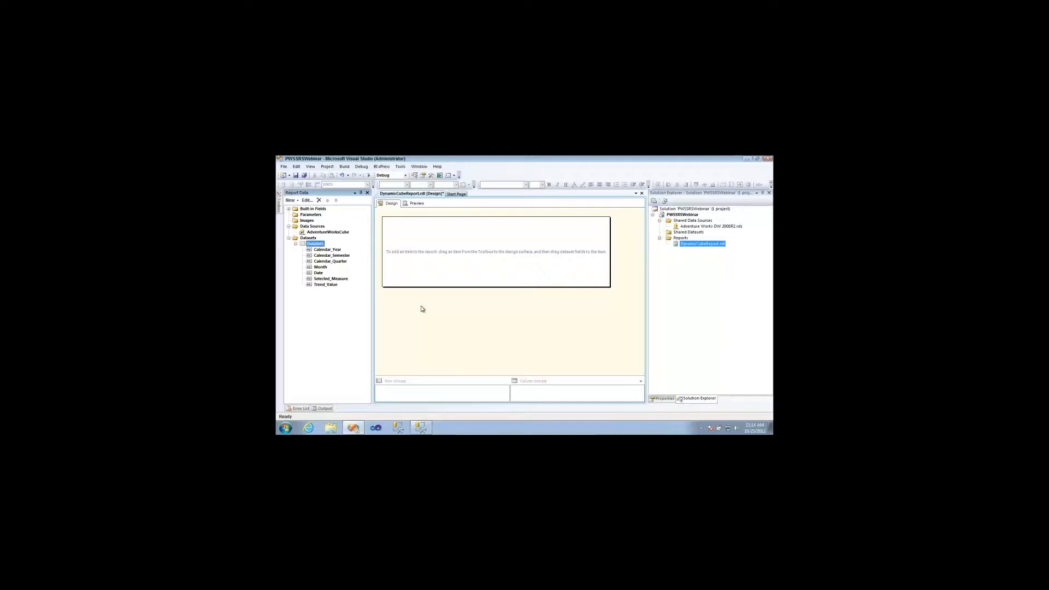
- Switch to SQL Server Management Studio, review the original MDX query's date rows, and return to Visual Studio
{"action": "left_click", "coordinate": [421, 428]}
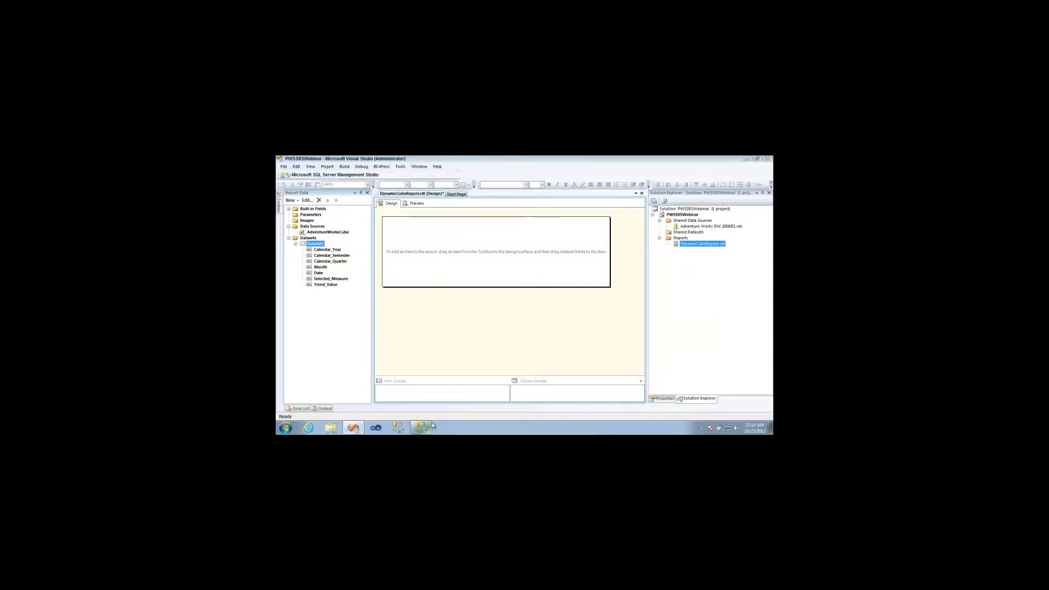
{"action": "left_click_drag", "start_coordinate": [425, 335], "coordinate": [419, 253]}
{"action": "left_click_drag", "start_coordinate": [402, 296], "coordinate": [403, 373]}
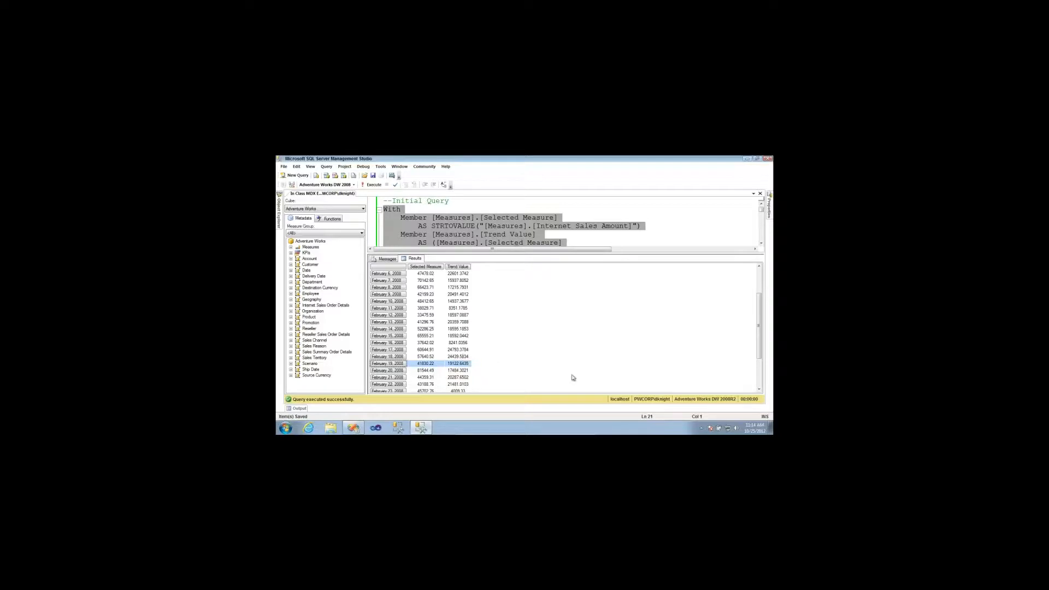
{"action": "left_click", "coordinate": [748, 163]}
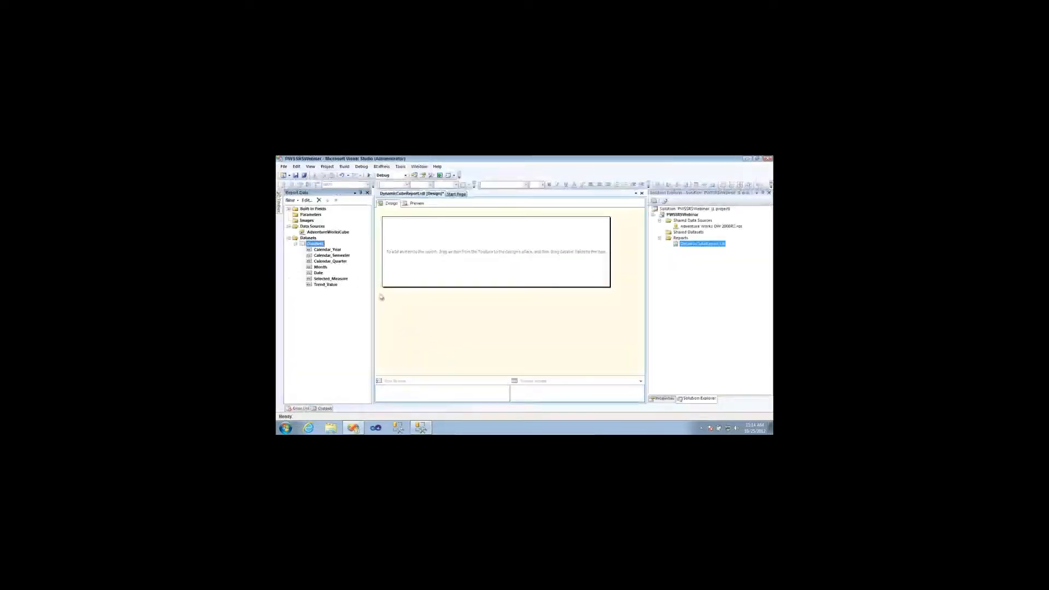
- Add a basic line chart to the report body, align it with the body's upper-left corner and enlarge it
{"action": "left_click", "coordinate": [280, 206]}
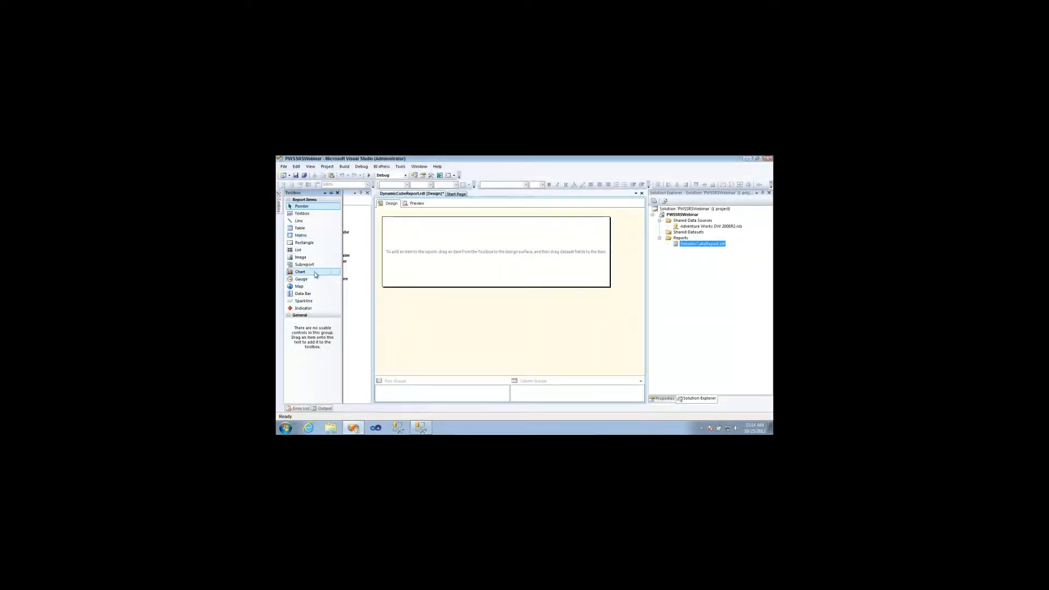
{"action": "left_click_drag", "start_coordinate": [324, 272], "coordinate": [443, 307]}
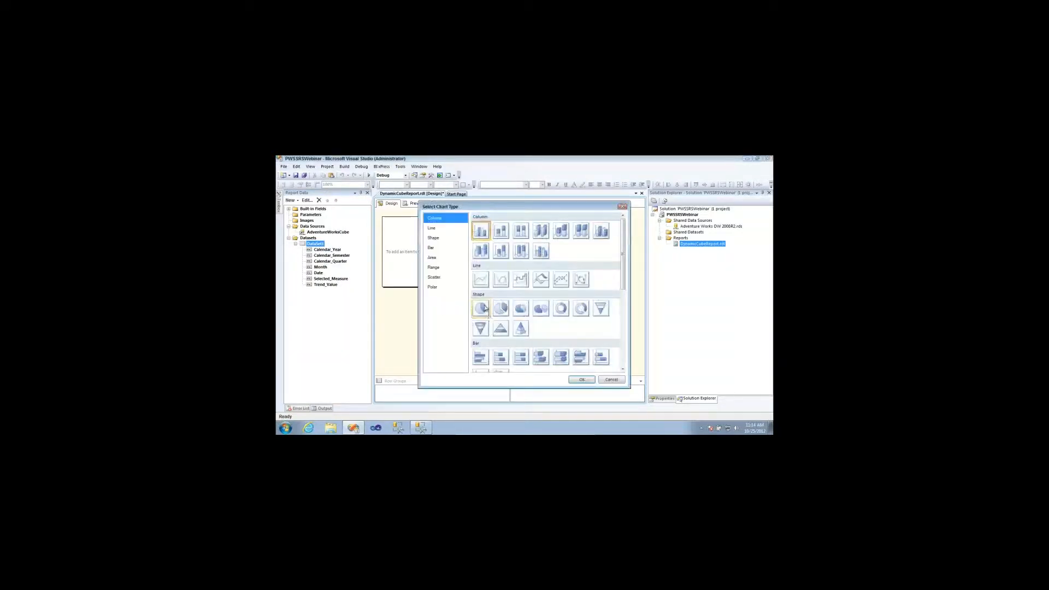
{"action": "left_click", "coordinate": [482, 280]}
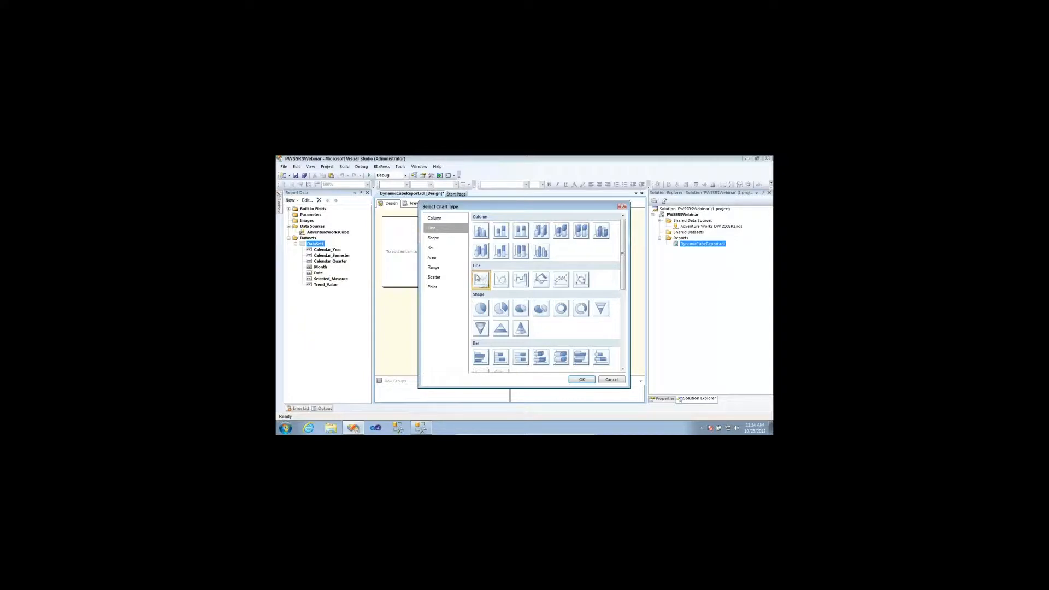
{"action": "left_click", "coordinate": [583, 381]}
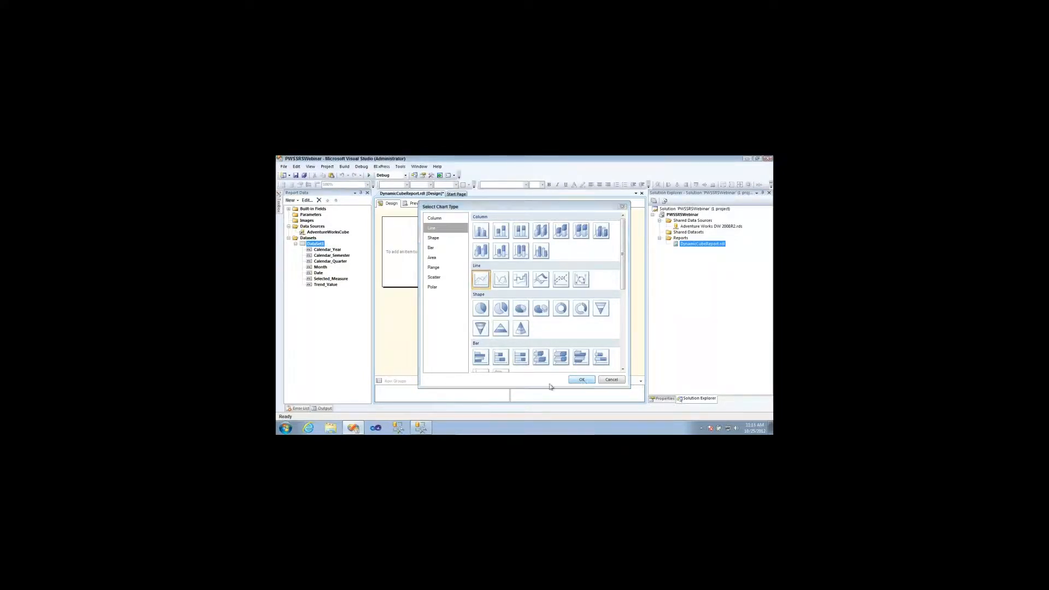
{"action": "left_click_drag", "start_coordinate": [442, 240], "coordinate": [385, 217]}
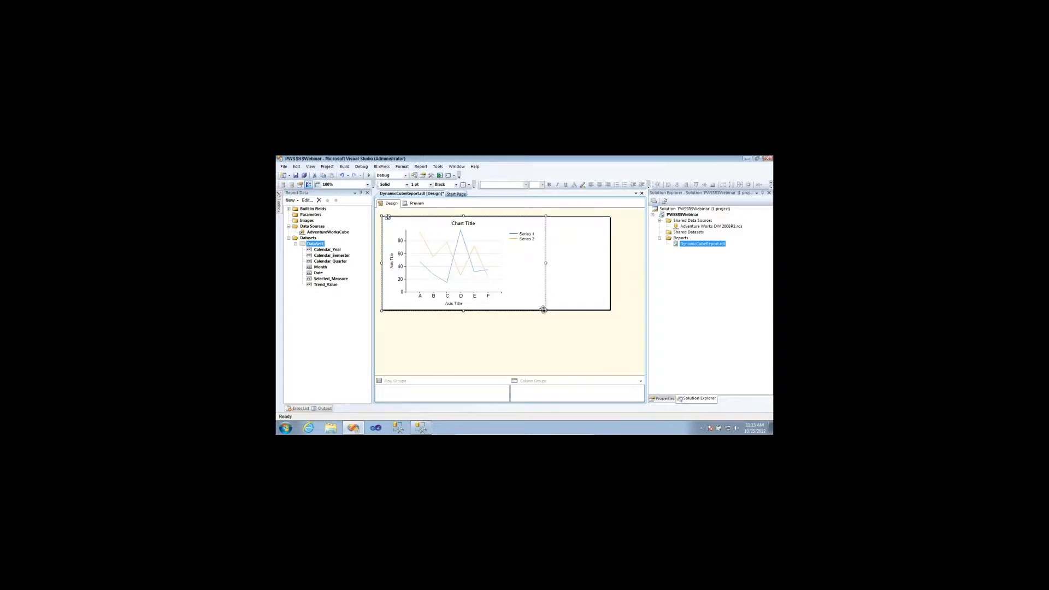
{"action": "left_click_drag", "start_coordinate": [542, 310], "coordinate": [623, 376]}
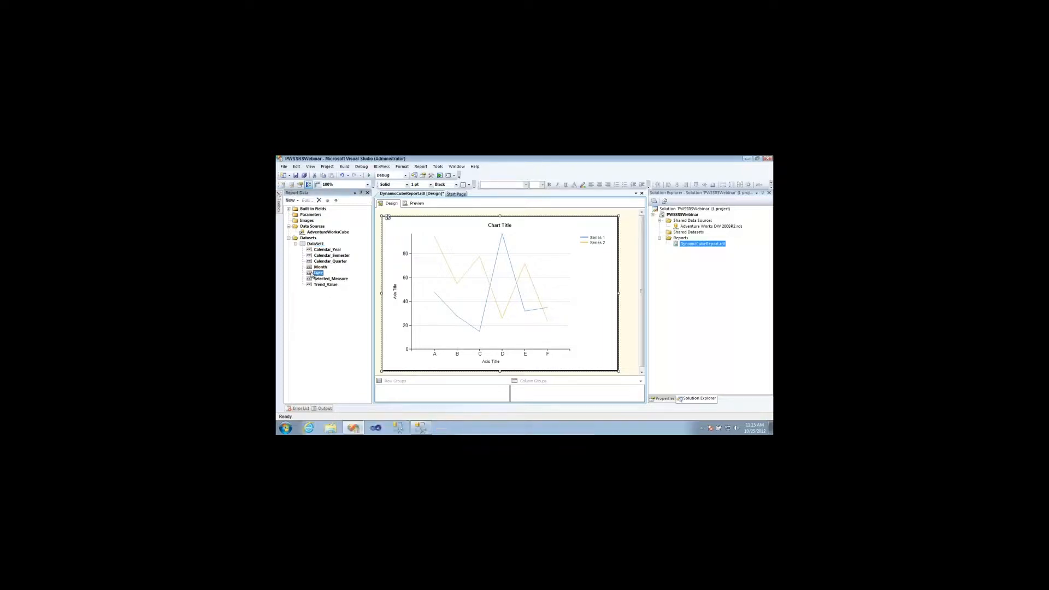
- Add the Date field to the chart's category groups and point out its axis and lines with red arrows in the magnified view
{"action": "left_click_drag", "start_coordinate": [319, 272], "coordinate": [633, 299]}
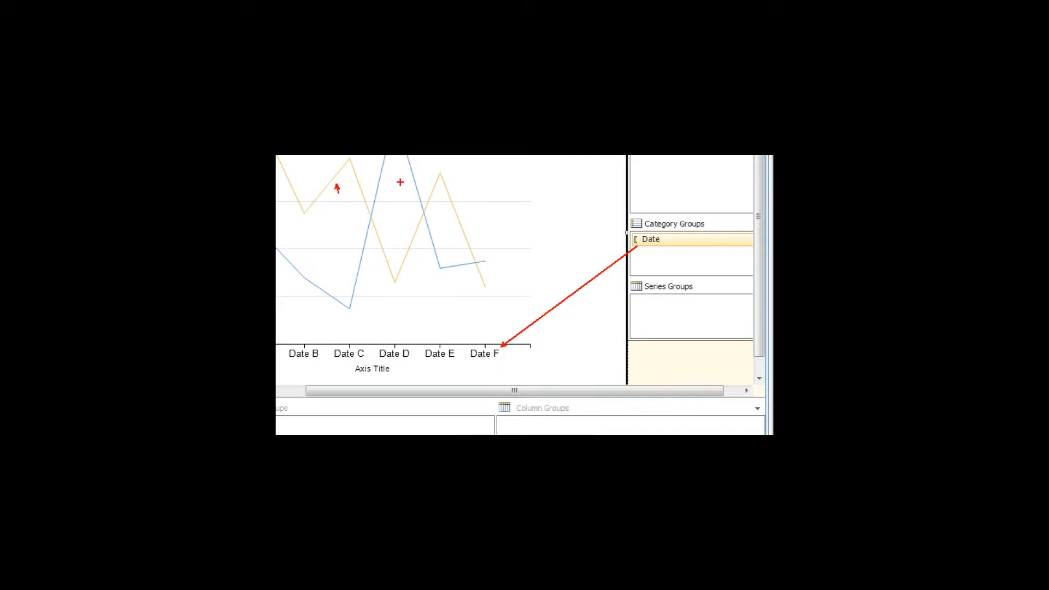
{"action": "left_click_drag", "start_coordinate": [383, 181], "coordinate": [392, 186]}
{"action": "key", "text": "Escape"}
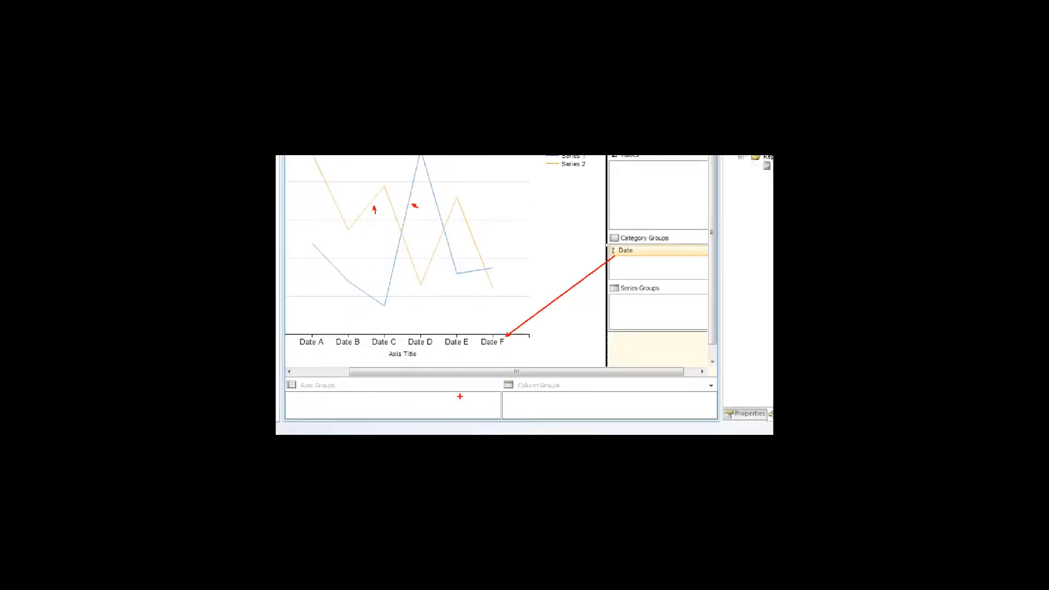
- Add the Selected_Measure and Trend_Value fields to the chart's values
{"action": "left_click", "coordinate": [335, 280]}
{"action": "left_click_drag", "start_coordinate": [330, 283], "coordinate": [595, 260]}
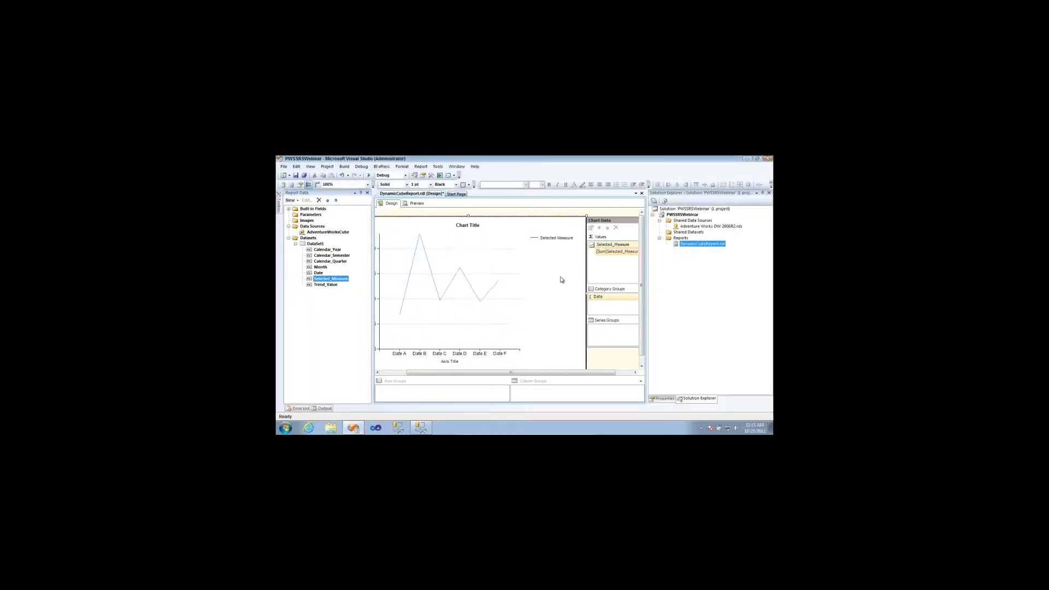
{"action": "left_click_drag", "start_coordinate": [332, 279], "coordinate": [608, 278]}
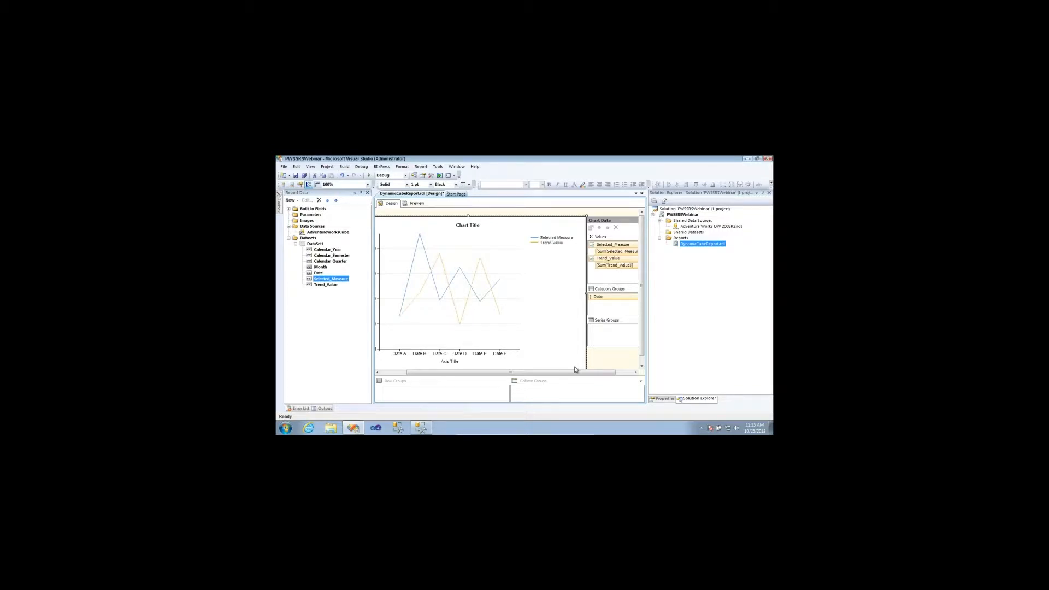
- Preview the report, magnify the chart, and draw red marks at the gap in the Trend Value line and beside the date axis
{"action": "left_click_drag", "start_coordinate": [567, 373], "coordinate": [536, 372]}
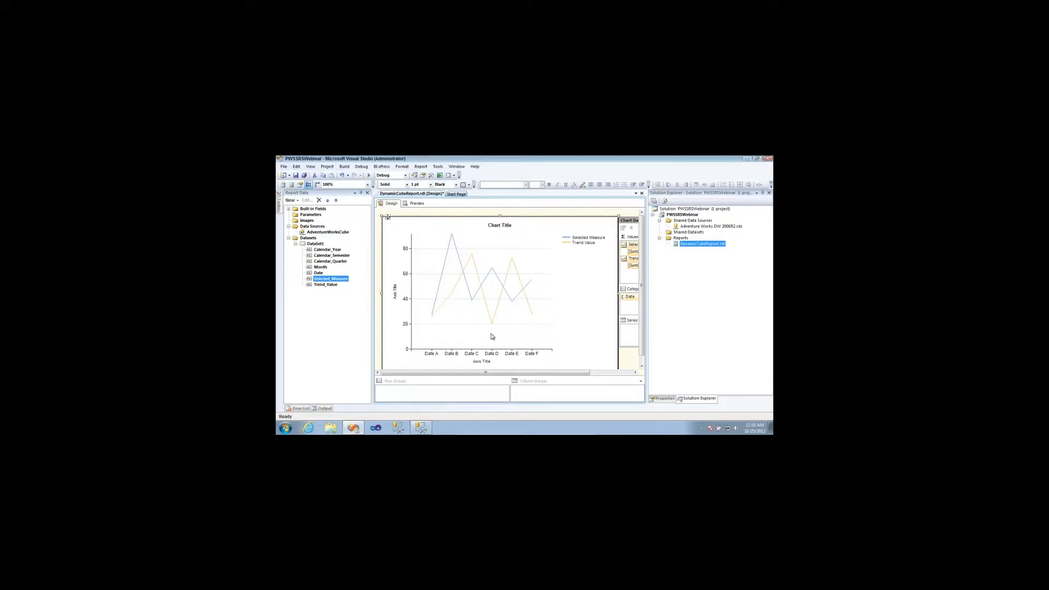
{"action": "left_click", "coordinate": [414, 204]}
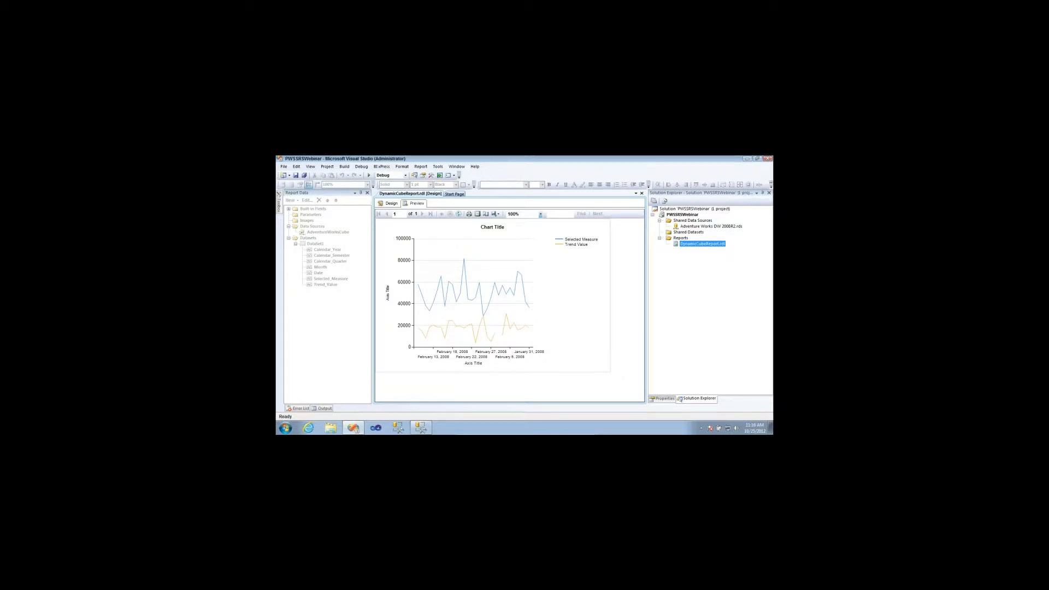
{"action": "key", "text": "ctrl+1"}
{"action": "left_click", "coordinate": [539, 303]}
{"action": "mouse_move", "coordinate": [536, 302]}
{"action": "left_mouse_down"}
{"action": "mouse_move", "coordinate": [557, 306]}
{"action": "mouse_move", "coordinate": [548, 302]}
{"action": "left_mouse_up"}
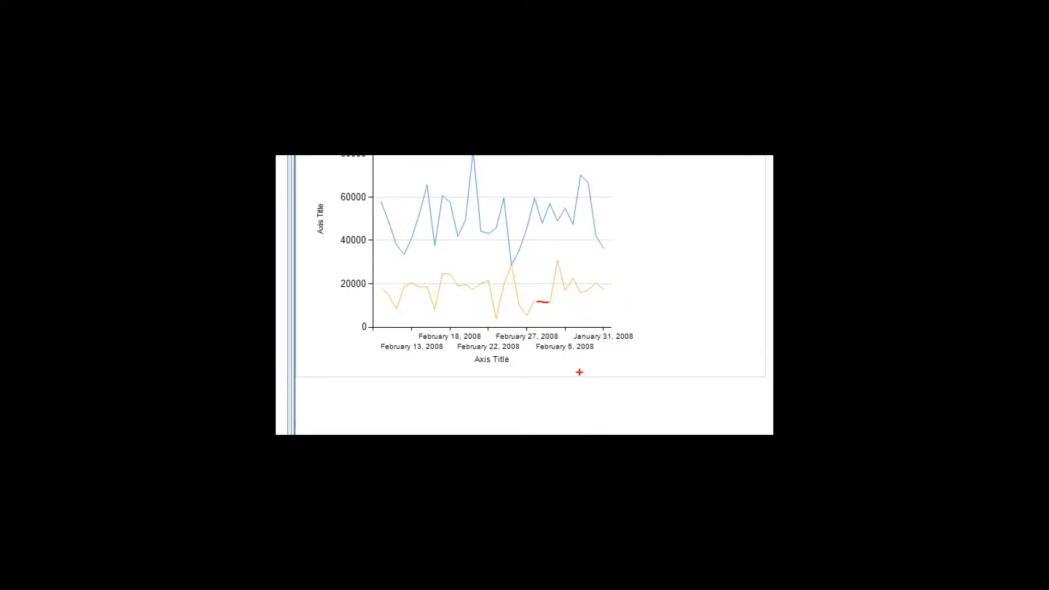
{"action": "mouse_move", "coordinate": [622, 323]}
{"action": "left_mouse_down"}
{"action": "mouse_move", "coordinate": [499, 315]}
{"action": "mouse_move", "coordinate": [405, 334]}
{"action": "mouse_move", "coordinate": [562, 389]}
{"action": "mouse_move", "coordinate": [620, 326]}
{"action": "mouse_move", "coordinate": [596, 324]}
{"action": "left_mouse_up"}
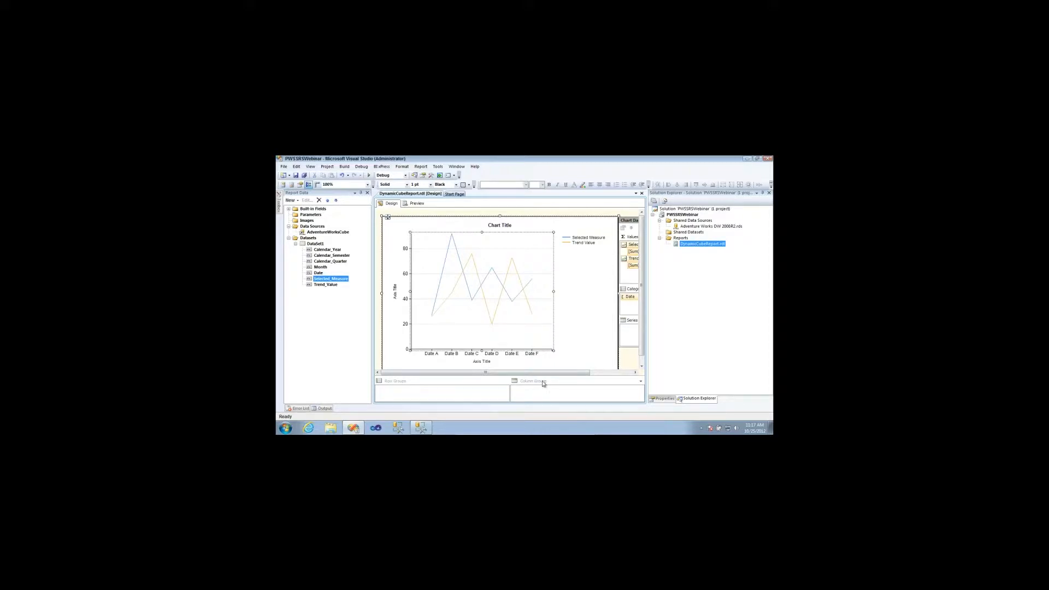
- Set the Date category group's sort expression to =CDATE(Fields!Date.Value) and preview the report
{"action": "left_click_drag", "start_coordinate": [543, 373], "coordinate": [579, 373]}
{"action": "left_click", "coordinate": [587, 299]}
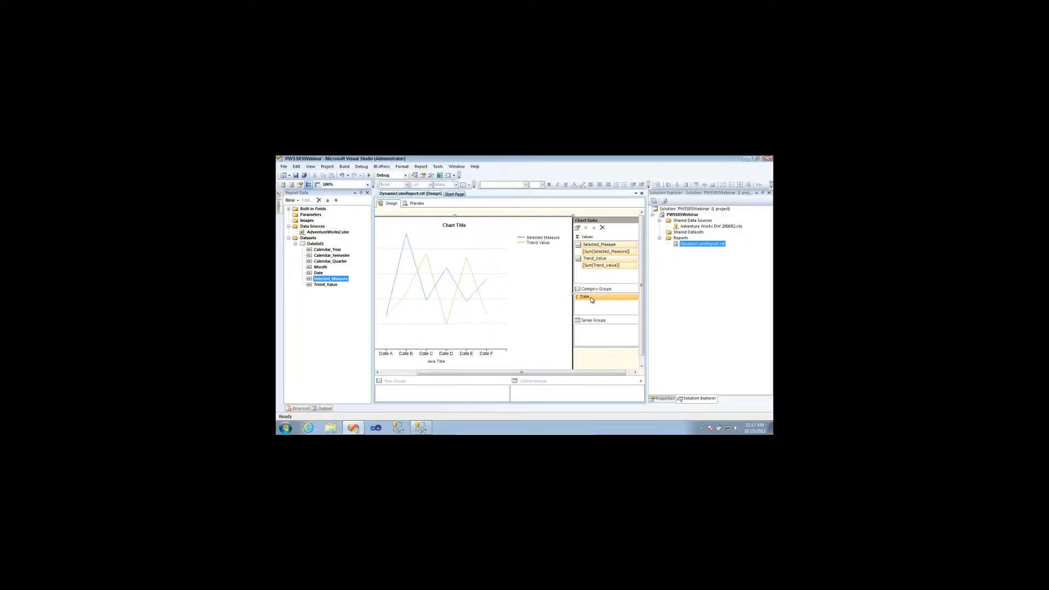
{"action": "right_click", "coordinate": [592, 300]}
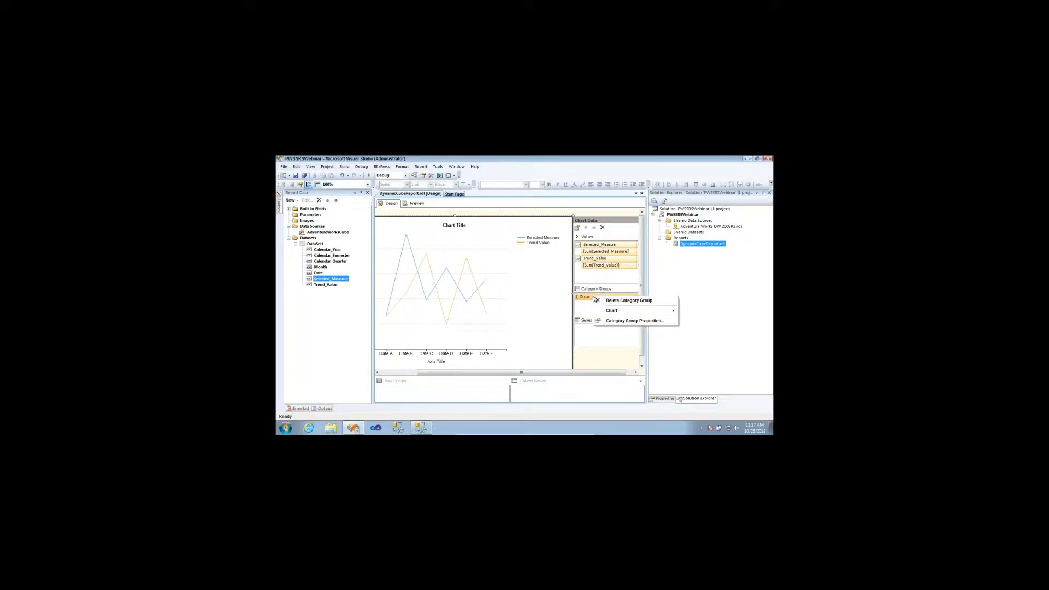
{"action": "left_click", "coordinate": [617, 326]}
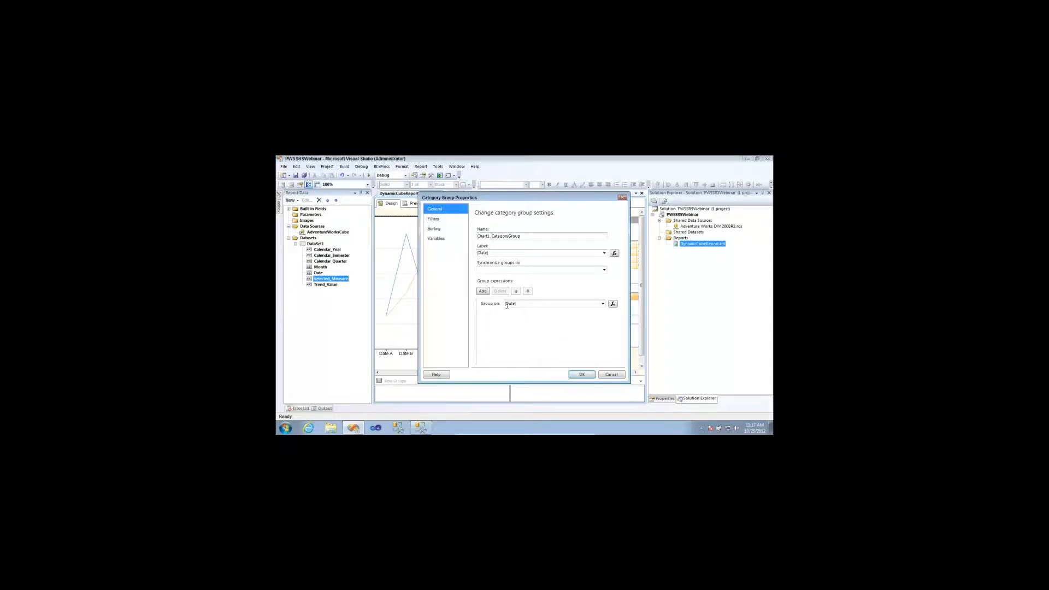
{"action": "left_click", "coordinate": [434, 229]}
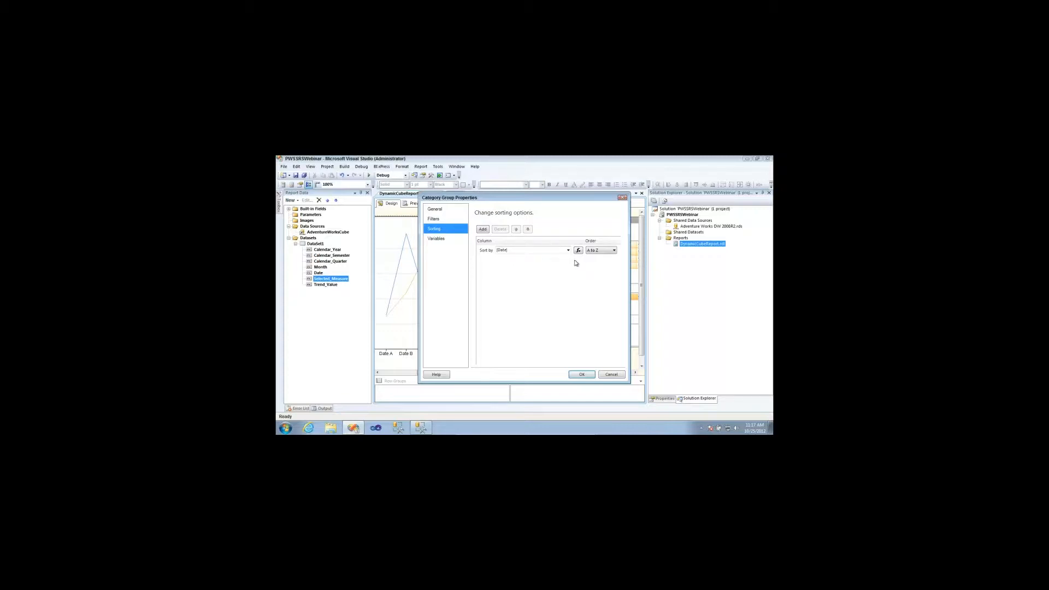
{"action": "left_click", "coordinate": [578, 251]}
{"action": "left_click", "coordinate": [577, 251]}
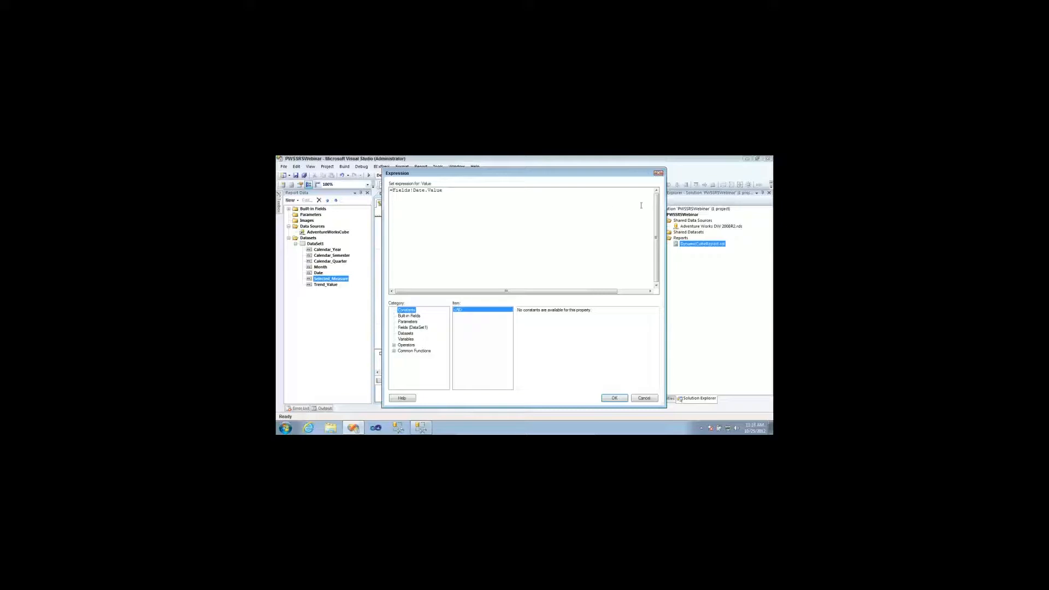
{"action": "type", "text": "CDATE("}
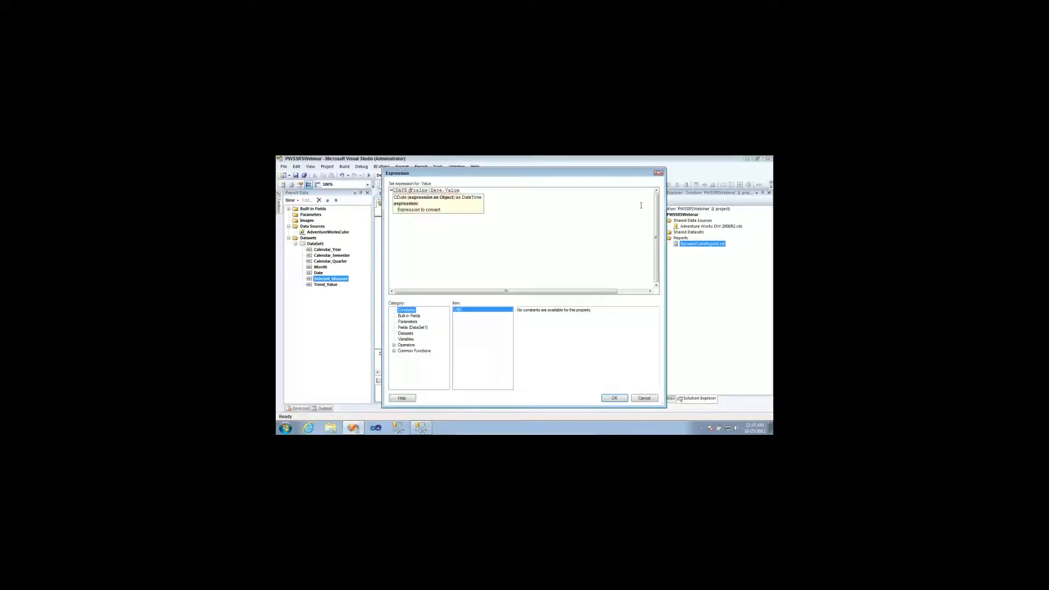
{"action": "key", "text": "End"}
{"action": "type", "text": ")"}
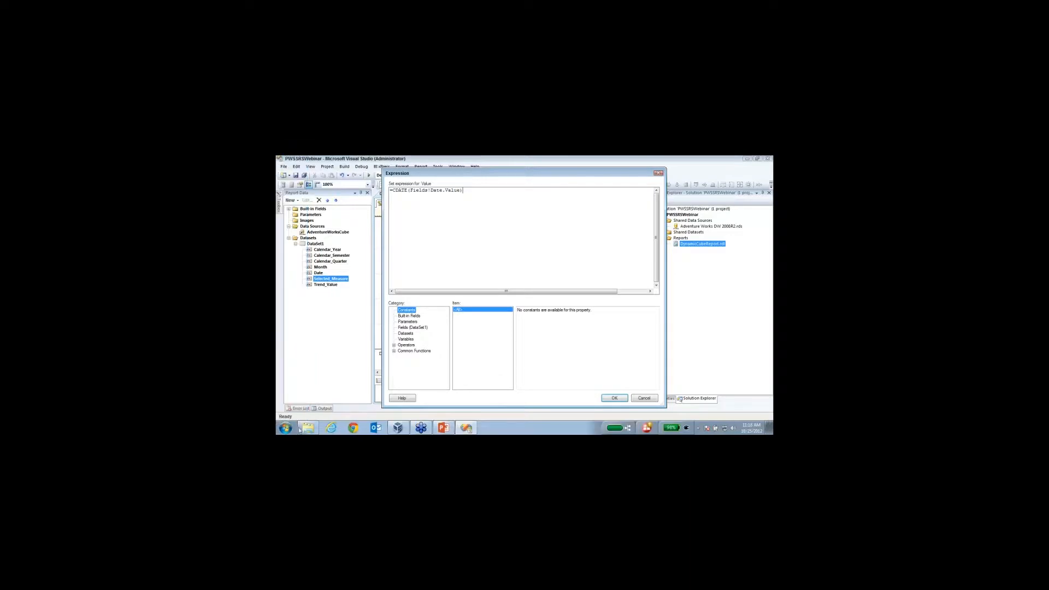
{"action": "left_click", "coordinate": [612, 399]}
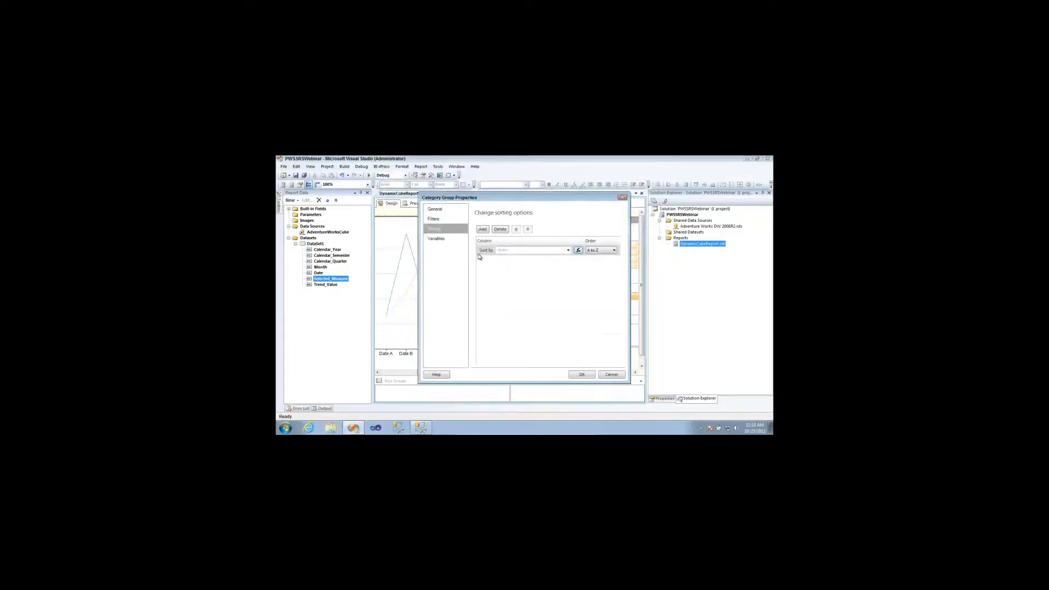
{"action": "left_click", "coordinate": [582, 375]}
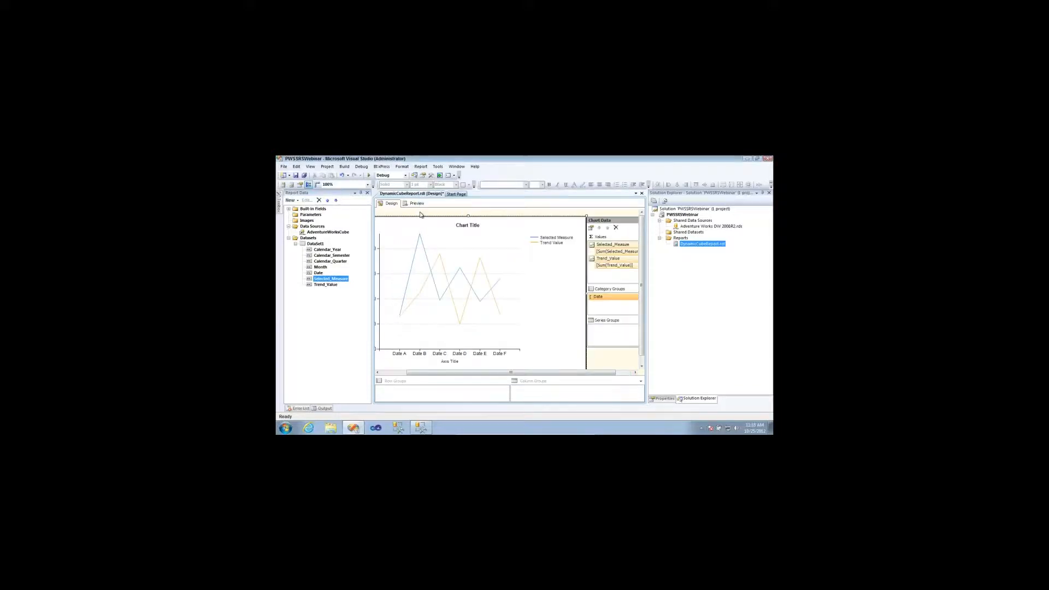
{"action": "left_click", "coordinate": [417, 203]}
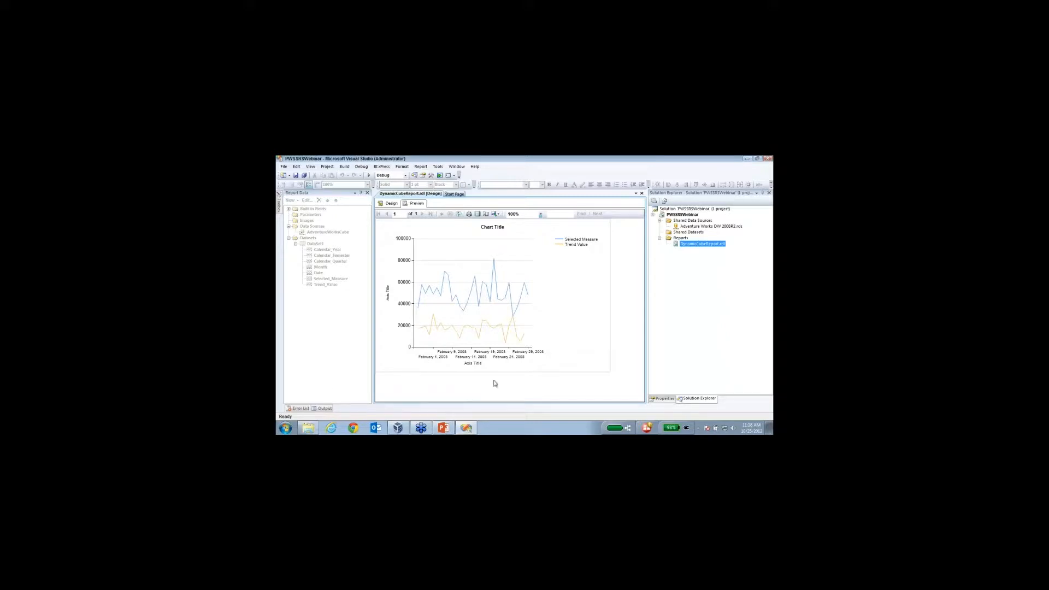
- Set the chart's horizontal axis interval to 1 and preview the report
{"action": "left_click", "coordinate": [467, 359]}
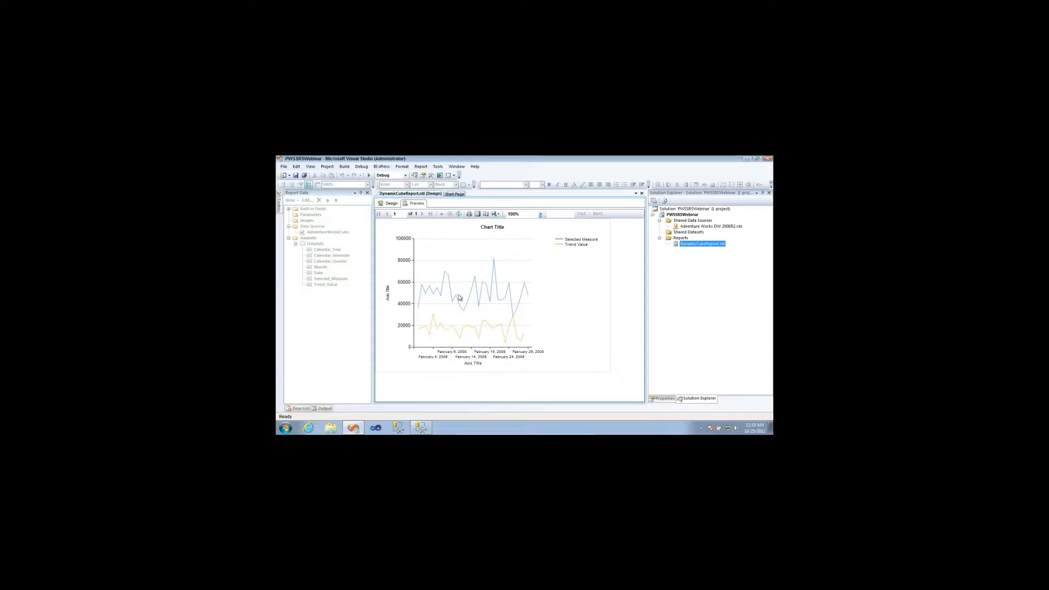
{"action": "left_click", "coordinate": [381, 205]}
{"action": "left_click", "coordinate": [418, 355]}
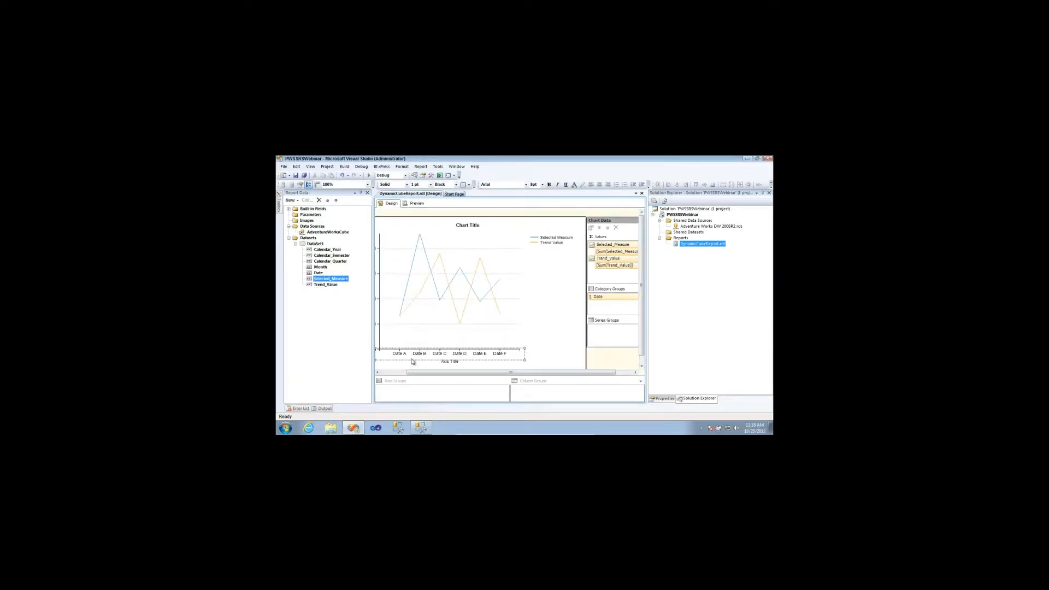
{"action": "right_click", "coordinate": [418, 355]}
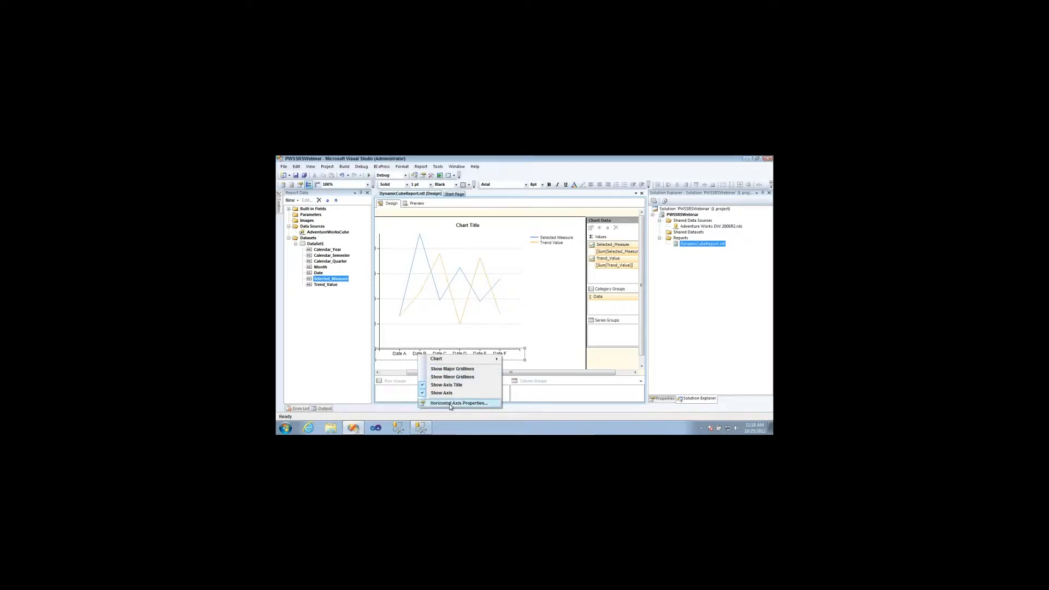
{"action": "left_click", "coordinate": [451, 406]}
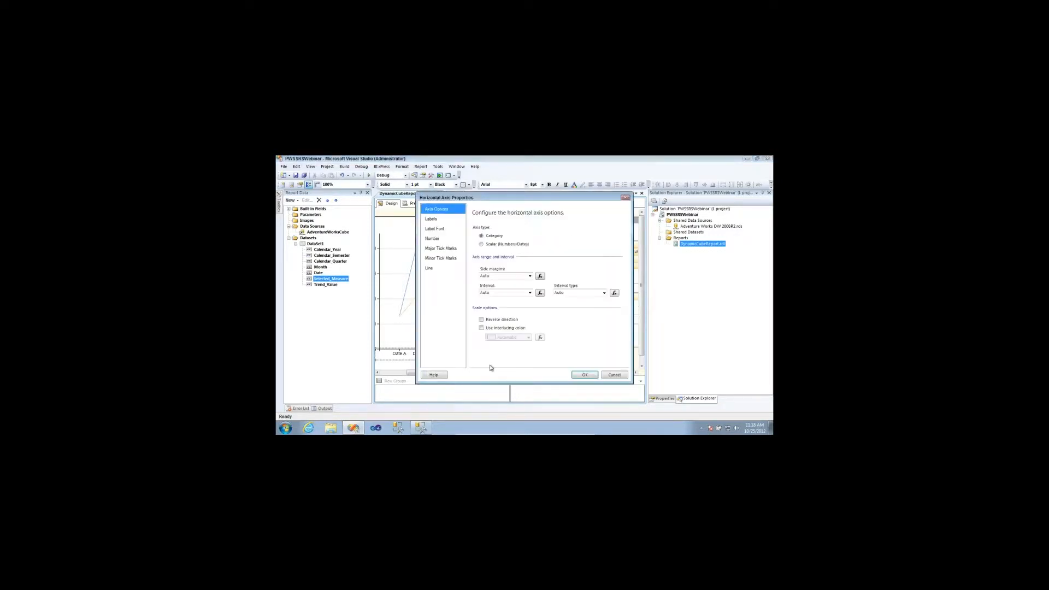
{"action": "left_click", "coordinate": [509, 294]}
{"action": "type", "text": "1"}
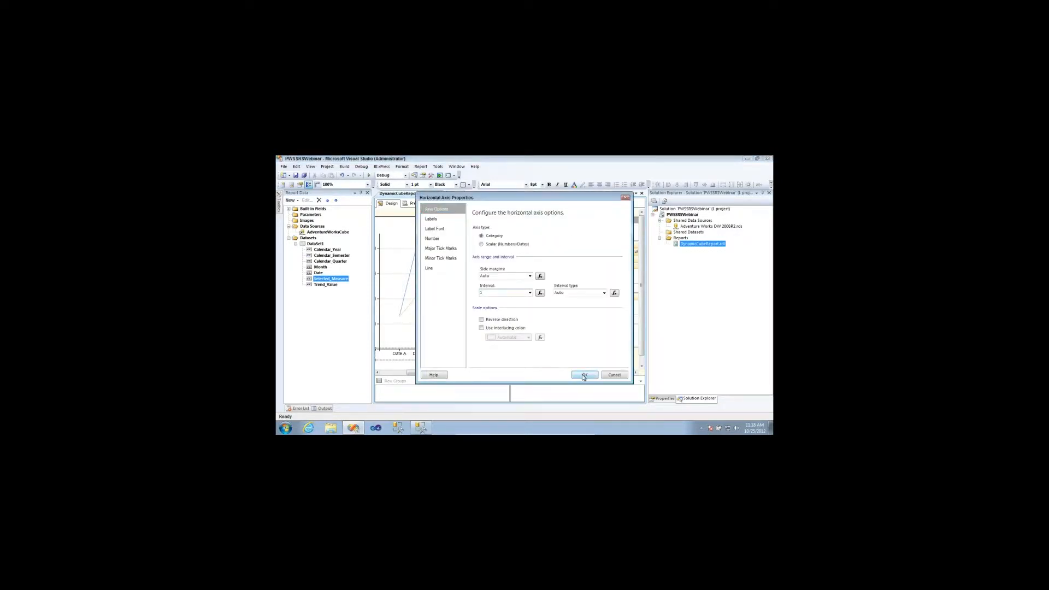
{"action": "left_click", "coordinate": [583, 375]}
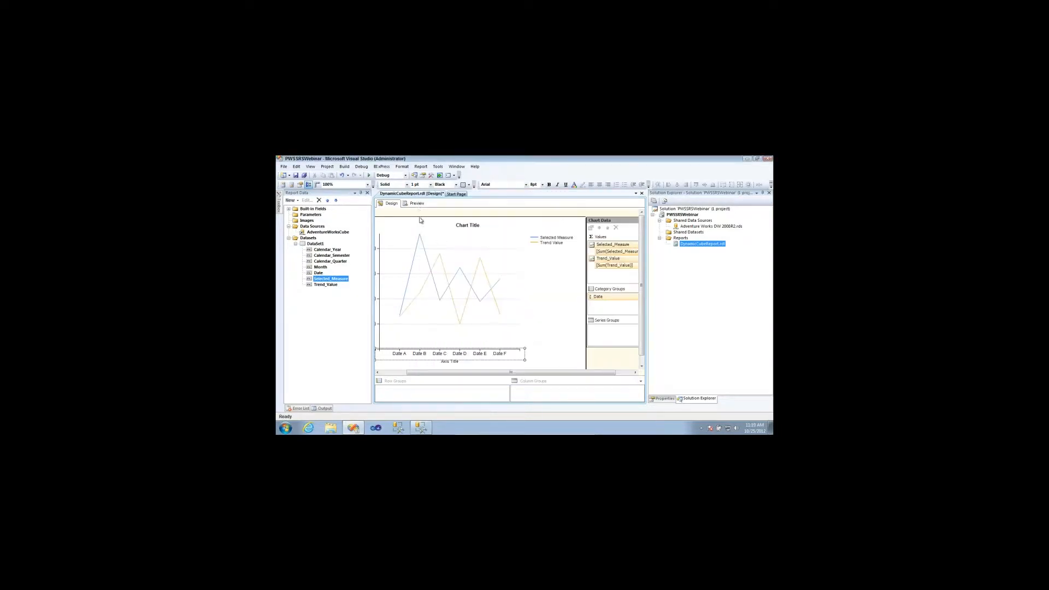
{"action": "left_click", "coordinate": [416, 203]}
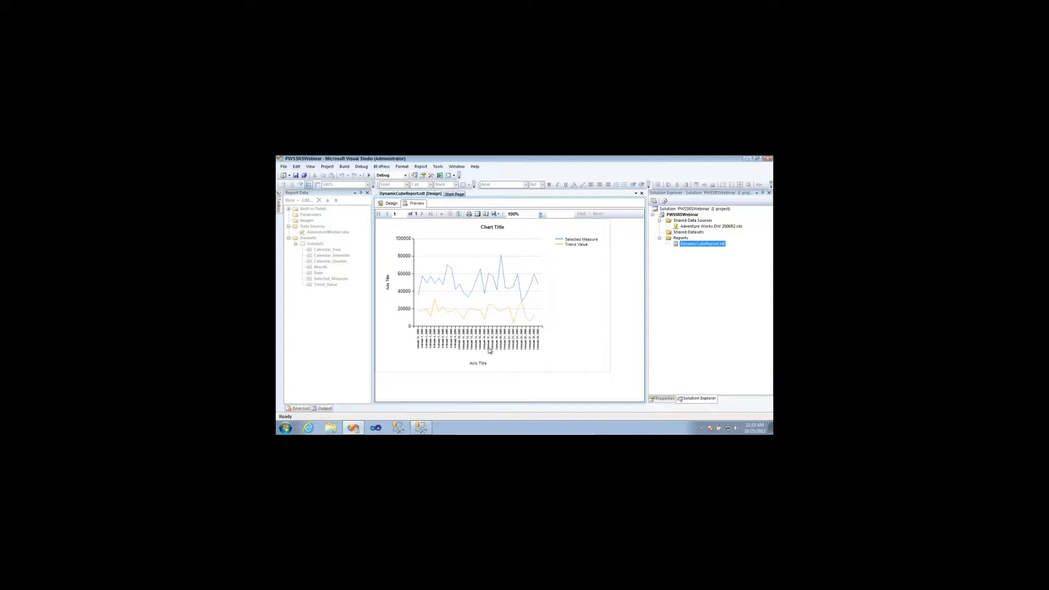
- Enlarge the report body and the chart in the design view, and preview the report again
{"action": "left_click", "coordinate": [391, 204]}
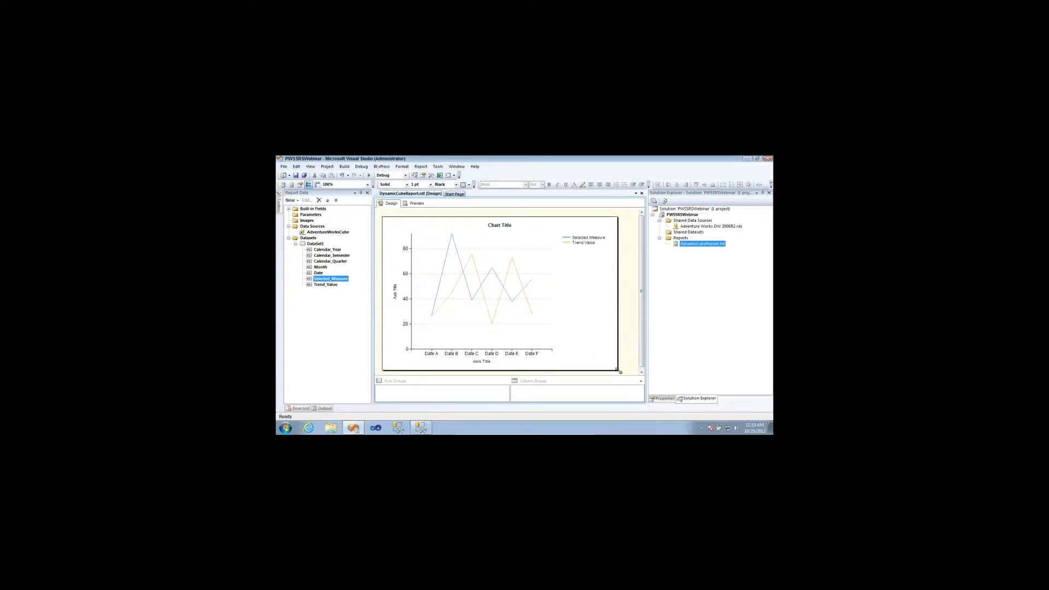
{"action": "mouse_move", "coordinate": [618, 372]}
{"action": "left_mouse_down"}
{"action": "mouse_move", "coordinate": [648, 379]}
{"action": "mouse_move", "coordinate": [591, 351]}
{"action": "mouse_move", "coordinate": [629, 364]}
{"action": "left_mouse_up"}
{"action": "left_click", "coordinate": [461, 266]}
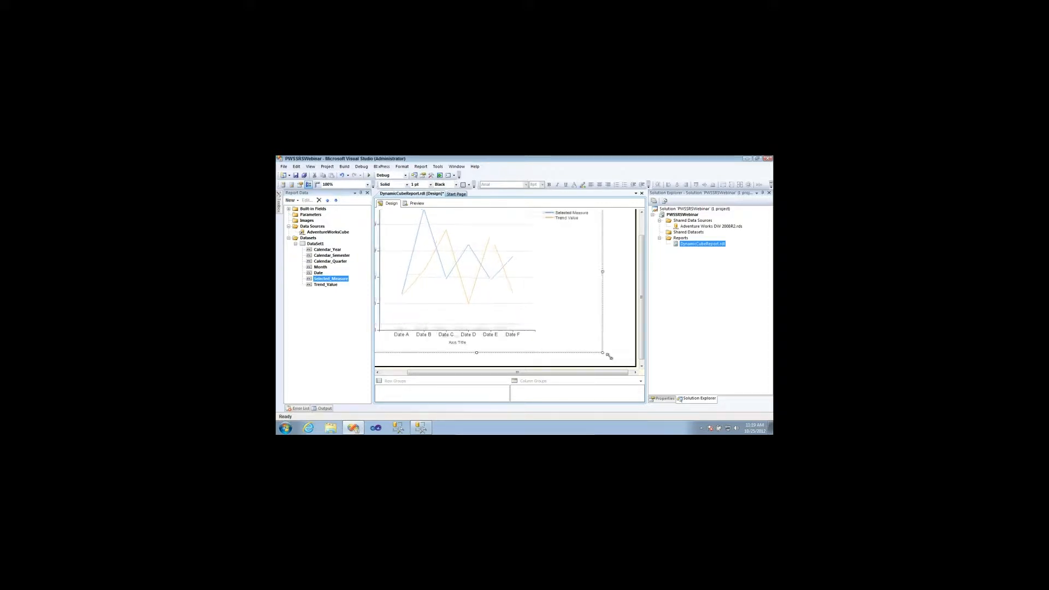
{"action": "left_click", "coordinate": [416, 204]}
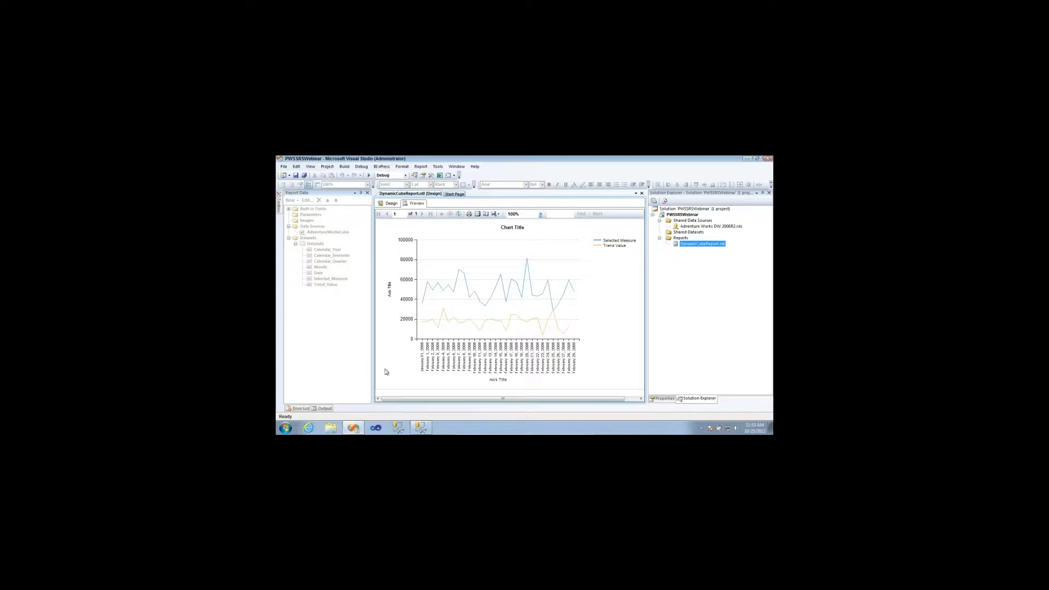
- Switch to SQL Server Management Studio and uncomment the query lines under the "Dataset changed to Dynamic Expression" heading
{"action": "left_click", "coordinate": [418, 431]}
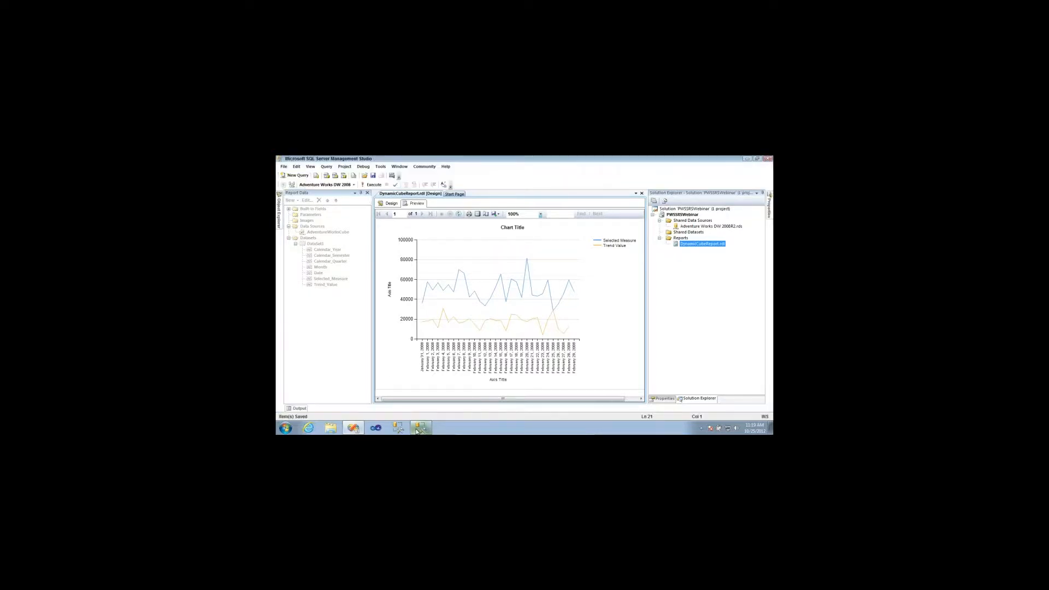
{"action": "left_click_drag", "start_coordinate": [496, 272], "coordinate": [536, 353]}
{"action": "left_click", "coordinate": [498, 301]}
{"action": "scroll", "coordinate": [497, 300], "scroll_direction": "down", "scroll_amount": 5}
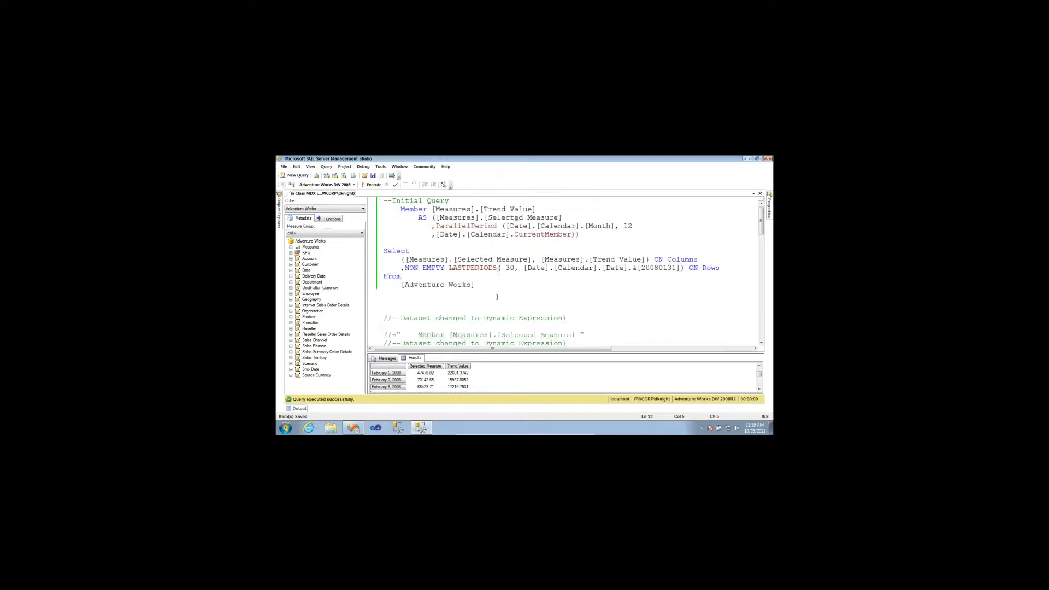
{"action": "left_click_drag", "start_coordinate": [515, 328], "coordinate": [384, 226]}
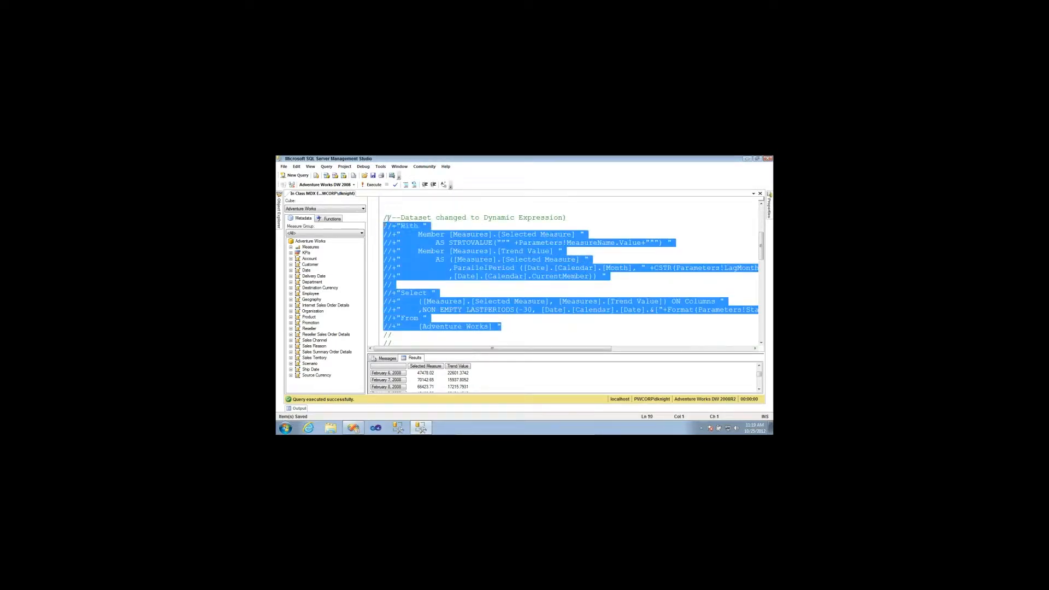
{"action": "left_click", "coordinate": [415, 184]}
{"action": "left_click", "coordinate": [463, 278]}
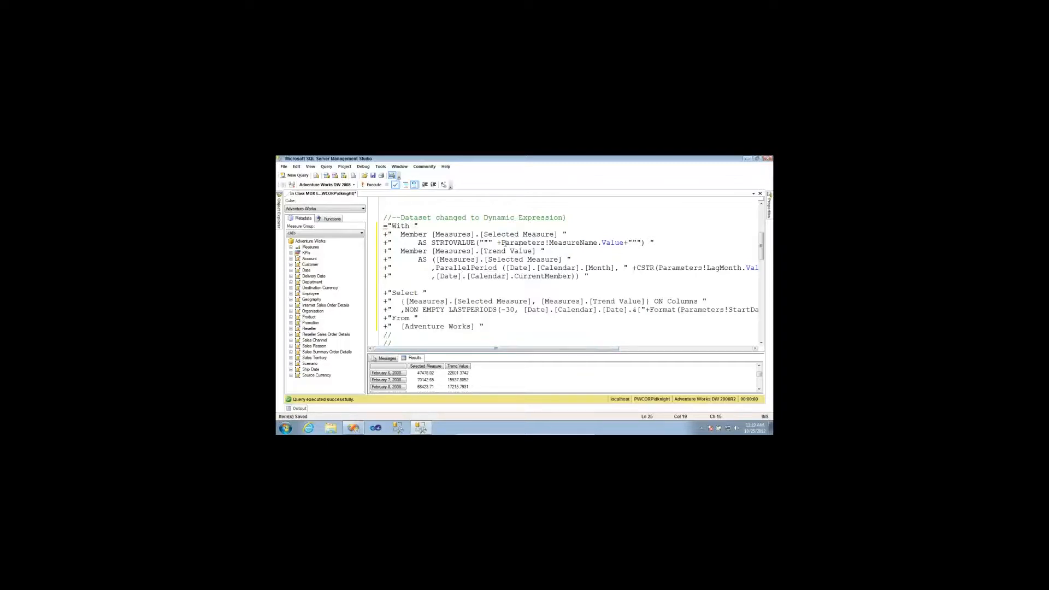
- Compare the Parameters!MeasureName.Value reference in the dynamic expression with the hard-coded measure and month lag in the initial query
{"action": "left_click_drag", "start_coordinate": [502, 243], "coordinate": [625, 242]}
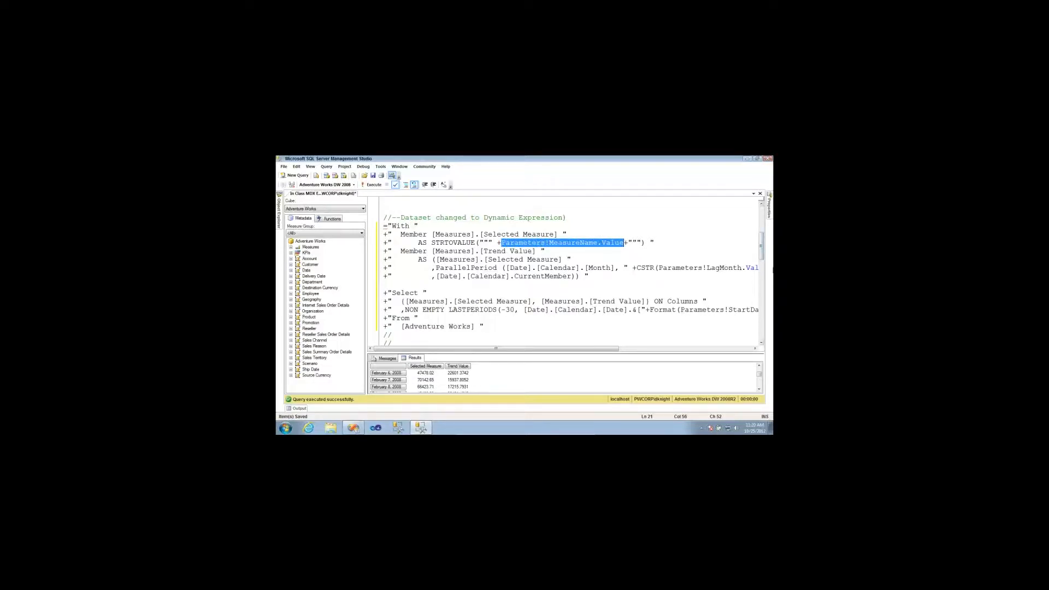
{"action": "left_click_drag", "start_coordinate": [761, 258], "coordinate": [759, 233]}
{"action": "left_click_drag", "start_coordinate": [487, 218], "coordinate": [634, 219]}
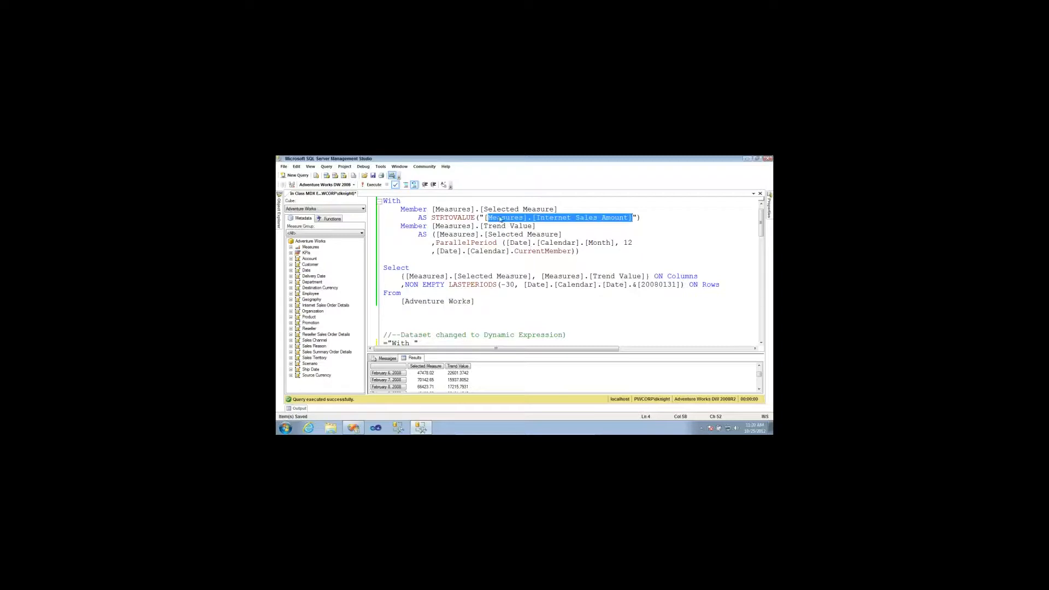
{"action": "left_click_drag", "start_coordinate": [484, 218], "coordinate": [630, 218]}
{"action": "double_click", "coordinate": [627, 243]}
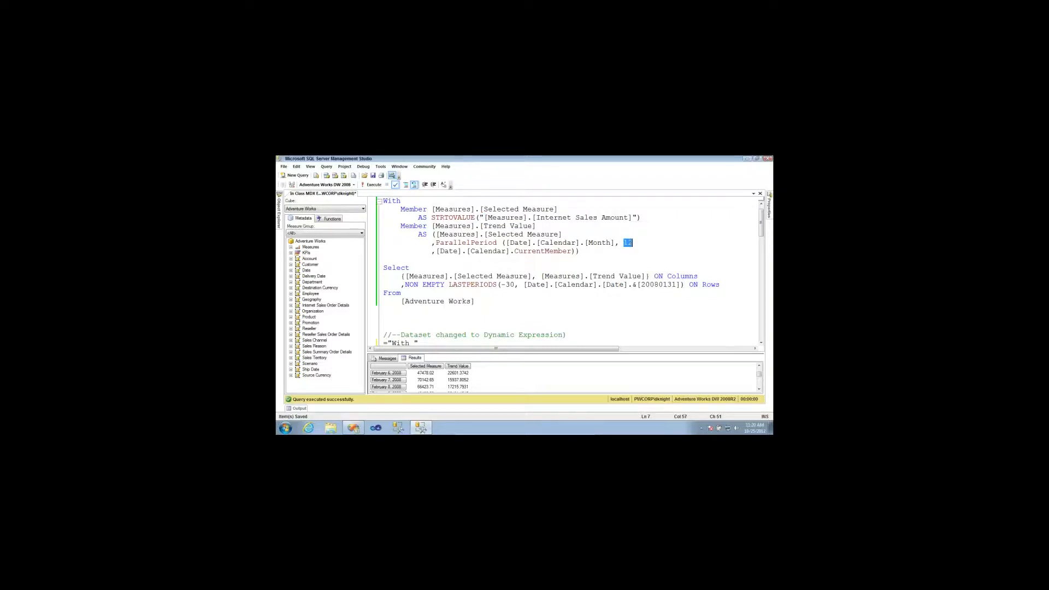
{"action": "left_click_drag", "start_coordinate": [762, 234], "coordinate": [762, 260]}
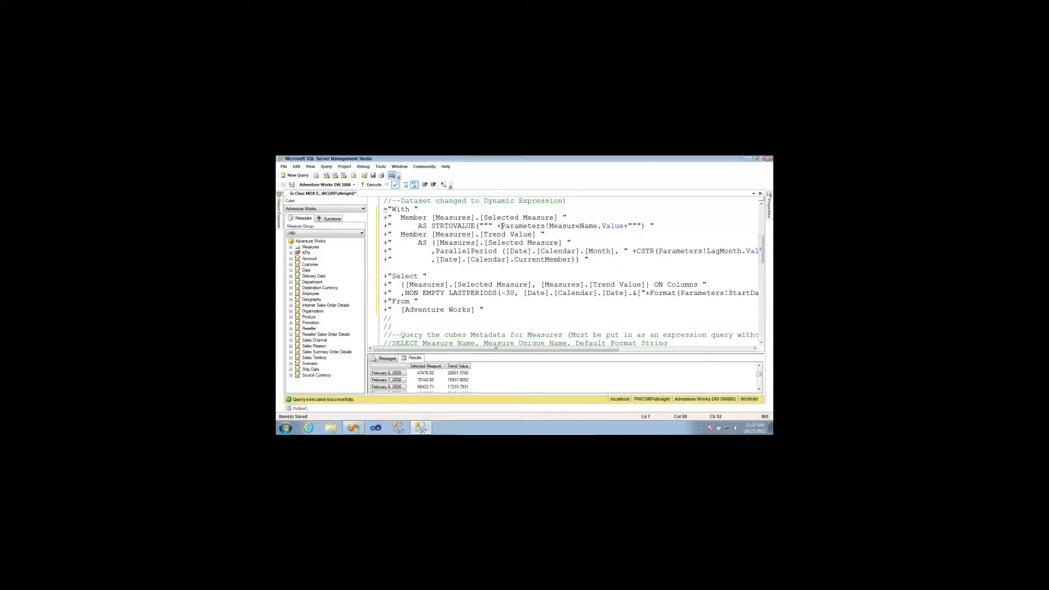
{"action": "left_click_drag", "start_coordinate": [502, 226], "coordinate": [610, 227]}
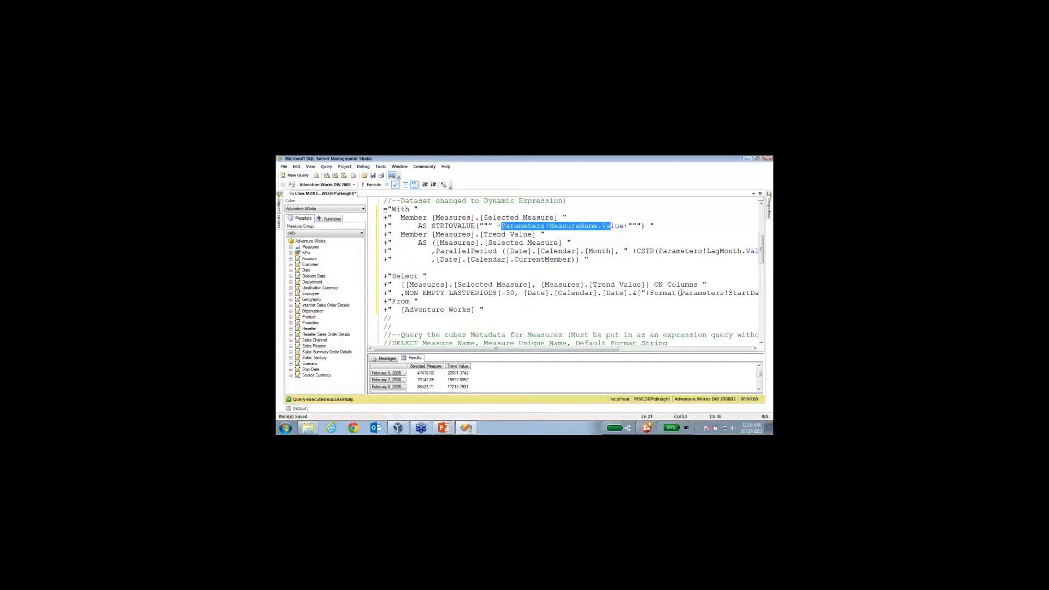
- Return to the Visual Studio report design and add a report parameter named MeasureName with the prompt "Select your value:"
{"action": "left_click", "coordinate": [747, 159]}
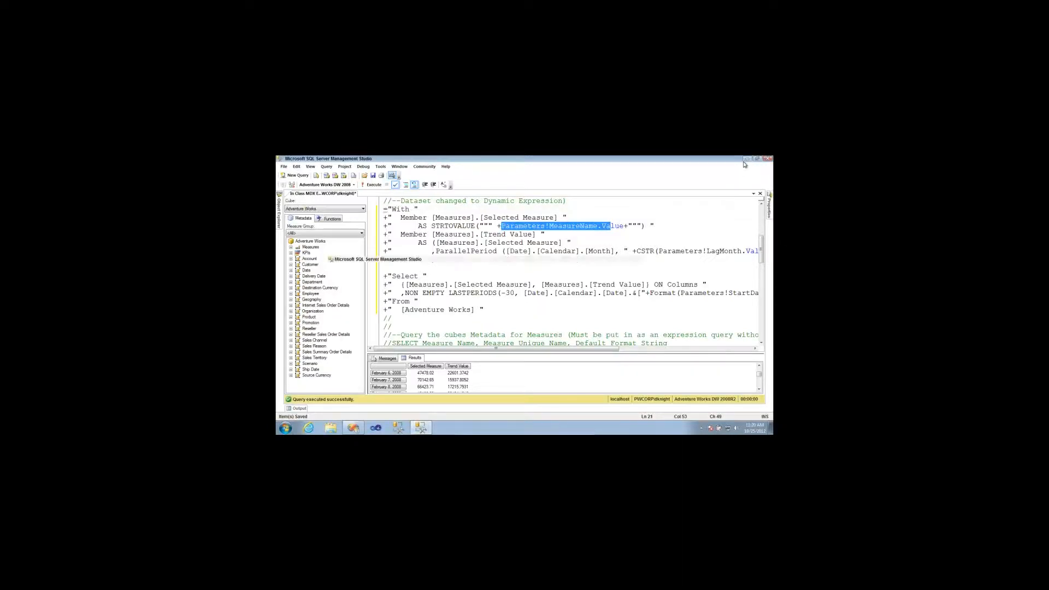
{"action": "left_click", "coordinate": [391, 204]}
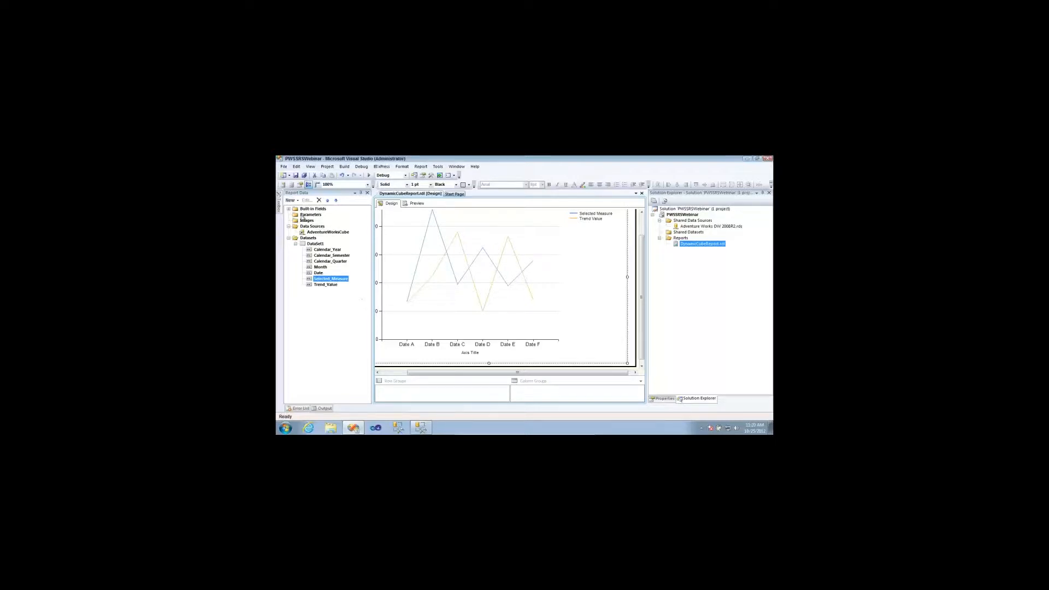
{"action": "right_click", "coordinate": [304, 216]}
{"action": "left_click", "coordinate": [323, 221]}
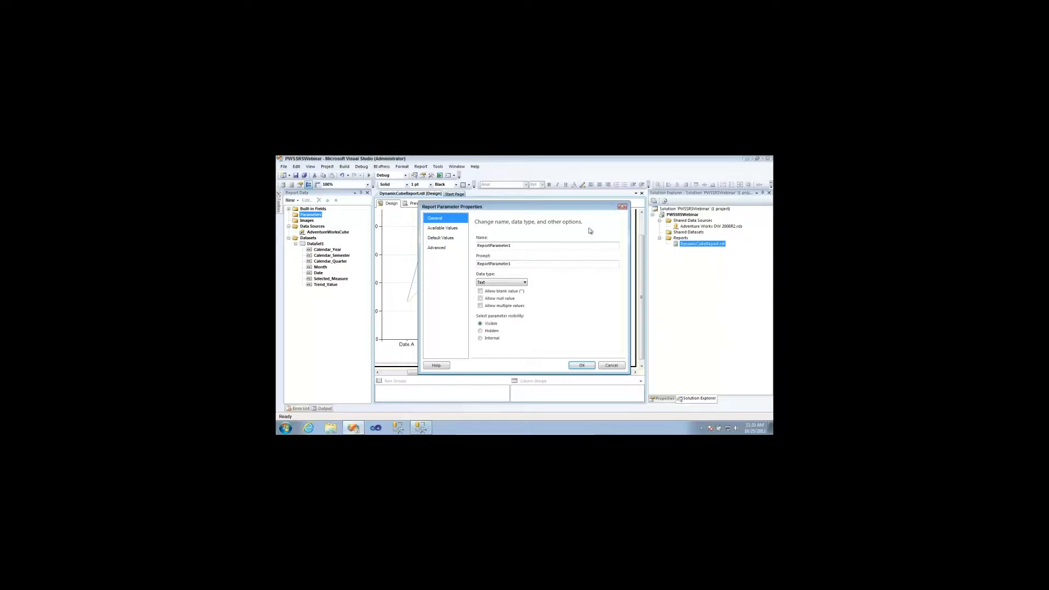
{"action": "double_click", "coordinate": [542, 246]}
{"action": "type", "text": "MeasureName"}
{"action": "key", "text": "Tab"}
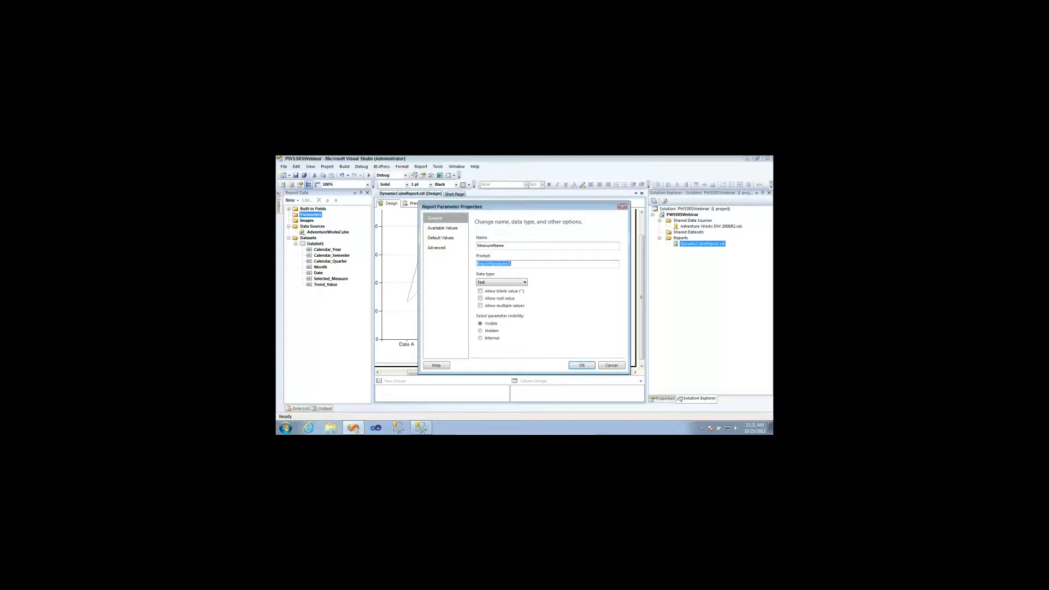
{"action": "type", "text": "Select your value:"}
- Give the MeasureName parameter the specified default value [Measures].[Internet Sales Amount] and save the parameter
{"action": "left_click", "coordinate": [450, 237]}
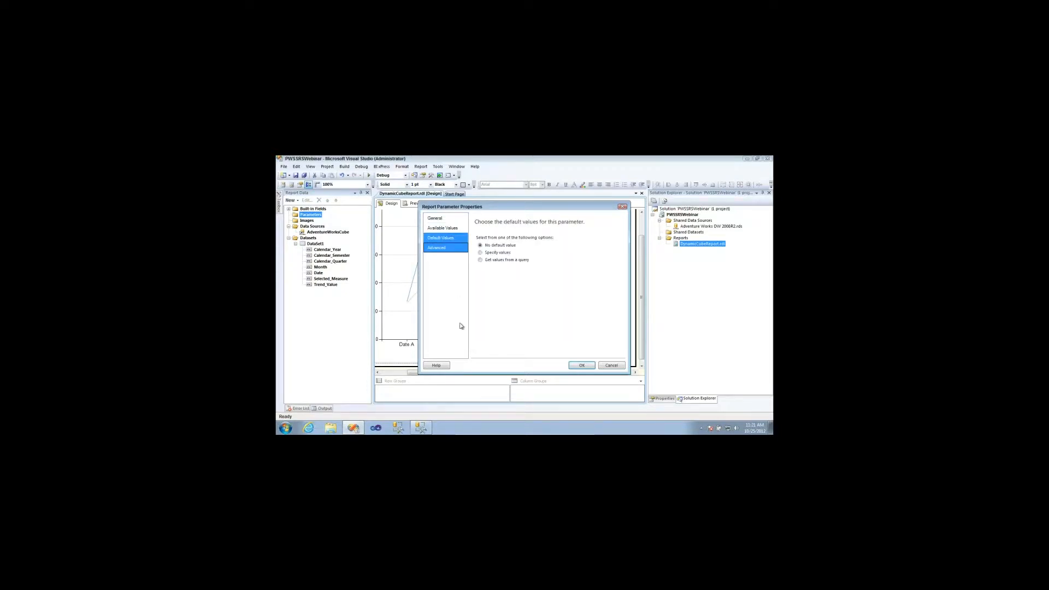
{"action": "left_click", "coordinate": [447, 232]}
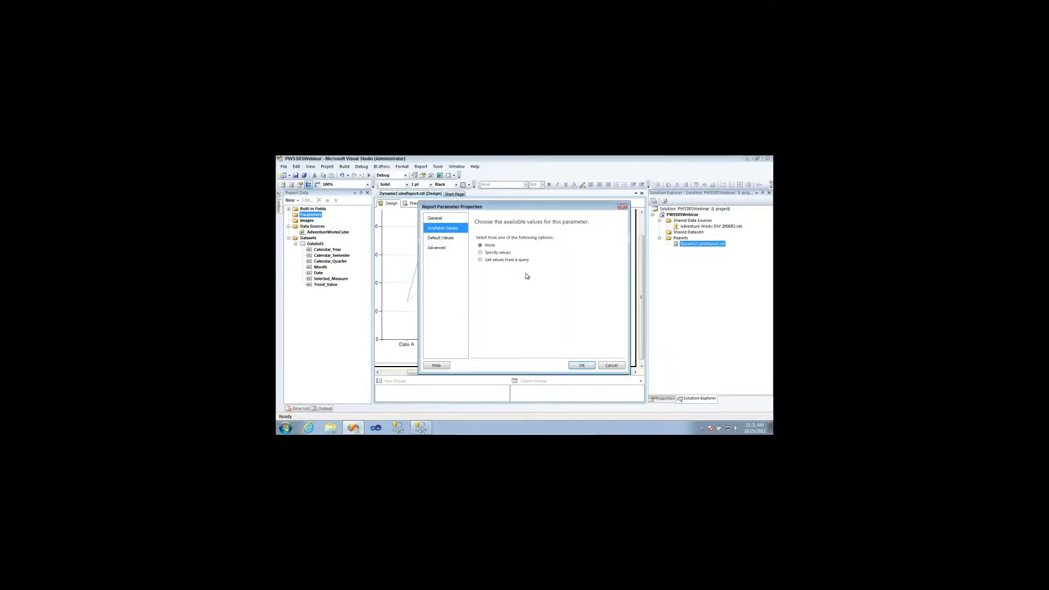
{"action": "left_click", "coordinate": [447, 238]}
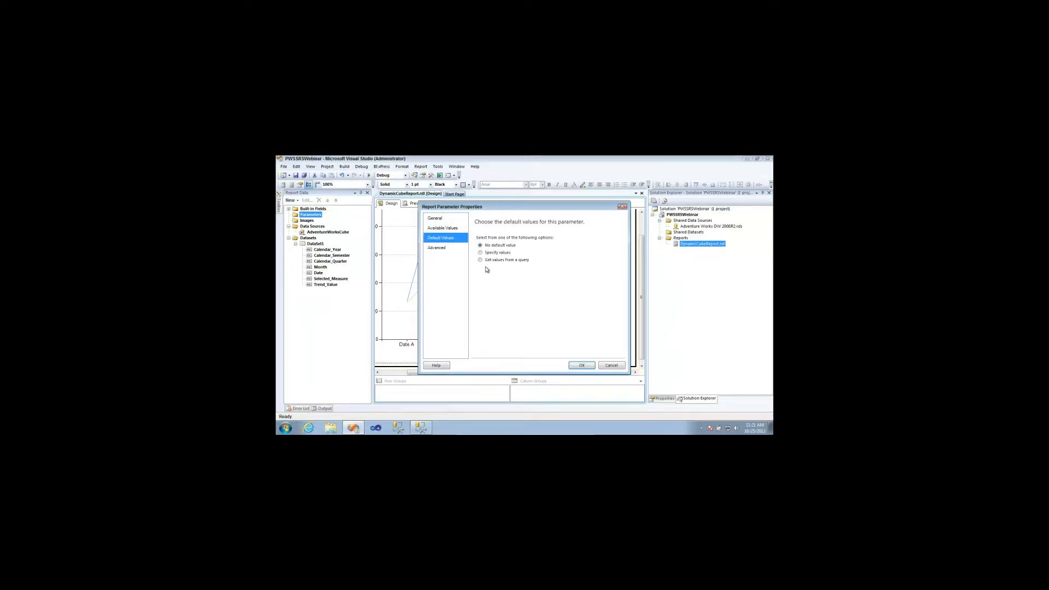
{"action": "left_click", "coordinate": [484, 260]}
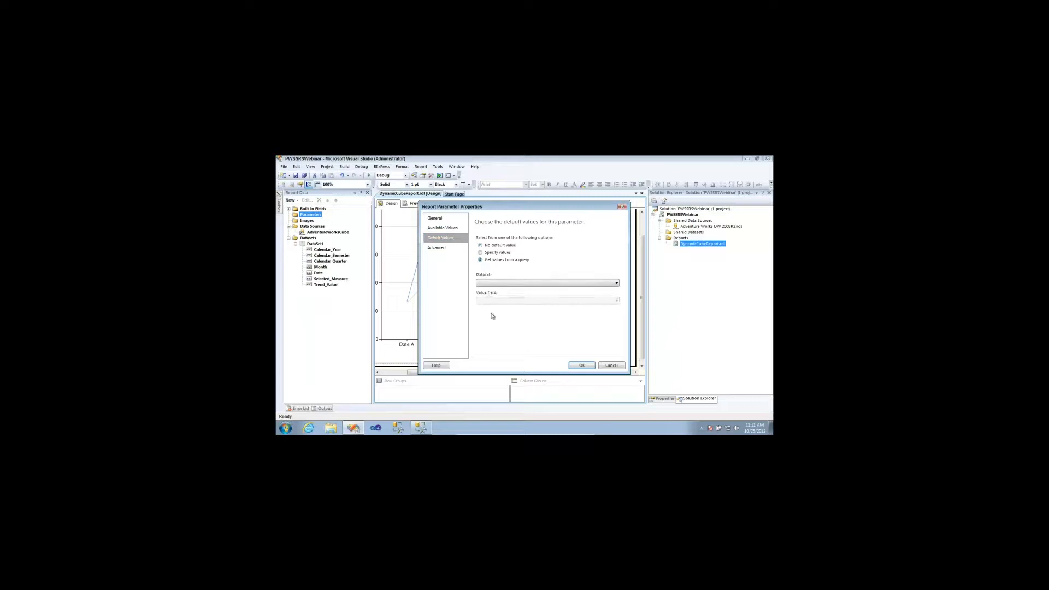
{"action": "left_click", "coordinate": [491, 253]}
{"action": "left_click", "coordinate": [484, 276]}
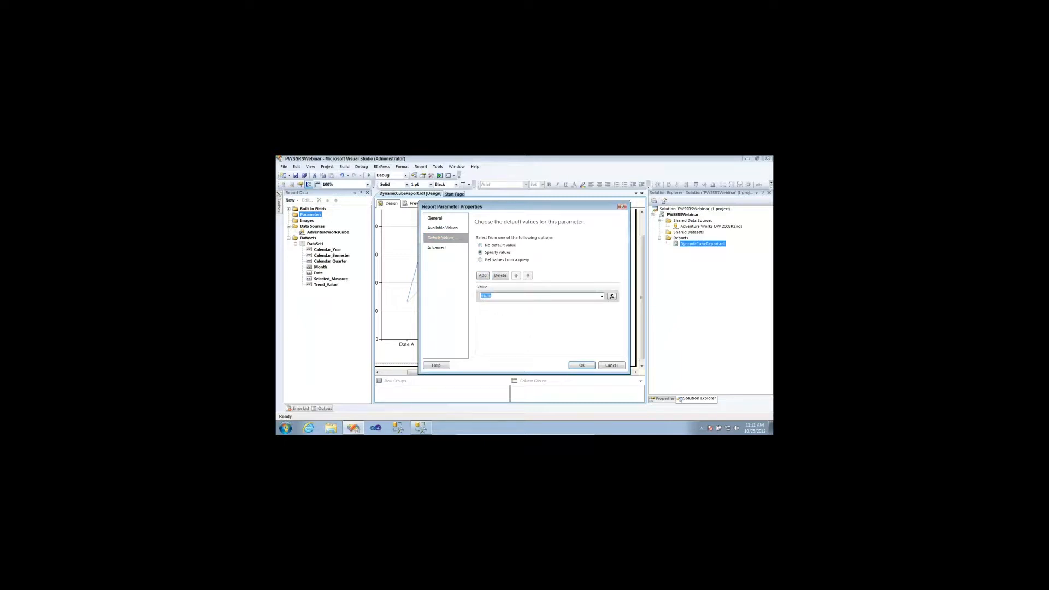
{"action": "key", "text": "BackSpace"}
{"action": "type", "text": "mount]"}
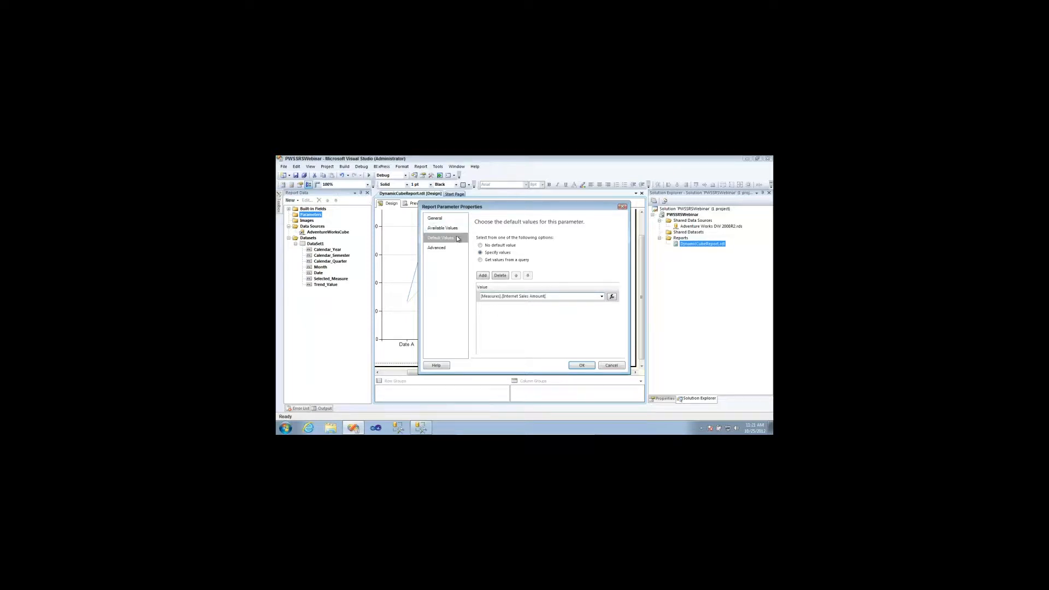
{"action": "left_click", "coordinate": [582, 366]}
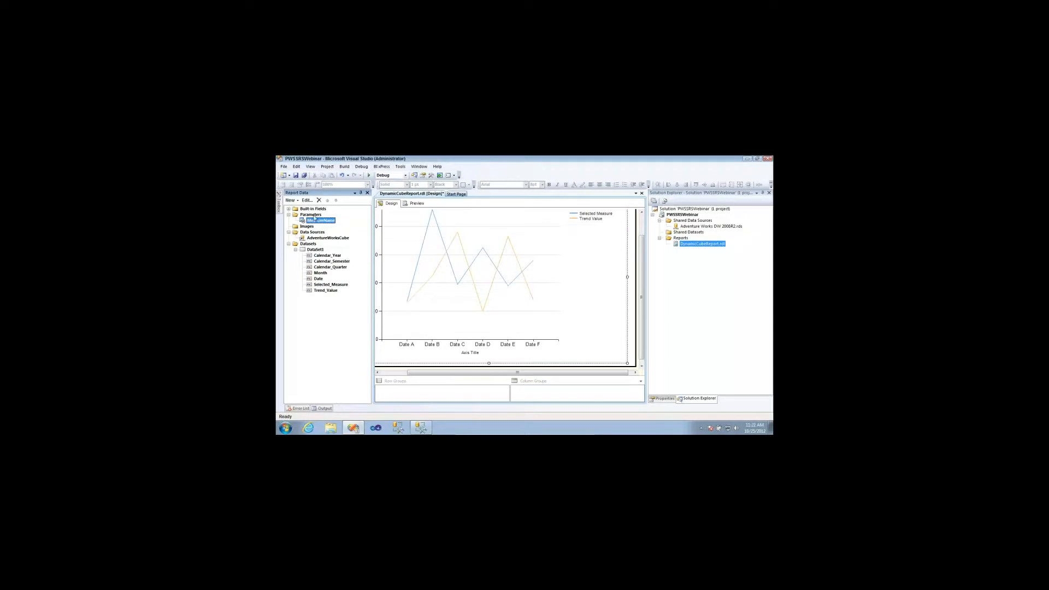
- Add a report parameter named LagMonth with the prompt "Select month back:", consulting the ParallelPeriod month lag in SQL Server Management Studio's initial query
{"action": "right_click", "coordinate": [317, 215]}
{"action": "left_click", "coordinate": [343, 220]}
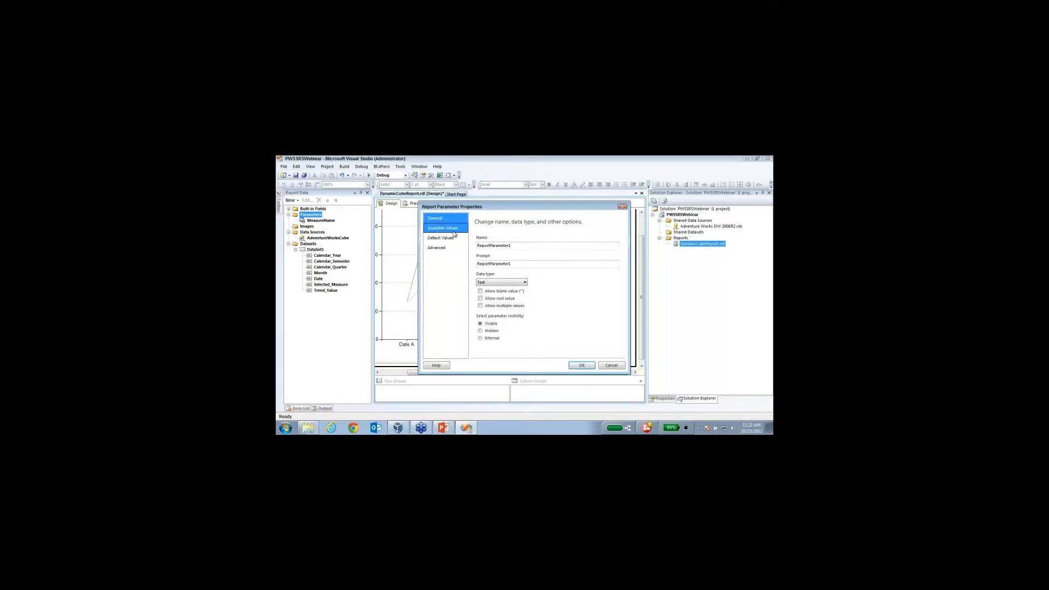
{"action": "double_click", "coordinate": [491, 247]}
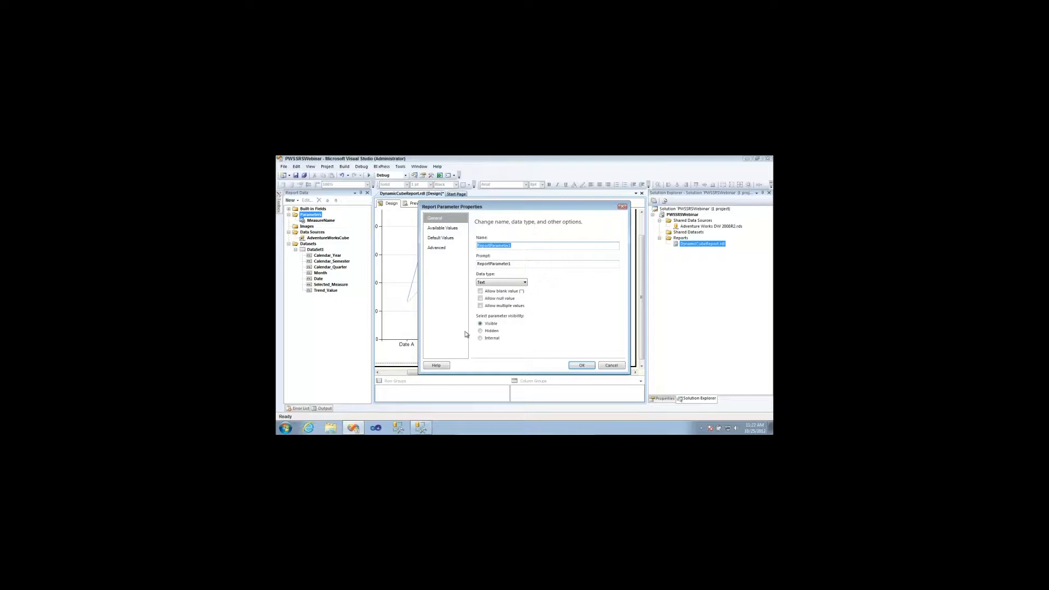
{"action": "left_click", "coordinate": [421, 428]}
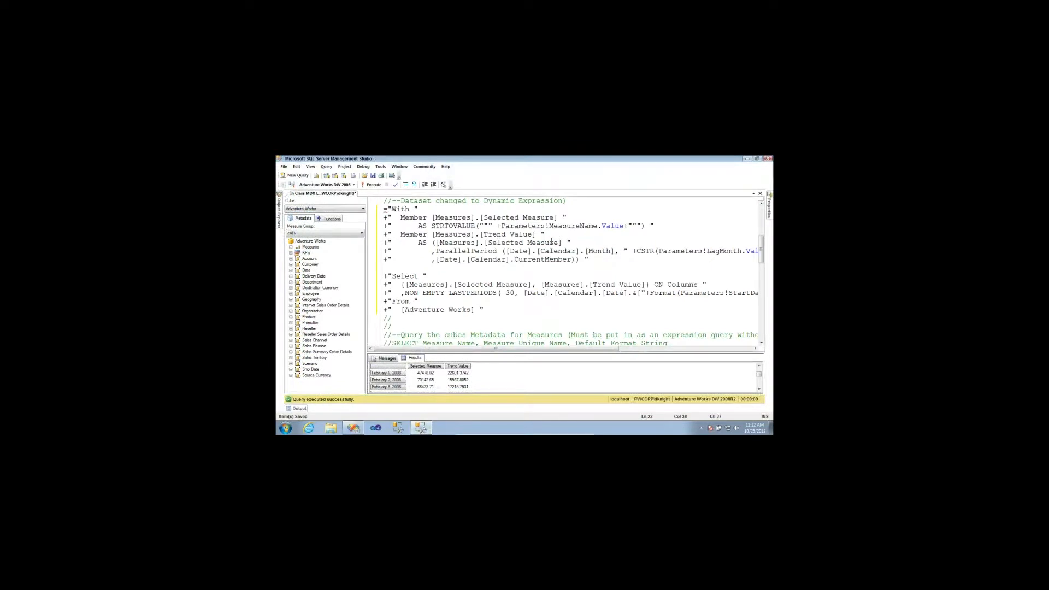
{"action": "scroll", "coordinate": [552, 241], "scroll_direction": "up", "scroll_amount": 6}
{"action": "double_click", "coordinate": [628, 251]}
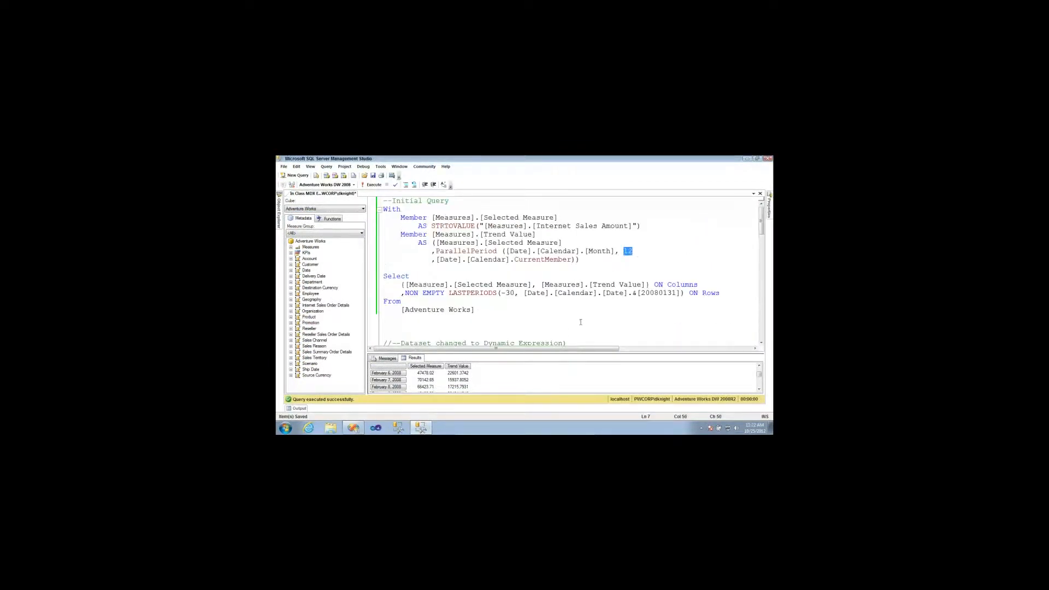
{"action": "left_click", "coordinate": [637, 252]}
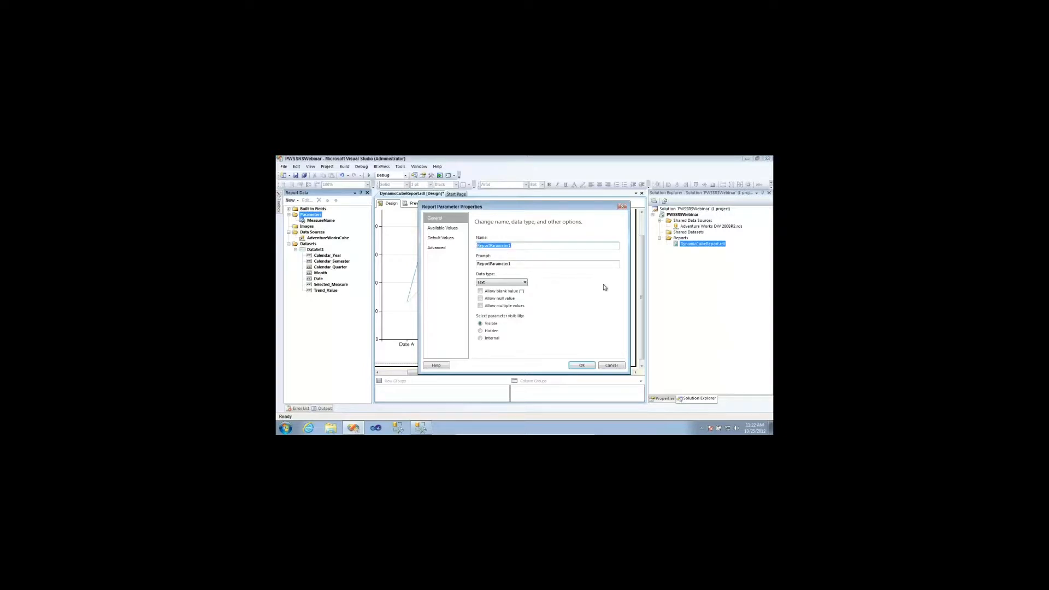
{"action": "type", "text": "LagMonth"}
{"action": "key", "text": "Tab"}
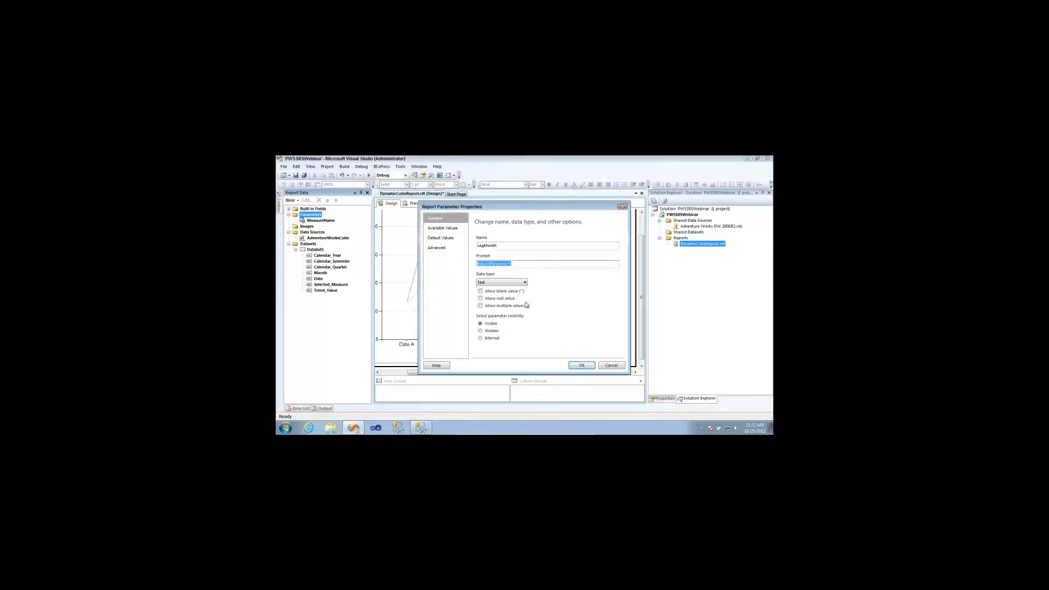
{"action": "type", "text": "Select Month back:"}
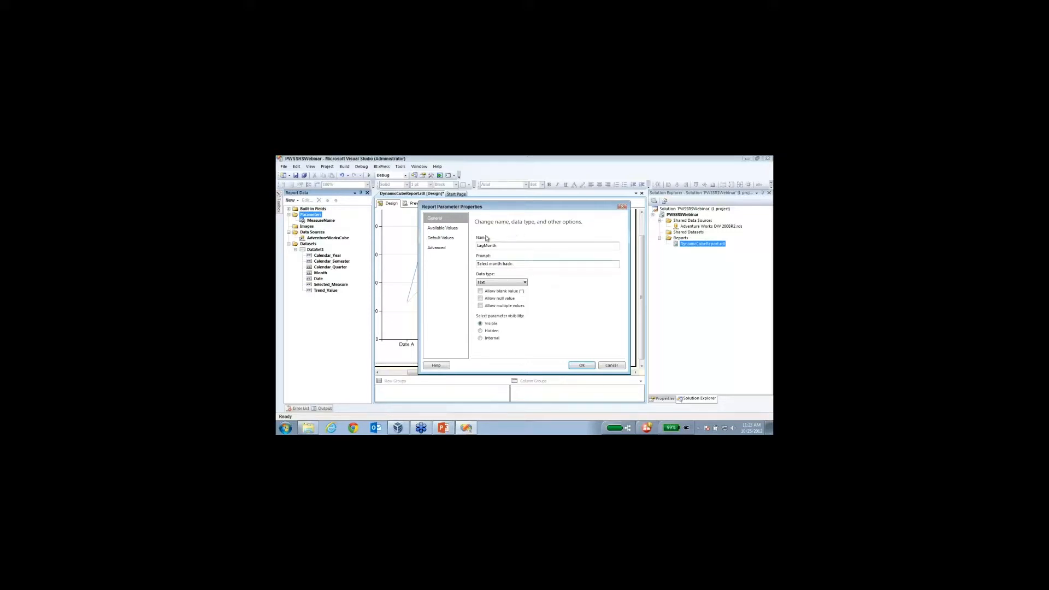
- Choose specified available values for the LagMonth parameter and add five blank entries
{"action": "left_click", "coordinate": [451, 229]}
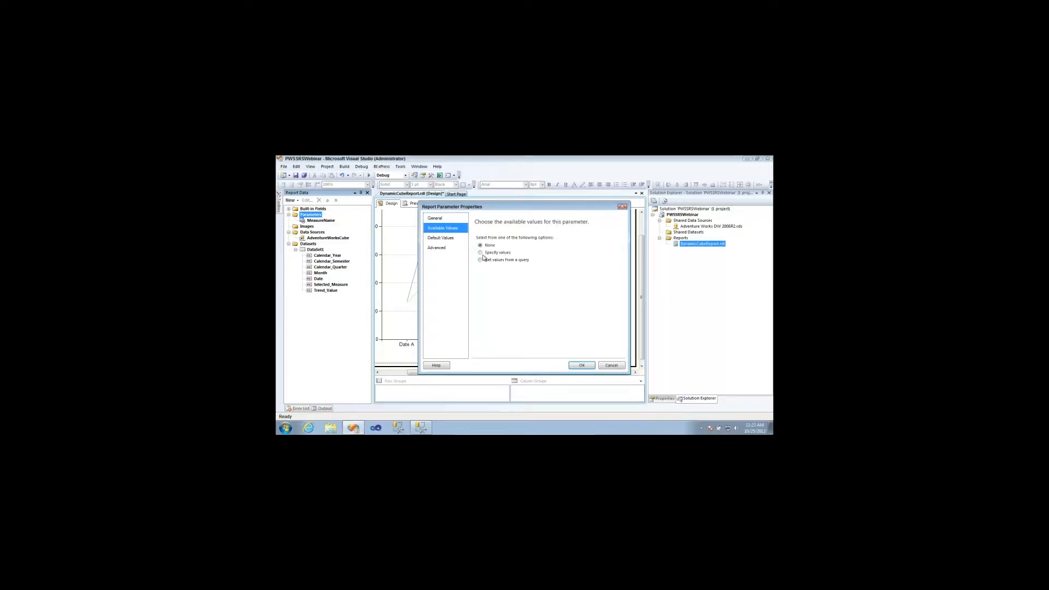
{"action": "left_click", "coordinate": [481, 253]}
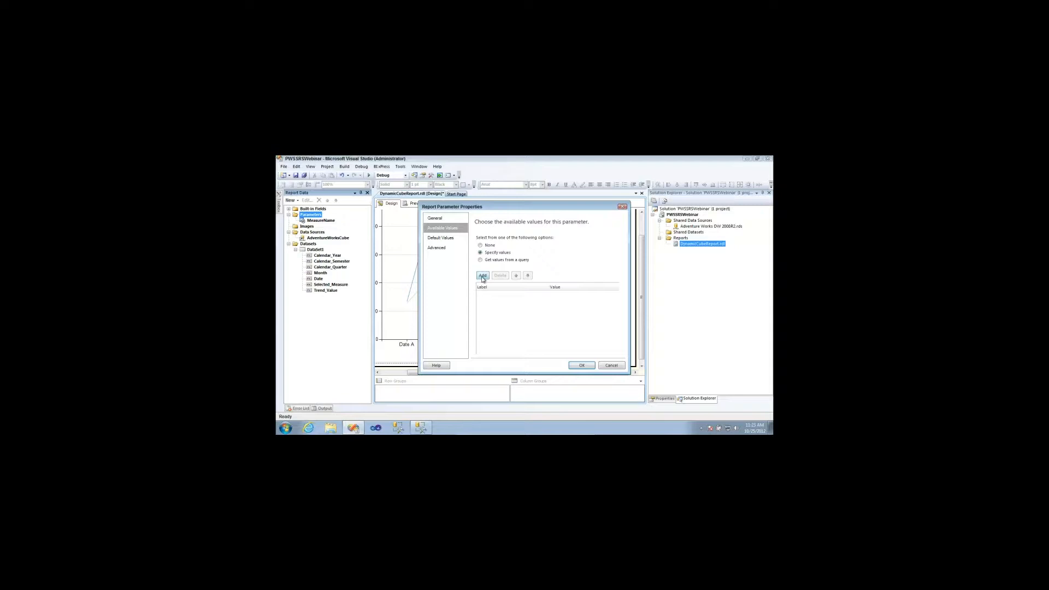
{"action": "left_click", "coordinate": [483, 277]}
{"action": "left_click", "coordinate": [483, 277]}
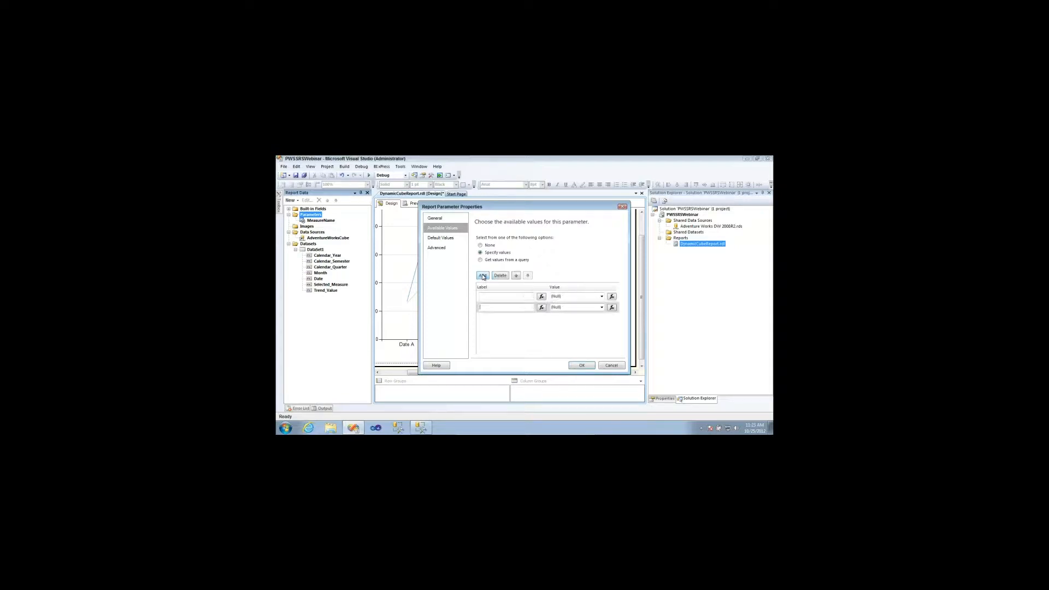
{"action": "left_click", "coordinate": [483, 277]}
{"action": "left_click", "coordinate": [483, 276]}
{"action": "left_click", "coordinate": [483, 276]}
- Label the five available-value entries of LagMonth 1, 2, 3, 6 and 12
{"action": "left_click", "coordinate": [503, 297]}
{"action": "type", "text": "1"}
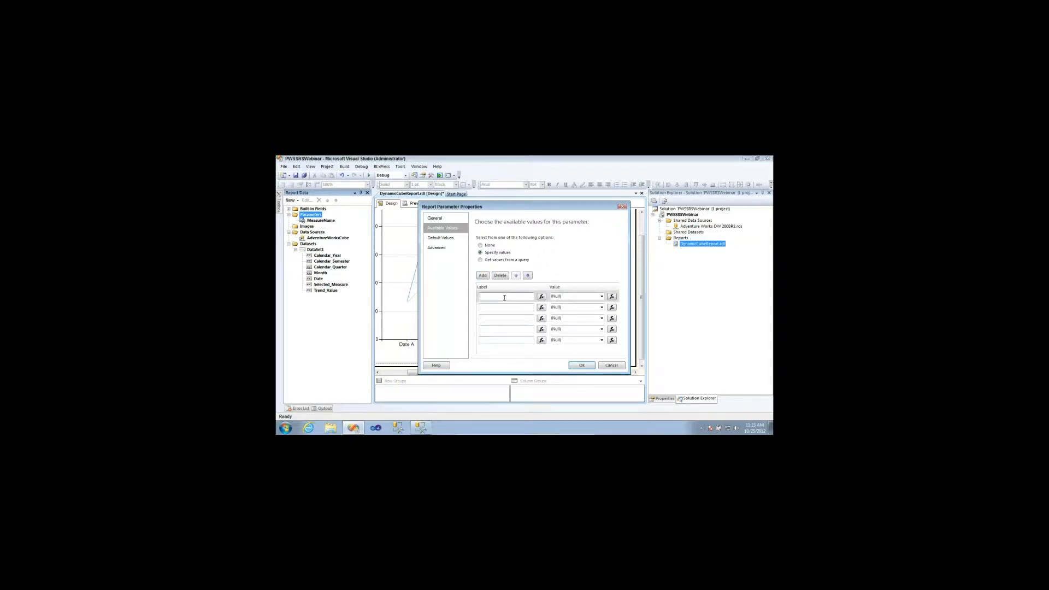
{"action": "left_click", "coordinate": [504, 307]}
{"action": "type", "text": "1"}
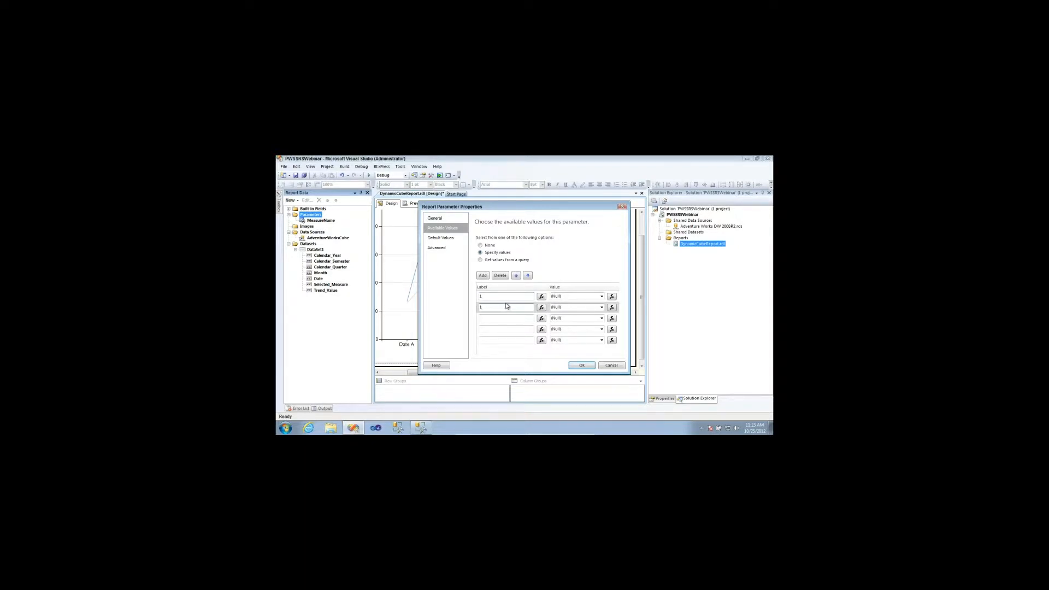
{"action": "type", "text": "2"}
{"action": "left_click", "coordinate": [497, 318]}
{"action": "type", "text": "3"}
{"action": "left_click", "coordinate": [505, 329]}
{"action": "type", "text": "4"}
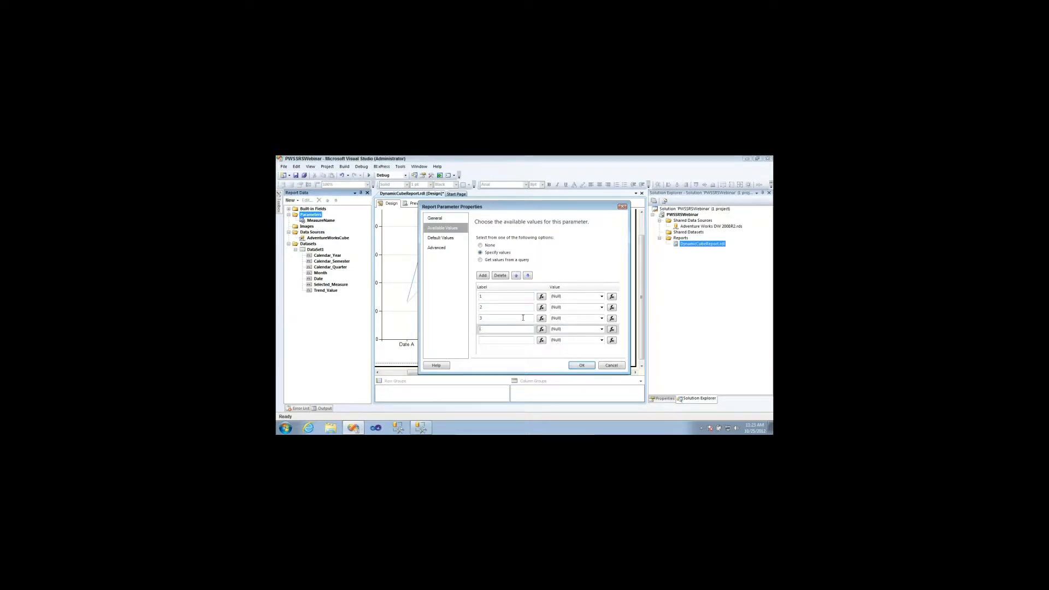
{"action": "left_click", "coordinate": [521, 342]}
{"action": "type", "text": "12"}
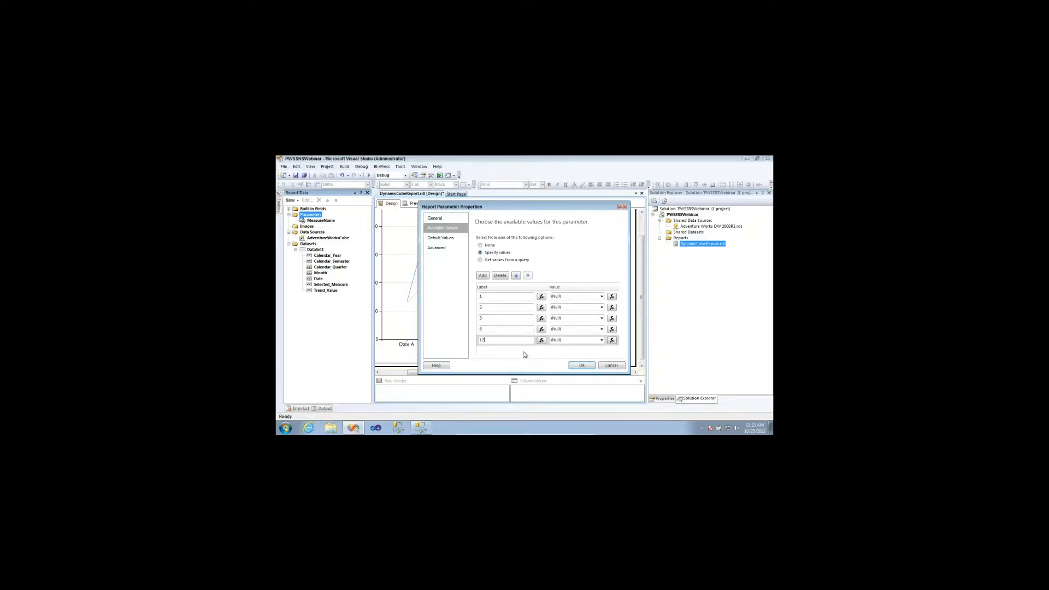
- Set the values of the five LagMonth entries to match their labels: 1, 2, 3, 6 and 12
{"action": "left_click", "coordinate": [498, 299]}
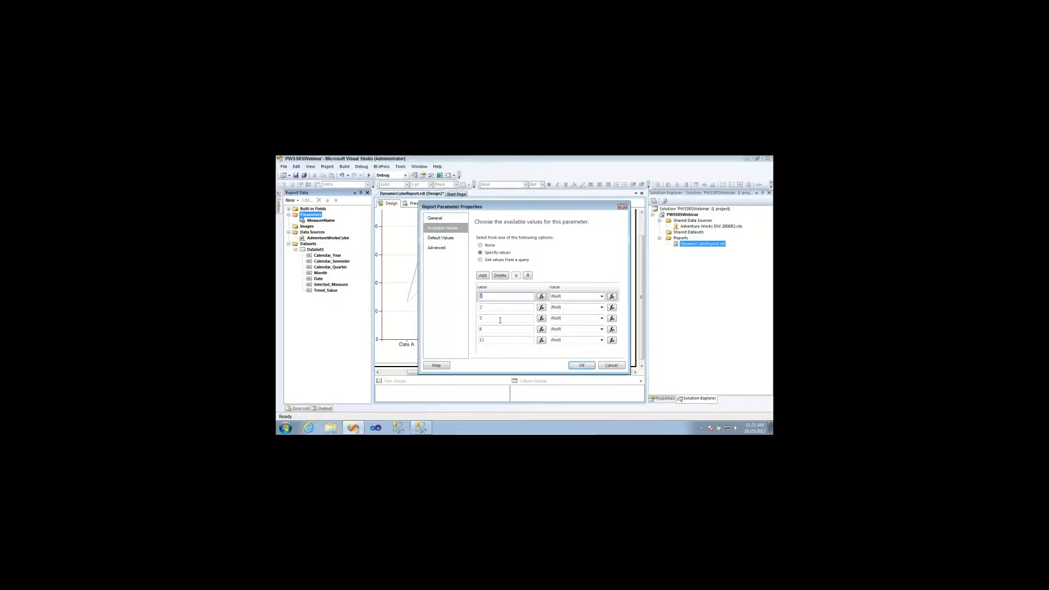
{"action": "left_click", "coordinate": [568, 296]}
{"action": "type", "text": "1"}
{"action": "left_click", "coordinate": [580, 309]}
{"action": "type", "text": "2"}
{"action": "left_click", "coordinate": [577, 318]}
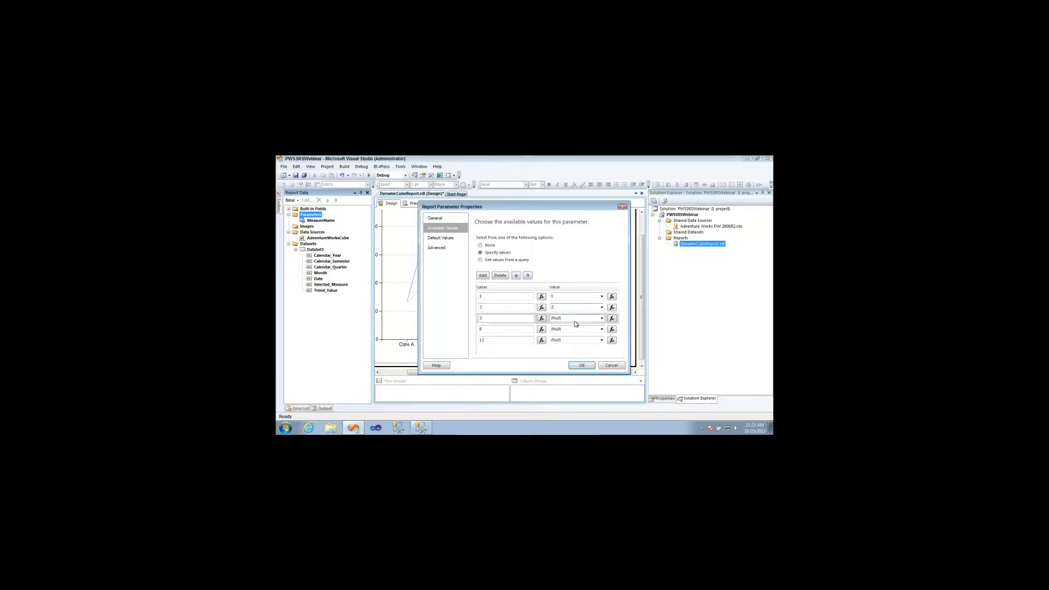
{"action": "type", "text": "3"}
{"action": "left_click", "coordinate": [575, 329]}
{"action": "type", "text": "6"}
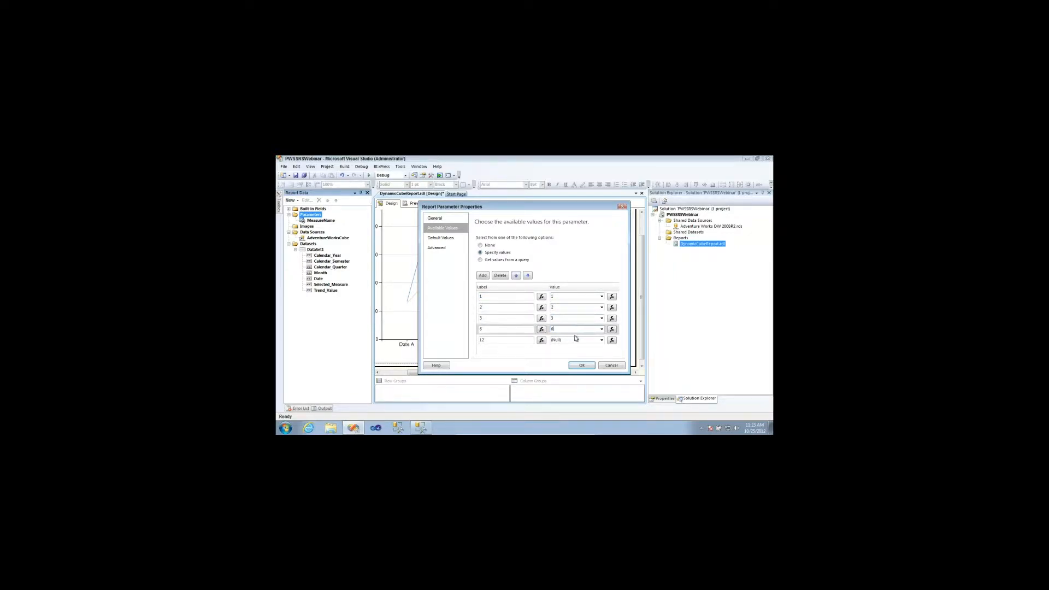
{"action": "left_click", "coordinate": [576, 341]}
{"action": "type", "text": "12"}
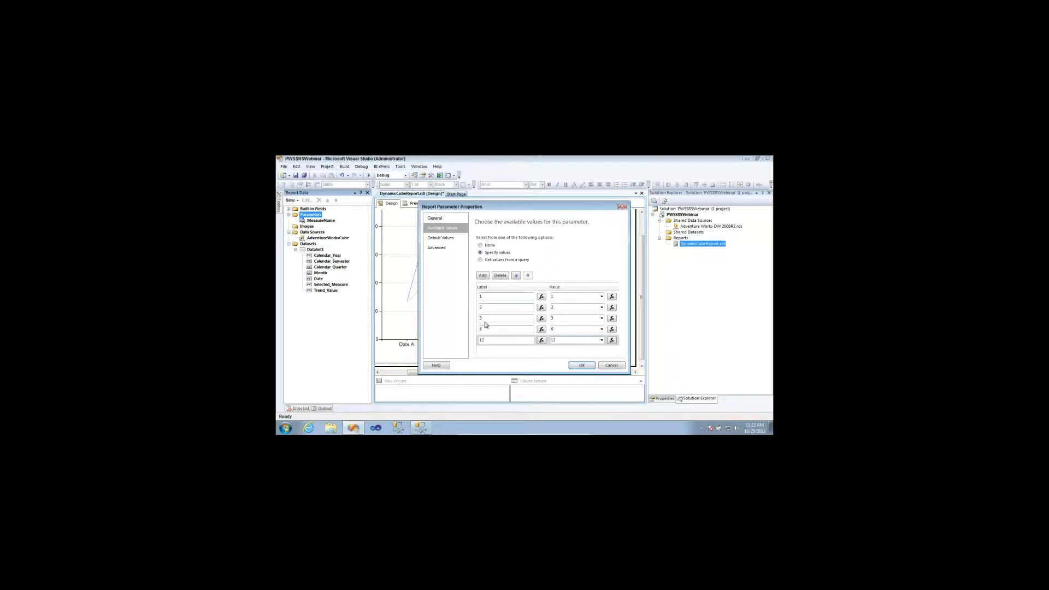
- Recheck the ParallelPeriod month lag in SQL Server Management Studio, then return to Visual Studio and save the LagMonth parameter
{"action": "left_click", "coordinate": [424, 428]}
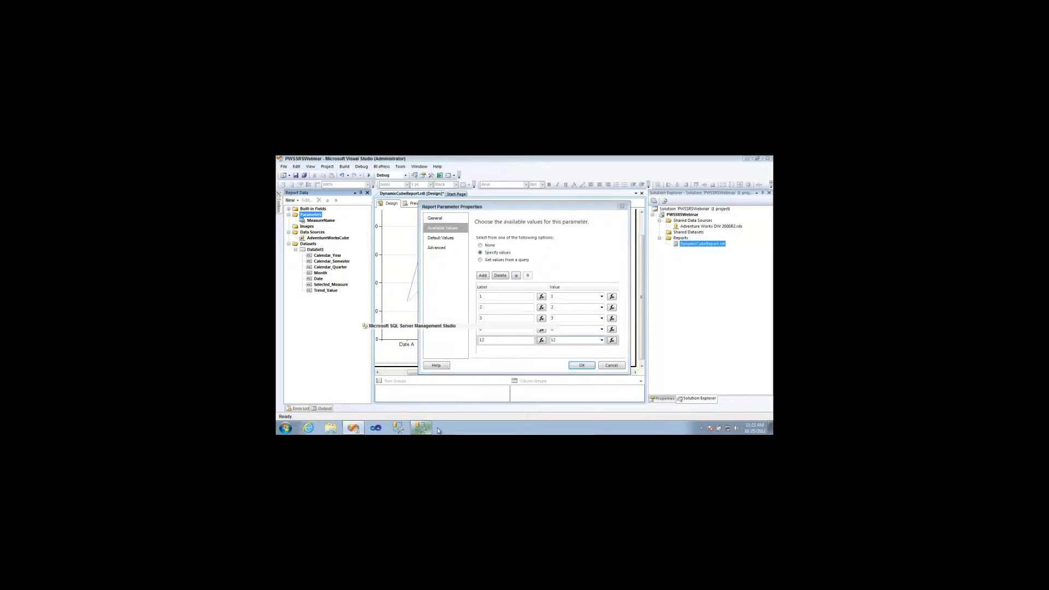
{"action": "left_click_drag", "start_coordinate": [436, 251], "coordinate": [489, 251]}
{"action": "double_click", "coordinate": [627, 252]}
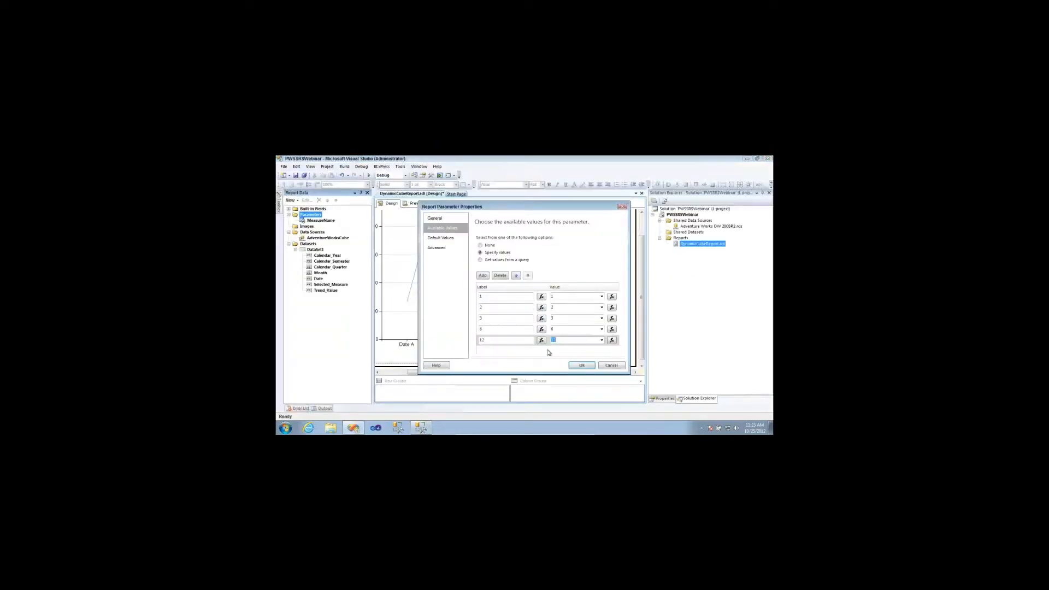
{"action": "left_click", "coordinate": [580, 365]}
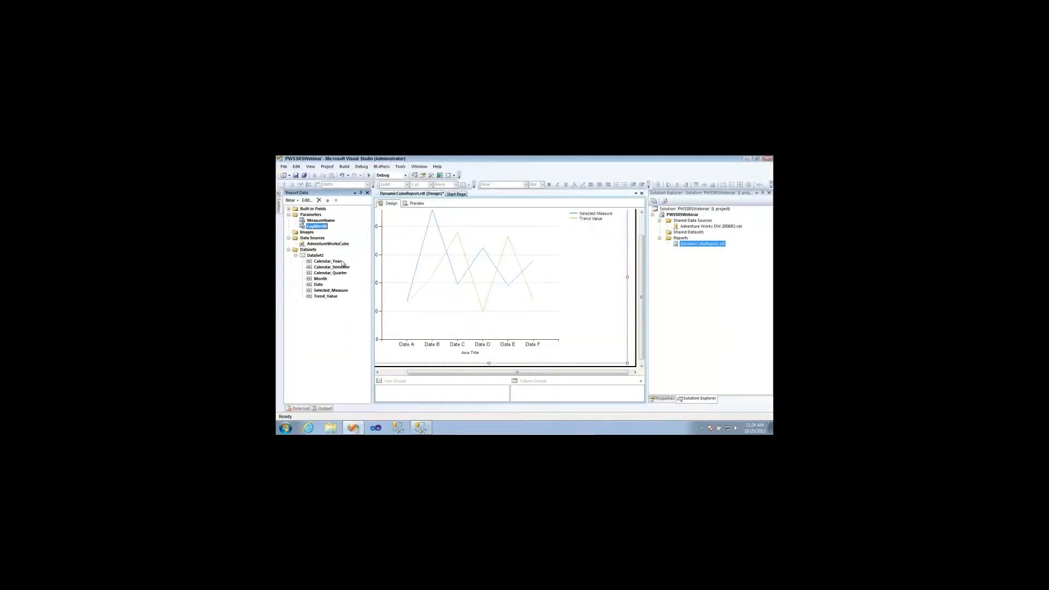
- Add a report parameter named StartDate with the prompt "Select a Start Date:" and the Date/Time data type
{"action": "right_click", "coordinate": [311, 215]}
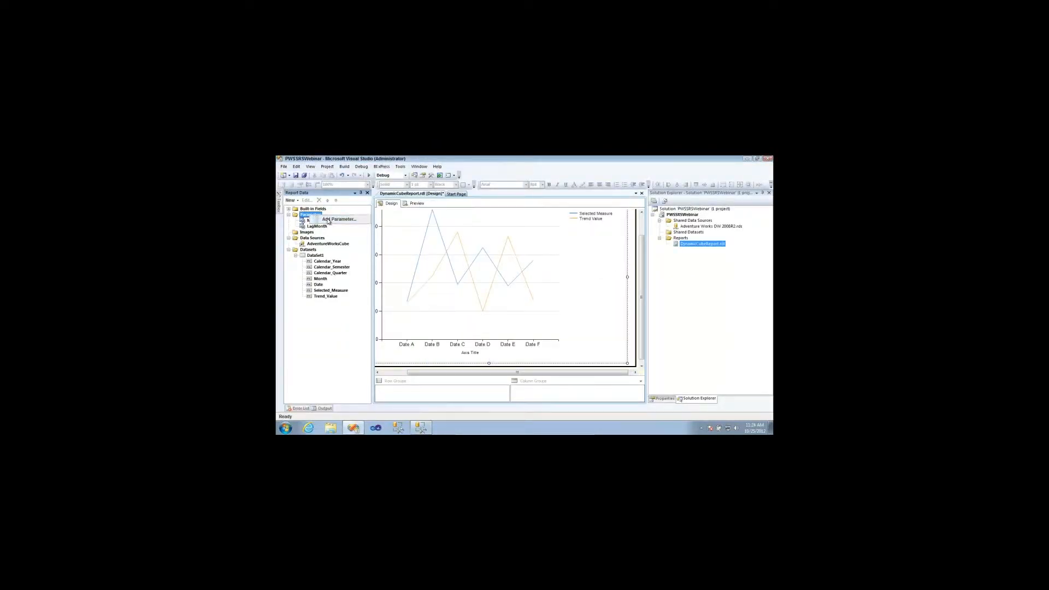
{"action": "left_click", "coordinate": [333, 221]}
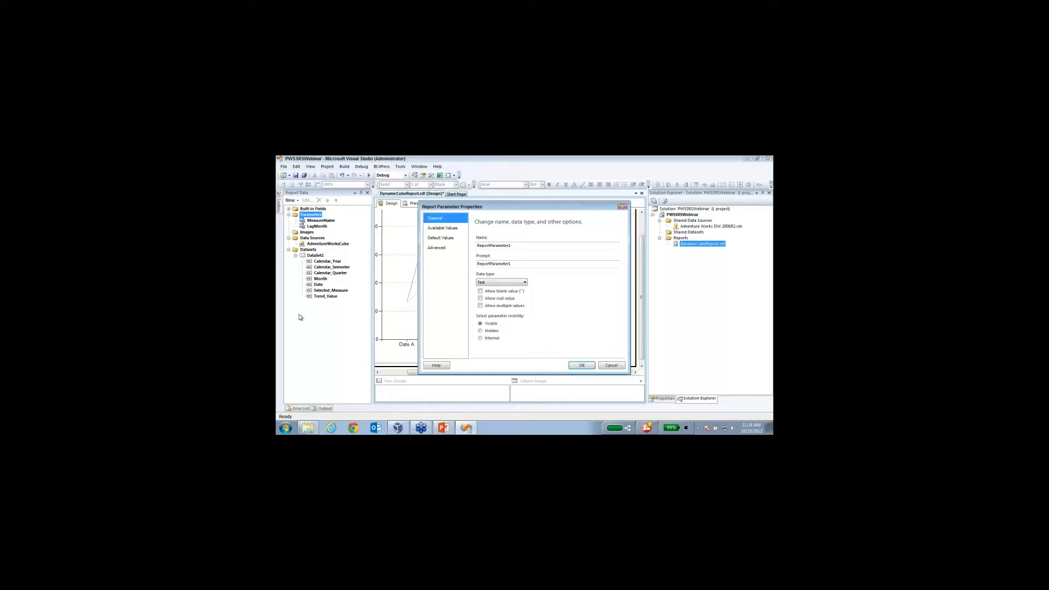
{"action": "double_click", "coordinate": [516, 246]}
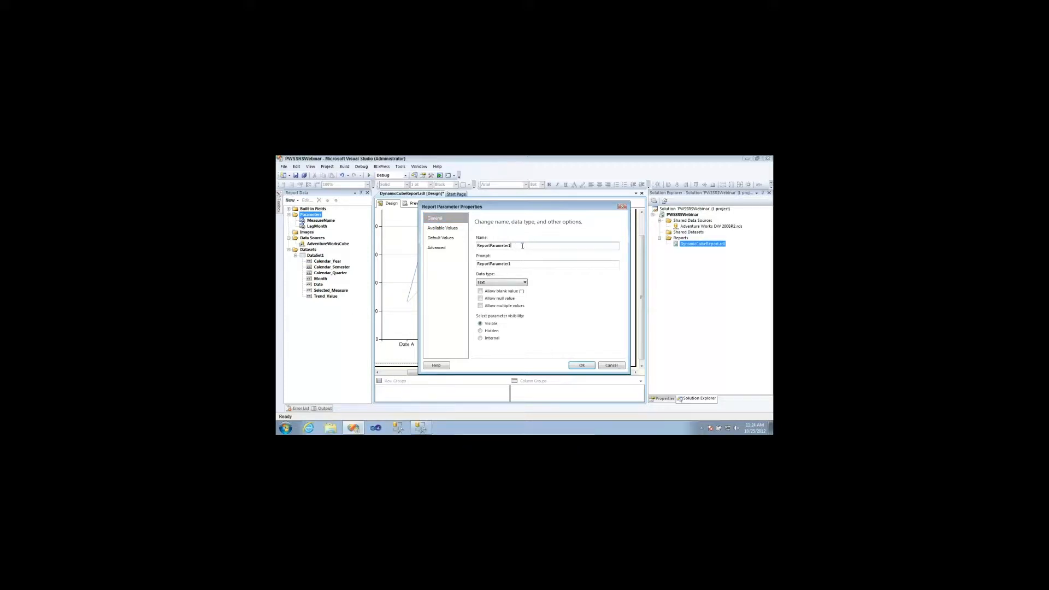
{"action": "type", "text": "StartDate"}
{"action": "key", "text": "Tab"}
{"action": "type", "text": "Select a"}
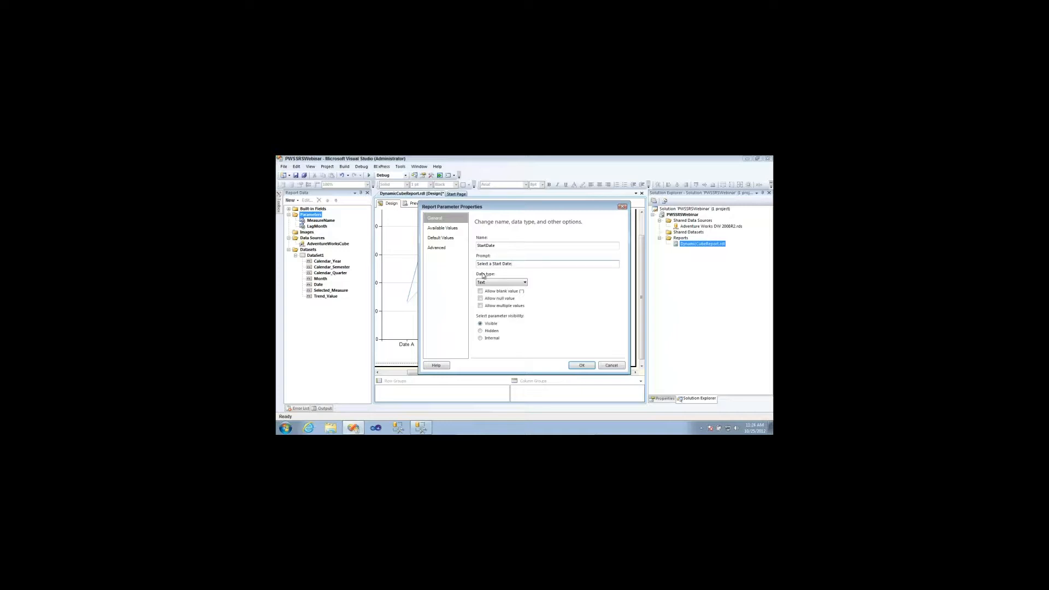
{"action": "left_click", "coordinate": [525, 283]}
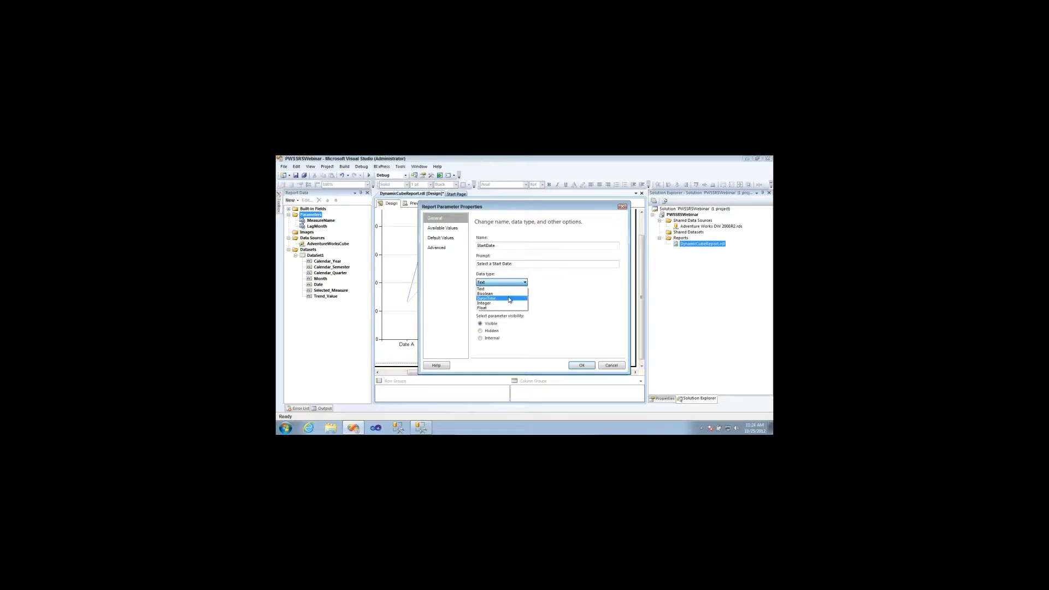
{"action": "left_click", "coordinate": [489, 293]}
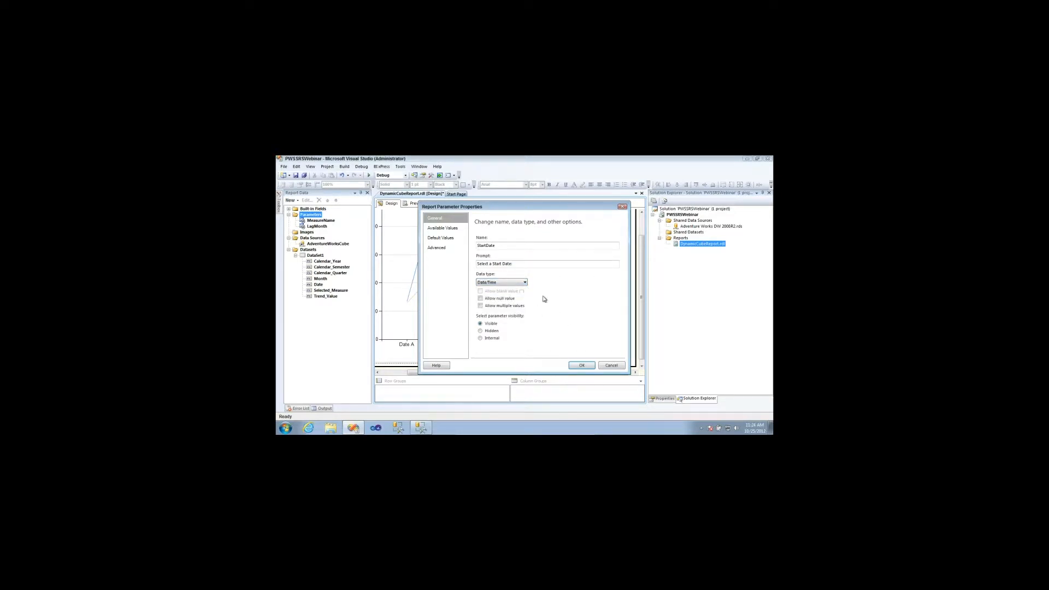
- Give the StartDate parameter the specified default value 1/1/2007 and save the parameter
{"action": "left_click", "coordinate": [447, 239]}
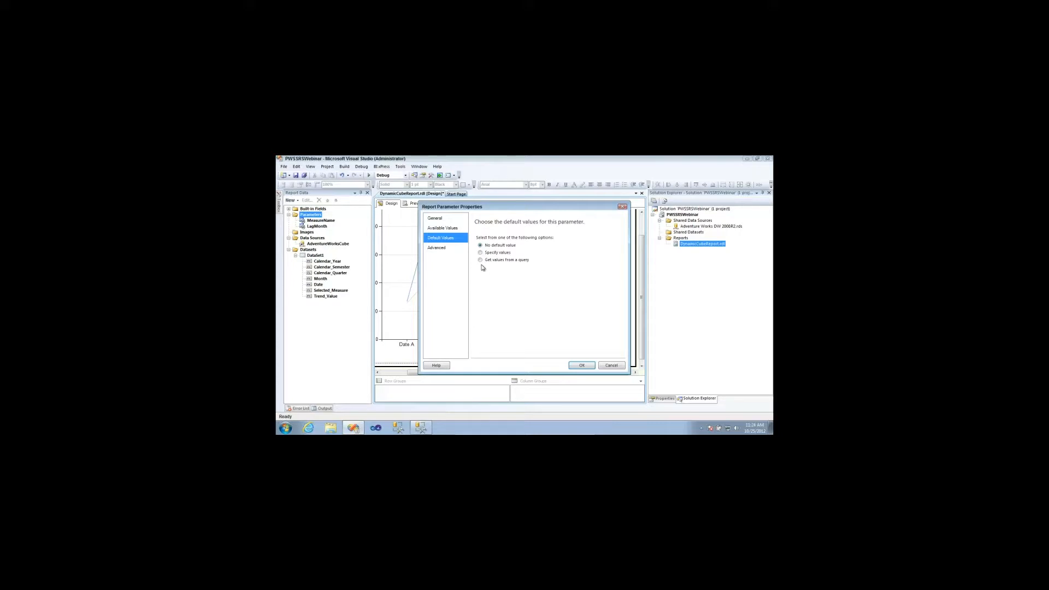
{"action": "left_click", "coordinate": [481, 253]}
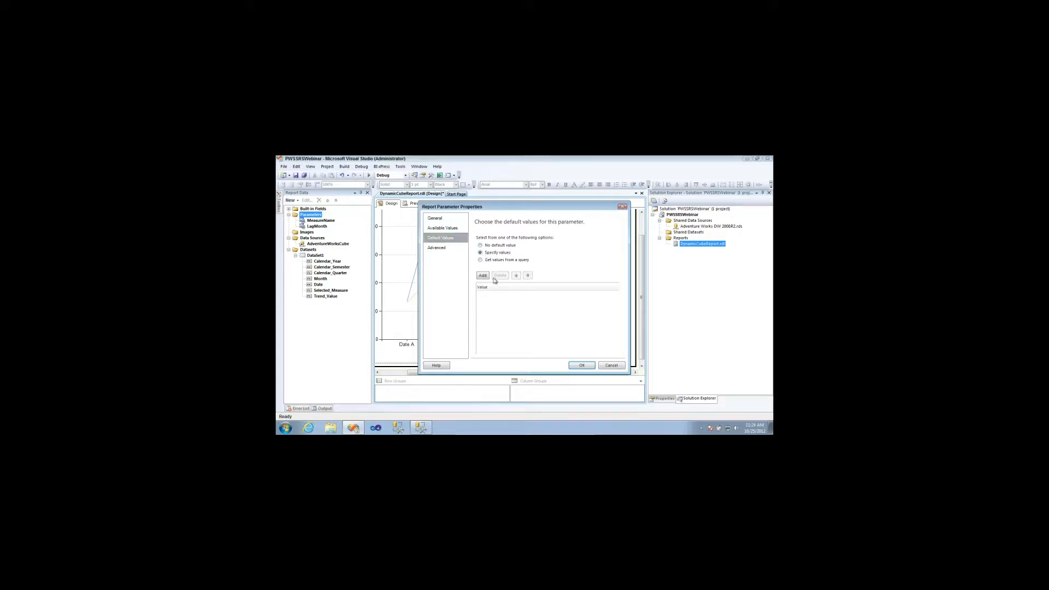
{"action": "left_click", "coordinate": [484, 276]}
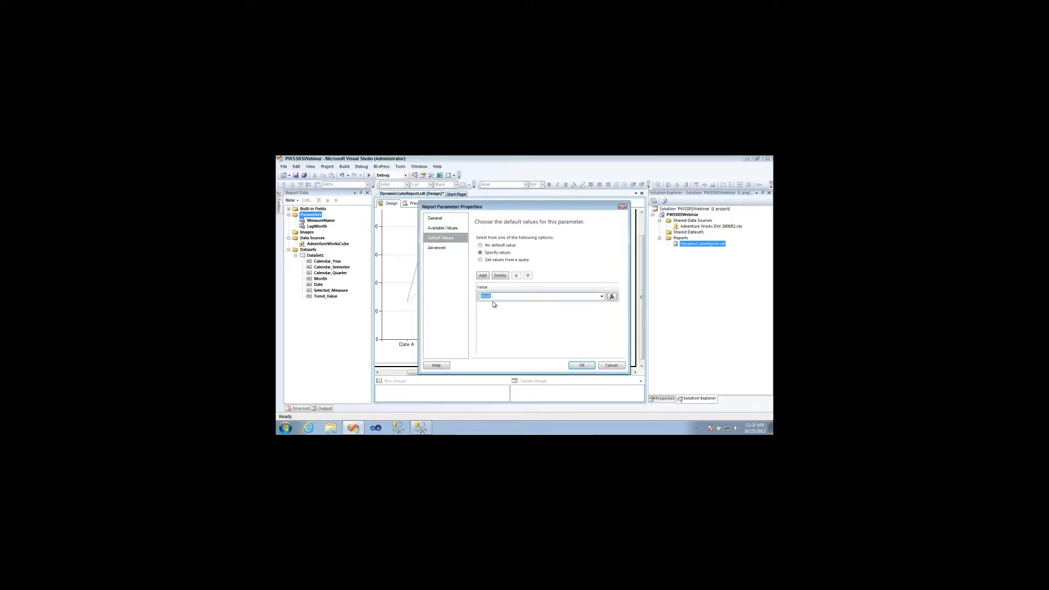
{"action": "type", "text": "1/1/2007"}
{"action": "left_click", "coordinate": [591, 366]}
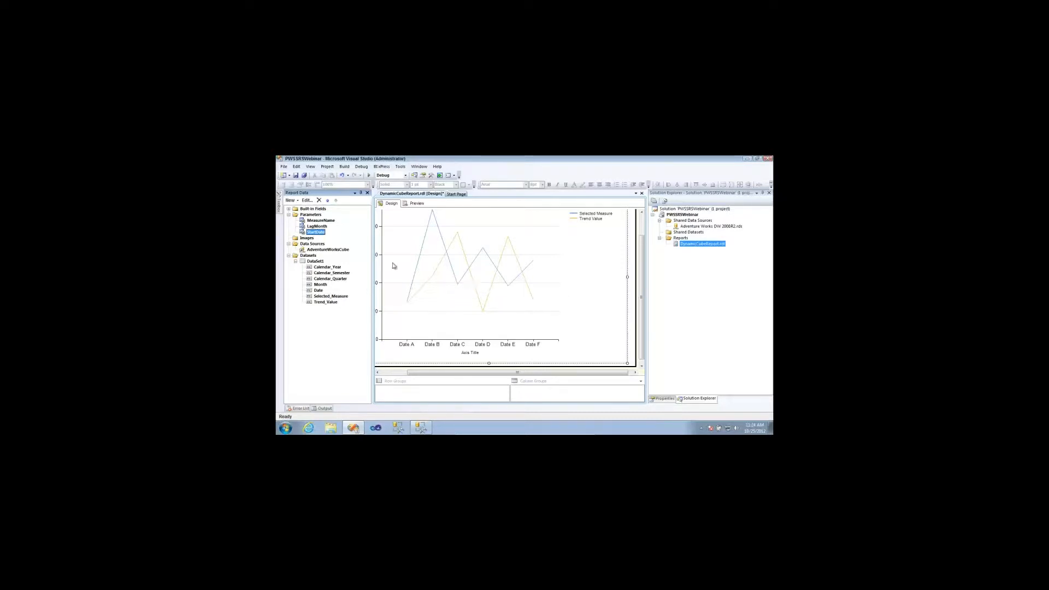
- Preview the report with a month-back value chosen from the parameter's available values
{"action": "left_click", "coordinate": [416, 203]}
{"action": "left_click", "coordinate": [542, 216]}
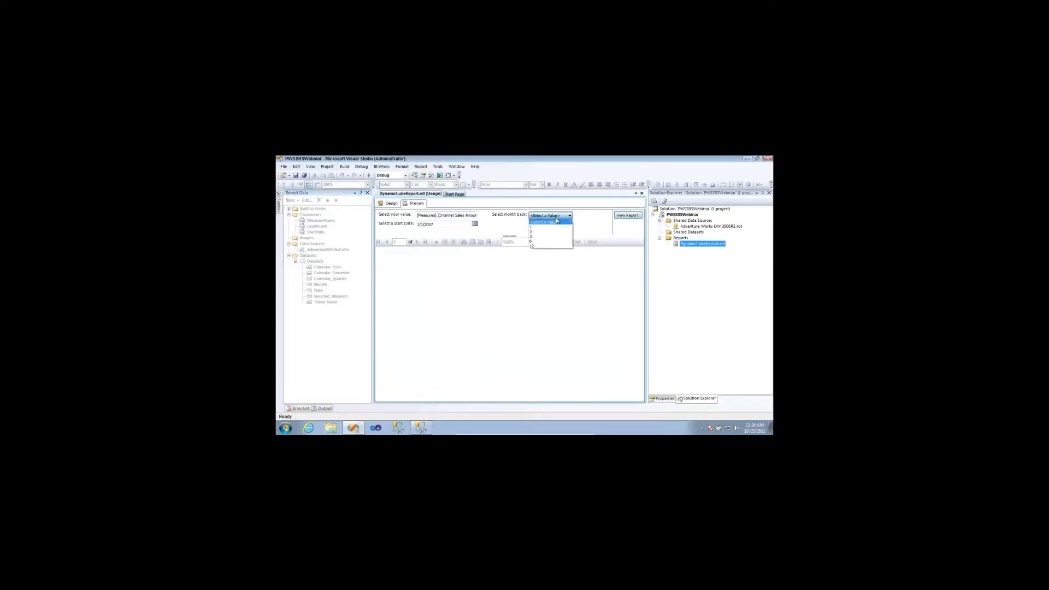
{"action": "left_click", "coordinate": [540, 228]}
{"action": "left_click", "coordinate": [627, 215]}
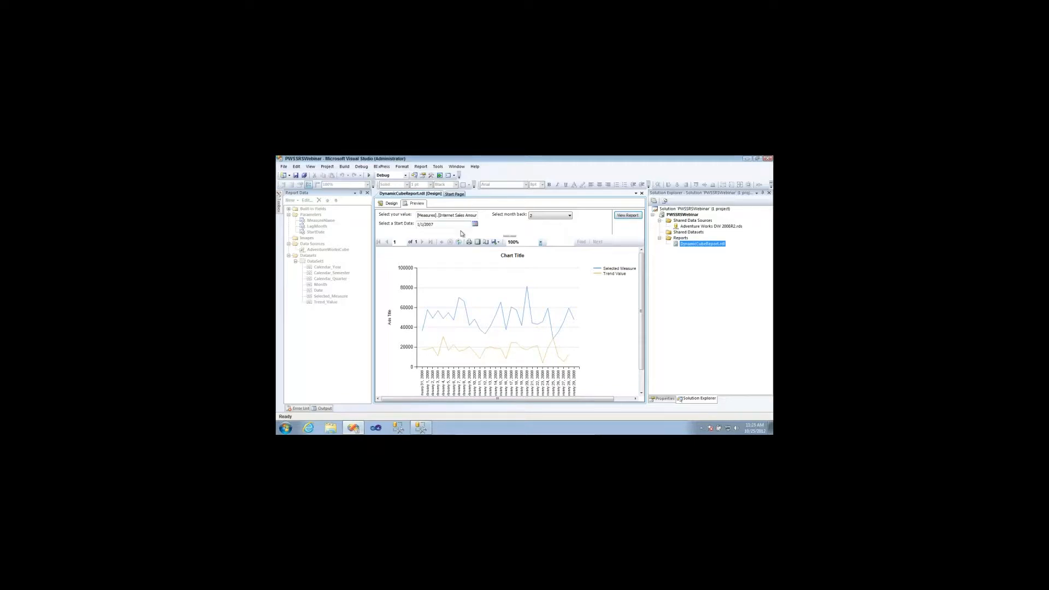
- Review the prepared dynamic MDX expression in SQL Server Management Studio and return to the report preview in Visual Studio
{"action": "left_click", "coordinate": [421, 427]}
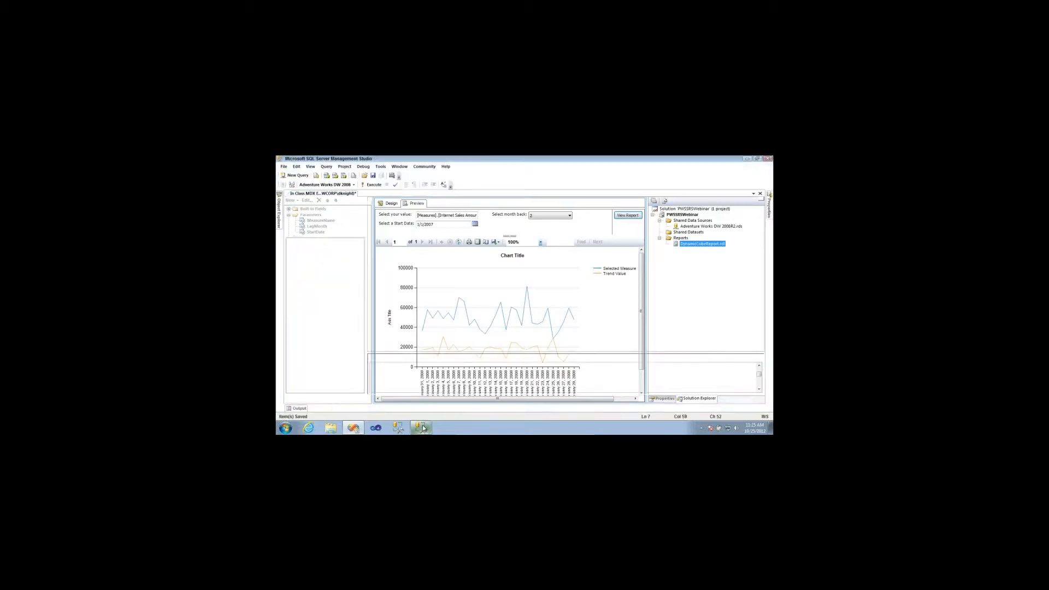
{"action": "scroll", "coordinate": [465, 294], "scroll_direction": "down", "scroll_amount": 5}
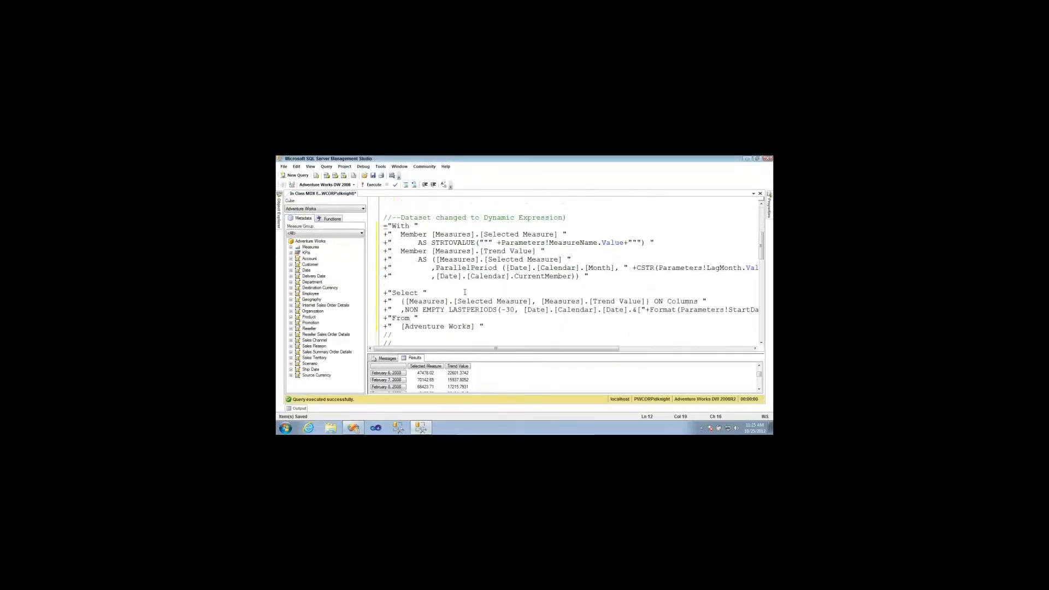
{"action": "left_click_drag", "start_coordinate": [485, 327], "coordinate": [370, 233]}
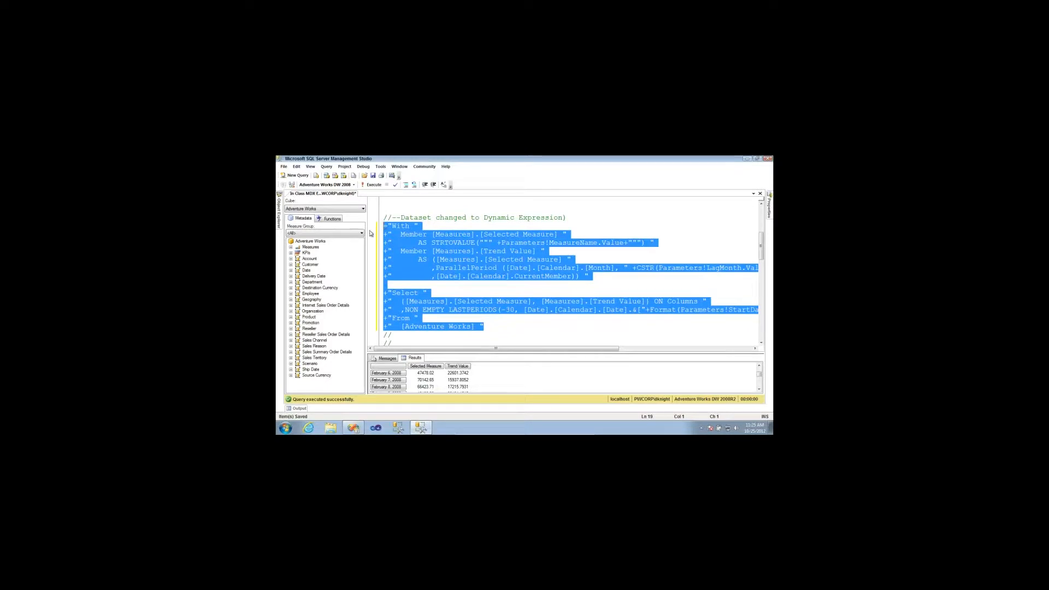
{"action": "left_click", "coordinate": [748, 159]}
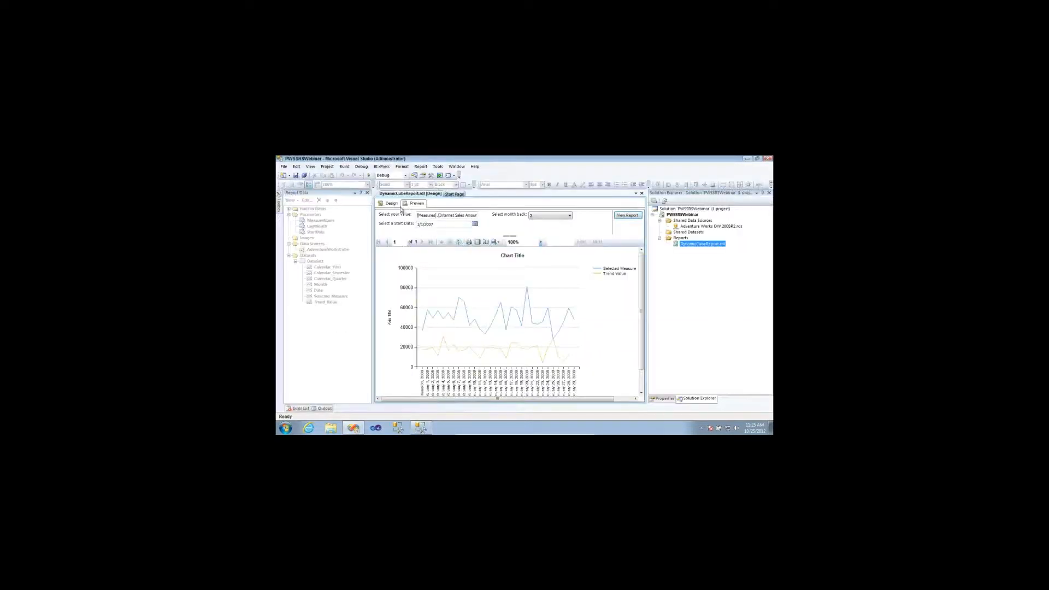
- Return to the report design and open the query expression of DataSet1 for editing
{"action": "left_click", "coordinate": [396, 205]}
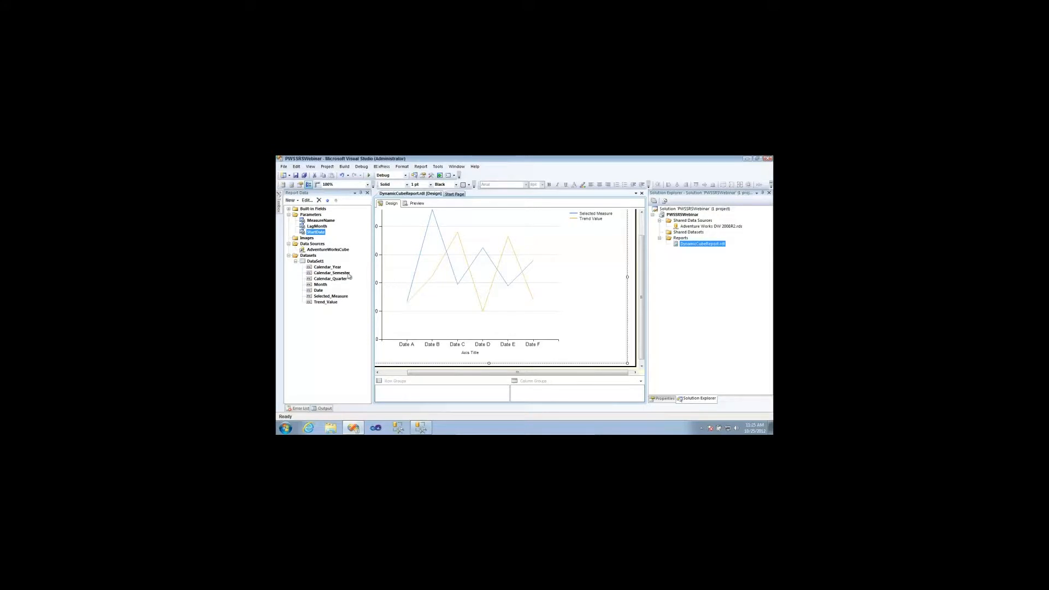
{"action": "double_click", "coordinate": [316, 262]}
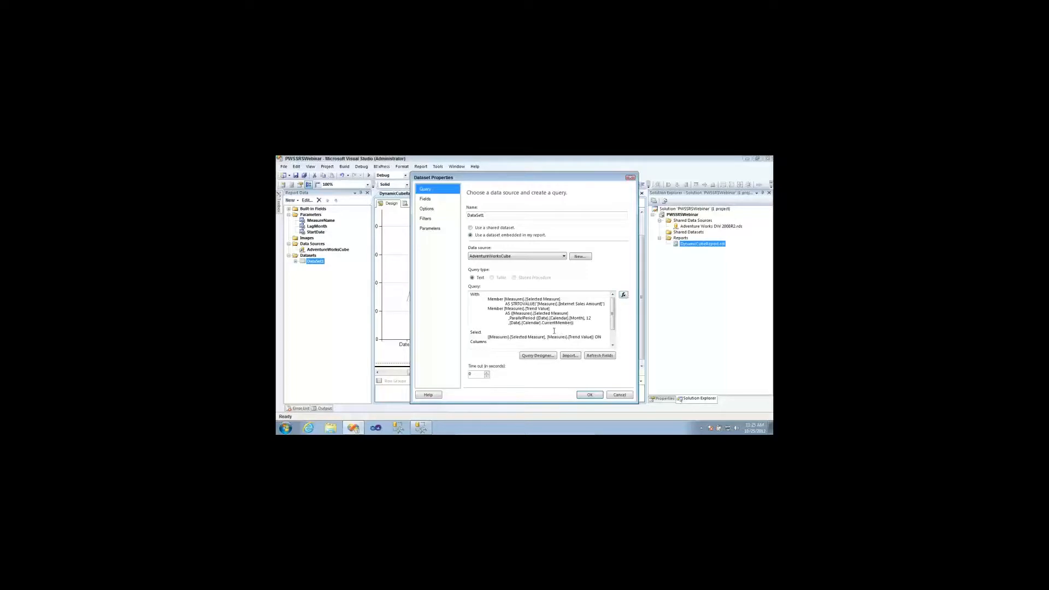
{"action": "left_click", "coordinate": [624, 296]}
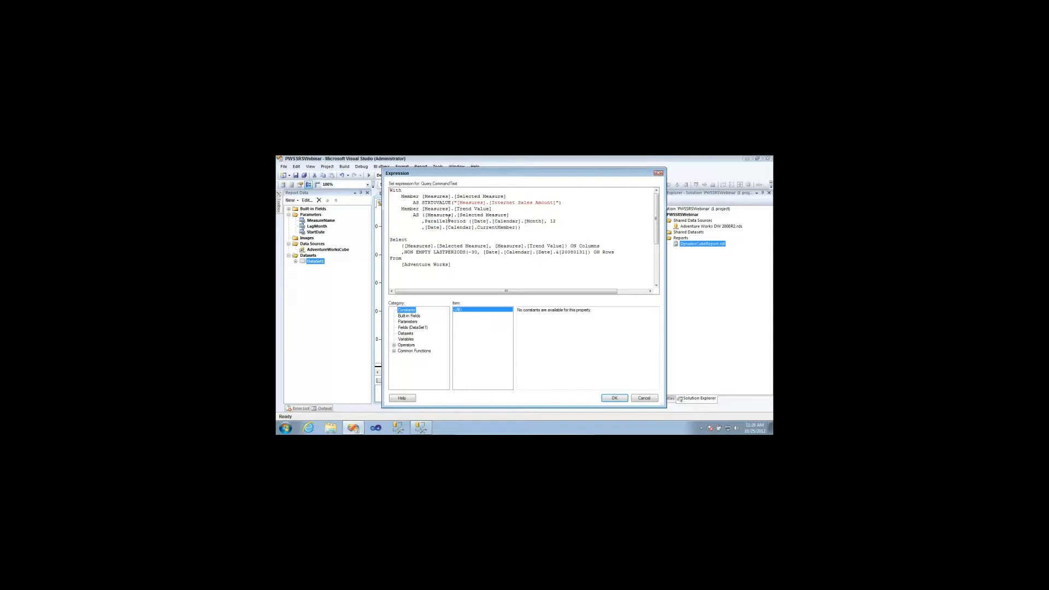
- Append a closing quote and a concatenation plus sign to the end of each MDX line in the query expression
{"action": "type", "text": "="}
{"action": "key", "text": "Up"}
{"action": "key", "text": "Up"}
{"action": "key", "text": "Up"}
{"action": "type", "text": "\""}
{"action": "key", "text": "shift+Left"}
{"action": "key", "text": "shift+Left"}
{"action": "key", "text": "ctrl+c"}
{"action": "left_click", "coordinate": [524, 193]}
{"action": "key", "text": "ctrl+v"}
{"action": "left_click", "coordinate": [568, 202]}
{"action": "key", "text": "ctrl+v"}
{"action": "left_click", "coordinate": [572, 222]}
{"action": "key", "text": "ctrl+v"}
{"action": "left_click", "coordinate": [555, 230]}
{"action": "key", "text": "ctrl+v"}
{"action": "left_click", "coordinate": [616, 246]}
{"action": "key", "text": "ctrl+v"}
{"action": "key", "text": "ctrl+v"}
{"action": "key", "text": "ctrl+v"}
- Begin the expression with =" before With and add an opening quote to the start of each remaining MDX line
{"action": "left_click", "coordinate": [392, 189]}
{"action": "type", "text": "=\""}
{"action": "key", "text": "Home"}
{"action": "key", "text": "Down"}
{"action": "type", "text": "\") "}
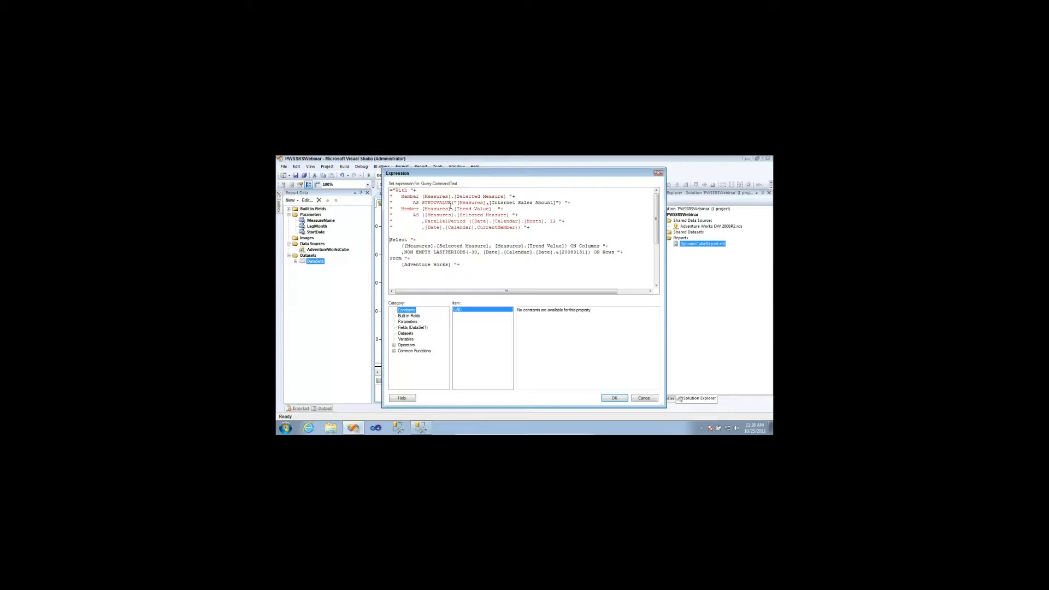
{"action": "type", "text": "\"+ "}
{"action": "type", "text": "\""}
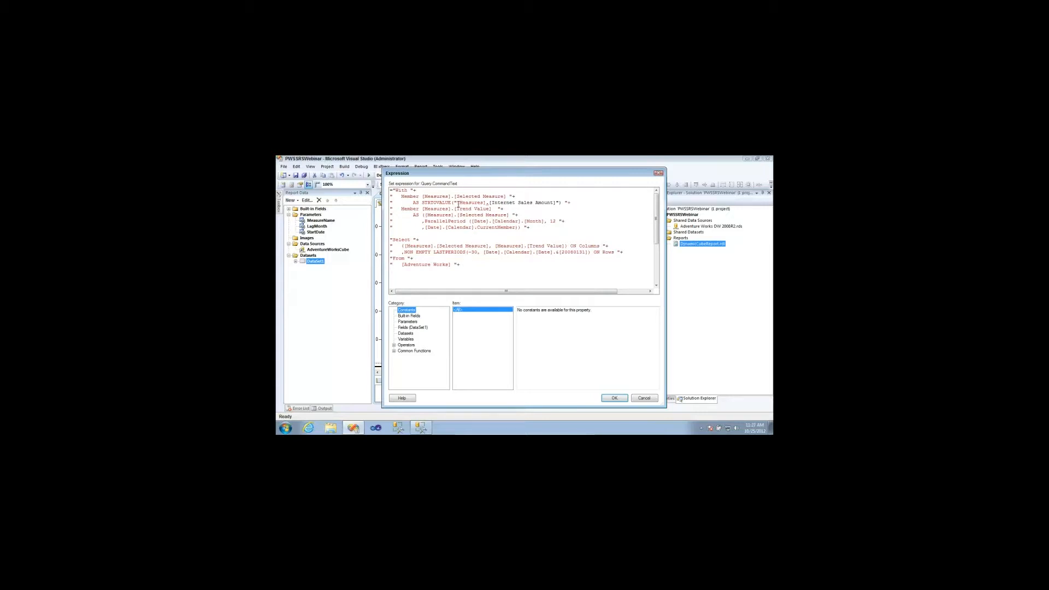
- Replace the Internet Sales Amount measure inside STRTOVALUE with Parameters!MeasureName.Value, concatenated between quotes and plus signs
{"action": "left_click_drag", "start_coordinate": [458, 202], "coordinate": [557, 203]}
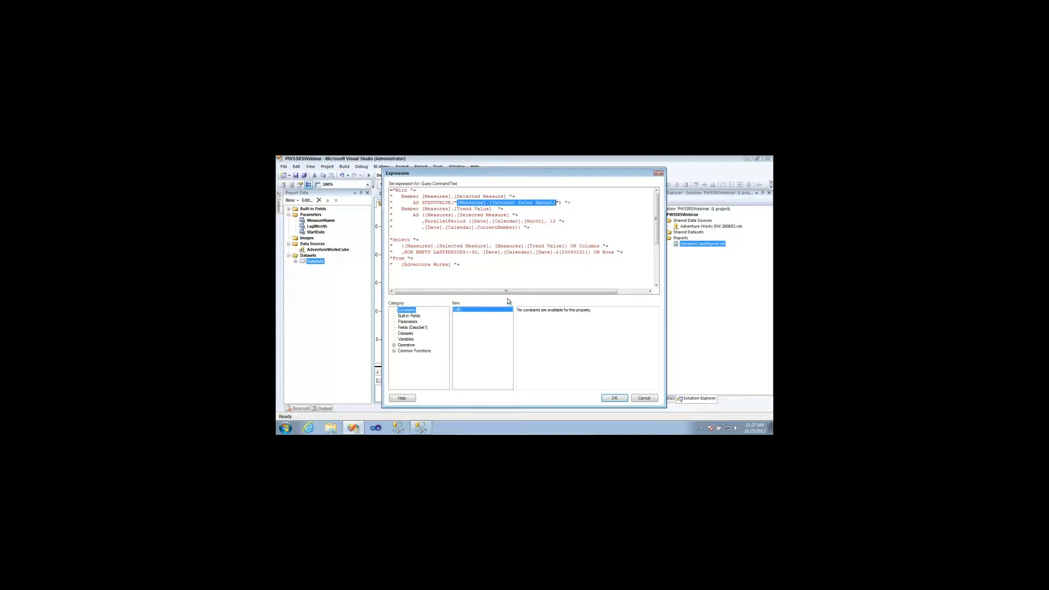
{"action": "left_click", "coordinate": [404, 323]}
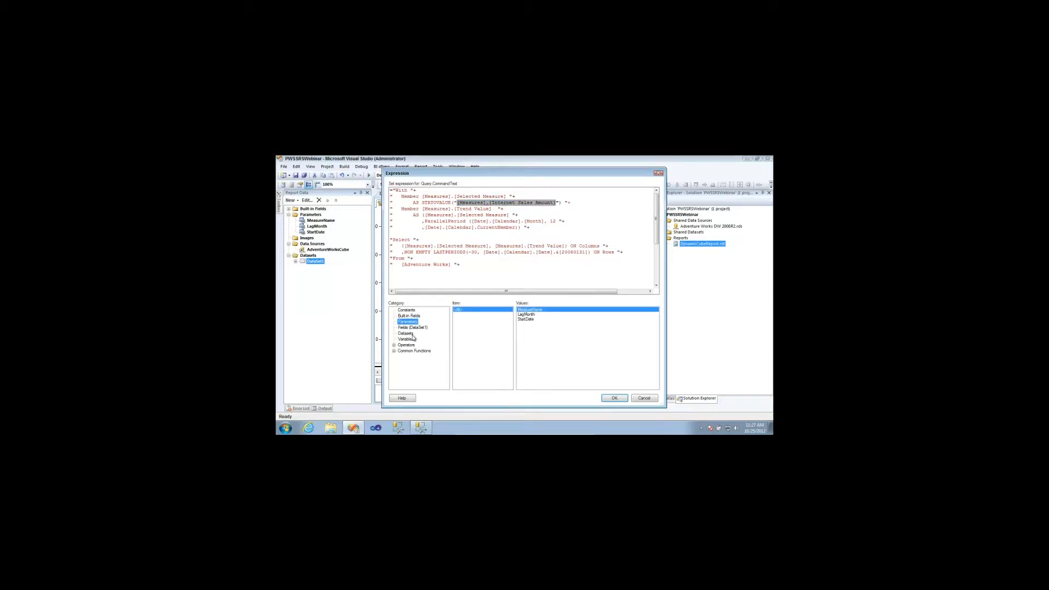
{"action": "double_click", "coordinate": [524, 310]}
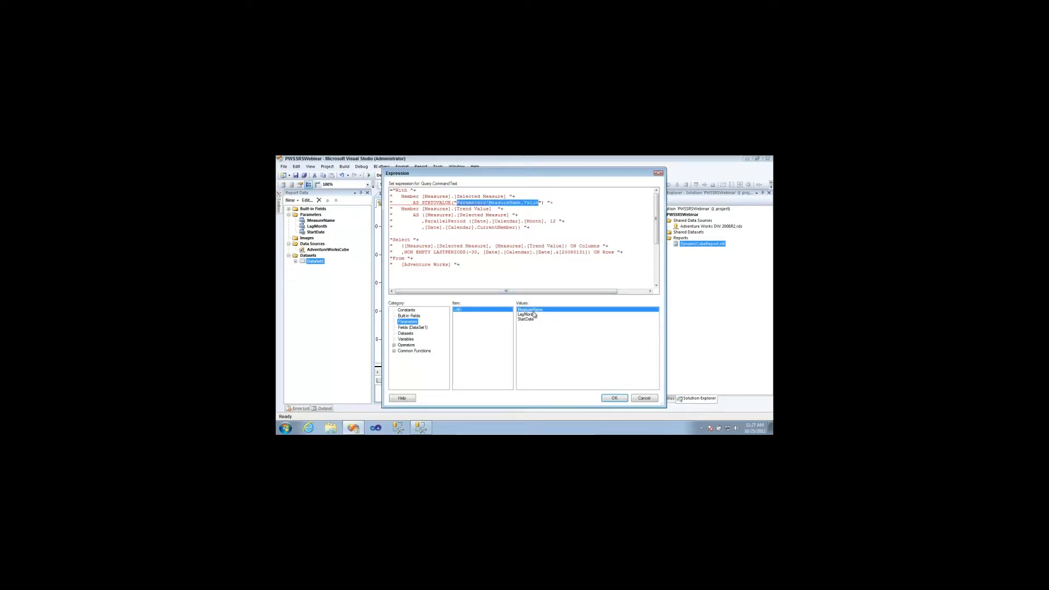
{"action": "left_click", "coordinate": [501, 209]}
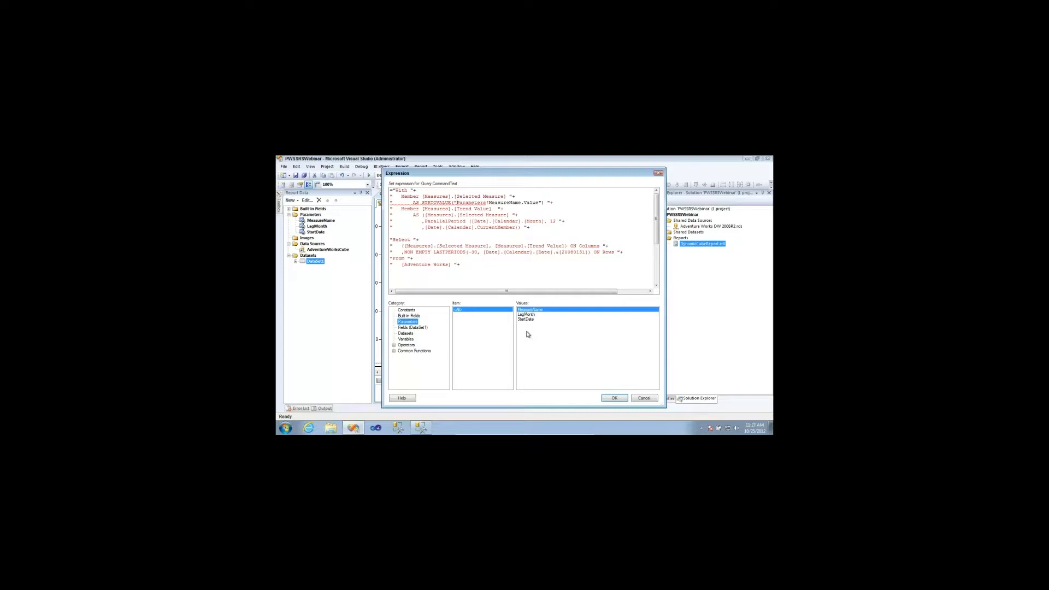
{"action": "type", "text": "+"}
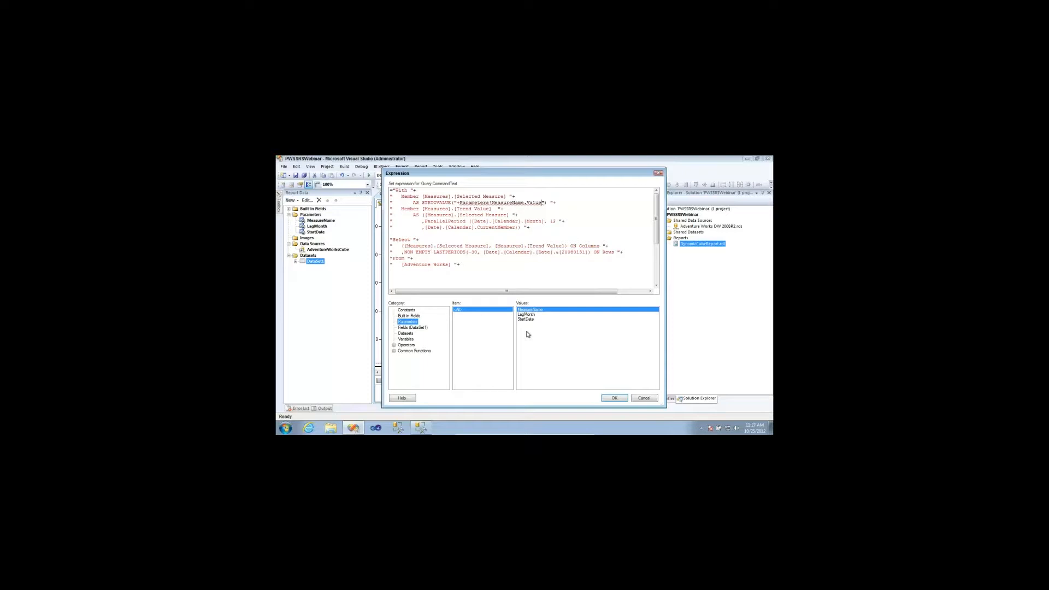
{"action": "type", "text": "\") \"+"}
{"action": "left_click_drag", "start_coordinate": [422, 202], "coordinate": [450, 201]}
{"action": "left_click_drag", "start_coordinate": [539, 203], "coordinate": [466, 203]}
{"action": "left_click", "coordinate": [496, 278]}
- Replace the fixed 12 in the ParallelPeriod function with Parameters!LagMonth.Value, concatenated with plus signs
{"action": "double_click", "coordinate": [553, 221]}
{"action": "left_click", "coordinate": [523, 316]}
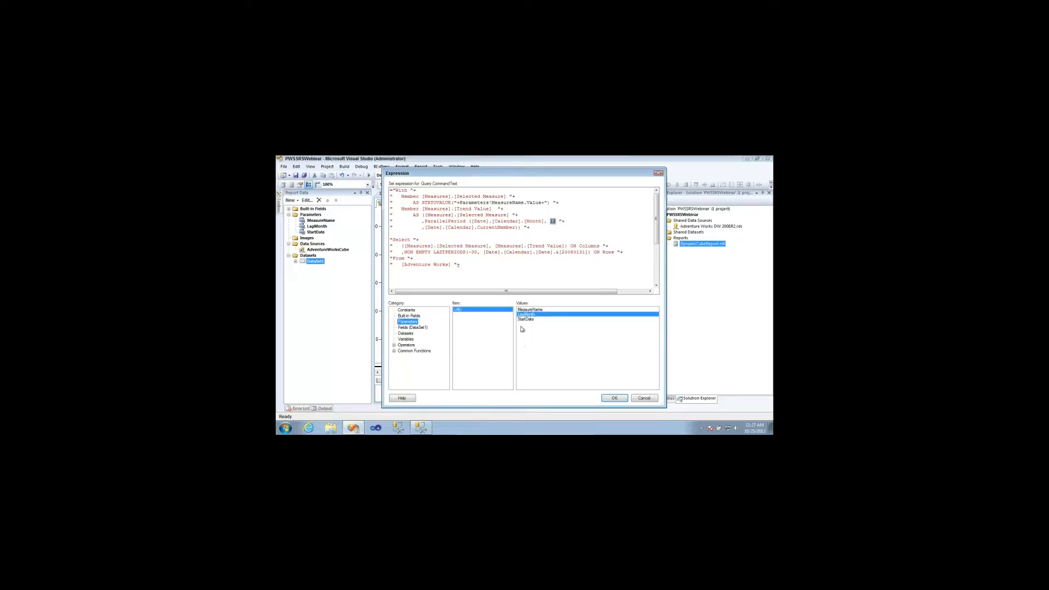
{"action": "double_click", "coordinate": [523, 315]}
{"action": "left_click", "coordinate": [594, 245]}
{"action": "left_click_drag", "start_coordinate": [624, 221], "coordinate": [632, 221]}
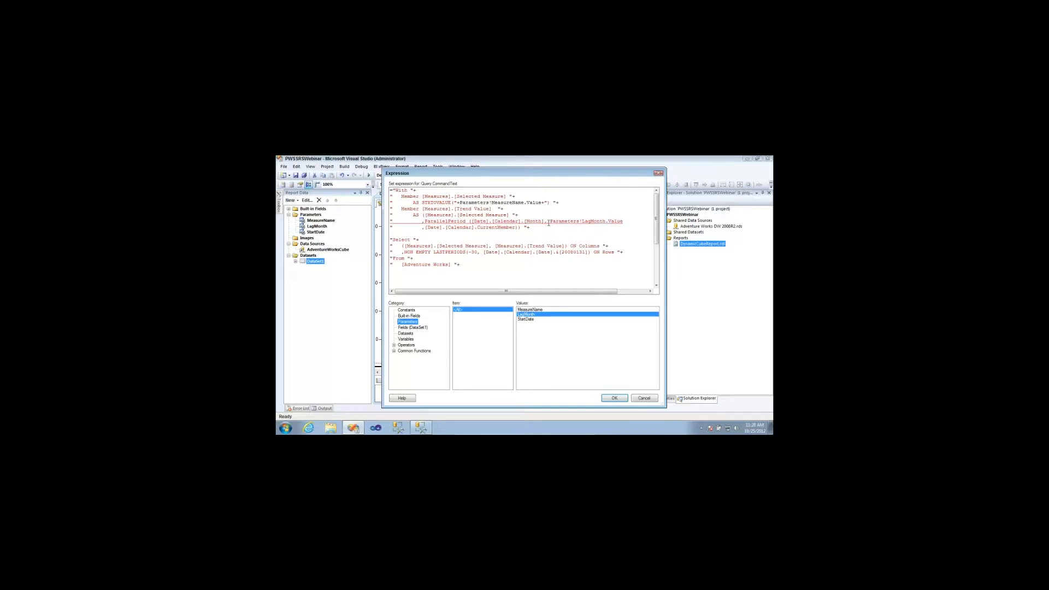
{"action": "key", "text": "ctrl+v"}
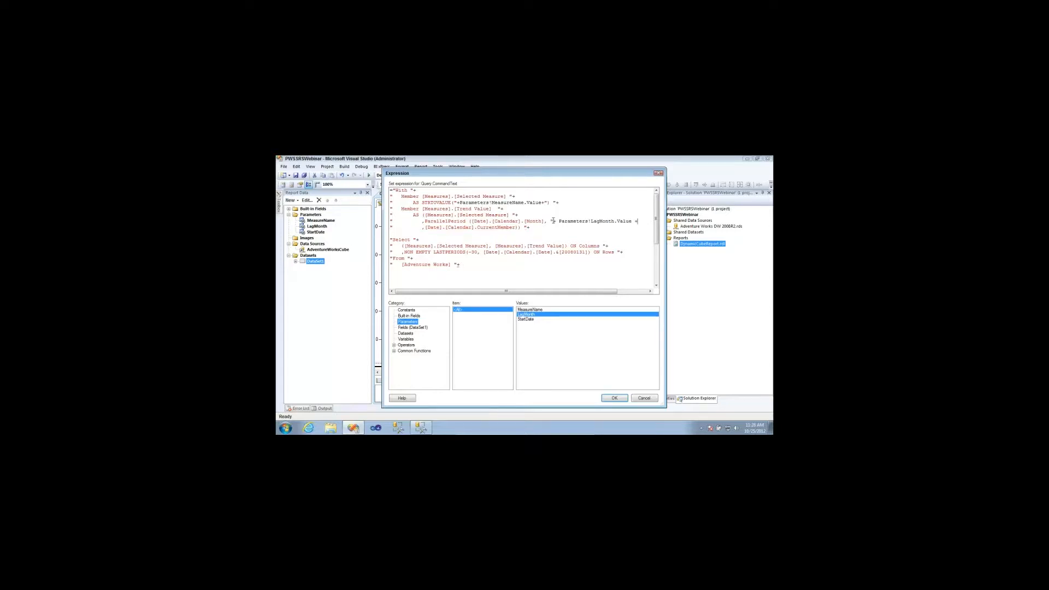
{"action": "left_click_drag", "start_coordinate": [553, 221], "coordinate": [633, 221]}
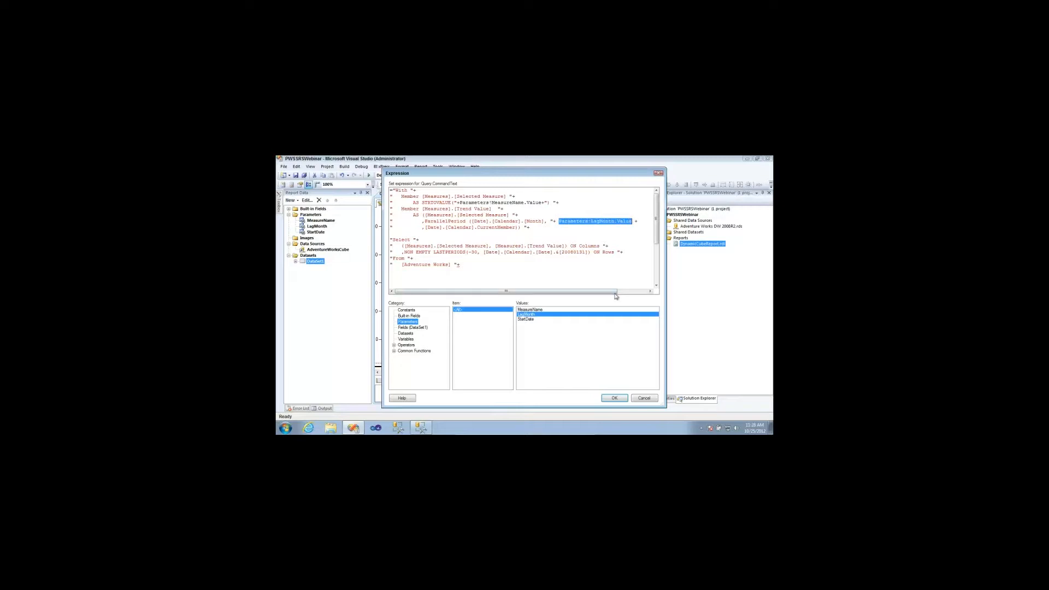
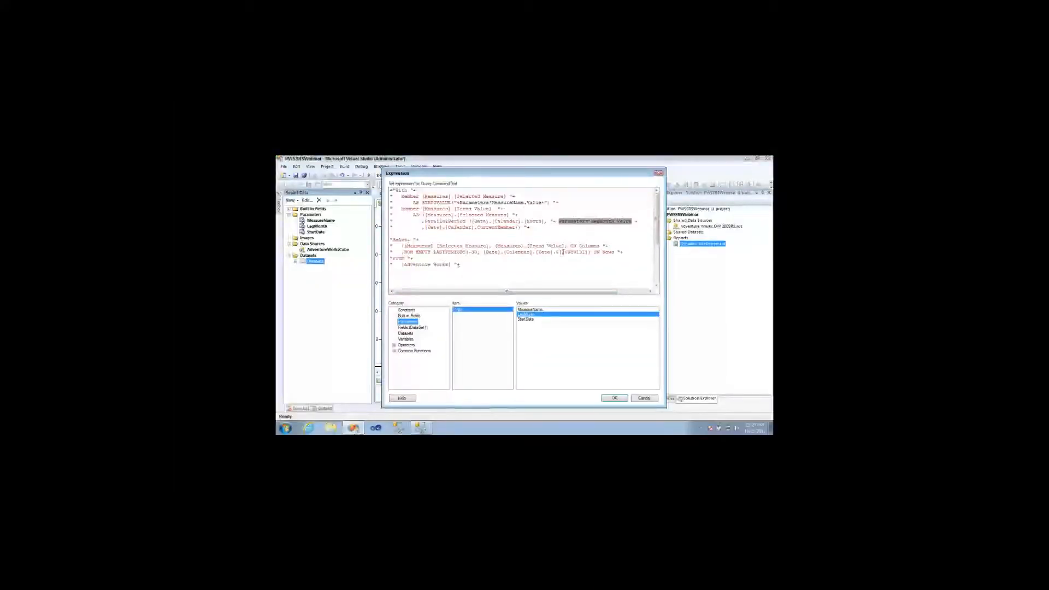
- Replace the fixed date key in LASTPERIODS with Parameters!StartDate.Value and add concatenation quotes and plus signs around it
{"action": "left_click_drag", "start_coordinate": [562, 252], "coordinate": [586, 252]}
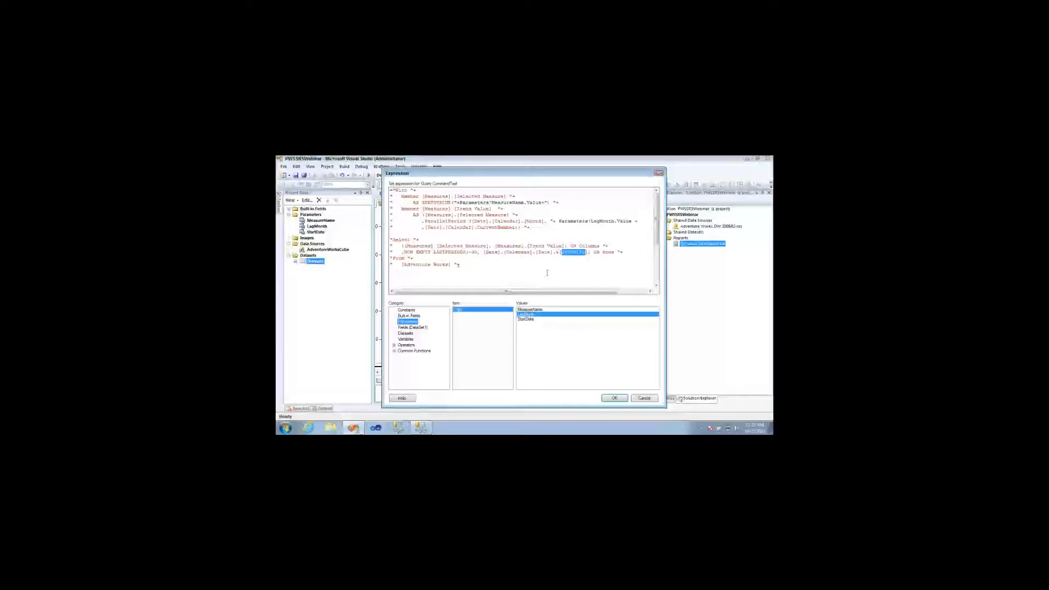
{"action": "double_click", "coordinate": [525, 319]}
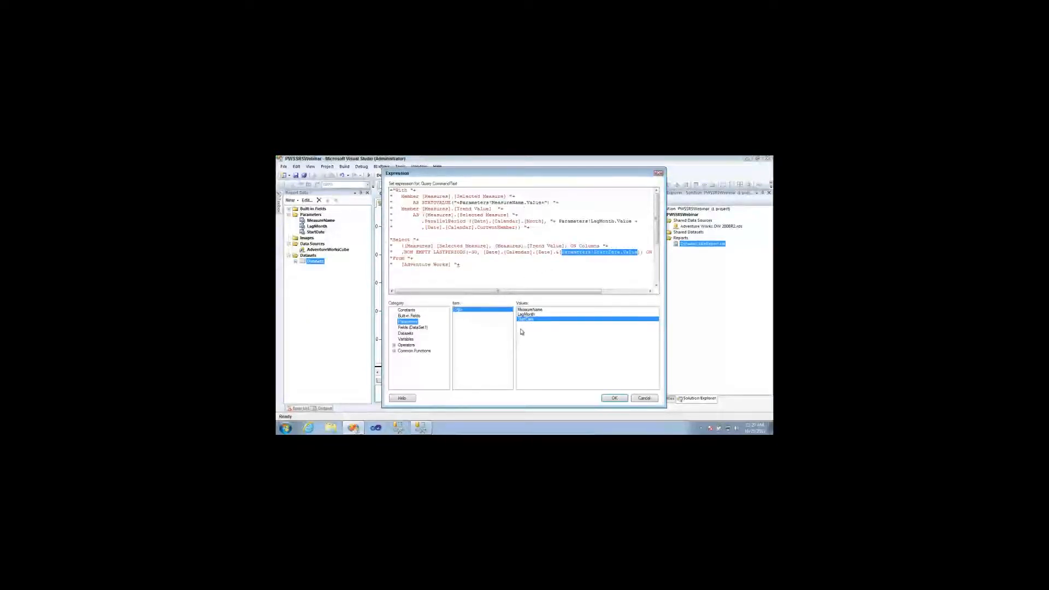
{"action": "left_click", "coordinate": [561, 254]}
{"action": "left_click_drag", "start_coordinate": [563, 291], "coordinate": [582, 306]}
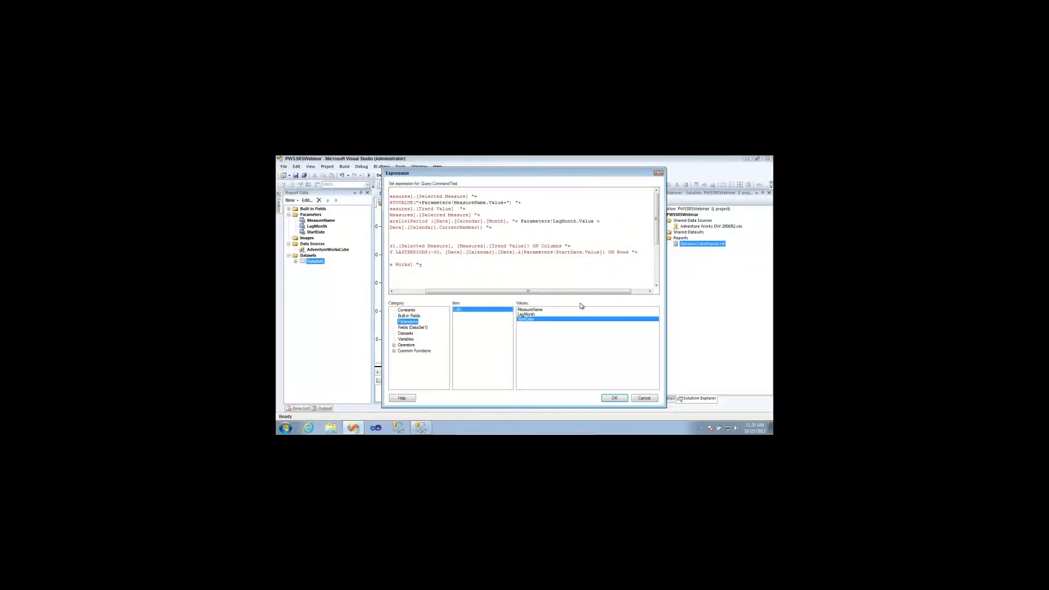
{"action": "type", "text": "\"+"}
{"action": "type", "text": "\""}
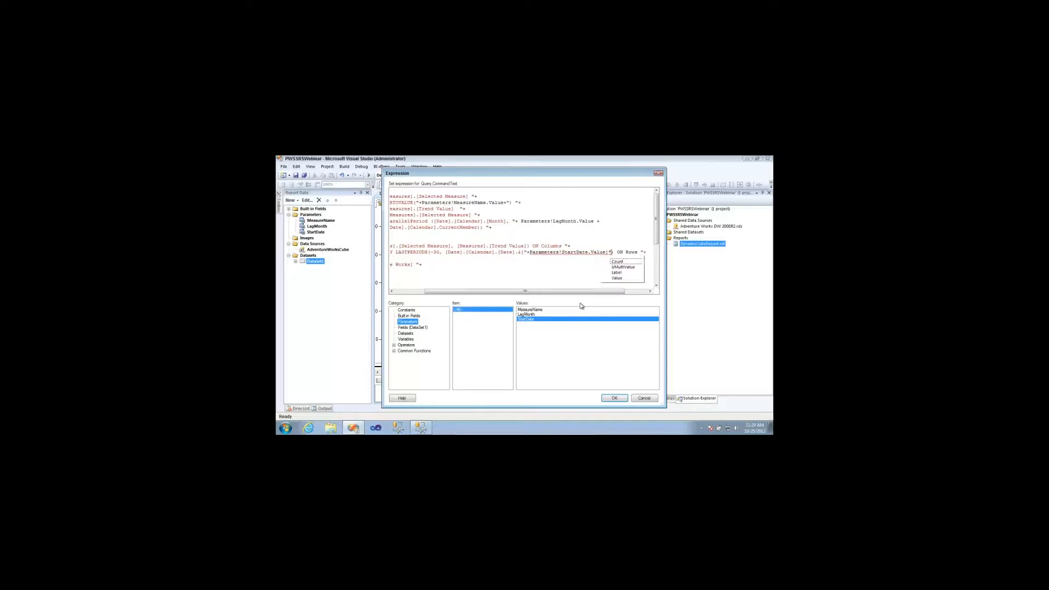
{"action": "type", "text": "+"}
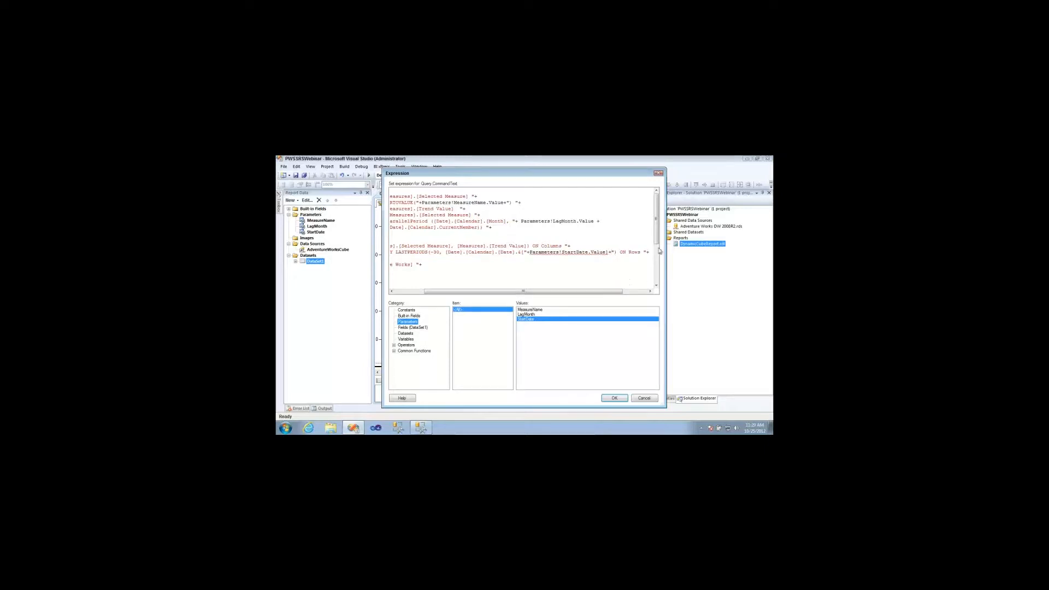
- Move the closing square bracket after StartDate.Value into the quoted text so the line continues with +"]) ON Rows
{"action": "key", "text": "BackSpace"}
{"action": "key", "text": "BackSpace"}
{"action": "type", "text": "]"}
{"action": "key", "text": "Left"}
{"action": "key", "text": "Left"}
{"action": "type", "text": "+"}
{"action": "key", "text": "Down"}
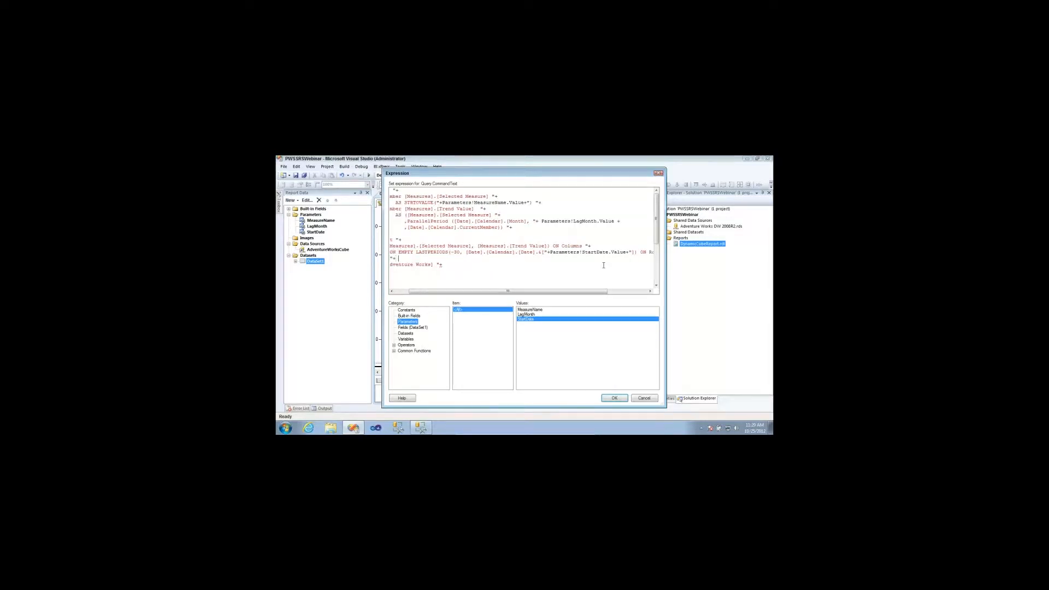
- Write the sample date key 20080101 after the From line and delete it again
{"action": "type", "text": "20080101"}
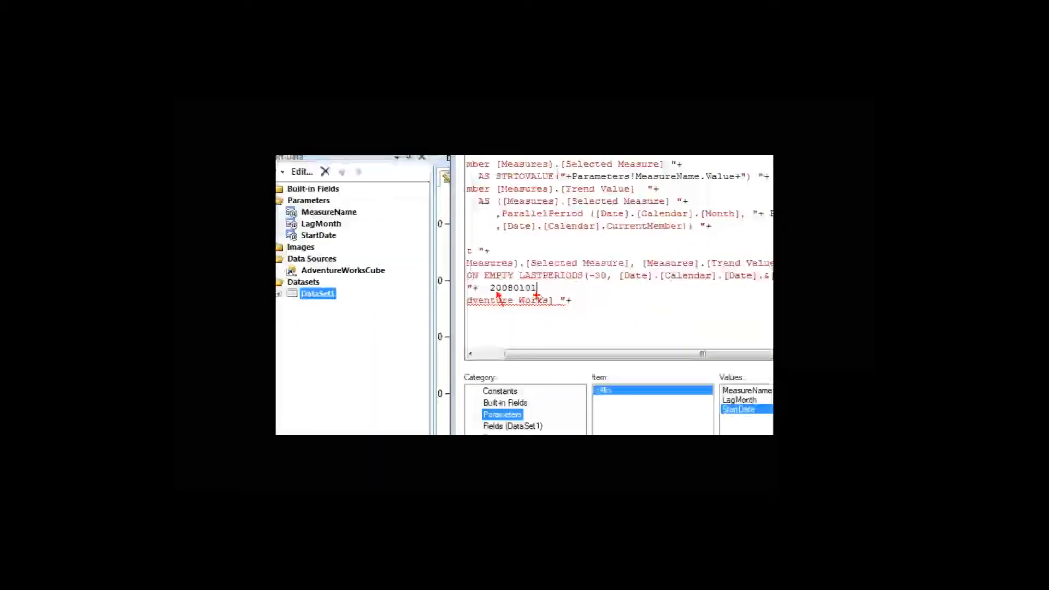
{"action": "mouse_move", "coordinate": [562, 289]}
{"action": "left_mouse_down"}
{"action": "mouse_move", "coordinate": [492, 268]}
{"action": "mouse_move", "coordinate": [481, 296]}
{"action": "mouse_move", "coordinate": [557, 291]}
{"action": "left_mouse_up"}
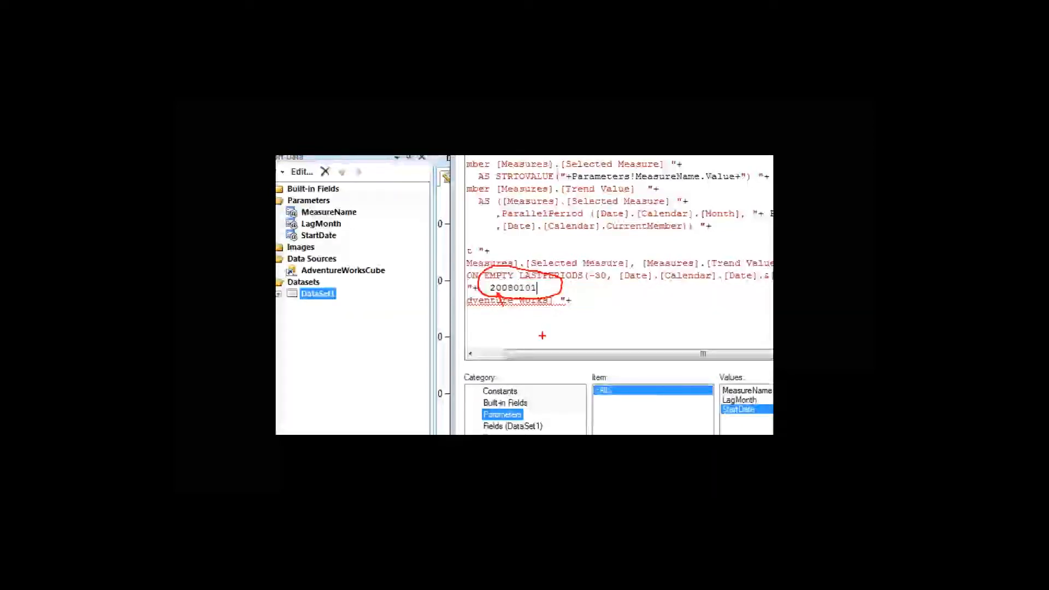
{"action": "left_click_drag", "start_coordinate": [426, 258], "coordinate": [404, 263]}
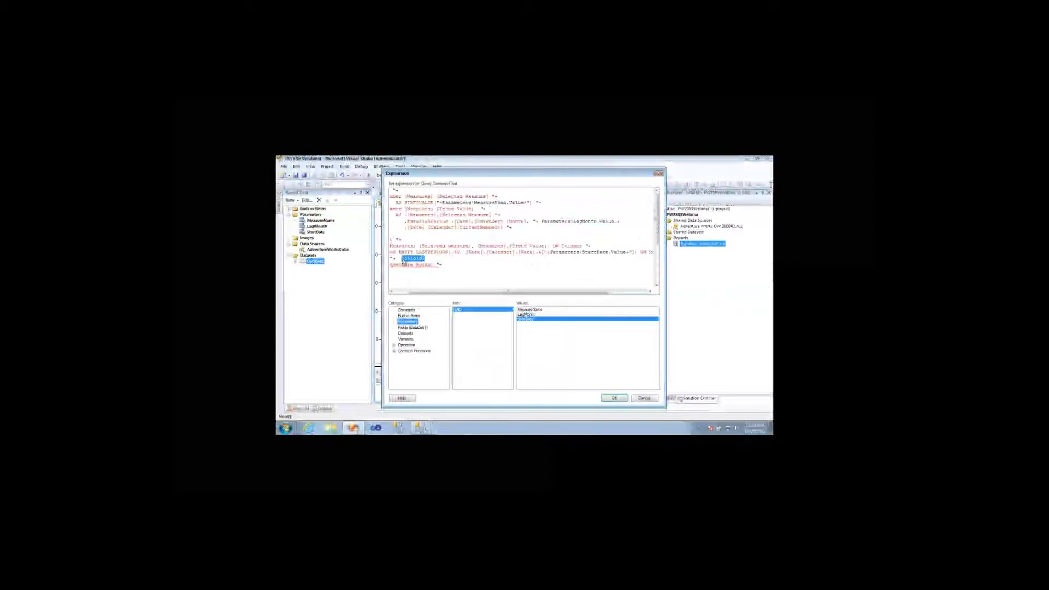
{"action": "key", "text": "Delete"}
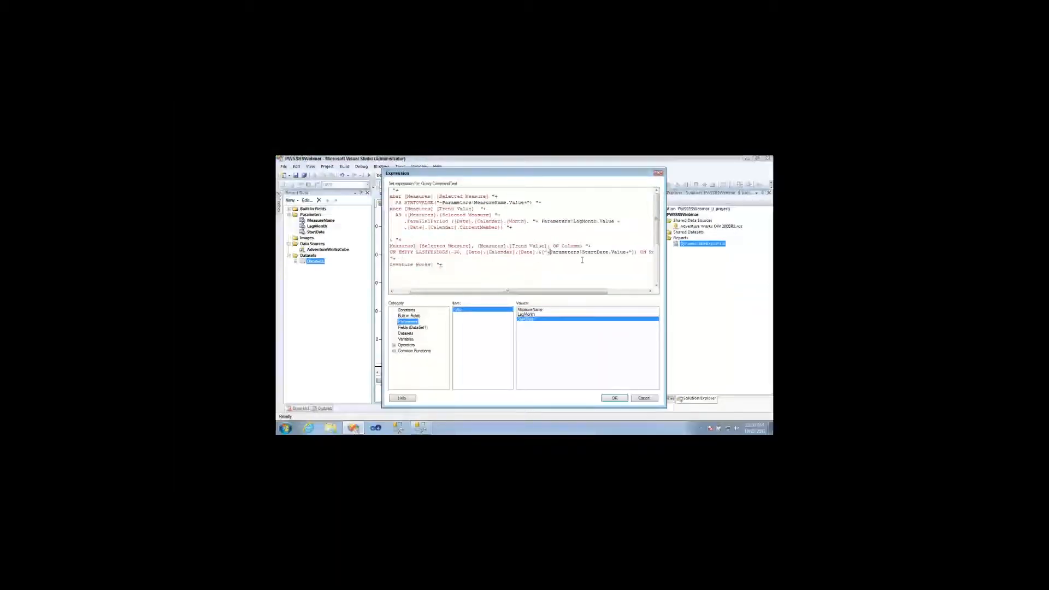
- Wrap Parameters!StartDate.Value in a Format function with the style "yyyyMMdd"
{"action": "type", "text": "Format("}
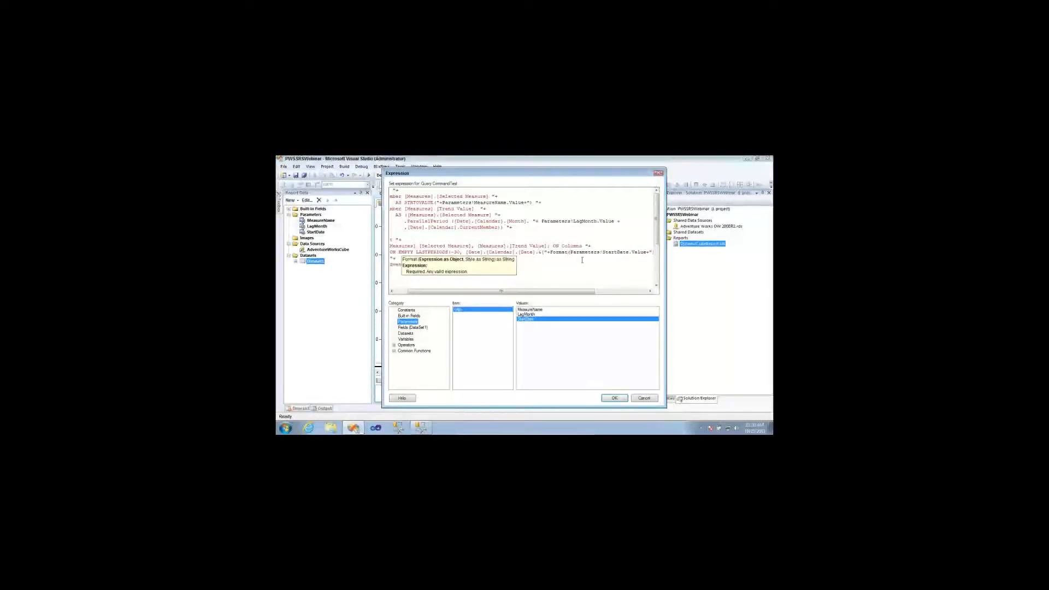
{"action": "key", "text": "Right"}
{"action": "key", "text": "Right"}
{"action": "key", "text": "Right"}
{"action": "key", "text": "Right"}
{"action": "key", "text": "Right"}
{"action": "key", "text": "Right"}
{"action": "key", "text": "Right"}
{"action": "key", "text": "Right"}
{"action": "key", "text": "Right"}
{"action": "key", "text": "Right"}
{"action": "key", "text": "Right"}
{"action": "key", "text": "Right"}
{"action": "key", "text": "Right"}
{"action": "key", "text": "Right"}
{"action": "key", "text": "Right"}
{"action": "key", "text": "Right"}
{"action": "left_click_drag", "start_coordinate": [593, 293], "coordinate": [631, 292]}
{"action": "type", "text": ","}
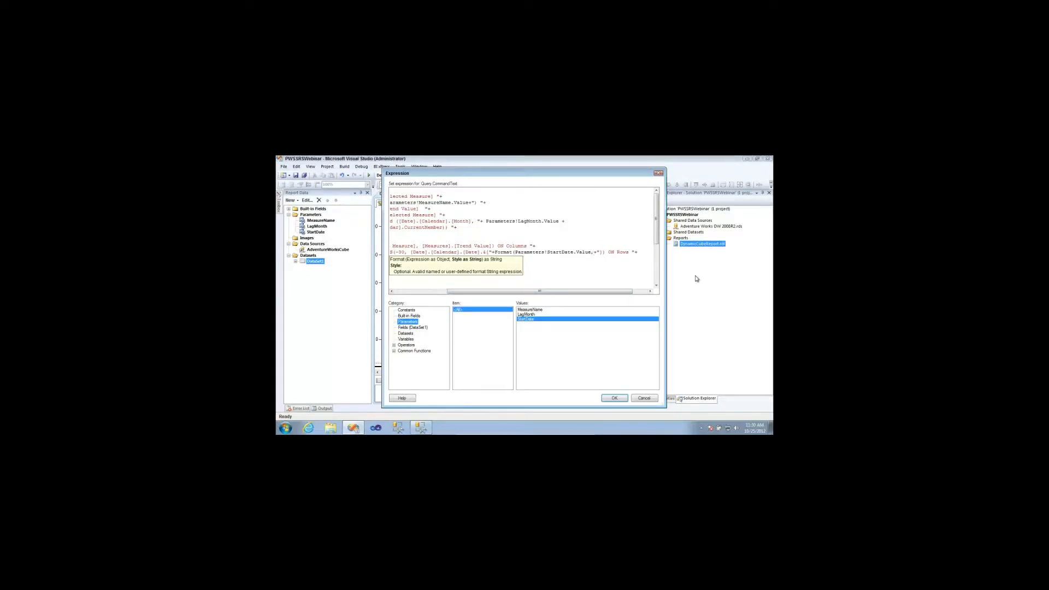
{"action": "type", "text": "\"yyyyMMdd"}
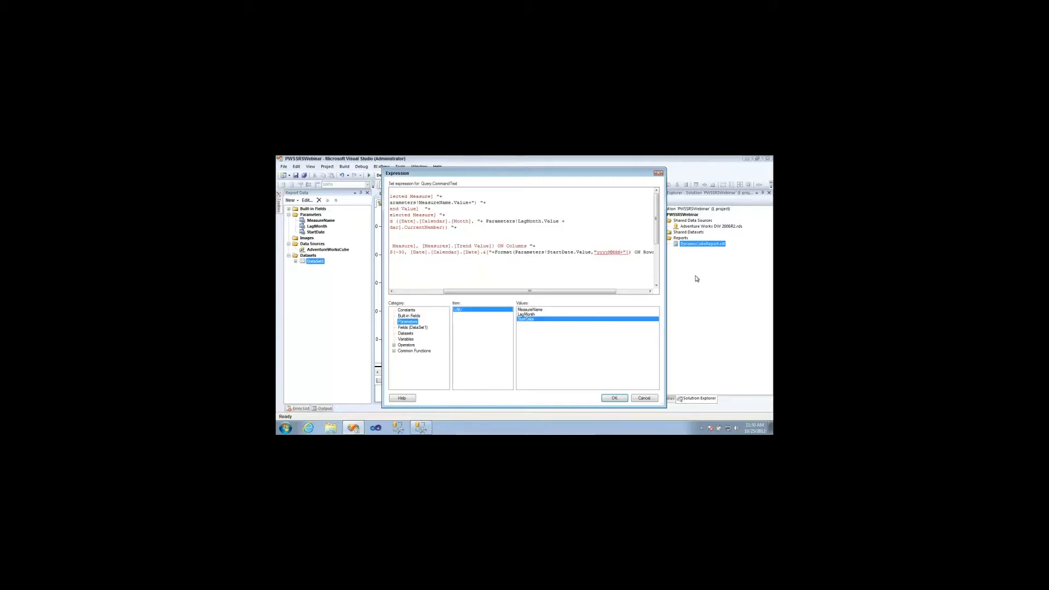
{"action": "type", "text": "\")"}
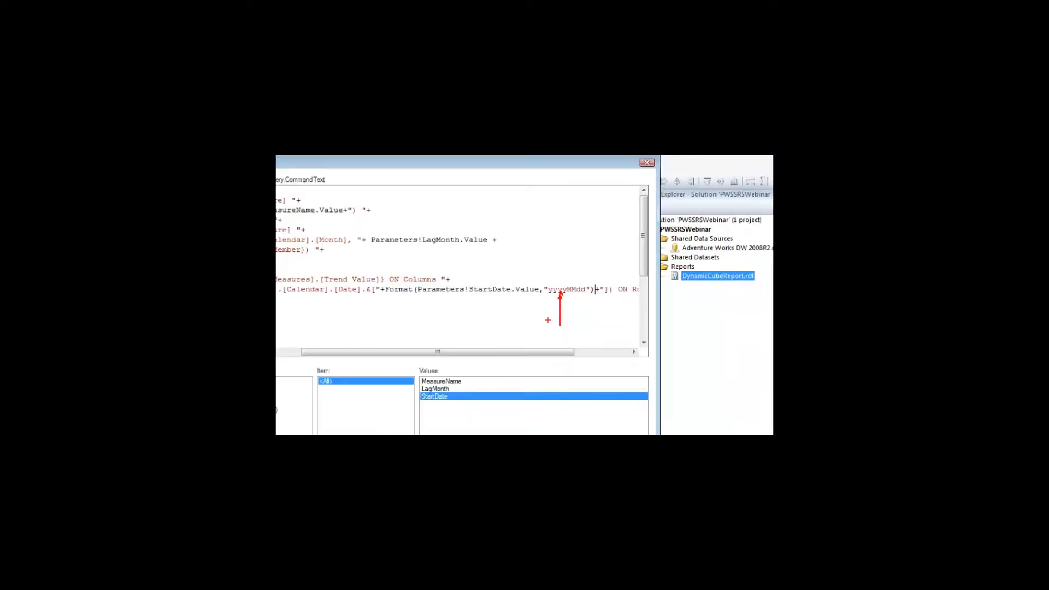
- Widen the expression editor, remove the trailing plus sign after [Adventure Works], and accept the query expression
{"action": "left_click_drag", "start_coordinate": [666, 406], "coordinate": [720, 411]}
{"action": "left_click_drag", "start_coordinate": [534, 297], "coordinate": [474, 297]}
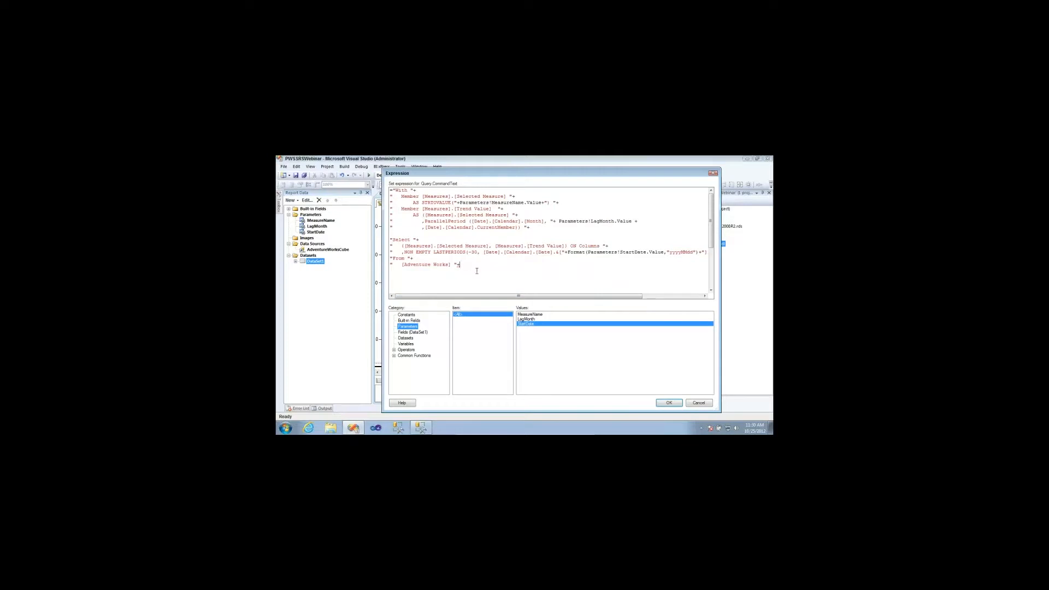
{"action": "key", "text": "BackSpace"}
{"action": "left_click", "coordinate": [669, 403]}
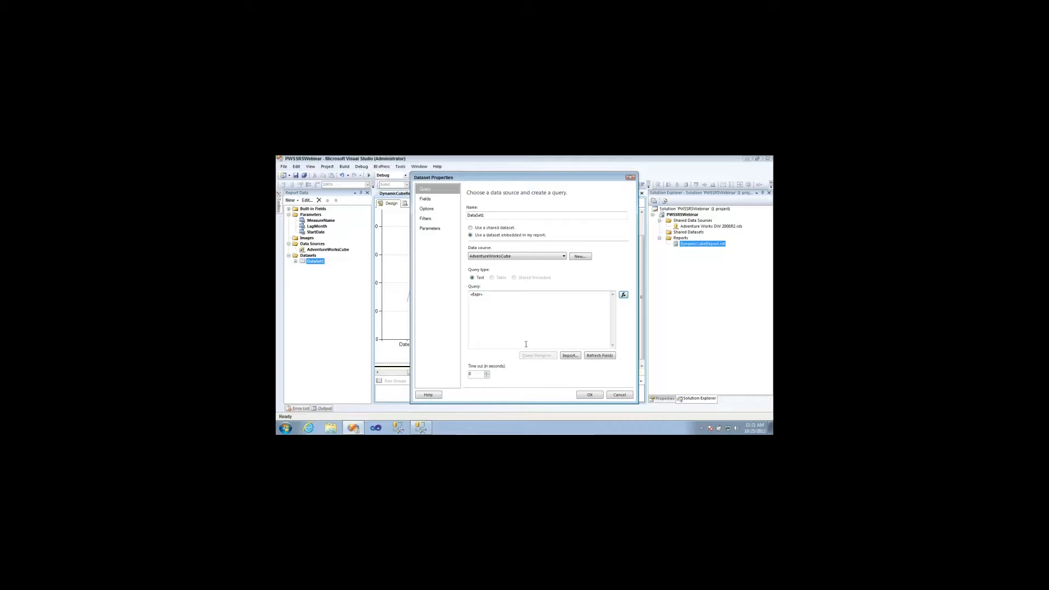
- Accept the DataSet1 properties, and copy the complete initial MDX query from SQL Server Management Studio
{"action": "left_click", "coordinate": [592, 396]}
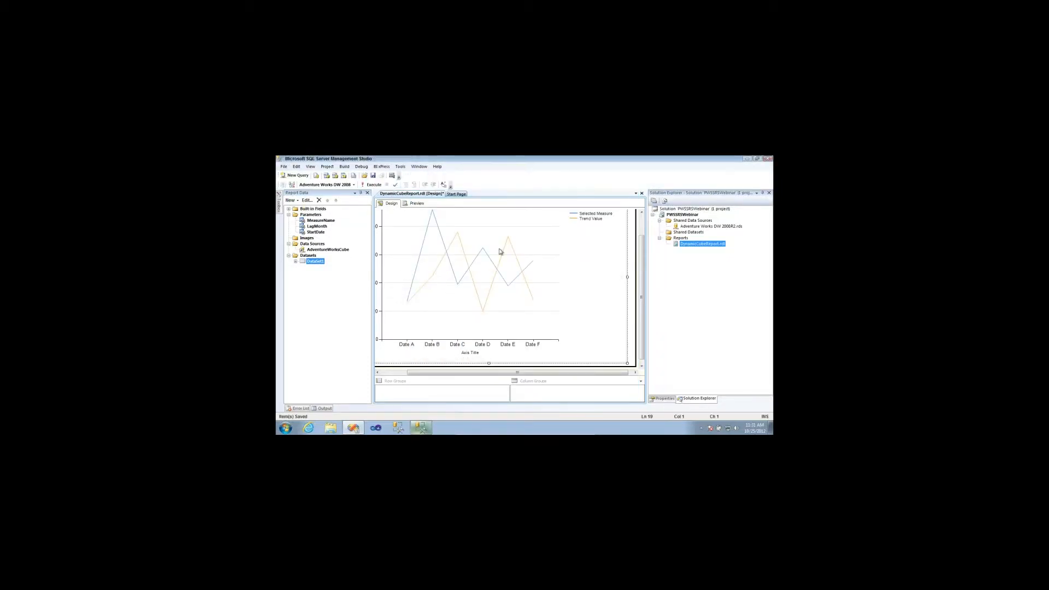
{"action": "scroll", "coordinate": [586, 262], "scroll_direction": "up", "scroll_amount": 5}
{"action": "left_click_drag", "start_coordinate": [492, 310], "coordinate": [379, 220]}
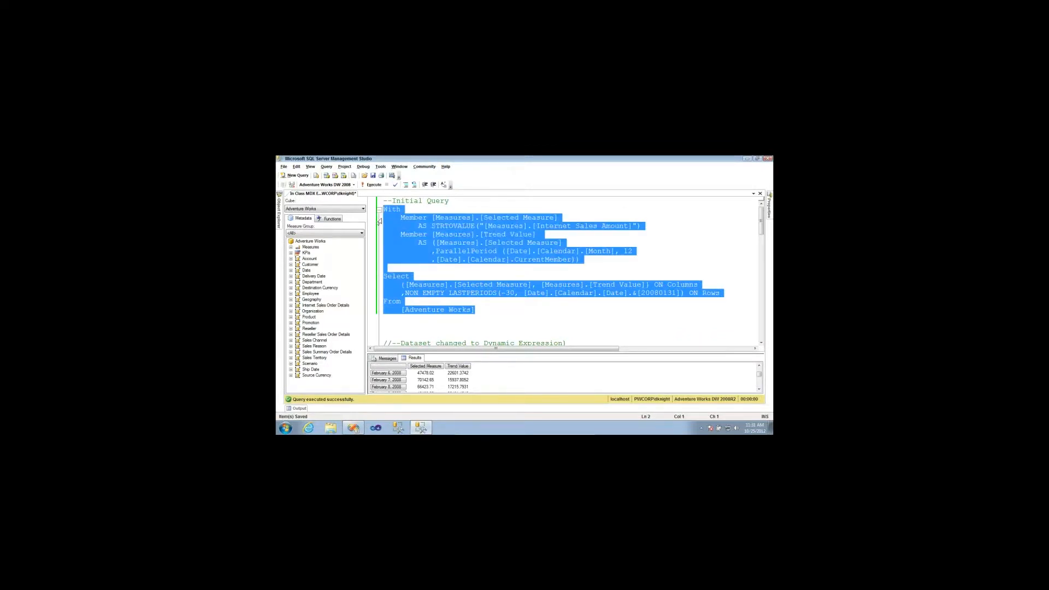
{"action": "key", "text": "alt+Tab"}
- Add a new embedded dataset named DataSet2 that uses the AdventureWorksCube data source
{"action": "right_click", "coordinate": [308, 255]}
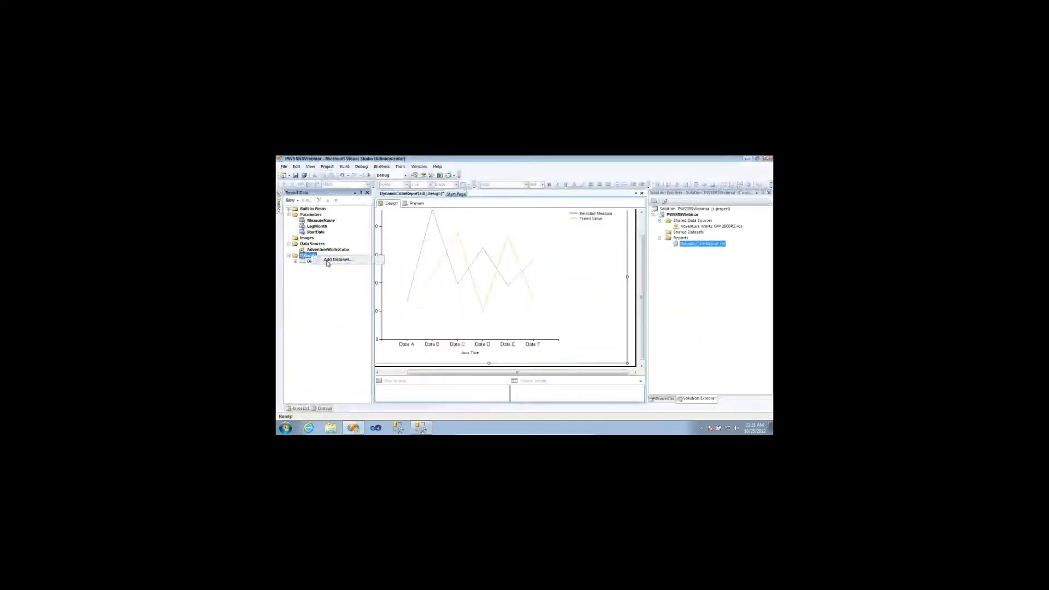
{"action": "left_click", "coordinate": [336, 261]}
{"action": "left_click", "coordinate": [506, 235]}
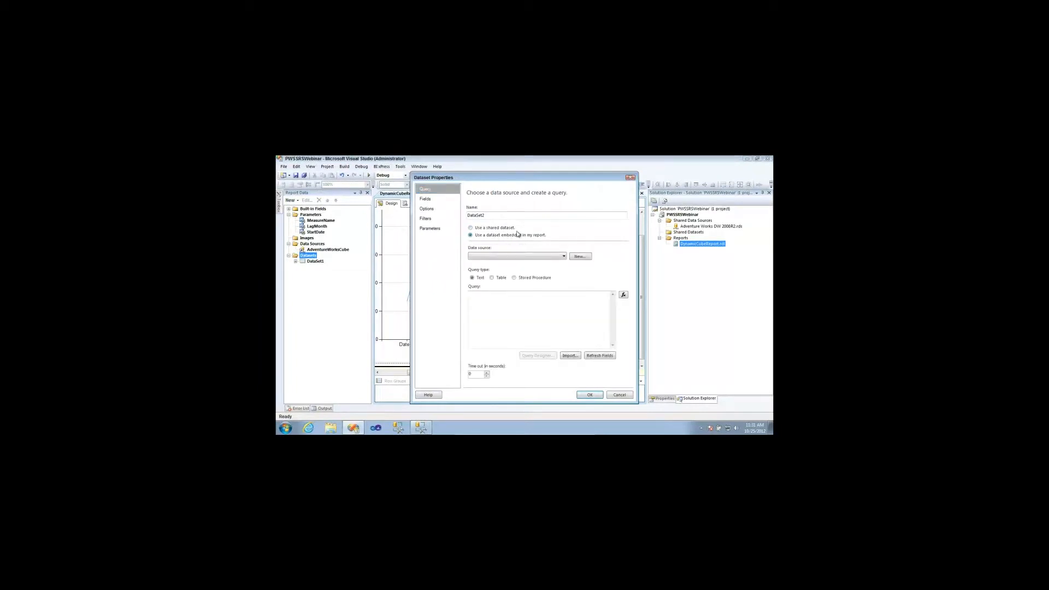
{"action": "left_click", "coordinate": [505, 256]}
{"action": "left_click", "coordinate": [505, 263]}
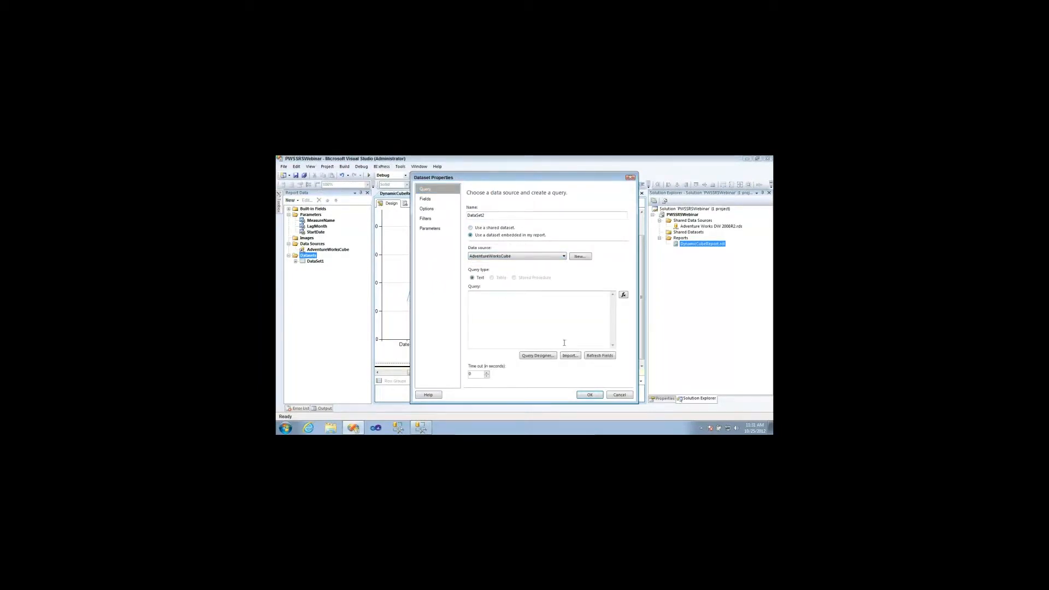
- Paste the initial MDX query into the query designer's text mode for the new dataset and execute it
{"action": "left_click", "coordinate": [538, 355]}
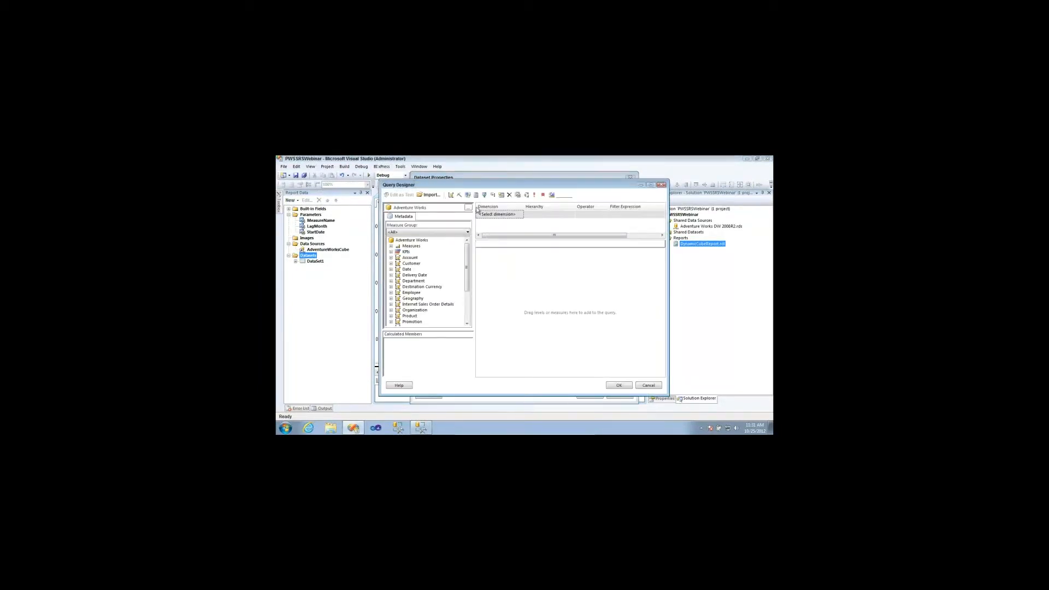
{"action": "left_click", "coordinate": [553, 195]}
{"action": "left_click_drag", "start_coordinate": [644, 206], "coordinate": [478, 206]}
{"action": "key", "text": "ctrl+v"}
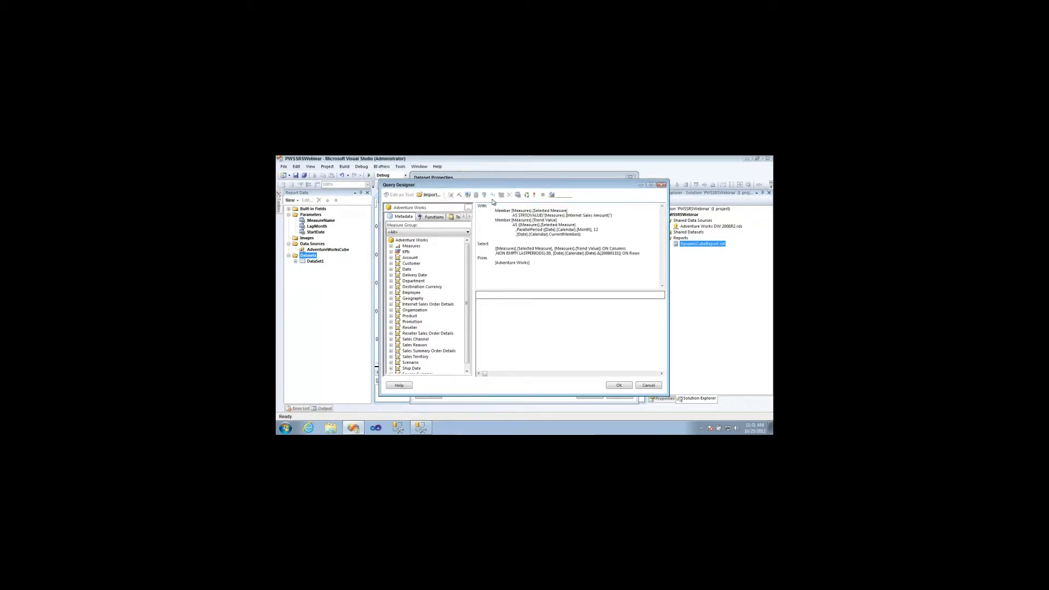
{"action": "left_click", "coordinate": [534, 196]}
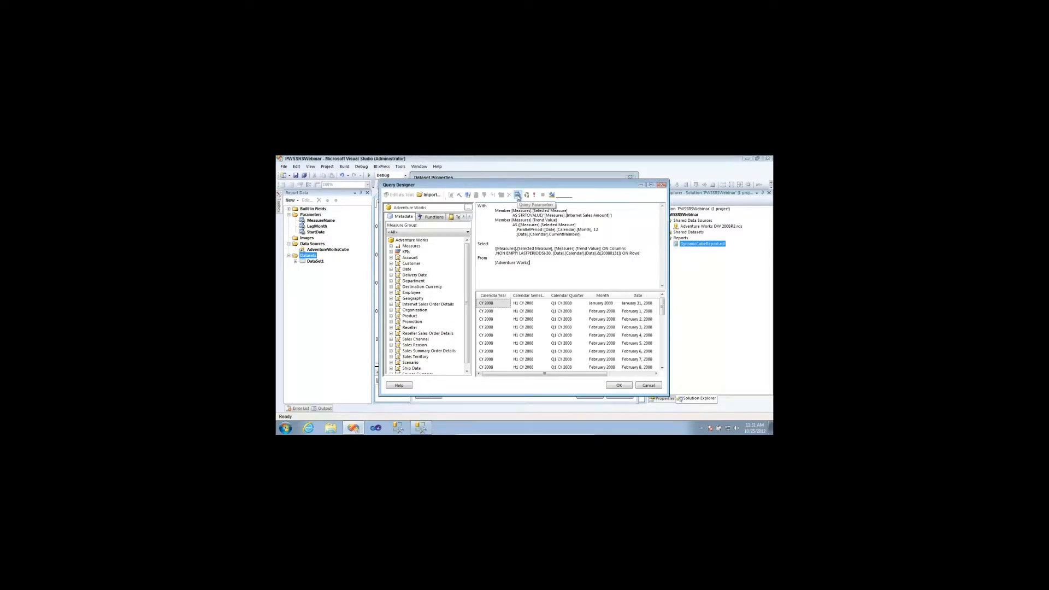
- Check the query parameters option, highlight the Internet Sales Amount measure in the query, and discard the designer query and new dataset
{"action": "left_click", "coordinate": [518, 195]}
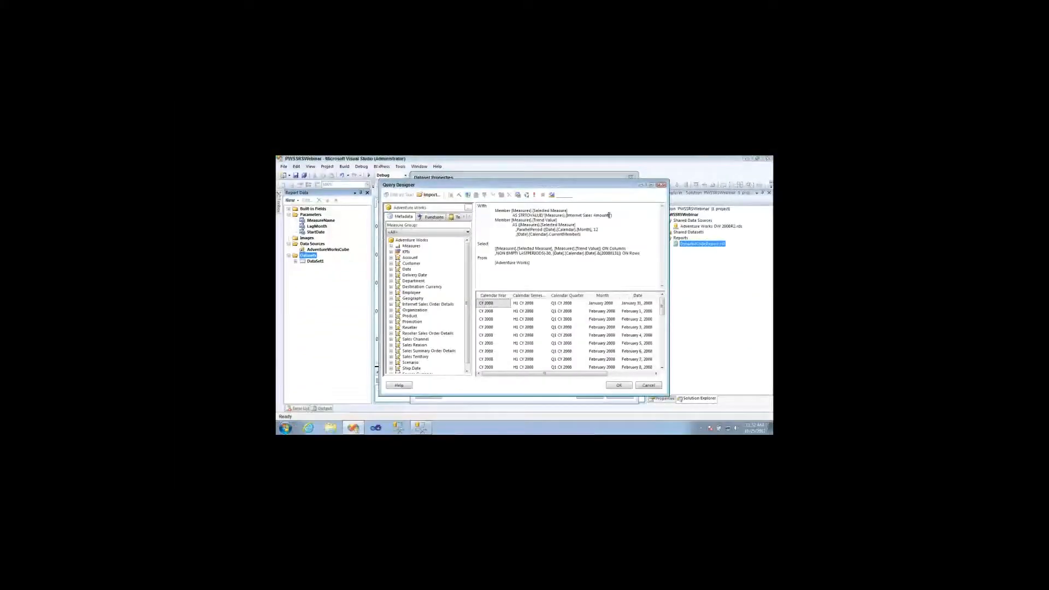
{"action": "left_click_drag", "start_coordinate": [609, 215], "coordinate": [564, 216]}
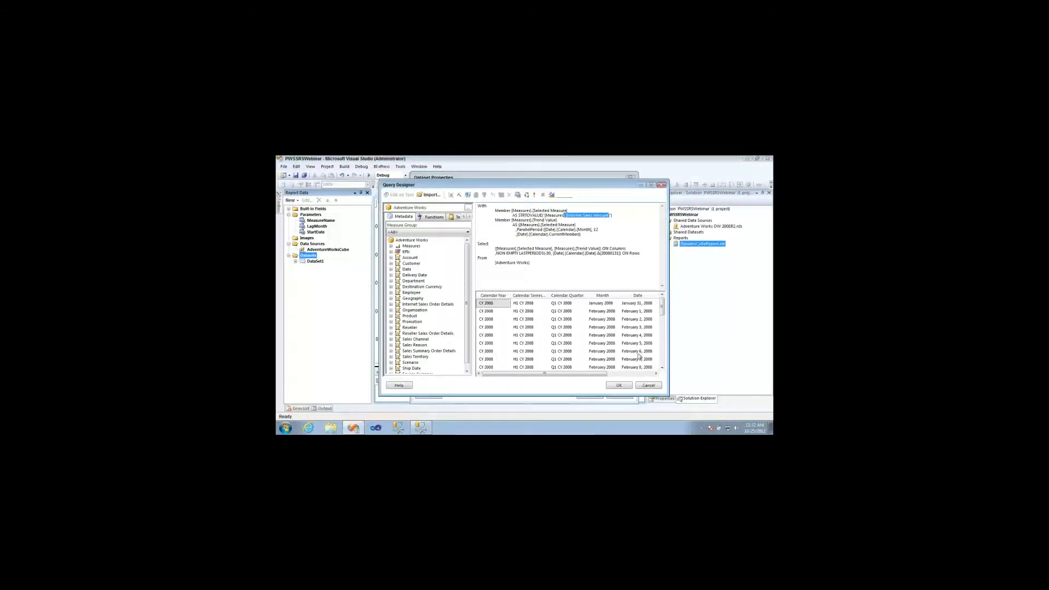
{"action": "left_click", "coordinate": [648, 386]}
{"action": "key", "text": "Return"}
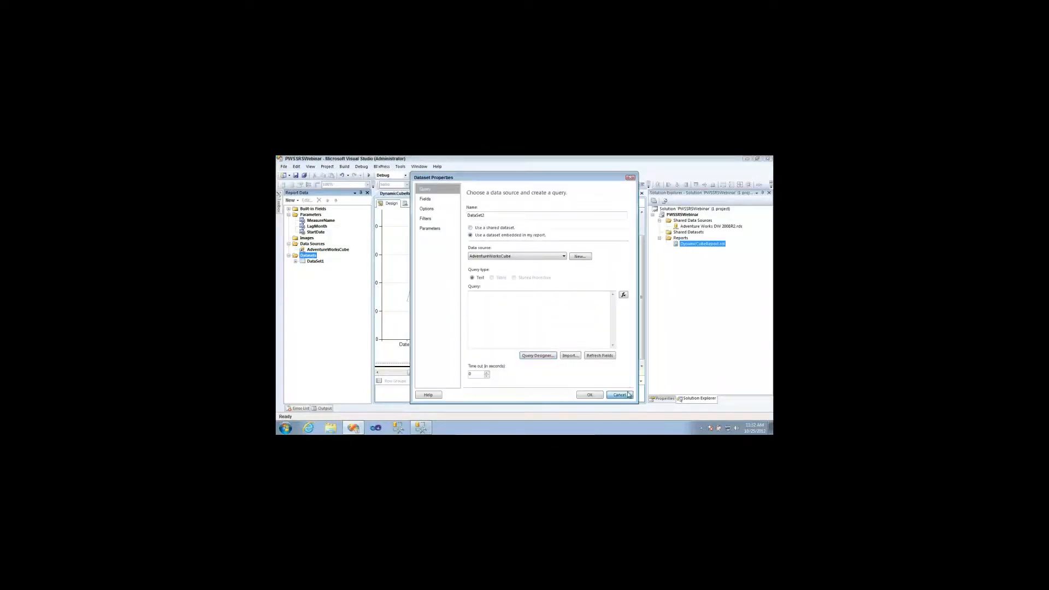
{"action": "left_click", "coordinate": [620, 394]}
- Reopen the query expression of DataSet1, review its parameter references, and accept the expression and dataset properties
{"action": "left_click", "coordinate": [296, 262]}
{"action": "double_click", "coordinate": [309, 264]}
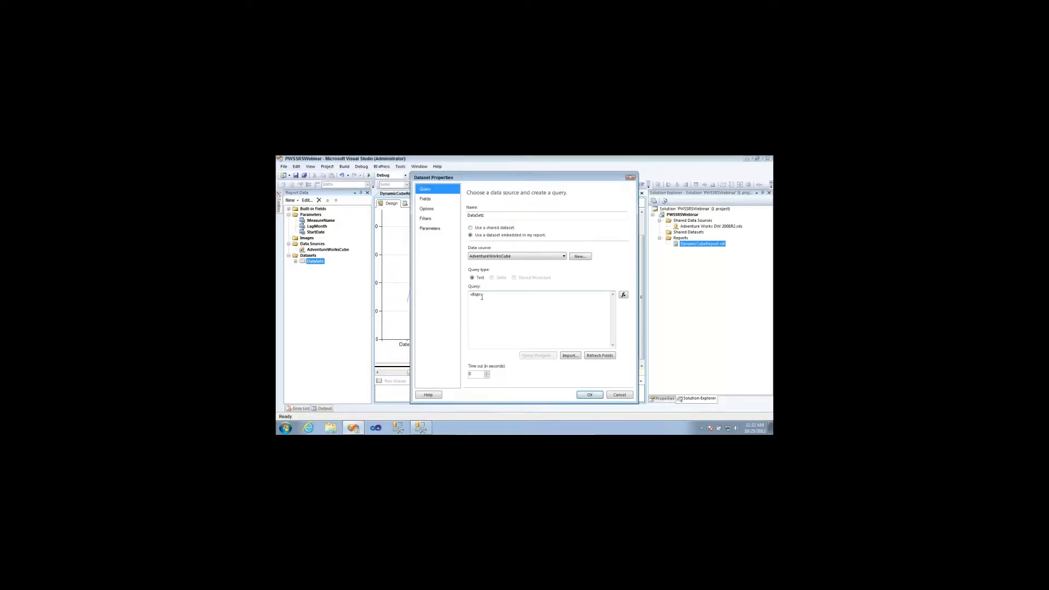
{"action": "left_click", "coordinate": [483, 296]}
{"action": "left_click", "coordinate": [623, 295]}
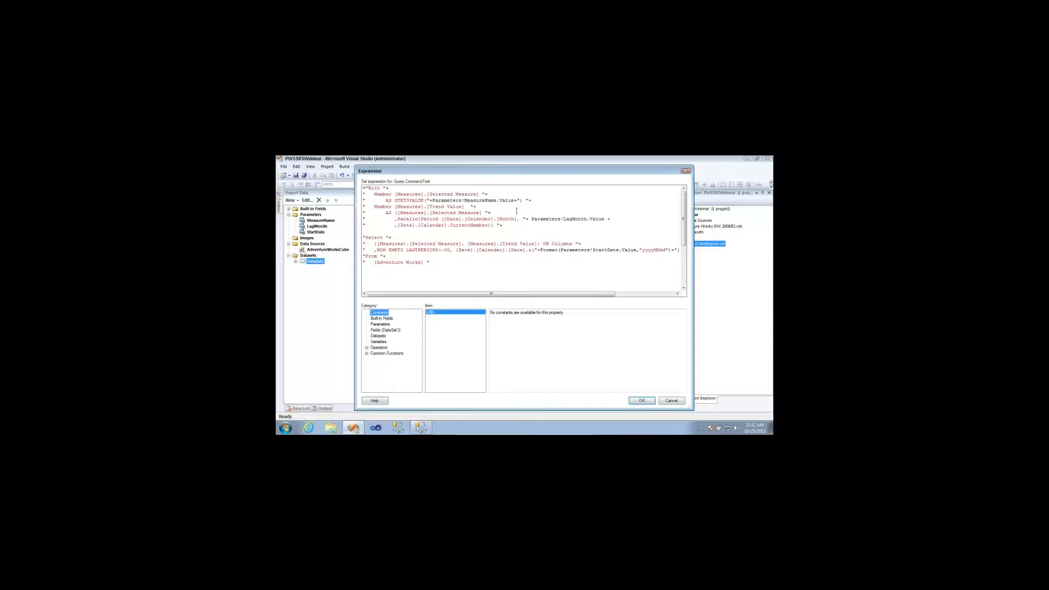
{"action": "left_click", "coordinate": [642, 401]}
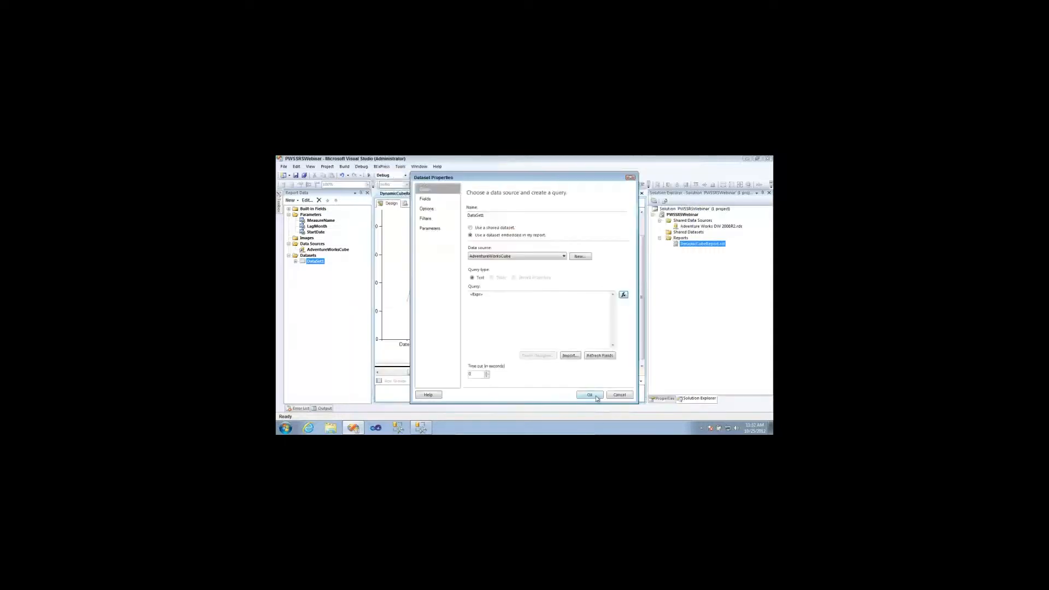
{"action": "left_click", "coordinate": [594, 396]}
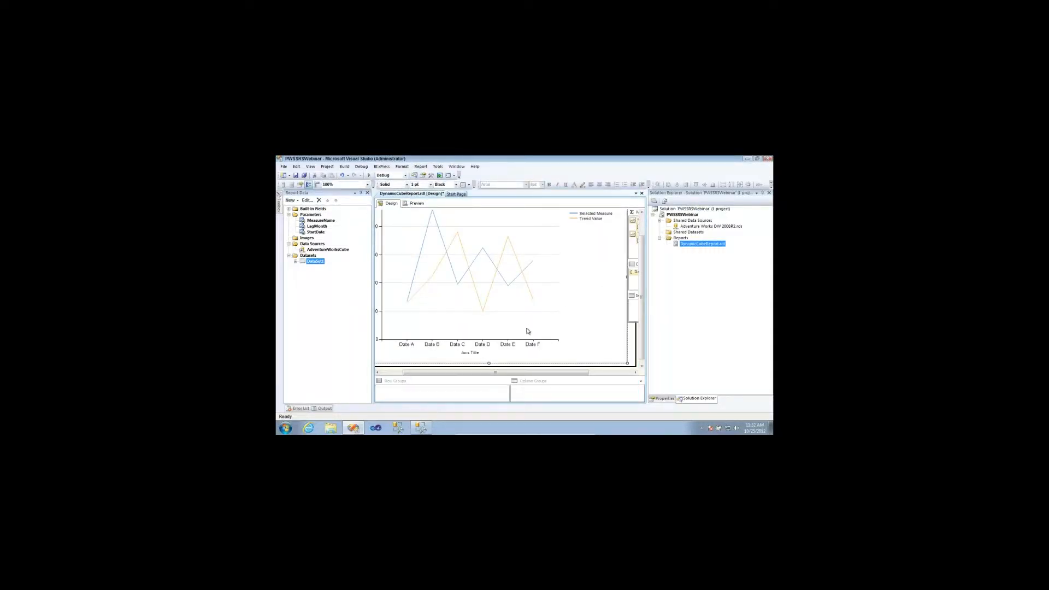
- Preview the report for Internet Sales Amount starting 1/1/2007 with the months back set to 12
{"action": "left_click_drag", "start_coordinate": [528, 374], "coordinate": [472, 355]}
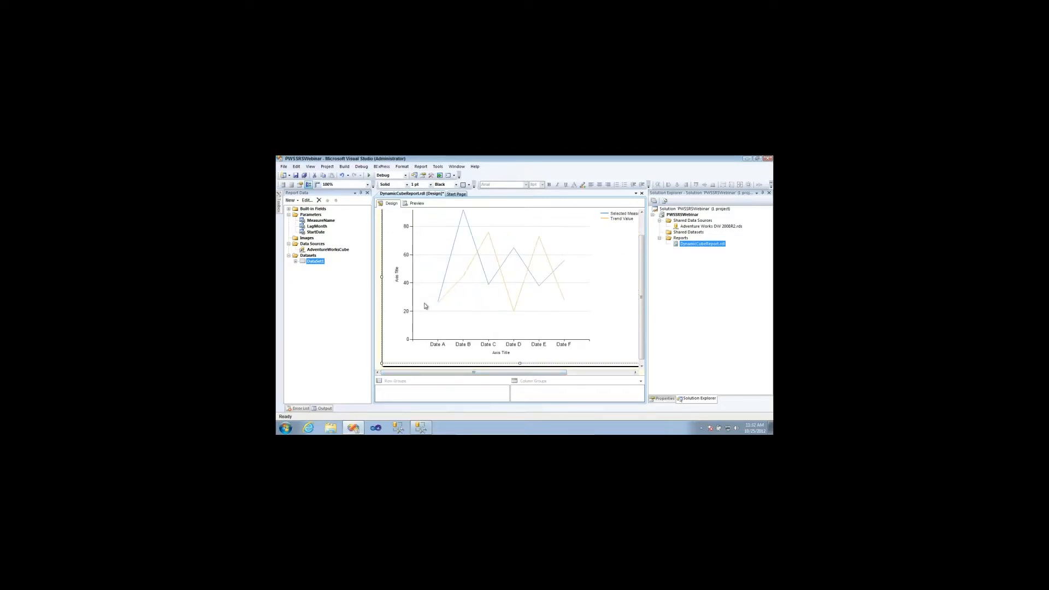
{"action": "left_click", "coordinate": [316, 226]}
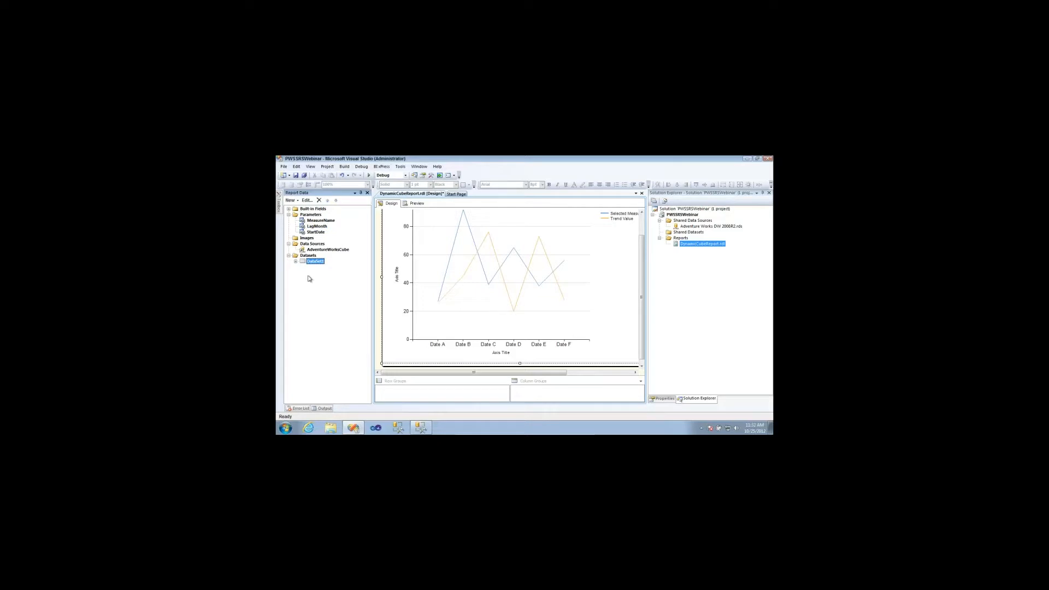
{"action": "left_click", "coordinate": [415, 205]}
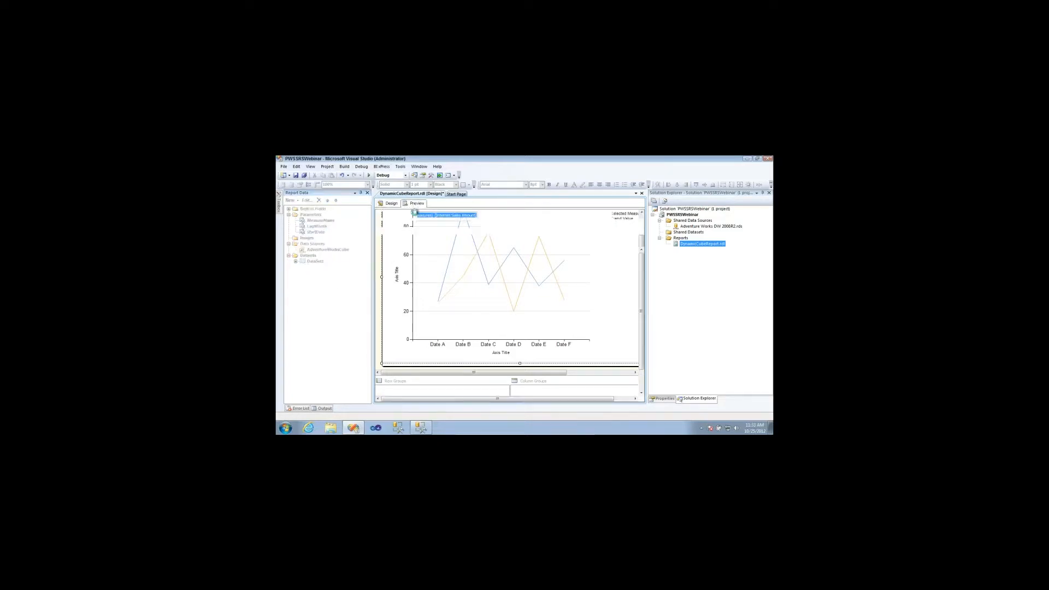
{"action": "left_click", "coordinate": [558, 216]}
{"action": "left_click", "coordinate": [546, 248]}
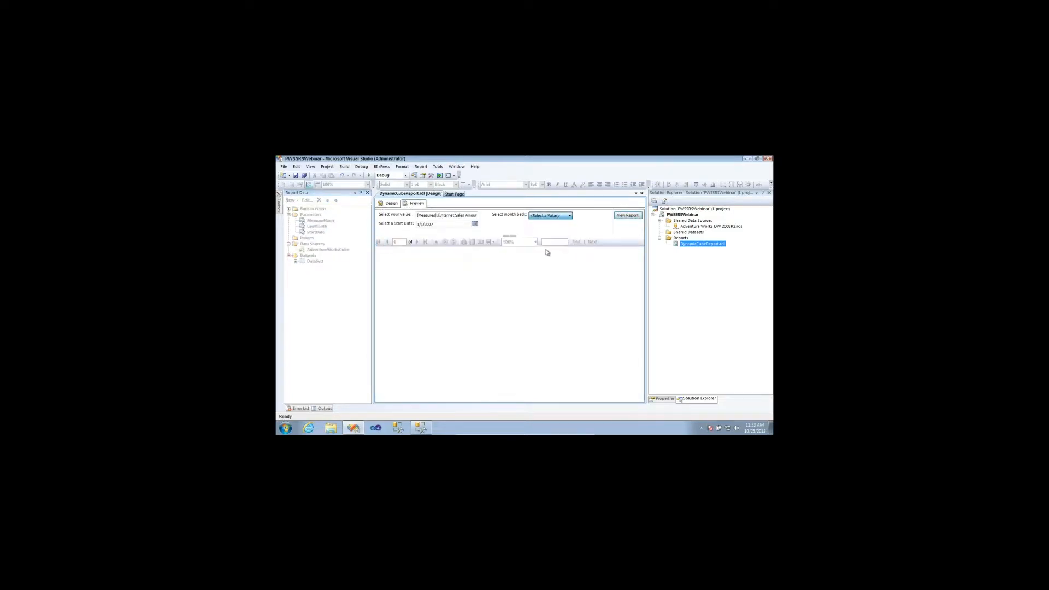
{"action": "left_click", "coordinate": [547, 217]}
{"action": "left_click", "coordinate": [541, 242]}
{"action": "left_click", "coordinate": [628, 216]}
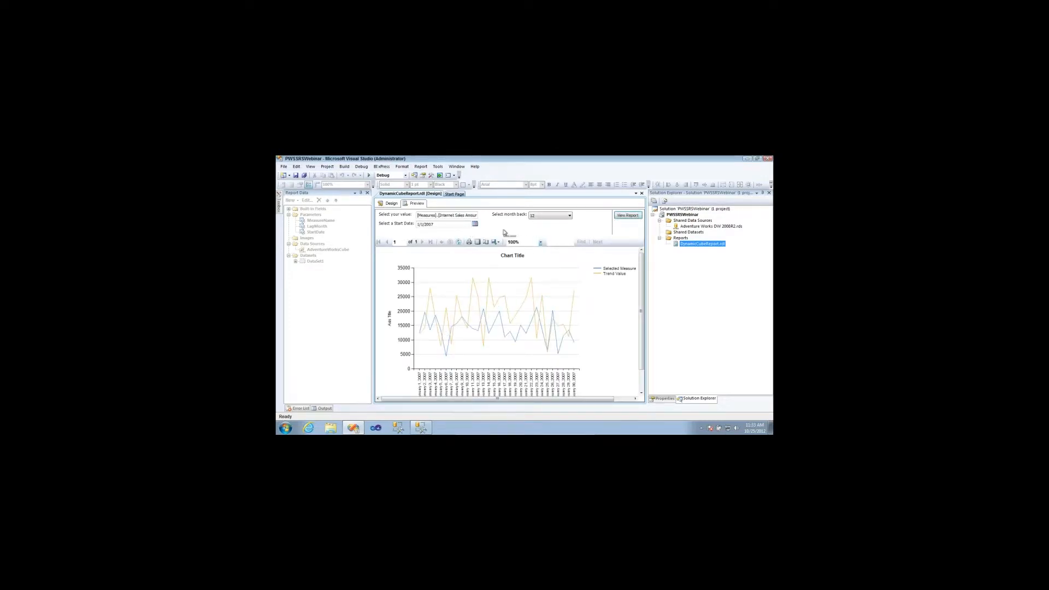
- Rerun the previewed report with the months back set to 6, and again with 3
{"action": "left_click", "coordinate": [559, 217]}
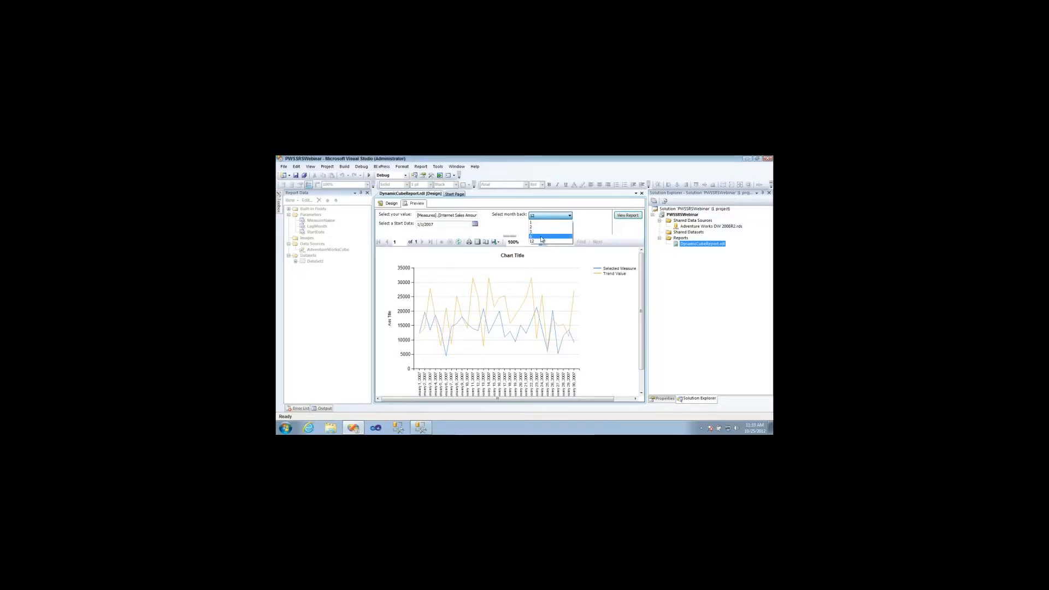
{"action": "left_click", "coordinate": [542, 237]}
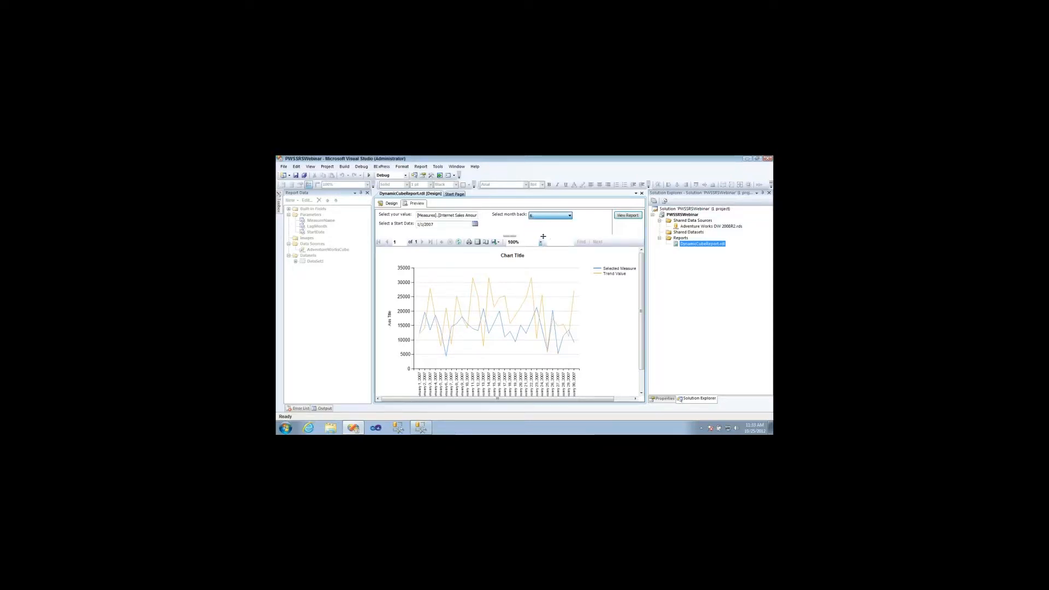
{"action": "left_click", "coordinate": [626, 216]}
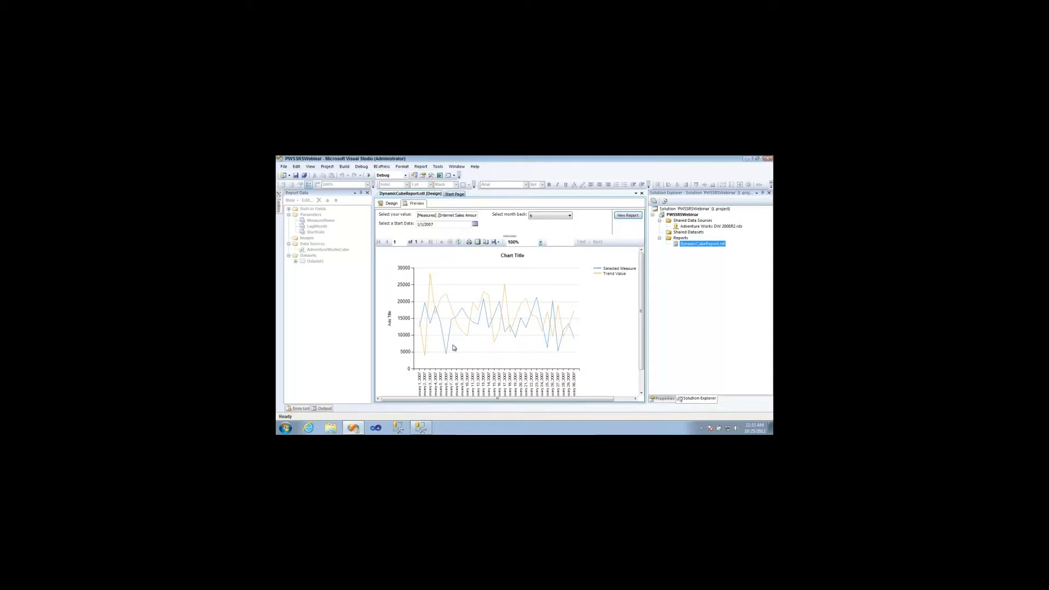
{"action": "left_click", "coordinate": [541, 217]}
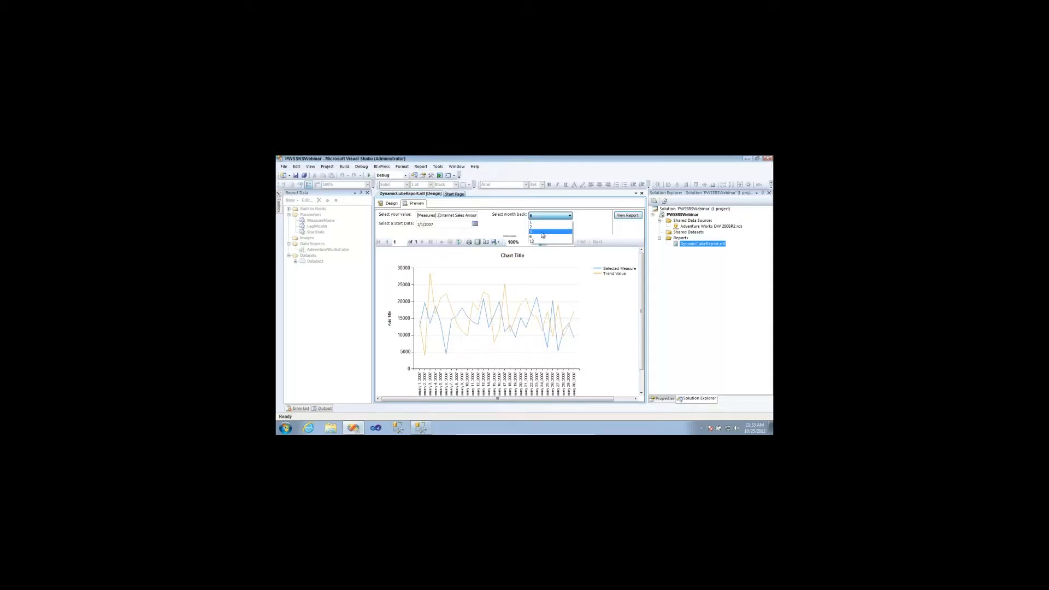
{"action": "left_click", "coordinate": [543, 233]}
{"action": "left_click", "coordinate": [628, 215]}
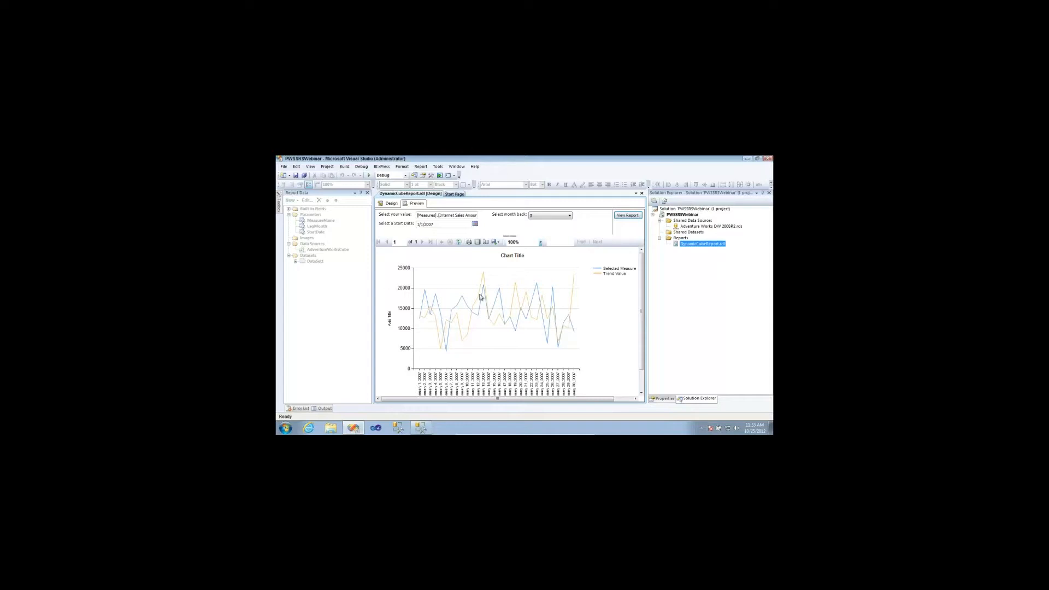
- Set the report's start date to 3/1/2007, rerun the preview, and examine the dates along the chart's axis
{"action": "left_click", "coordinate": [475, 225]}
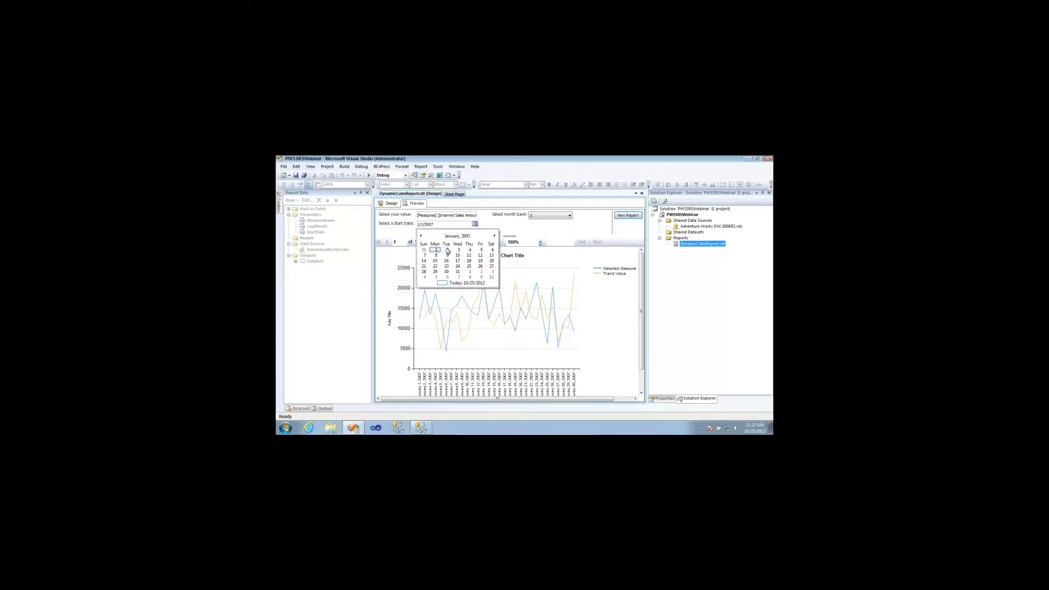
{"action": "left_click", "coordinate": [495, 235]}
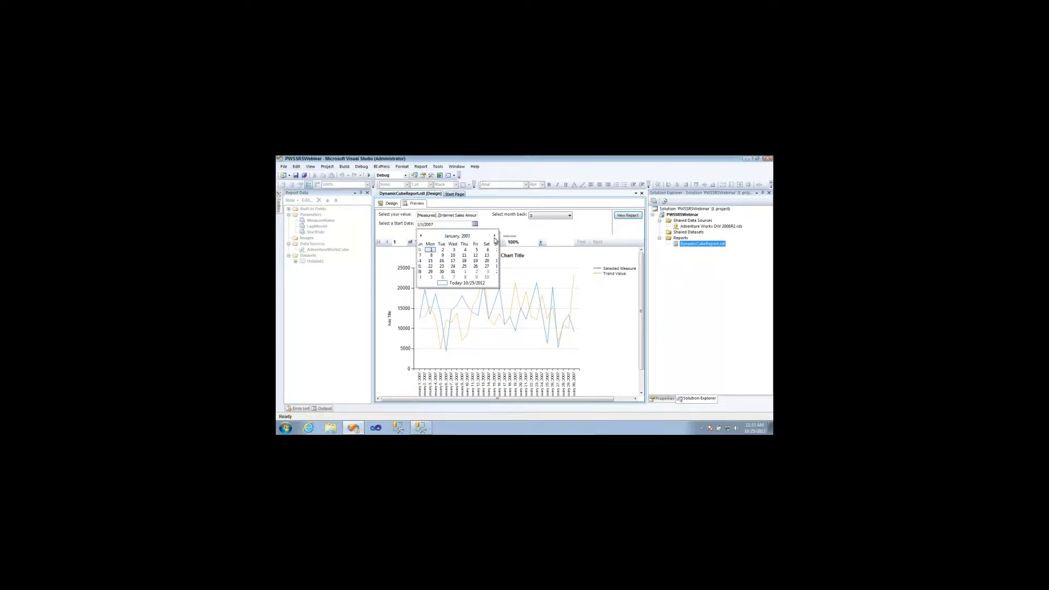
{"action": "left_click", "coordinate": [494, 235]}
{"action": "left_click", "coordinate": [469, 250]}
{"action": "left_click", "coordinate": [628, 215]}
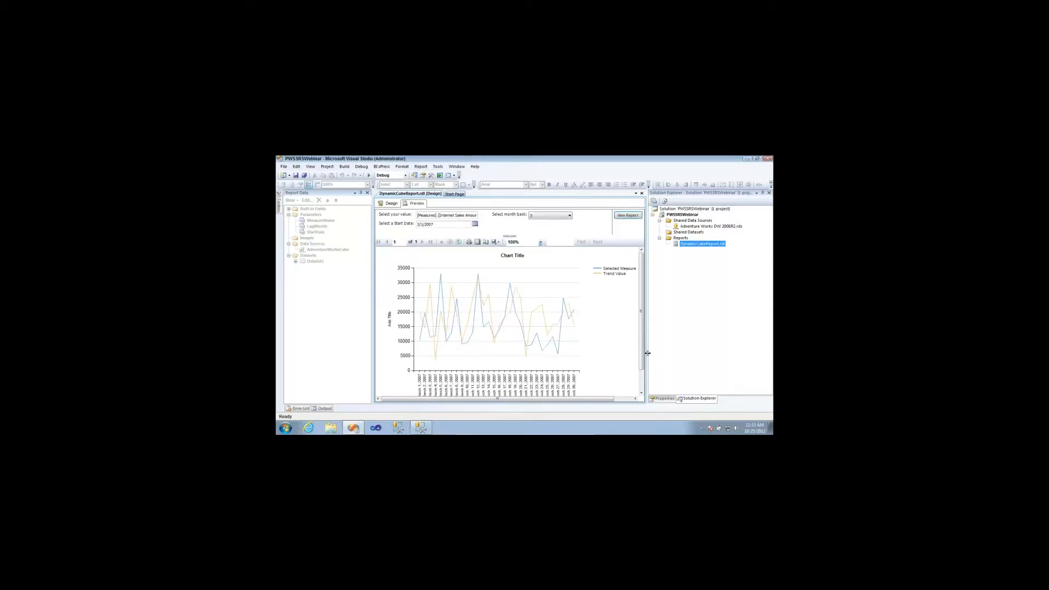
{"action": "scroll", "coordinate": [558, 374], "scroll_direction": "down", "scroll_amount": 1}
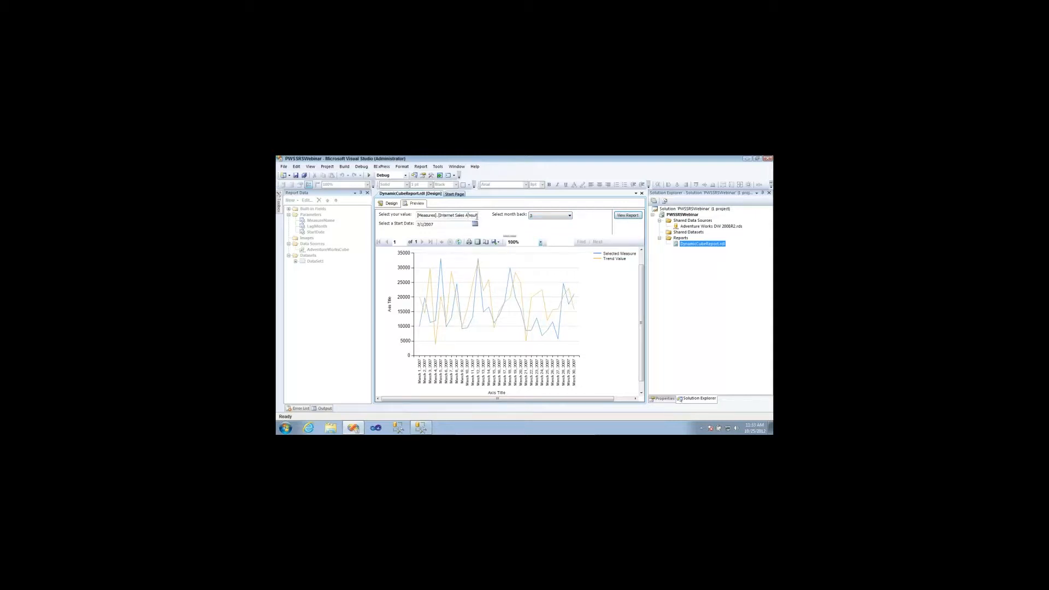
- Change the report's measure value to [Measures].[Internet Tax Amount], rerun the report and view the resulting chart
{"action": "left_click_drag", "start_coordinate": [440, 216], "coordinate": [479, 220]}
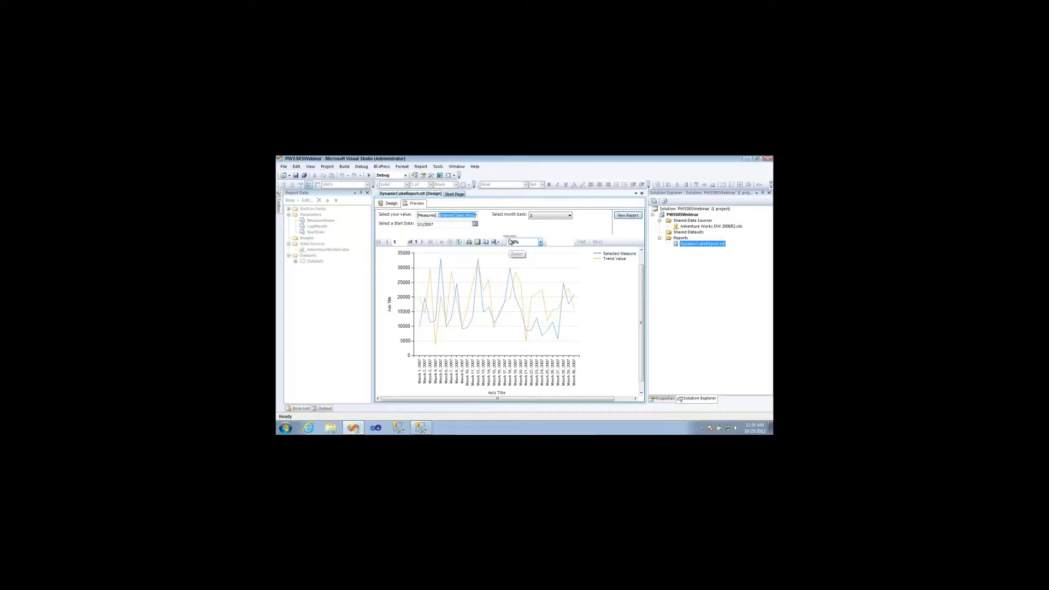
{"action": "key", "text": "Right"}
{"action": "key", "text": "BackSpace"}
{"action": "key", "text": "BackSpace"}
{"action": "key", "text": "BackSpace"}
{"action": "key", "text": "BackSpace"}
{"action": "type", "text": "Ta"}
{"action": "type", "text": "t]"}
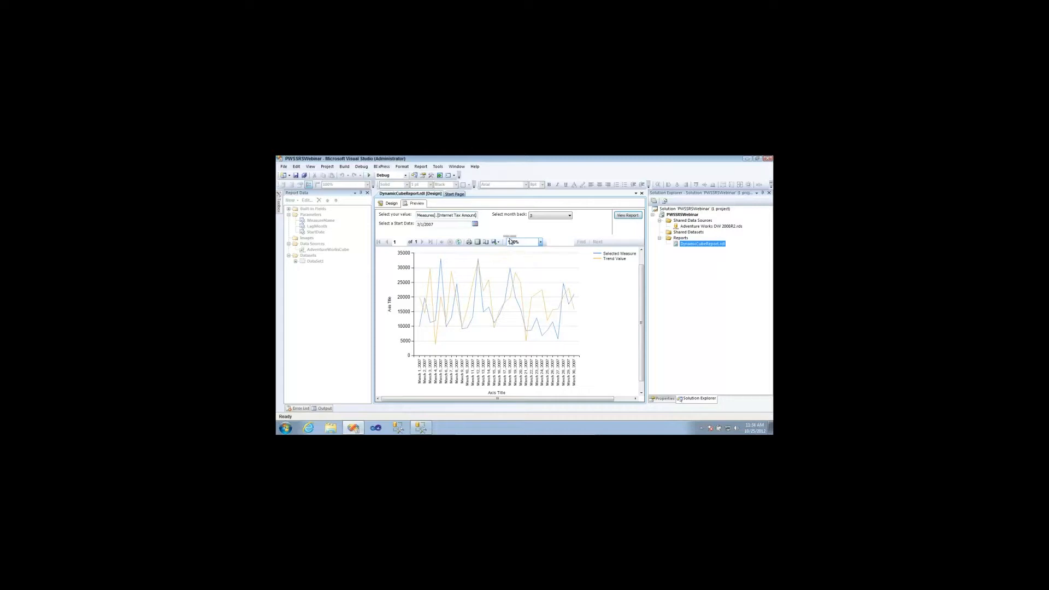
{"action": "left_click", "coordinate": [638, 217]}
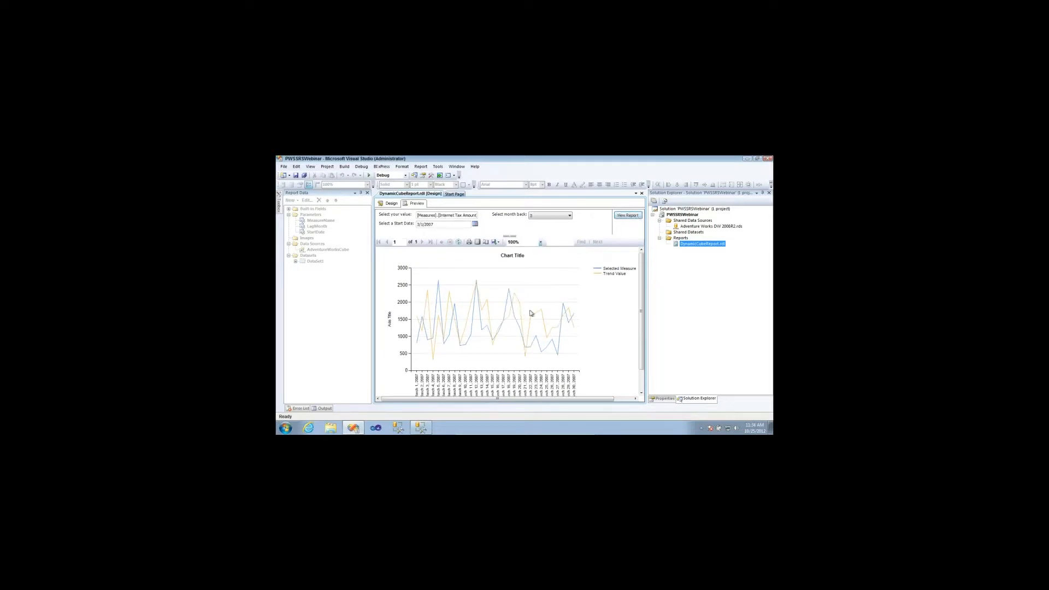
{"action": "mouse_move", "coordinate": [642, 304]}
{"action": "left_mouse_down"}
{"action": "mouse_move", "coordinate": [643, 324]}
{"action": "mouse_move", "coordinate": [643, 308]}
{"action": "left_mouse_up"}
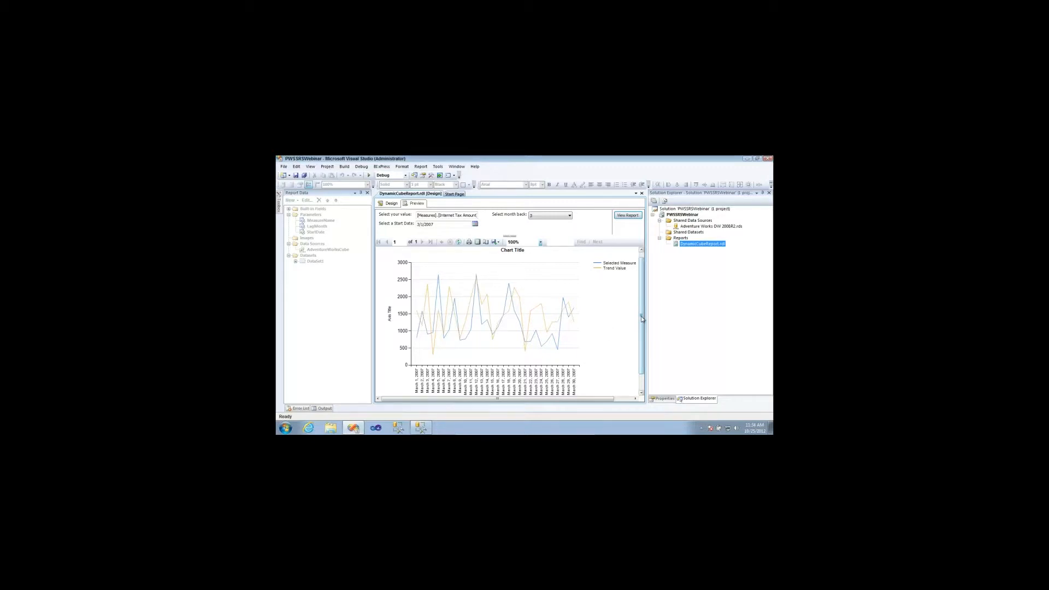
{"action": "left_click_drag", "start_coordinate": [641, 316], "coordinate": [641, 309]}
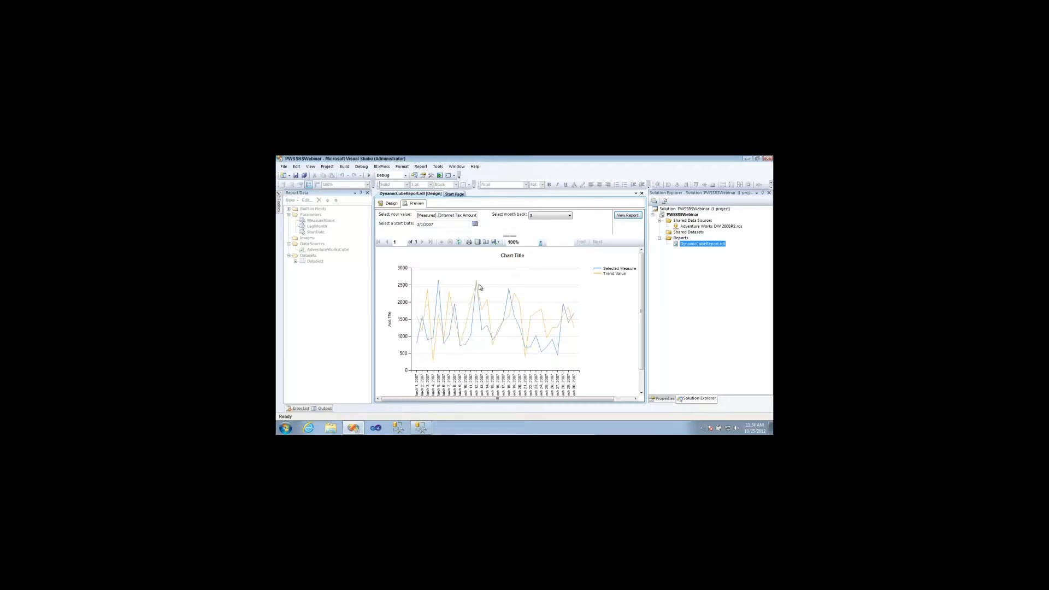
- Set the report's month back parameter to 12
{"action": "left_click", "coordinate": [550, 216]}
{"action": "left_click", "coordinate": [560, 241]}
{"action": "left_click", "coordinate": [565, 216]}
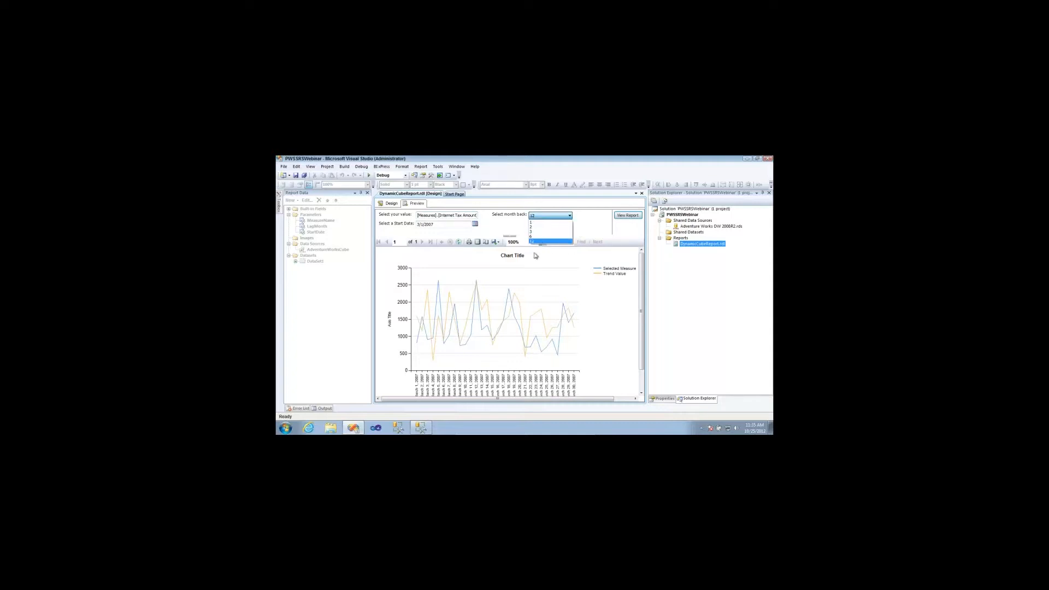
{"action": "left_click", "coordinate": [500, 226]}
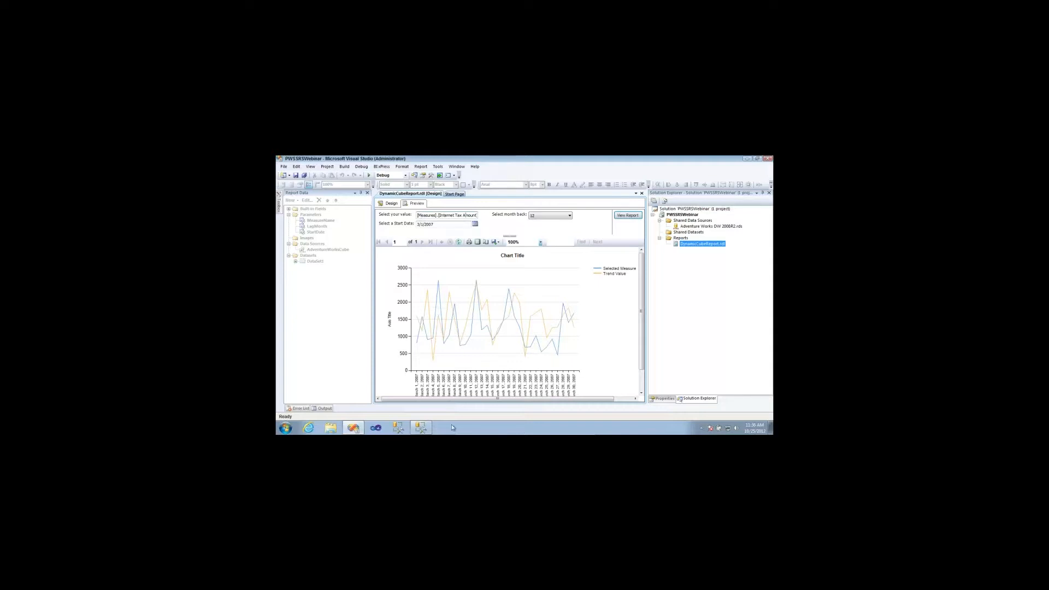
- Switch to SQL Server Management Studio, run the cube metadata query for Adventure Works measures and enlarge the results area
{"action": "left_click", "coordinate": [422, 429]}
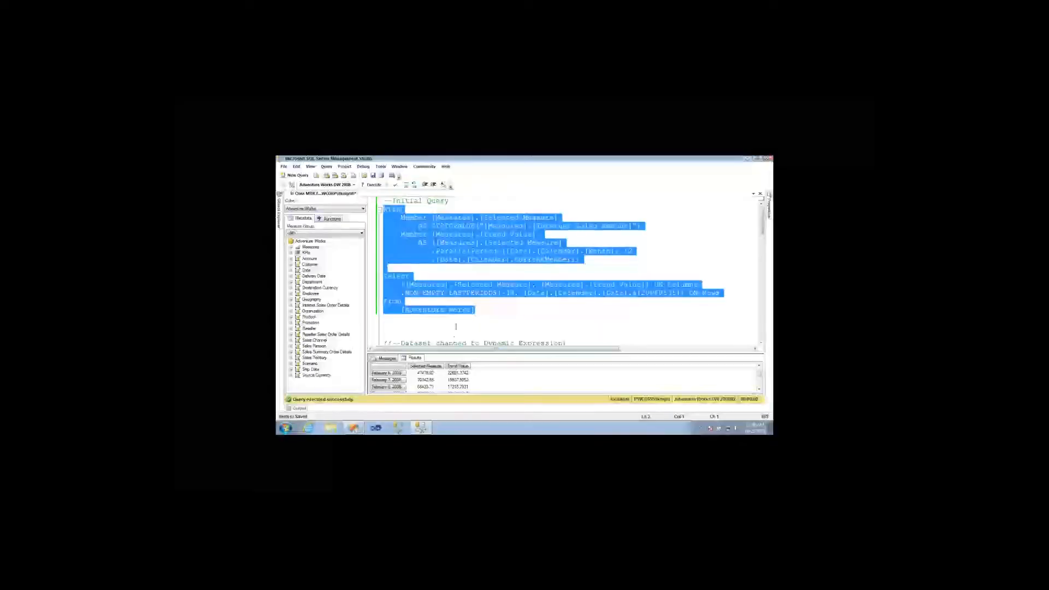
{"action": "left_click", "coordinate": [458, 330]}
{"action": "scroll", "coordinate": [457, 331], "scroll_direction": "down", "scroll_amount": 2}
{"action": "scroll", "coordinate": [458, 331], "scroll_direction": "down", "scroll_amount": 5}
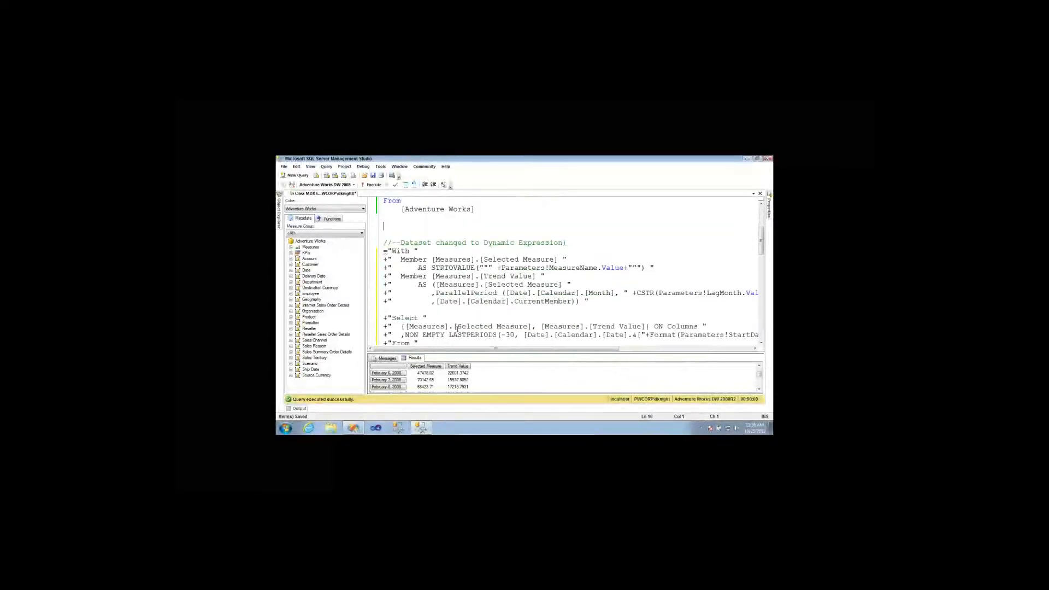
{"action": "left_click_drag", "start_coordinate": [495, 285], "coordinate": [387, 259]}
{"action": "left_click", "coordinate": [413, 185]}
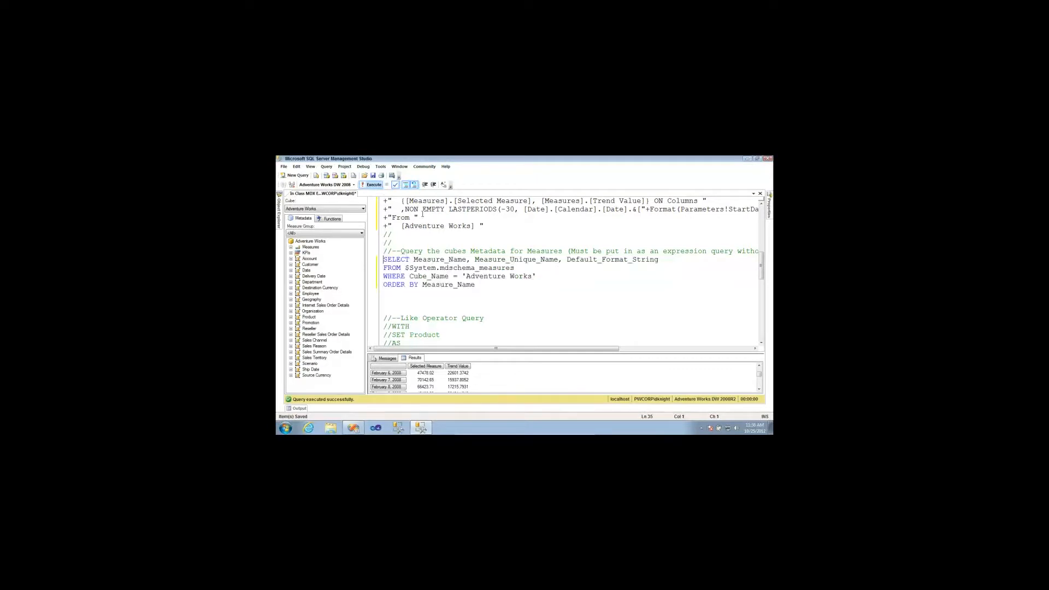
{"action": "left_click", "coordinate": [496, 293]}
{"action": "left_click_drag", "start_coordinate": [486, 285], "coordinate": [382, 259]}
{"action": "left_click", "coordinate": [365, 186]}
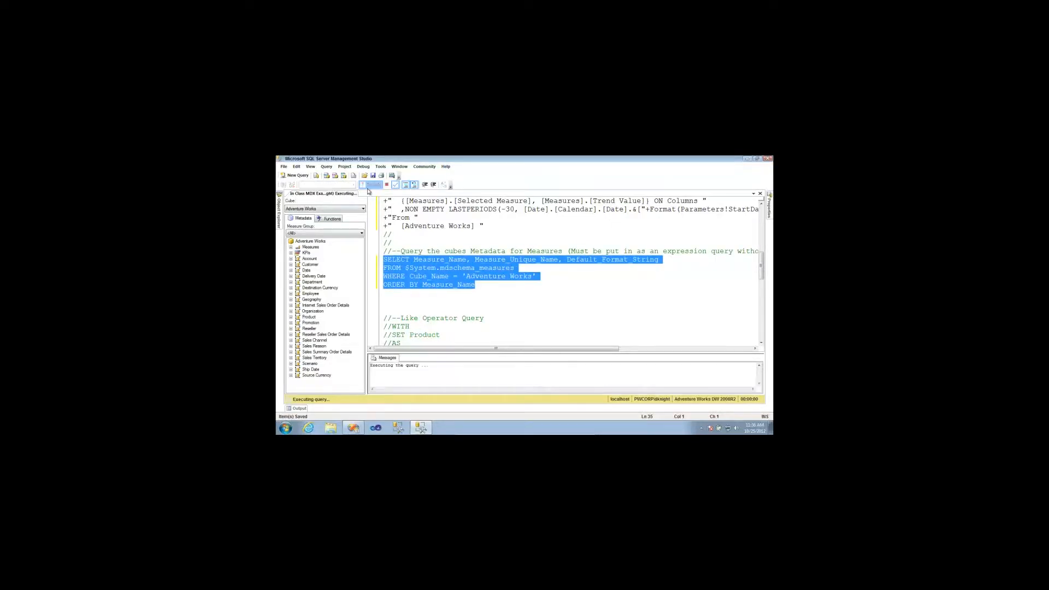
{"action": "left_click_drag", "start_coordinate": [459, 352], "coordinate": [454, 295]}
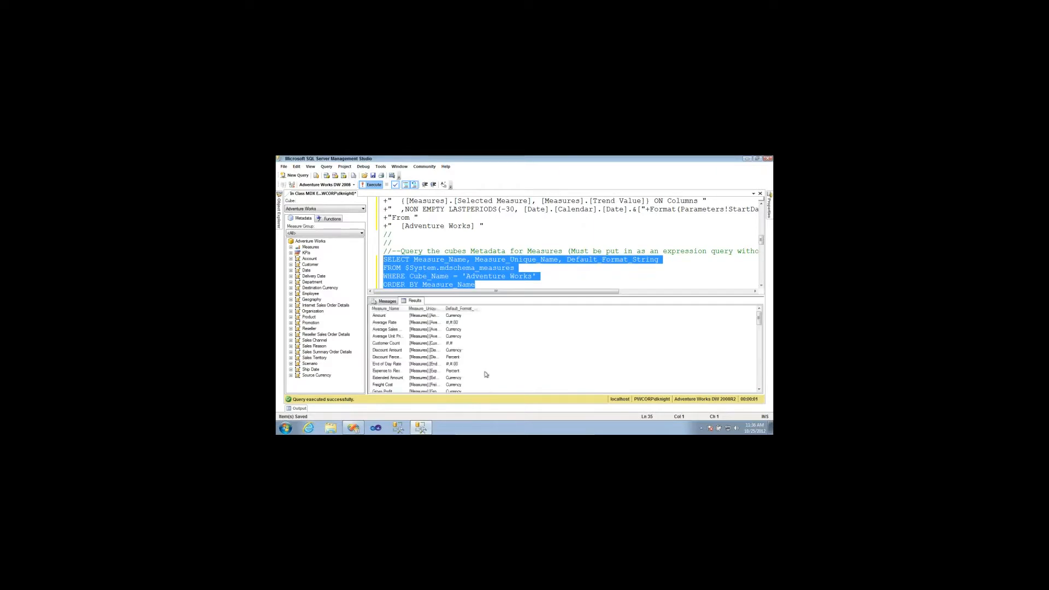
- Change the metadata query's source from measures to $System.mdschema_dimensions
{"action": "left_click", "coordinate": [423, 268]}
{"action": "left_click_drag", "start_coordinate": [517, 268], "coordinate": [405, 267]}
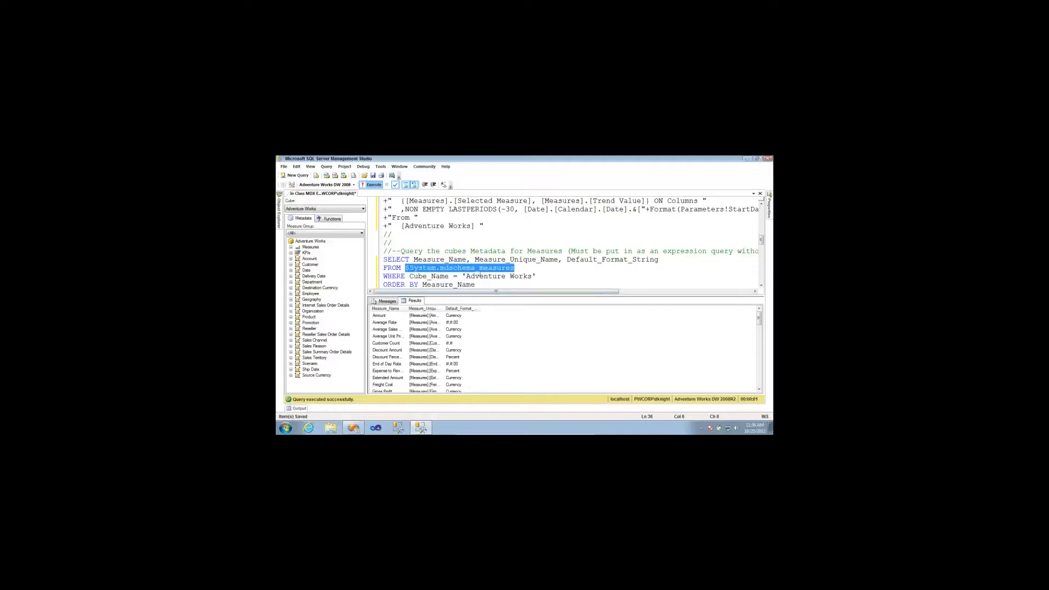
{"action": "left_click", "coordinate": [479, 268]}
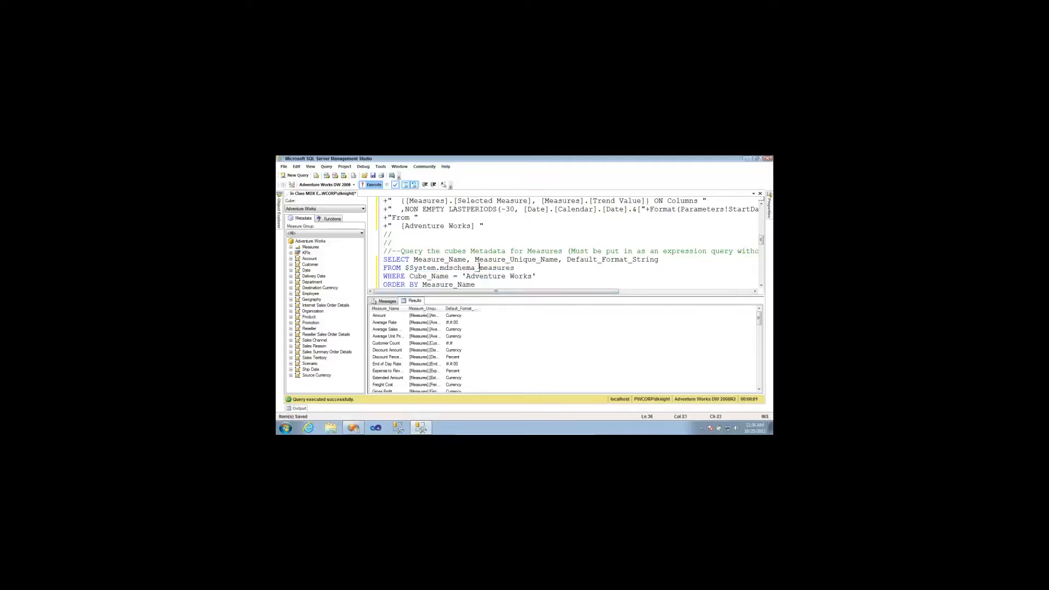
{"action": "left_click_drag", "start_coordinate": [480, 268], "coordinate": [512, 270]}
{"action": "type", "text": "dimension"}
{"action": "left_click_drag", "start_coordinate": [504, 283], "coordinate": [497, 277]}
{"action": "scroll", "coordinate": [493, 230], "scroll_direction": "up", "scroll_amount": 2}
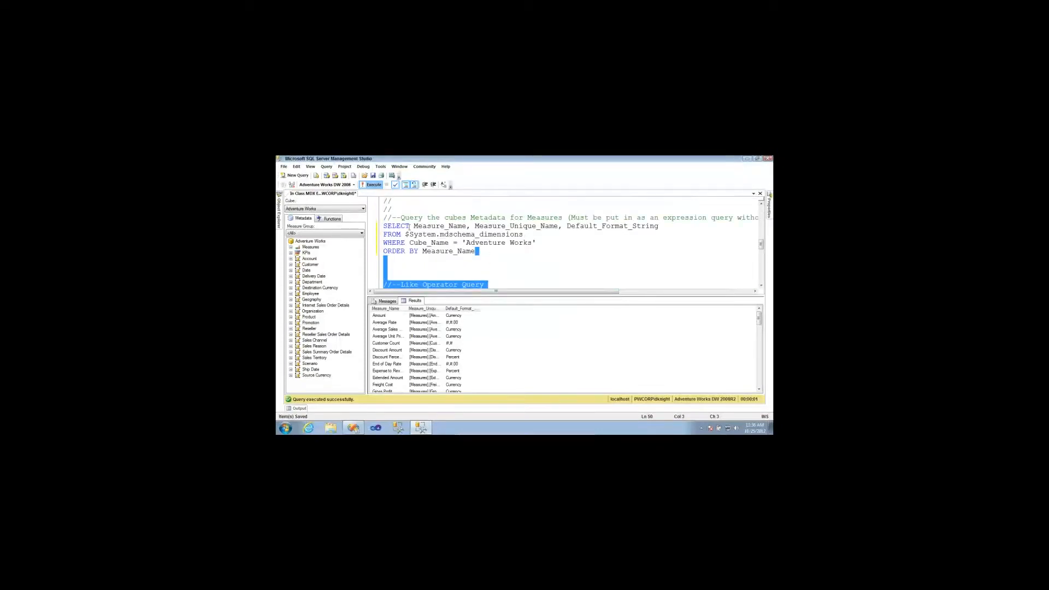
- Select all columns with *, comment out the measure column list, and run only the query's SELECT and FROM lines
{"action": "left_click", "coordinate": [413, 225]}
{"action": "type", "text": "*"}
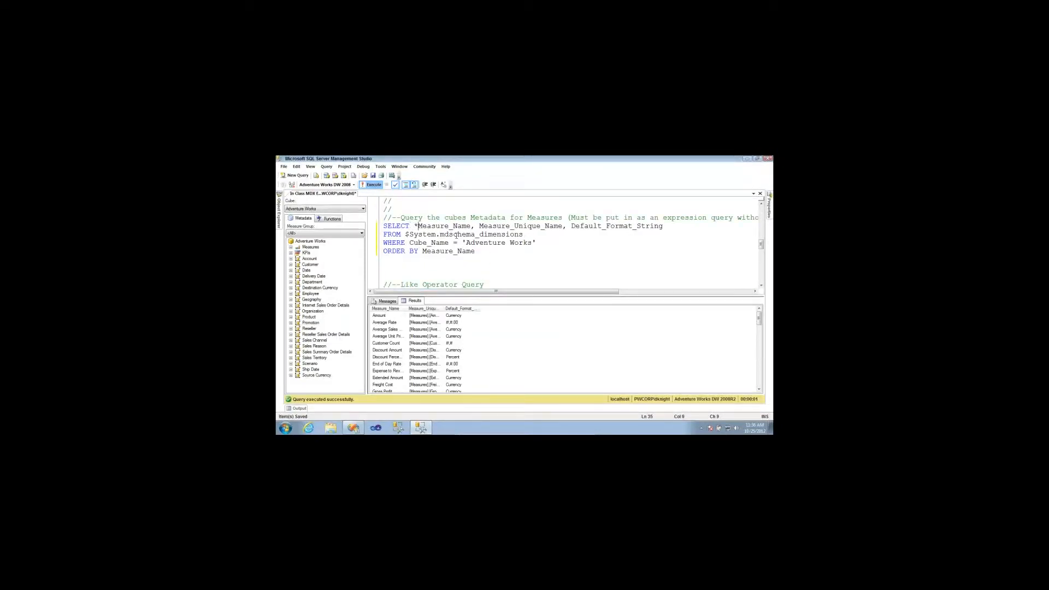
{"action": "type", "text": "--"}
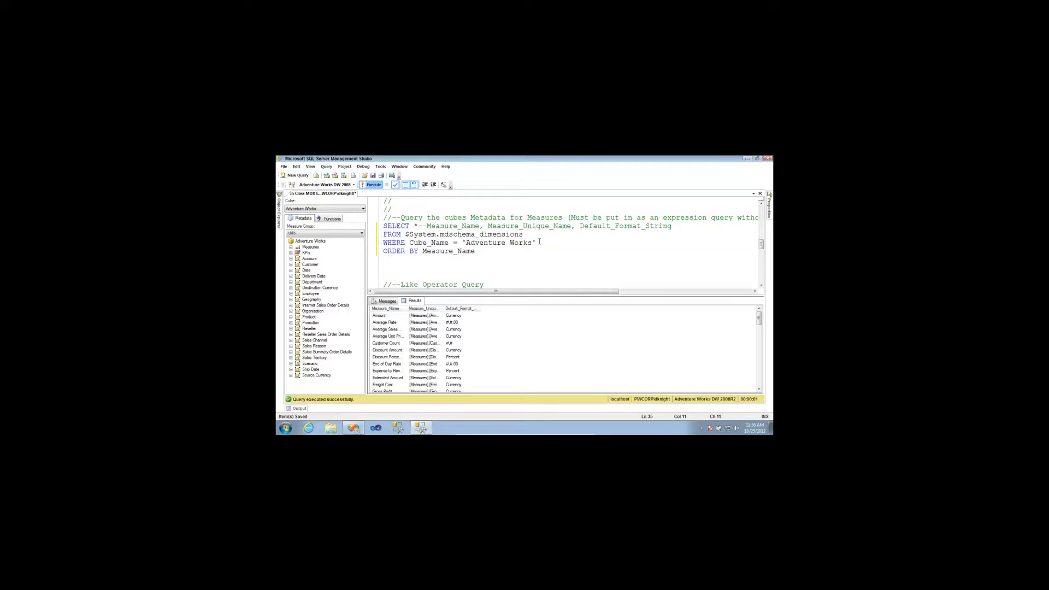
{"action": "left_click_drag", "start_coordinate": [539, 242], "coordinate": [385, 227]}
{"action": "left_click", "coordinate": [449, 243]}
{"action": "left_click_drag", "start_coordinate": [532, 235], "coordinate": [383, 226]}
{"action": "key", "text": "F5"}
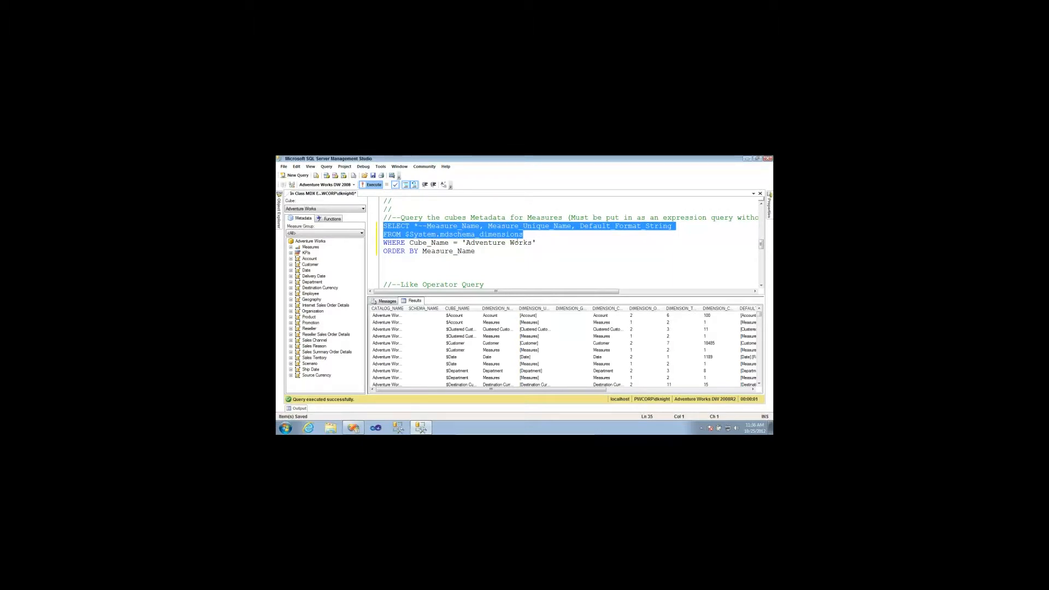
- Undo the query edits to restore the measure columns and the $System.mdschema_measures source
{"action": "left_click", "coordinate": [551, 236]}
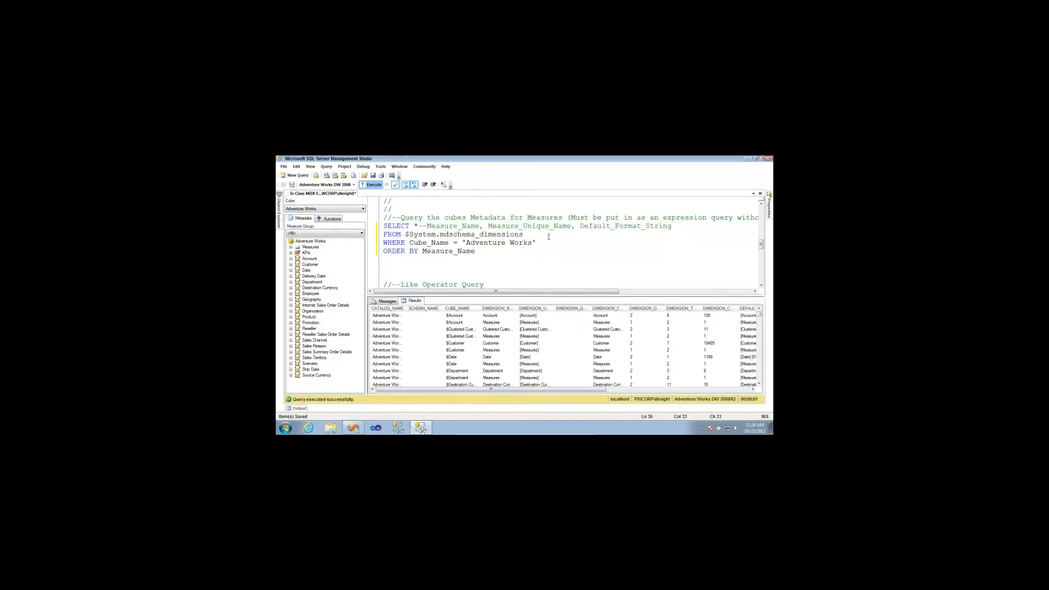
{"action": "key", "text": "ctrl+z"}
{"action": "key", "text": "ctrl+z"}
{"action": "left_click", "coordinate": [547, 238]}
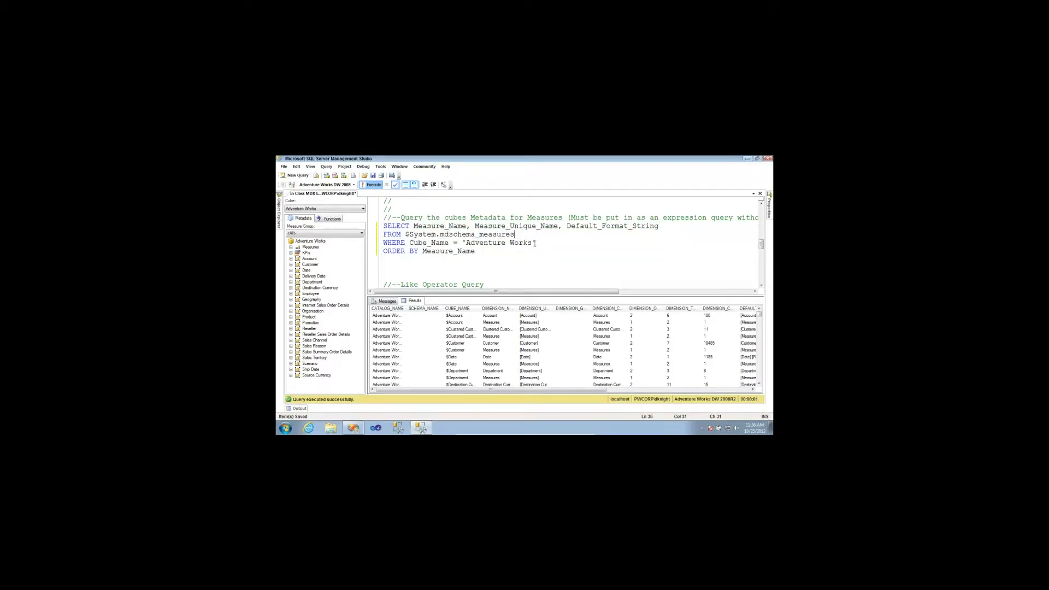
- Run the full measures metadata query again and enlarge the results area to fill most of the window
{"action": "left_click", "coordinate": [494, 251]}
{"action": "key", "text": "shift+Up"}
{"action": "key", "text": "shift+Up"}
{"action": "key", "text": "shift+Up"}
{"action": "key", "text": "shift+Home"}
{"action": "key", "text": "F5"}
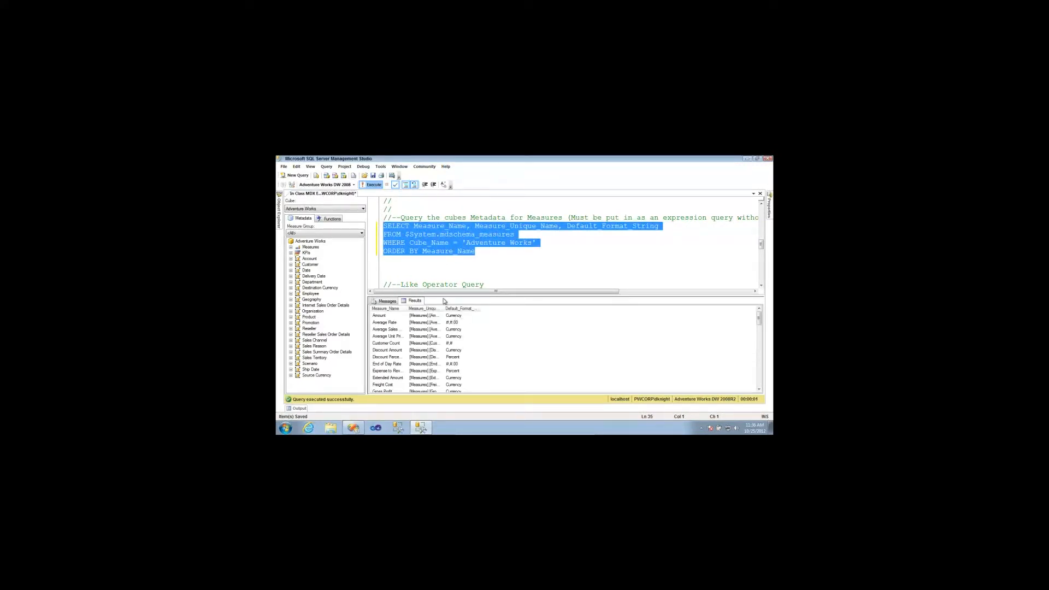
{"action": "left_click_drag", "start_coordinate": [445, 296], "coordinate": [445, 209]}
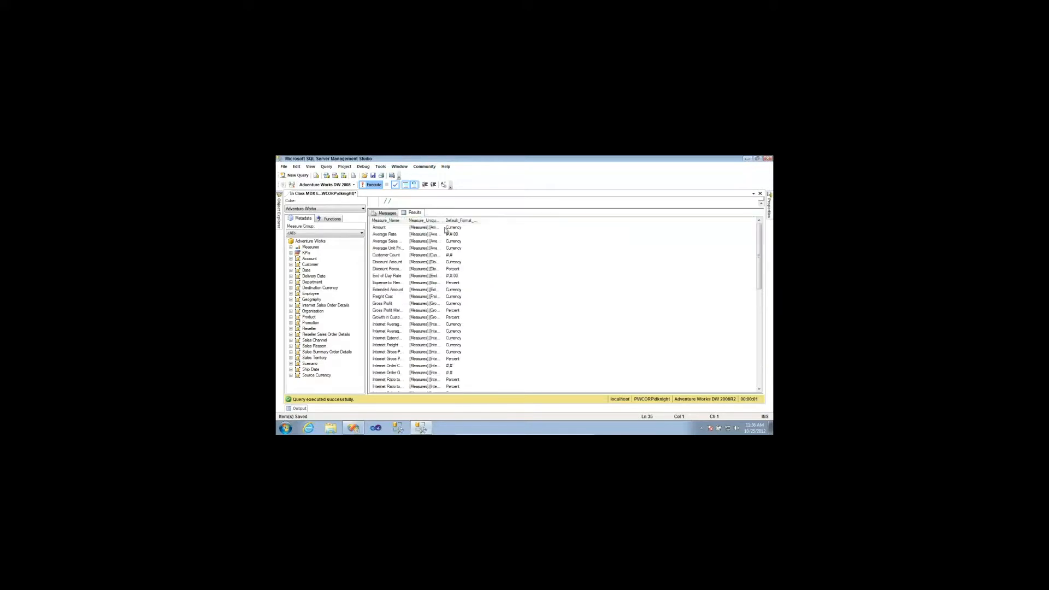
- Widen the Measure_Name and Measure_Unique_Name result columns to show their full values
{"action": "left_click", "coordinate": [408, 221]}
{"action": "double_click", "coordinate": [409, 220]}
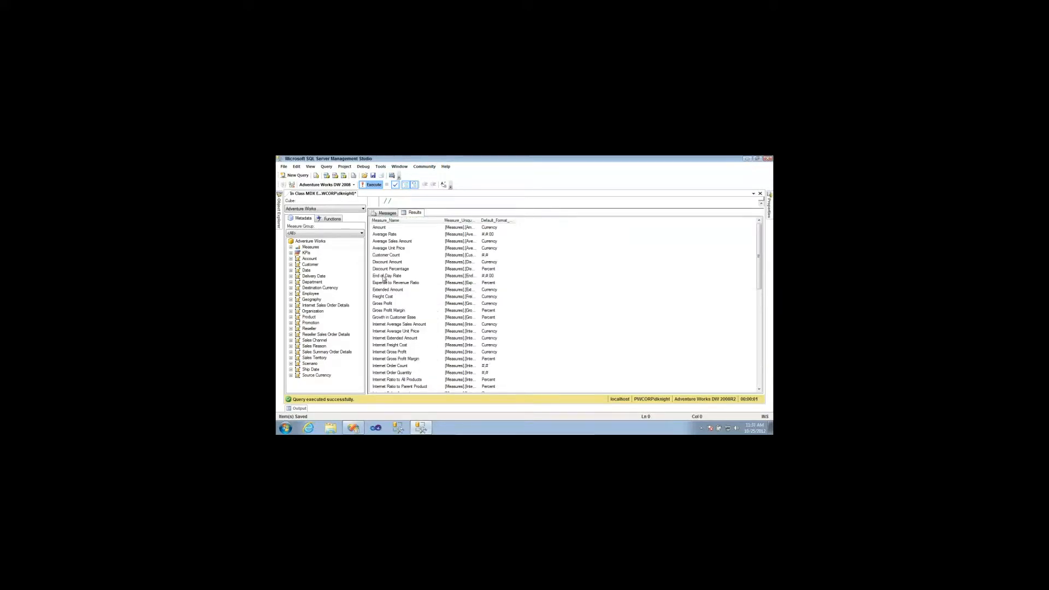
{"action": "left_click_drag", "start_coordinate": [386, 234], "coordinate": [413, 334]}
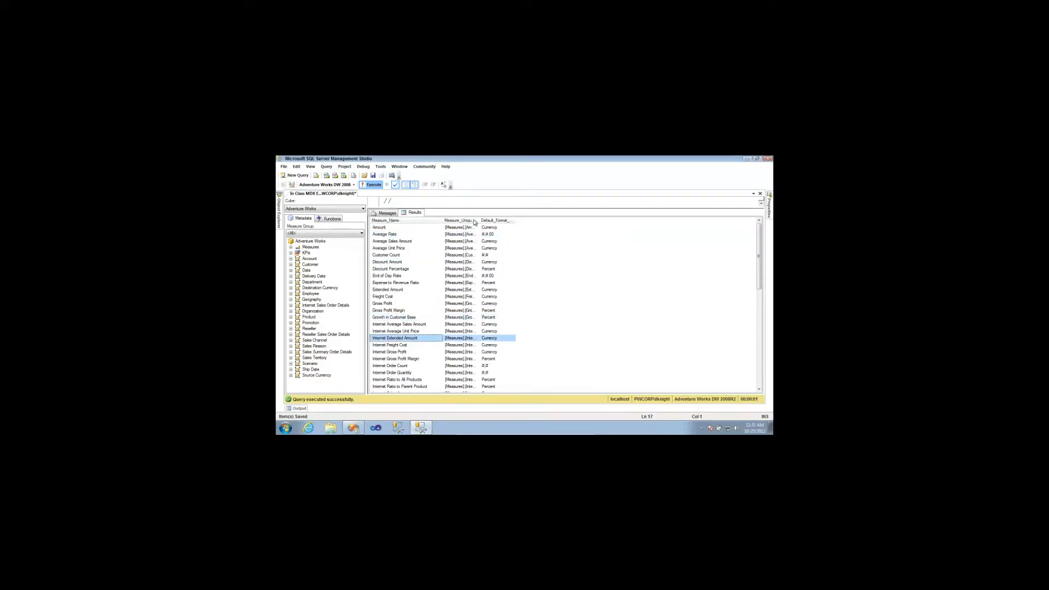
{"action": "left_click_drag", "start_coordinate": [480, 220], "coordinate": [577, 243]}
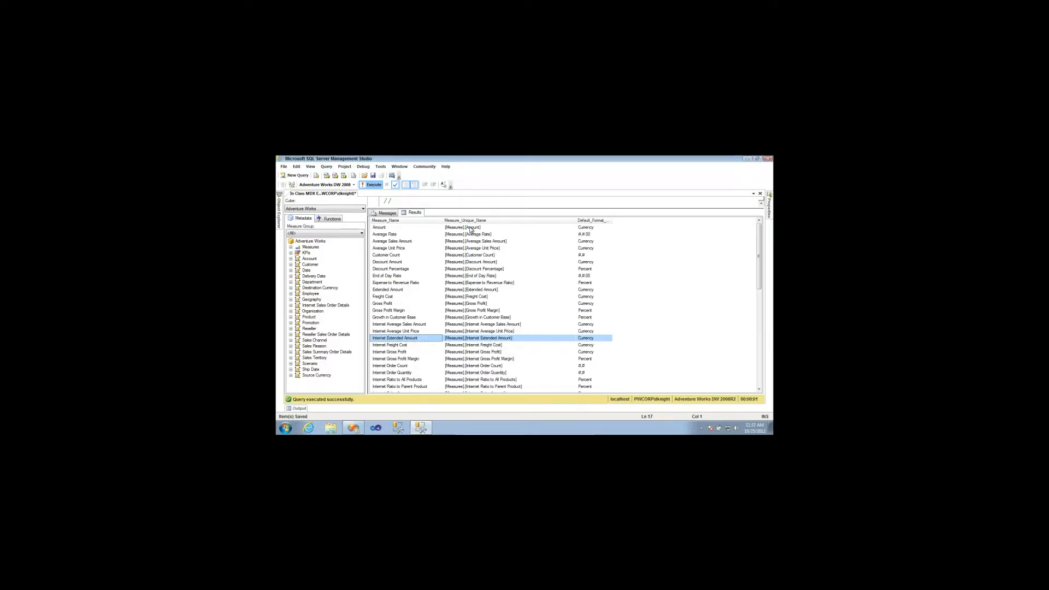
{"action": "left_click_drag", "start_coordinate": [471, 228], "coordinate": [490, 343]}
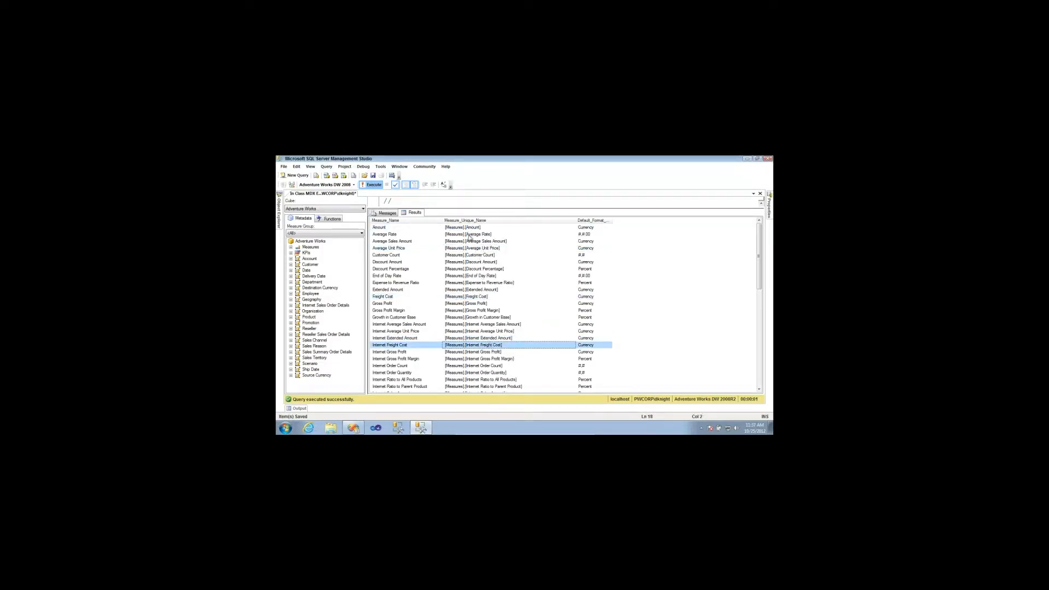
- Compare the friendly measure names with their corresponding unique names in the query results
{"action": "left_click", "coordinate": [497, 262]}
{"action": "left_click", "coordinate": [508, 304]}
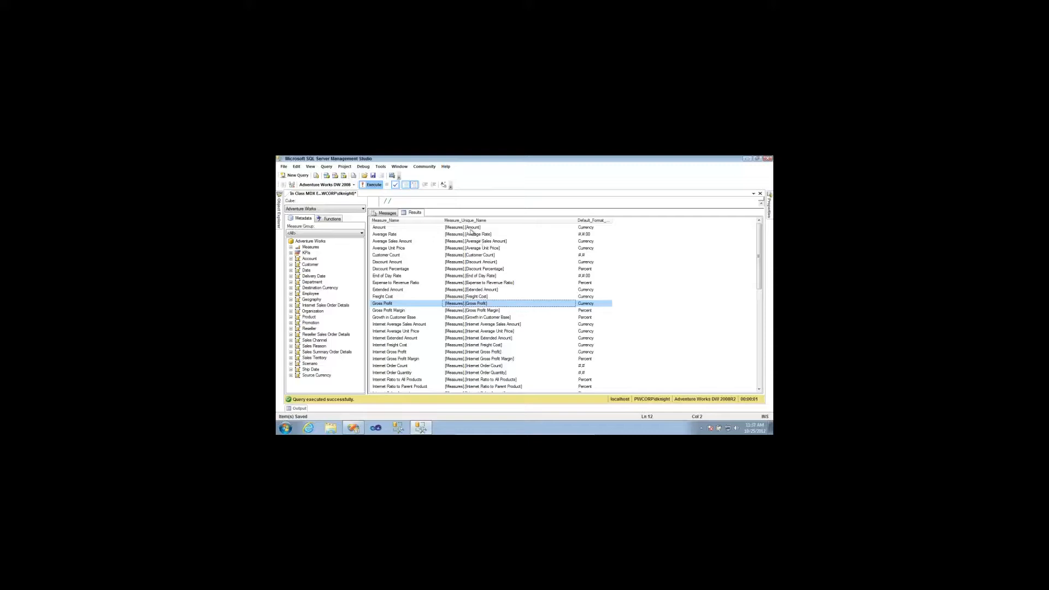
{"action": "left_click", "coordinate": [387, 228]}
{"action": "left_click", "coordinate": [387, 241]}
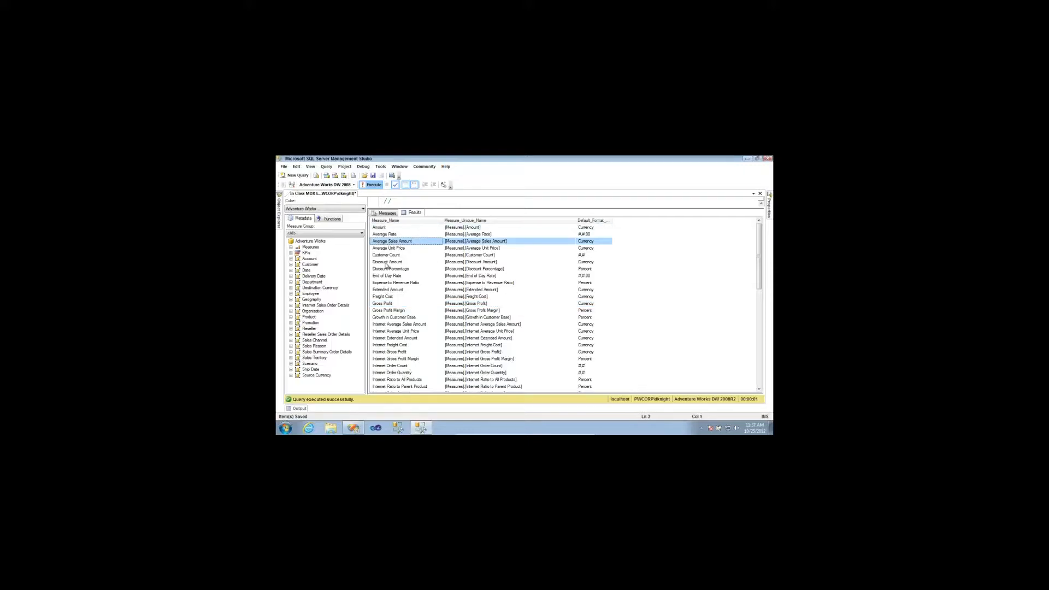
{"action": "left_click", "coordinate": [387, 263]}
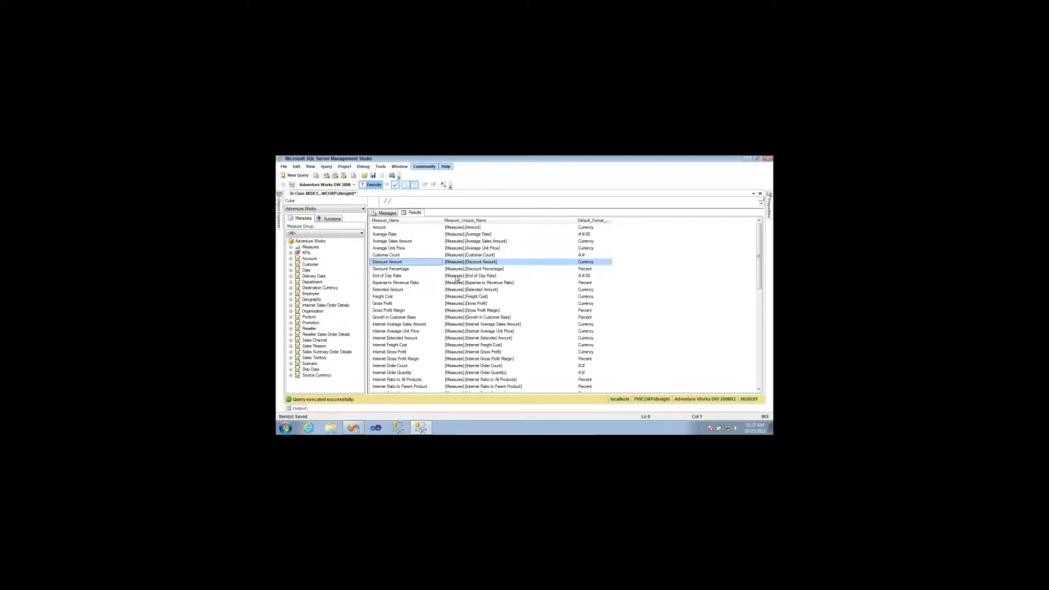
{"action": "left_click", "coordinate": [397, 228]}
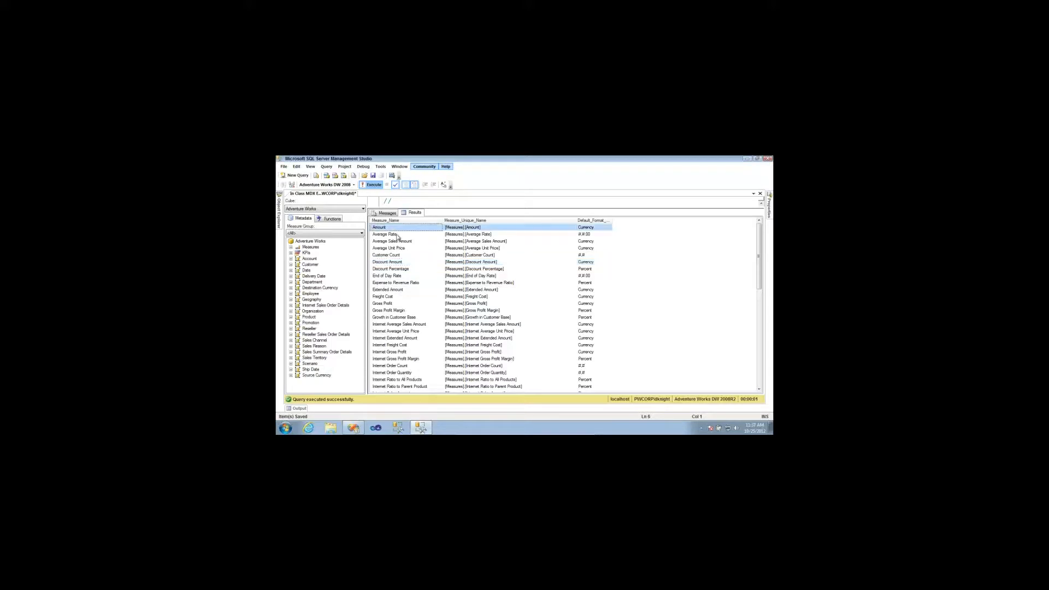
{"action": "left_click", "coordinate": [398, 240]}
{"action": "left_click", "coordinate": [407, 269]}
{"action": "left_click_drag", "start_coordinate": [415, 305], "coordinate": [416, 310]}
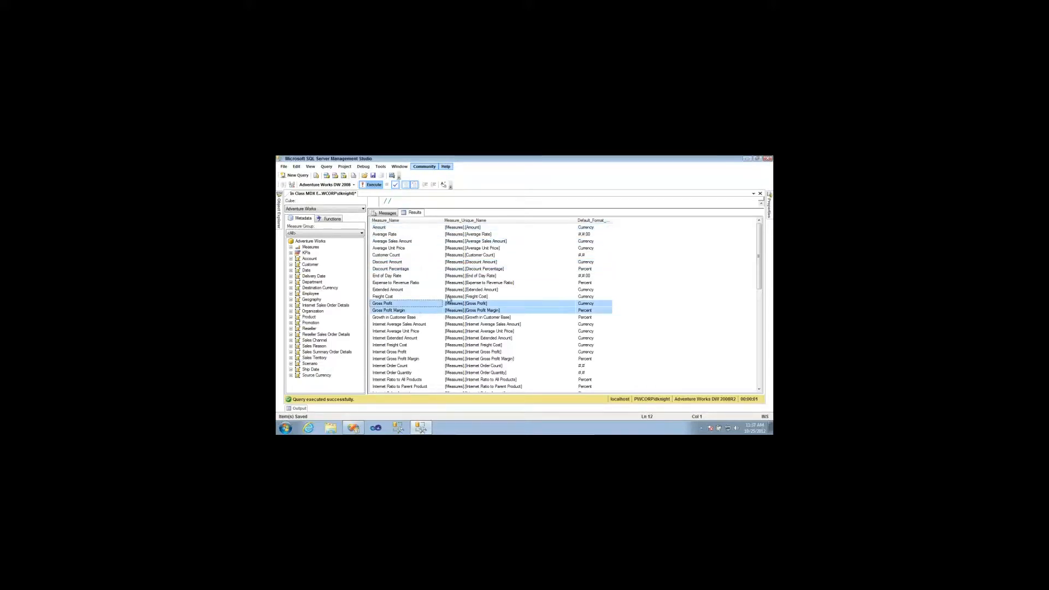
{"action": "left_click", "coordinate": [471, 229]}
{"action": "left_click", "coordinate": [476, 241]}
{"action": "left_click", "coordinate": [480, 269]}
{"action": "left_click", "coordinate": [483, 311]}
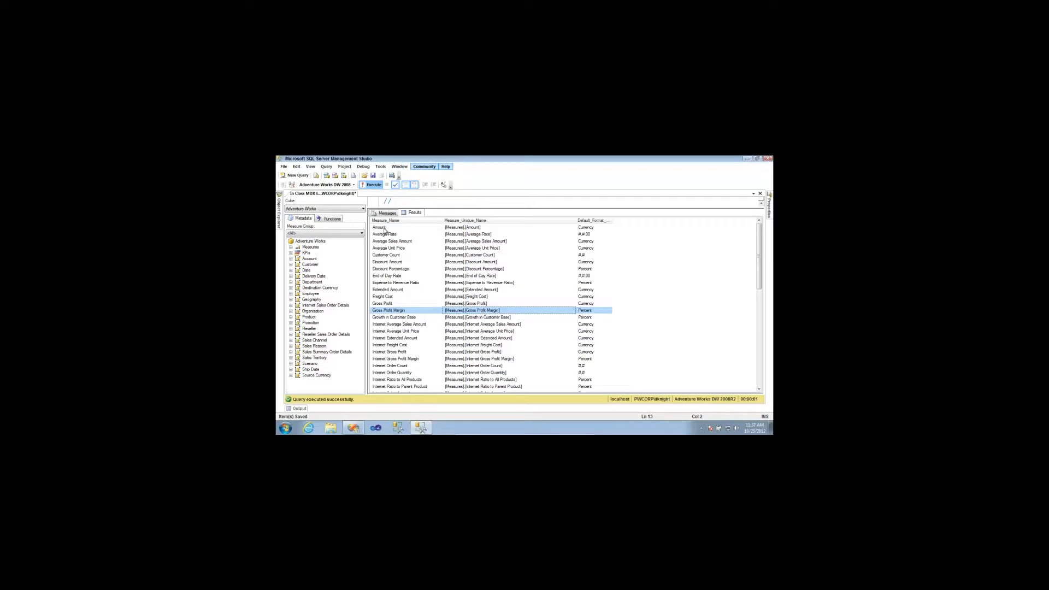
- Widen the Default_Format_String result column and examine the format given for each measure
{"action": "left_click", "coordinate": [386, 228]}
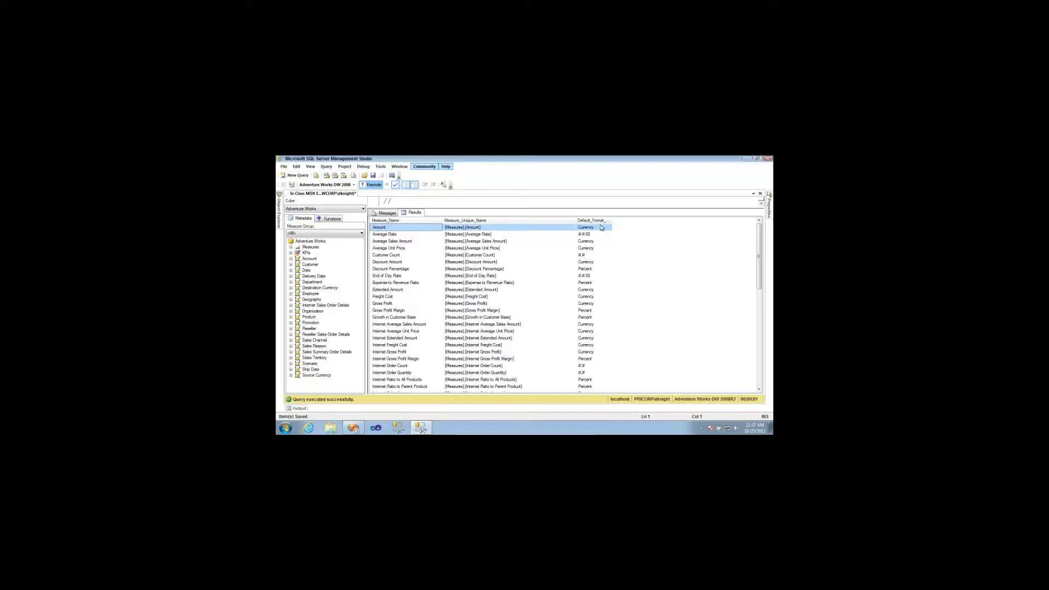
{"action": "left_click_drag", "start_coordinate": [612, 221], "coordinate": [678, 220]}
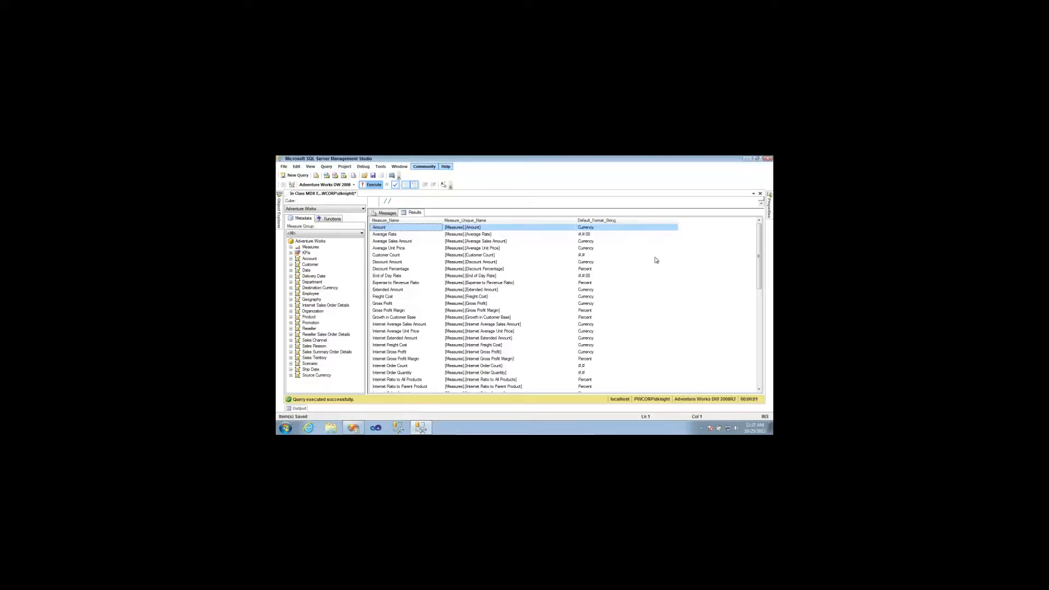
{"action": "left_click", "coordinate": [622, 243]}
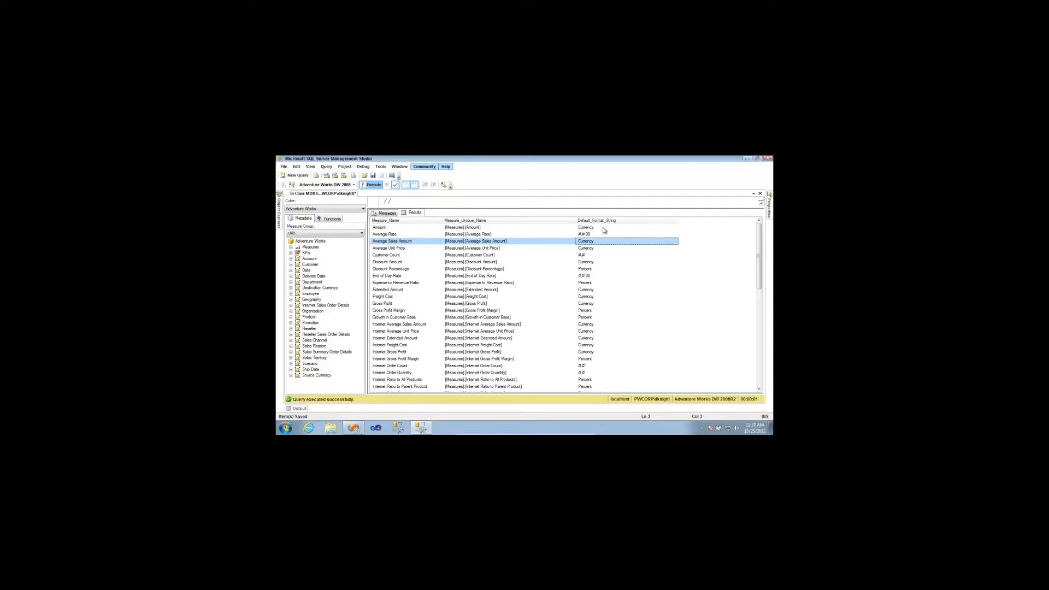
- Compare the default format strings of individual measures in the query results, including Amount, Average Rate, Average Unit Price and Internet Freight Cost
{"action": "left_click", "coordinate": [608, 262]}
{"action": "left_click", "coordinate": [616, 318]}
{"action": "left_click", "coordinate": [615, 345]}
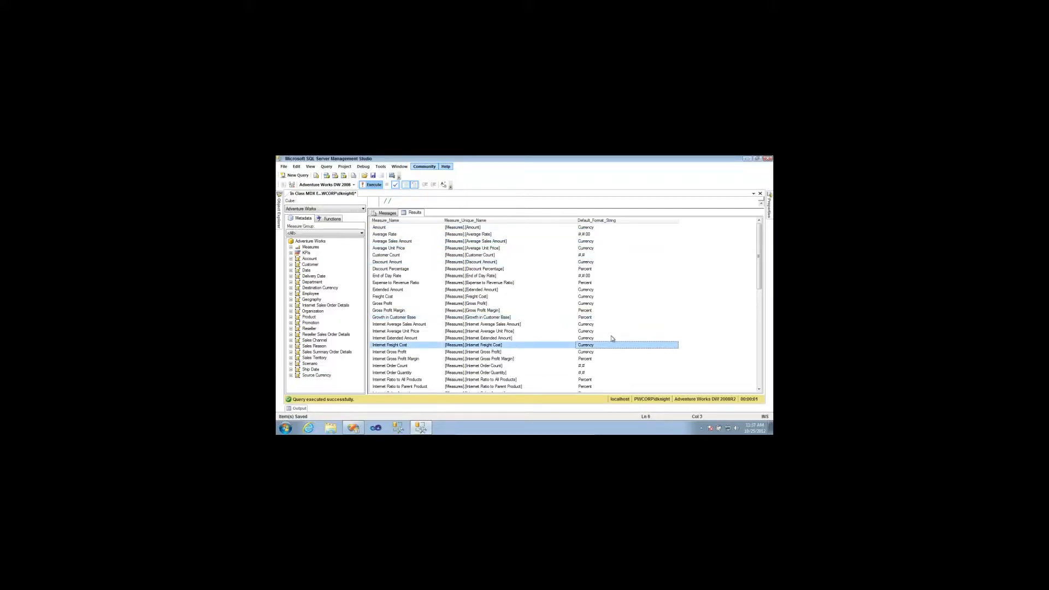
{"action": "left_click", "coordinate": [590, 228]}
{"action": "left_click", "coordinate": [591, 235]}
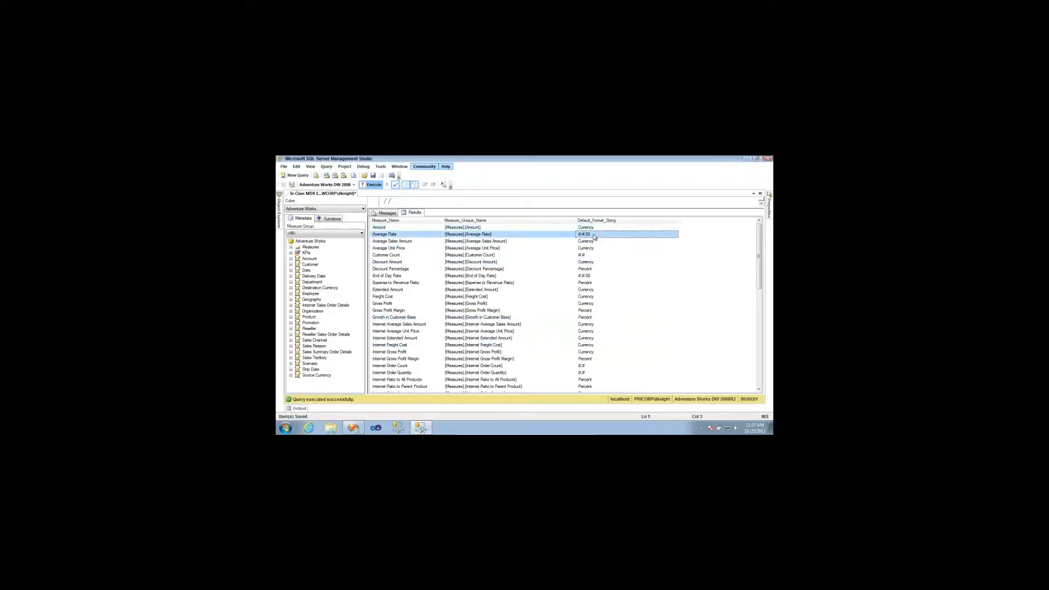
{"action": "left_click", "coordinate": [596, 242]}
{"action": "left_click", "coordinate": [596, 249]}
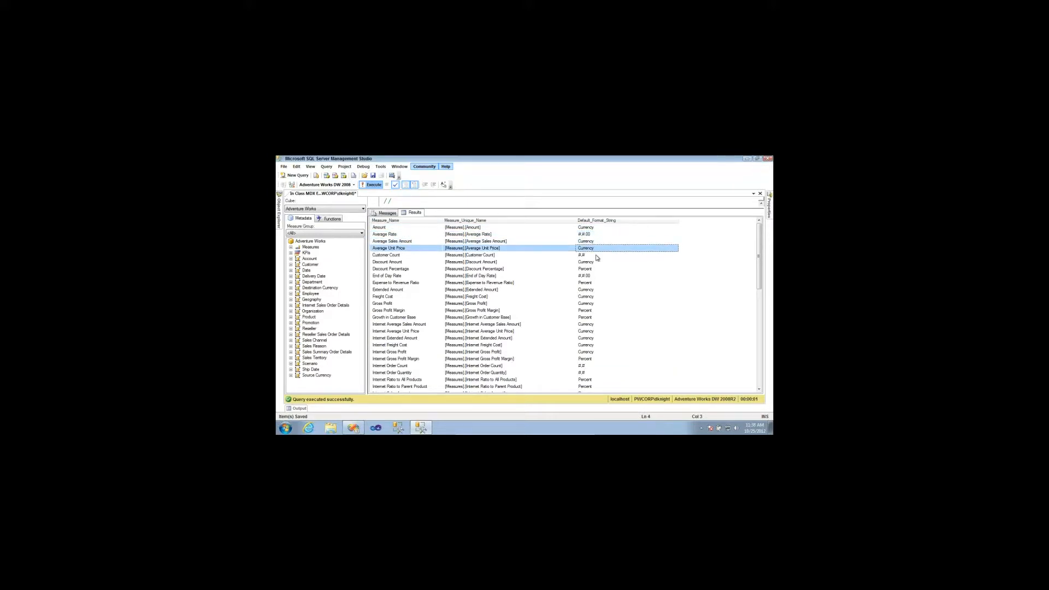
{"action": "left_click", "coordinate": [586, 229]}
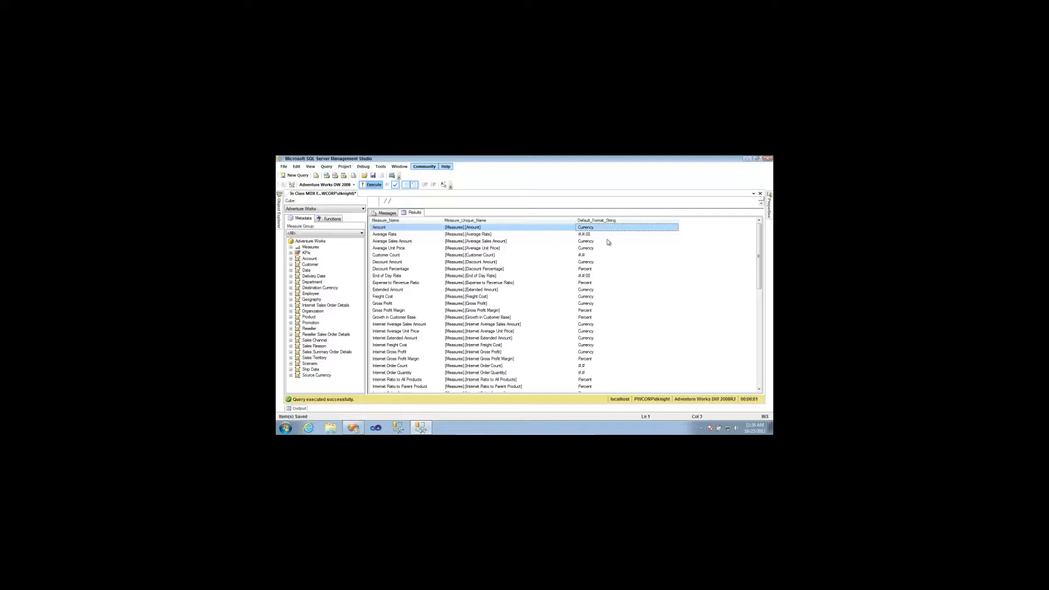
{"action": "key", "text": "Down"}
{"action": "key", "text": "Down"}
{"action": "key", "text": "Down"}
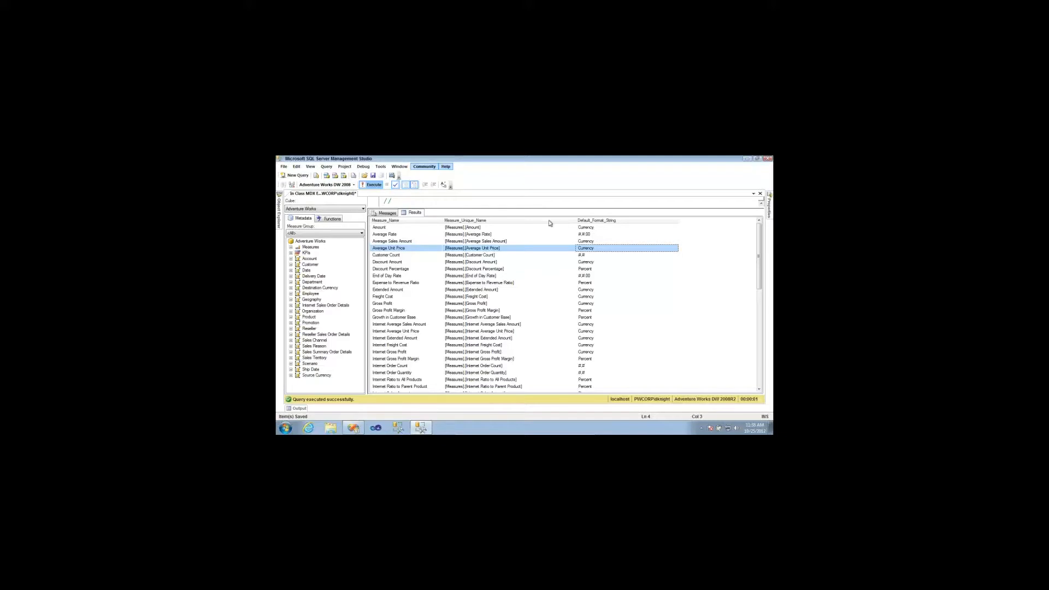
- Shrink the results area to bring back the query editor and copy the complete measures metadata query
{"action": "left_click_drag", "start_coordinate": [542, 210], "coordinate": [549, 332]}
{"action": "left_click_drag", "start_coordinate": [488, 252], "coordinate": [375, 229]}
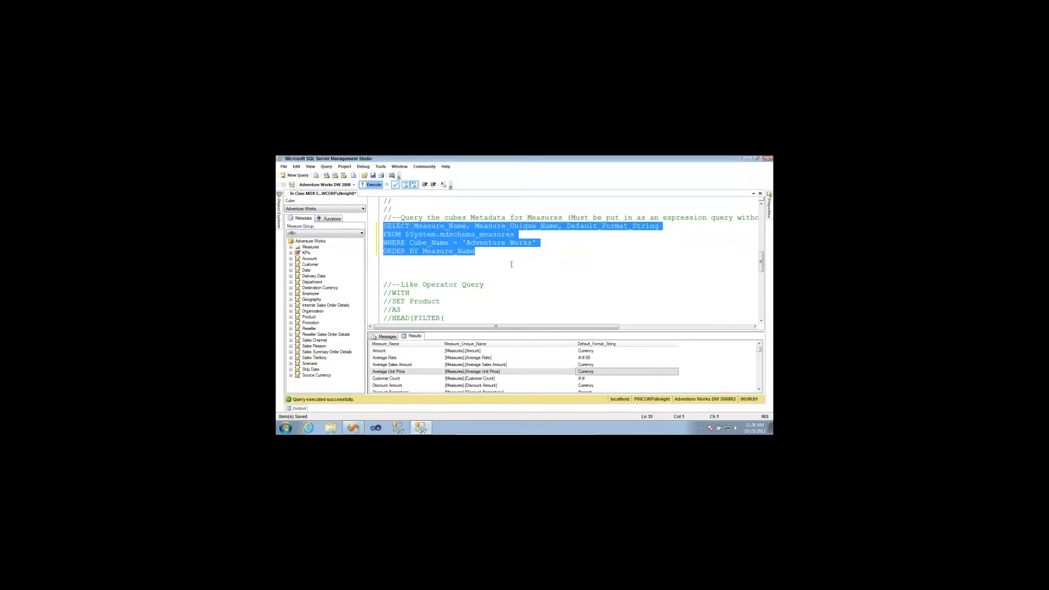
{"action": "left_click", "coordinate": [445, 235]}
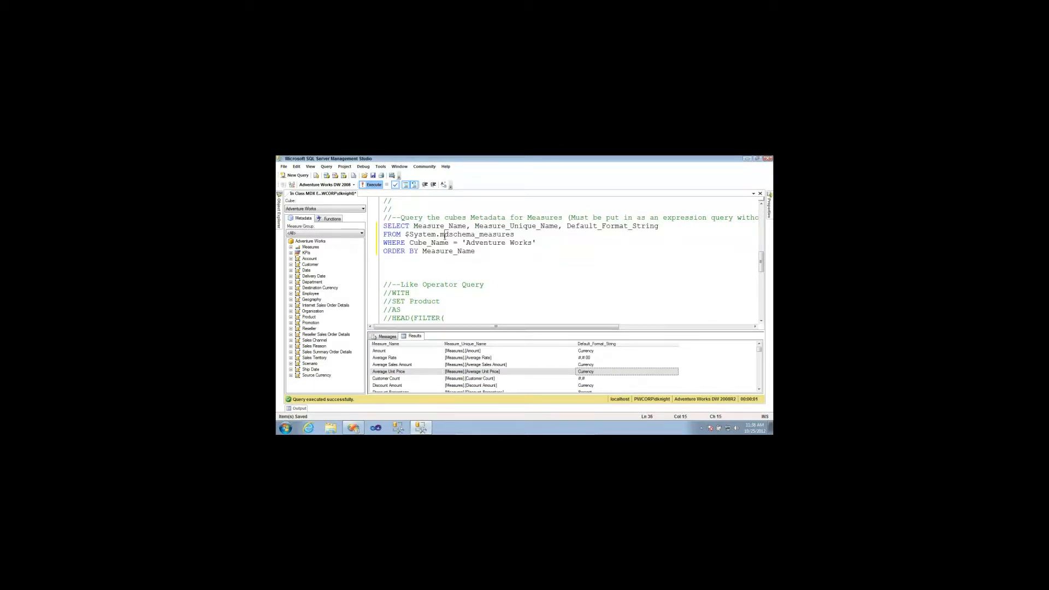
{"action": "left_click_drag", "start_coordinate": [445, 235], "coordinate": [382, 227]}
{"action": "key", "text": "ctrl+c"}
{"action": "left_click", "coordinate": [523, 243]}
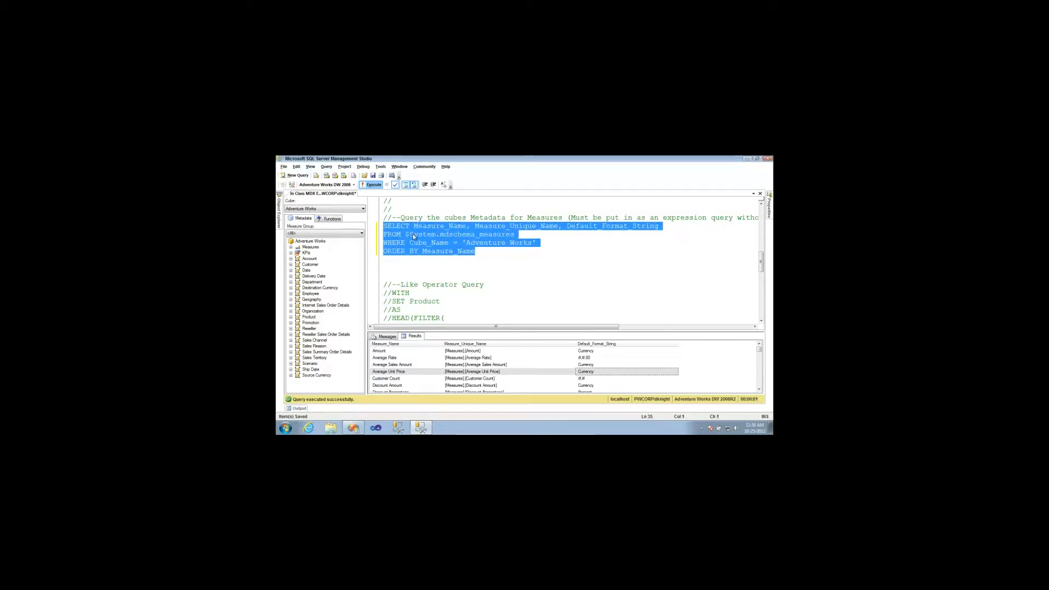
- Switch to Visual Studio and start a new dataset embedded in DynamicCubeReport, using AdventureWorksCube as its data source
{"action": "key", "text": "alt+Tab"}
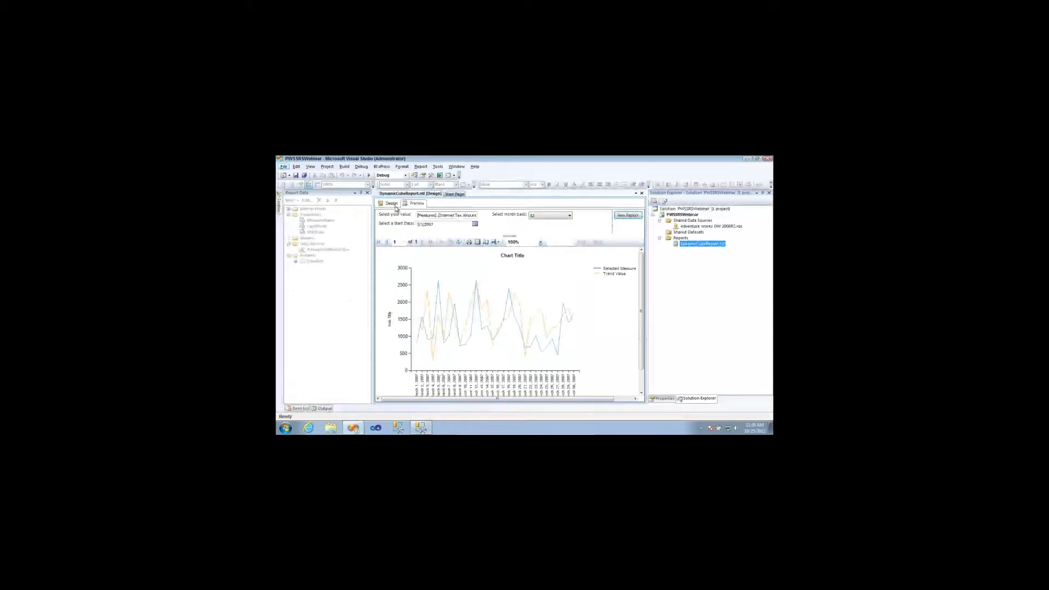
{"action": "mouse_move", "coordinate": [280, 210]}
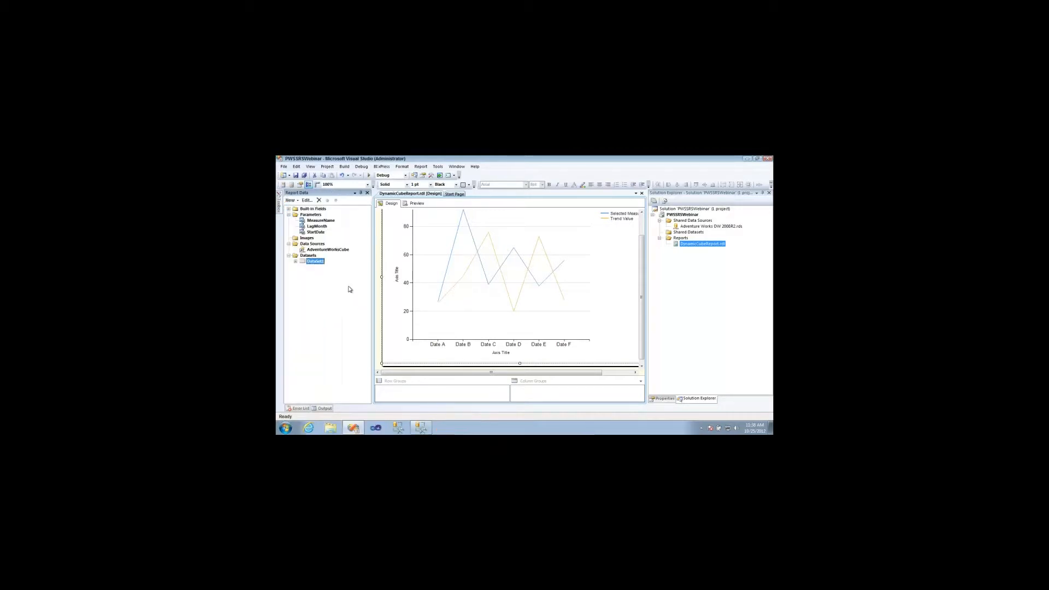
{"action": "right_click", "coordinate": [303, 256]}
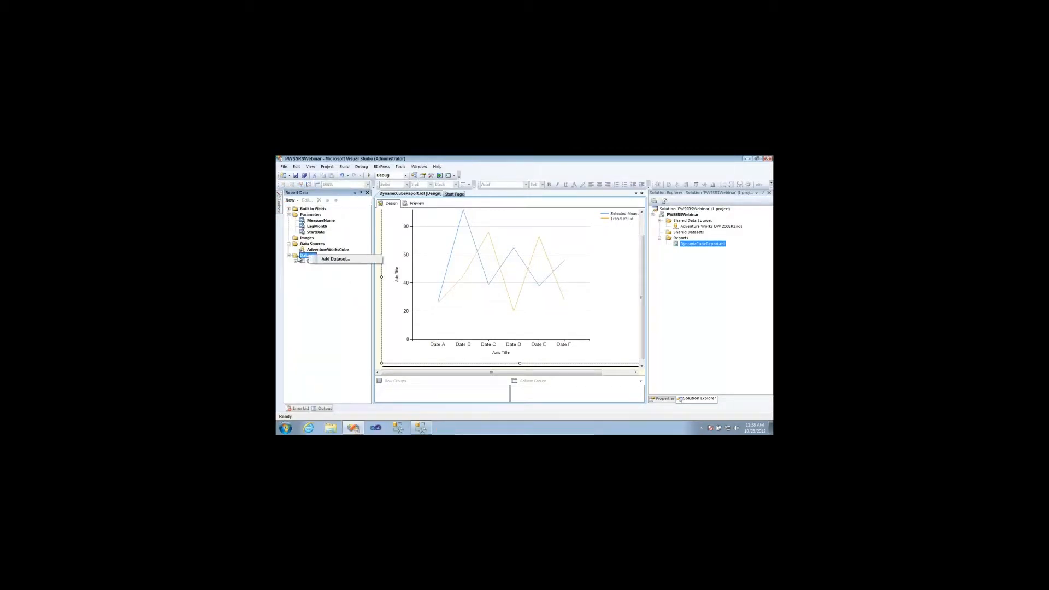
{"action": "left_click", "coordinate": [334, 259]}
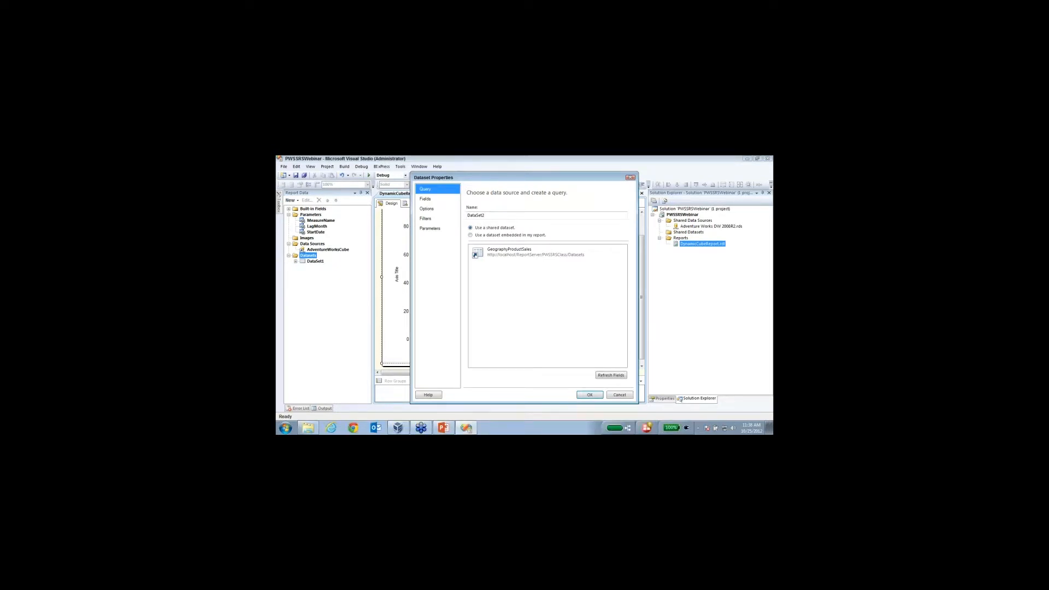
{"action": "left_click", "coordinate": [471, 235]}
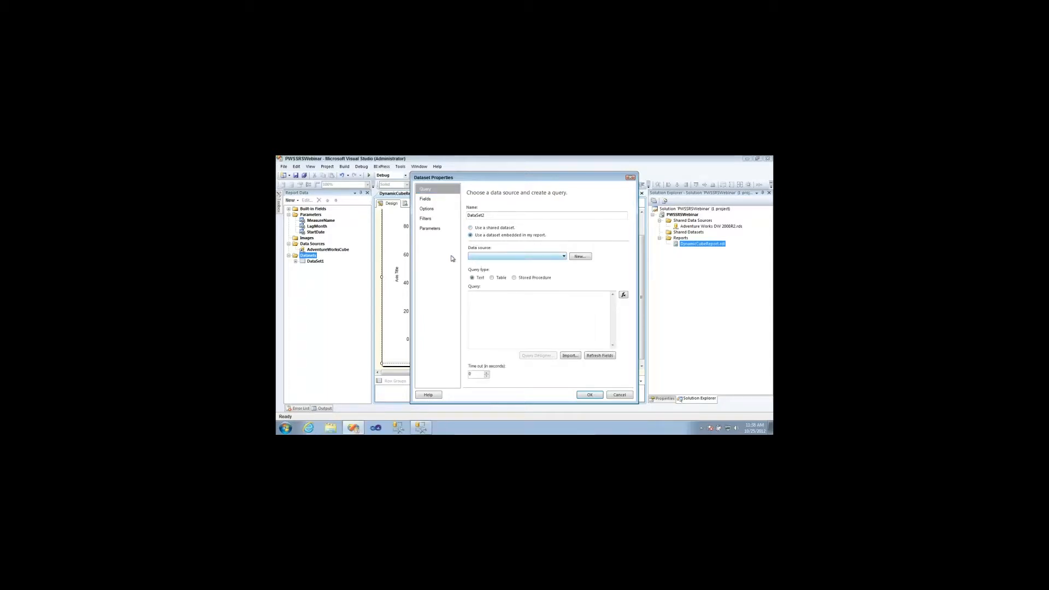
{"action": "left_click", "coordinate": [494, 257]}
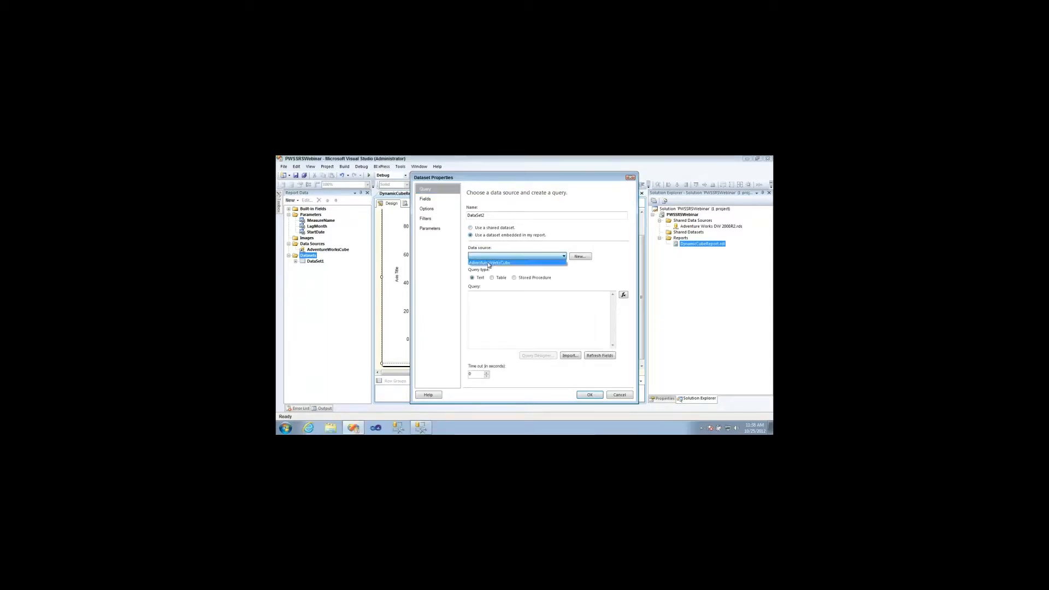
{"action": "left_click", "coordinate": [483, 265]}
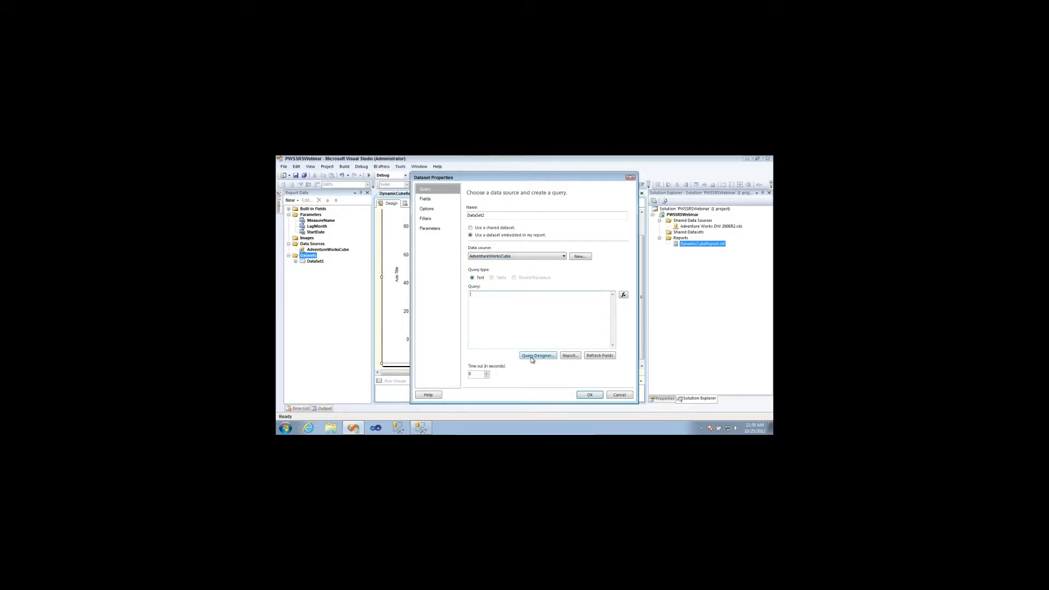
- Open the expression editor for the dataset's query and paste the copied measures metadata query
{"action": "left_click", "coordinate": [624, 295]}
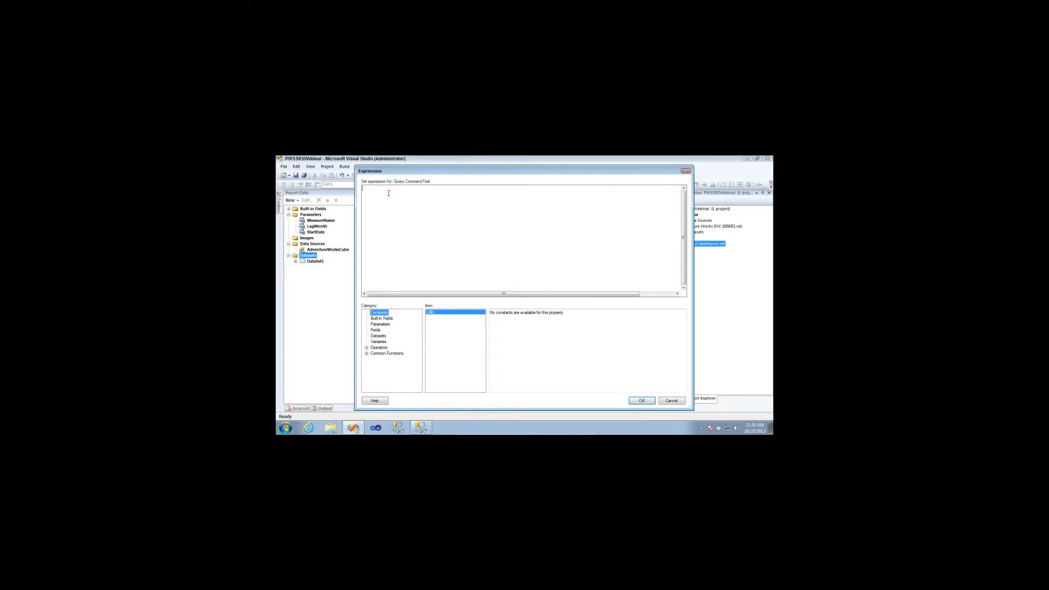
{"action": "key", "text": "ctrl+v"}
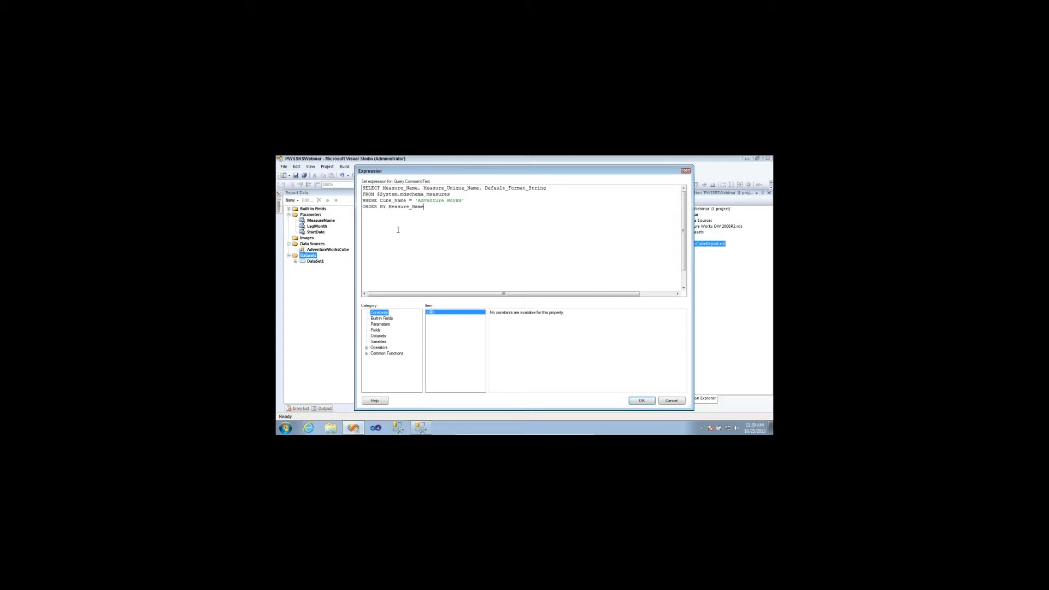
- Switch to SQL Server Management Studio, copy the four-line measures metadata query again and return to Visual Studio
{"action": "key", "text": "alt+Tab"}
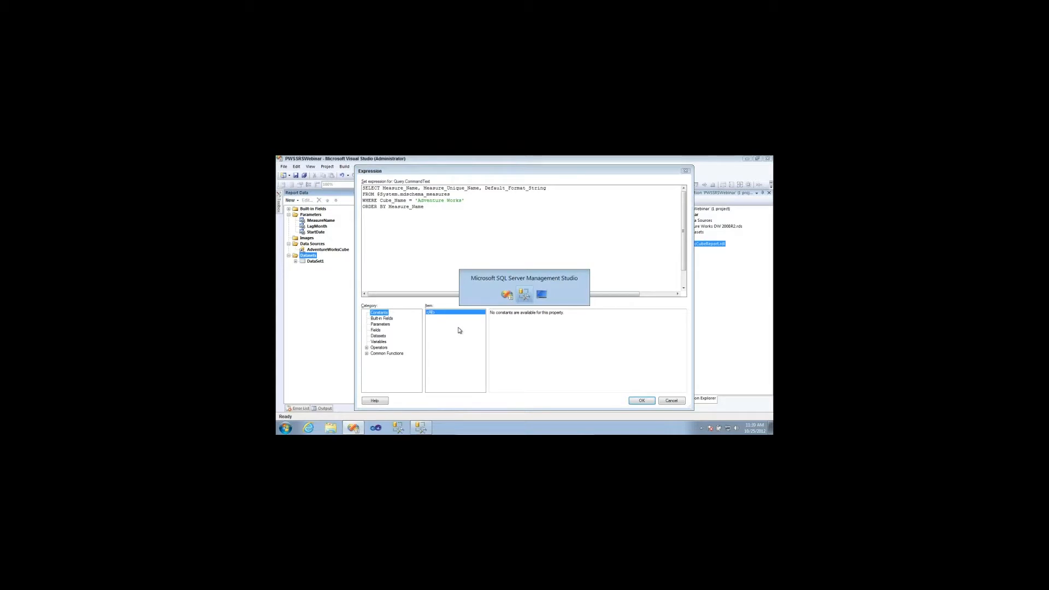
{"action": "left_click_drag", "start_coordinate": [489, 253], "coordinate": [340, 224]}
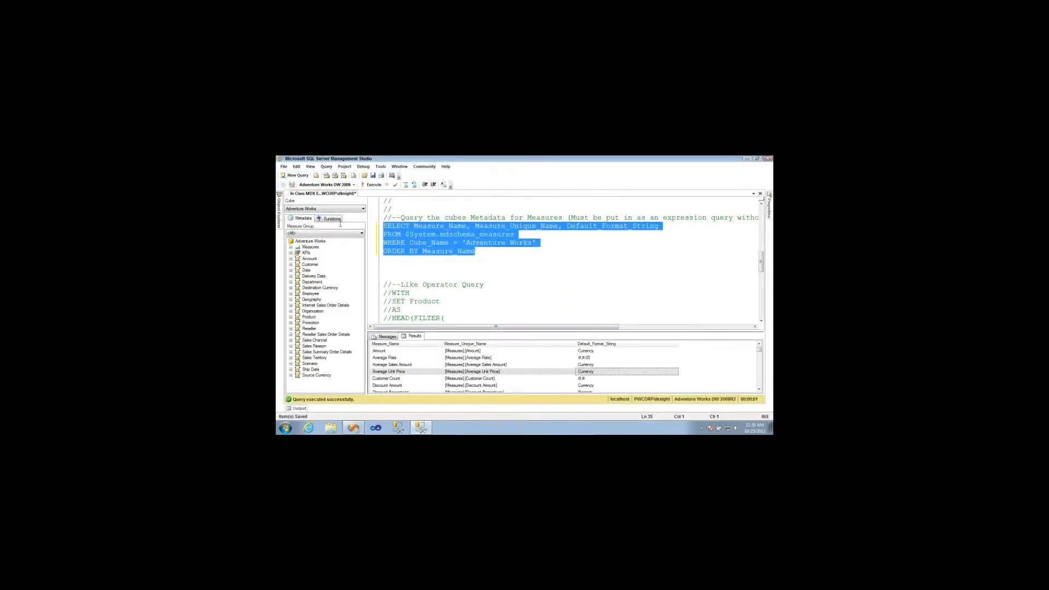
{"action": "left_click", "coordinate": [456, 267]}
{"action": "left_click_drag", "start_coordinate": [491, 255], "coordinate": [367, 228]}
{"action": "left_click", "coordinate": [399, 260]}
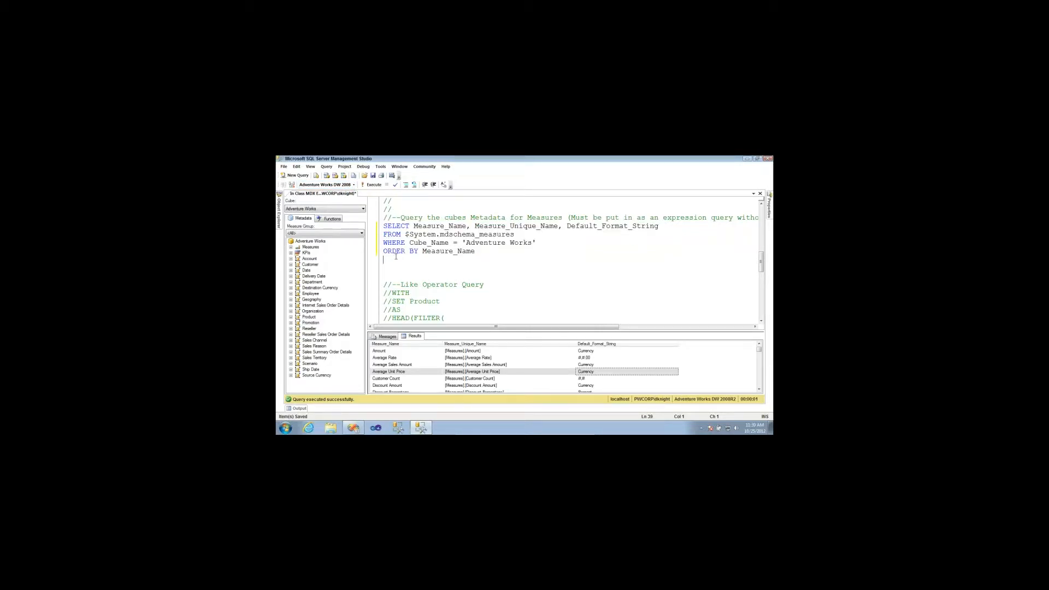
{"action": "left_click", "coordinate": [466, 267]}
{"action": "left_click_drag", "start_coordinate": [483, 254], "coordinate": [383, 225]}
{"action": "key", "text": "ctrl+c"}
{"action": "left_click", "coordinate": [503, 267]}
{"action": "key", "text": "alt+Tab"}
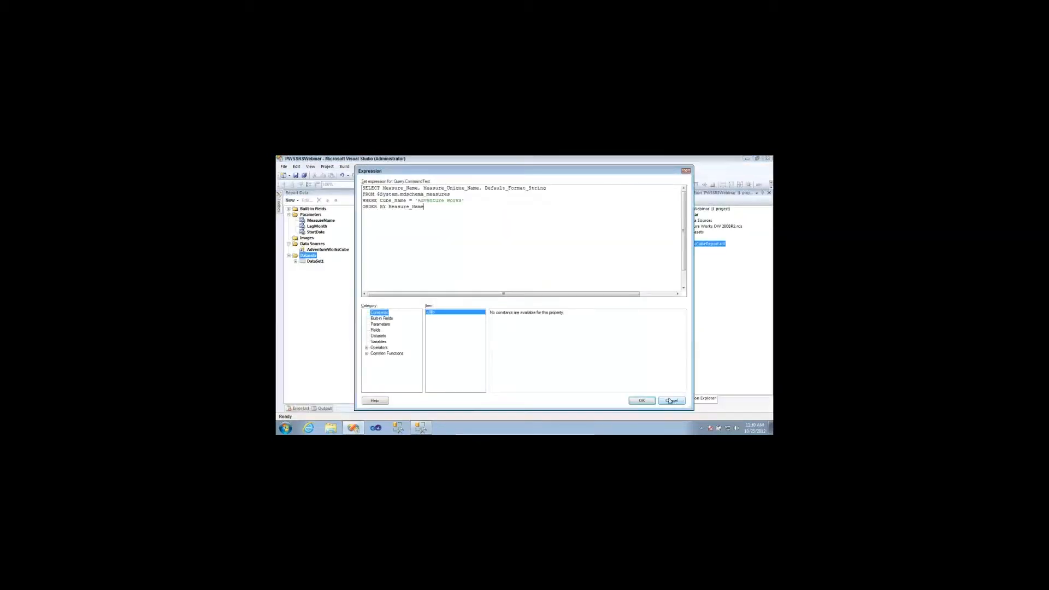
- Cancel the query expression and try to run the measures metadata query in the Query Designer's text mode instead
{"action": "left_click", "coordinate": [672, 399]}
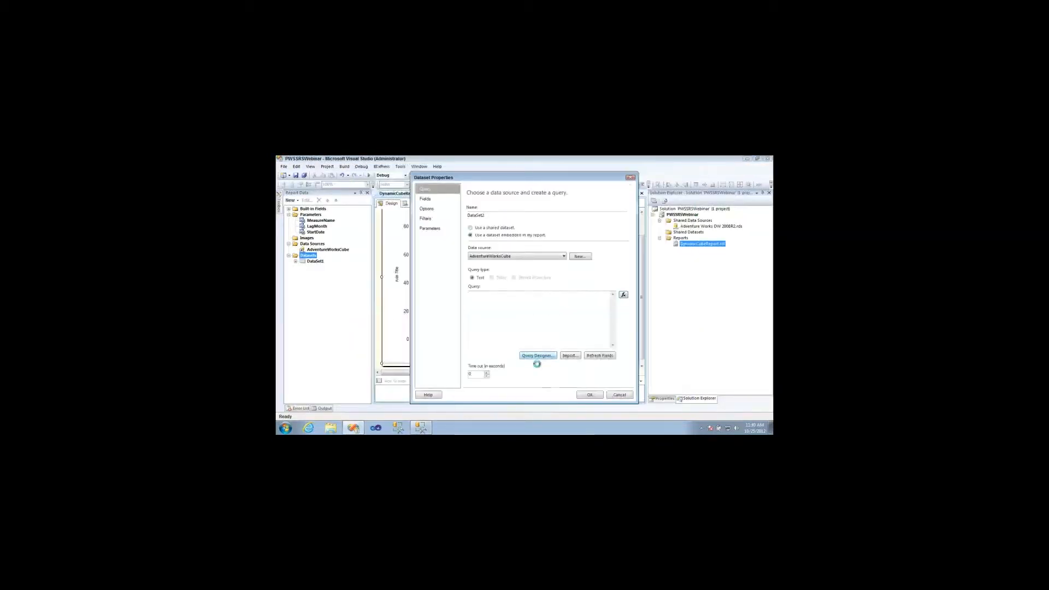
{"action": "left_click", "coordinate": [551, 195]}
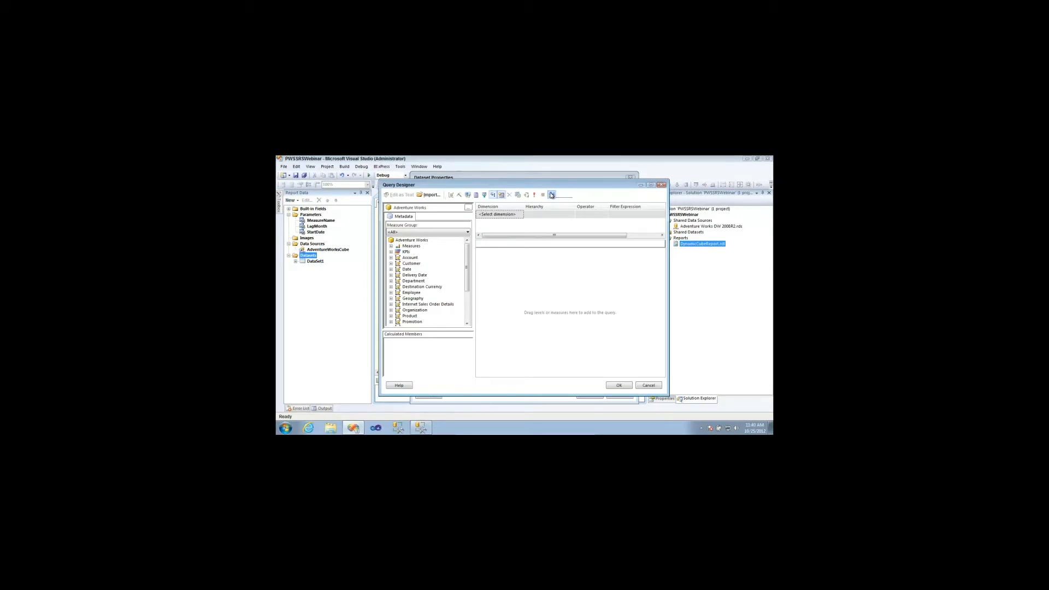
{"action": "key", "text": "ctrl+a"}
{"action": "key", "text": "ctrl+v"}
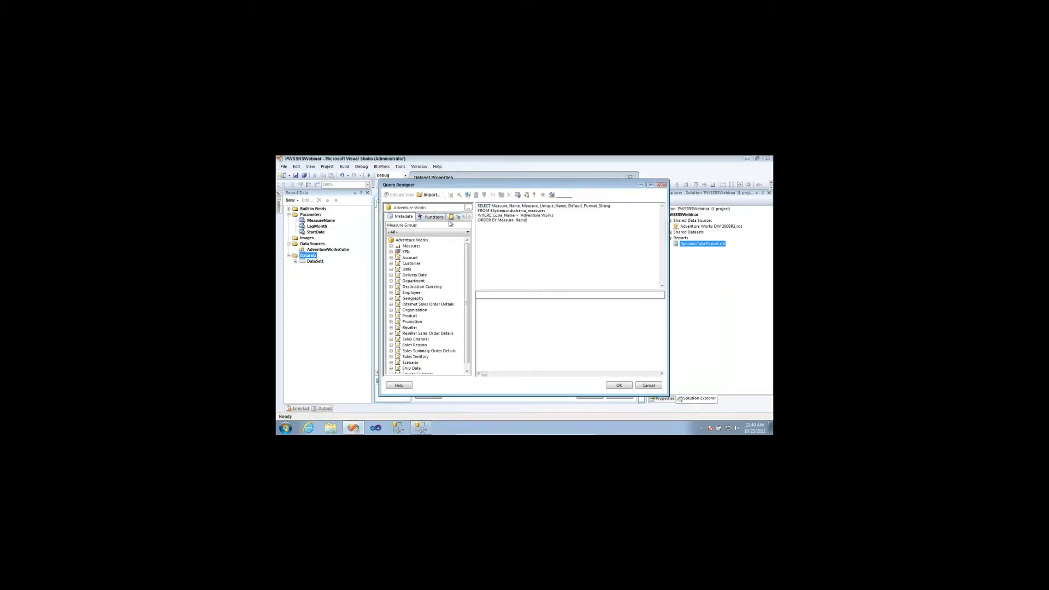
{"action": "left_click", "coordinate": [534, 196]}
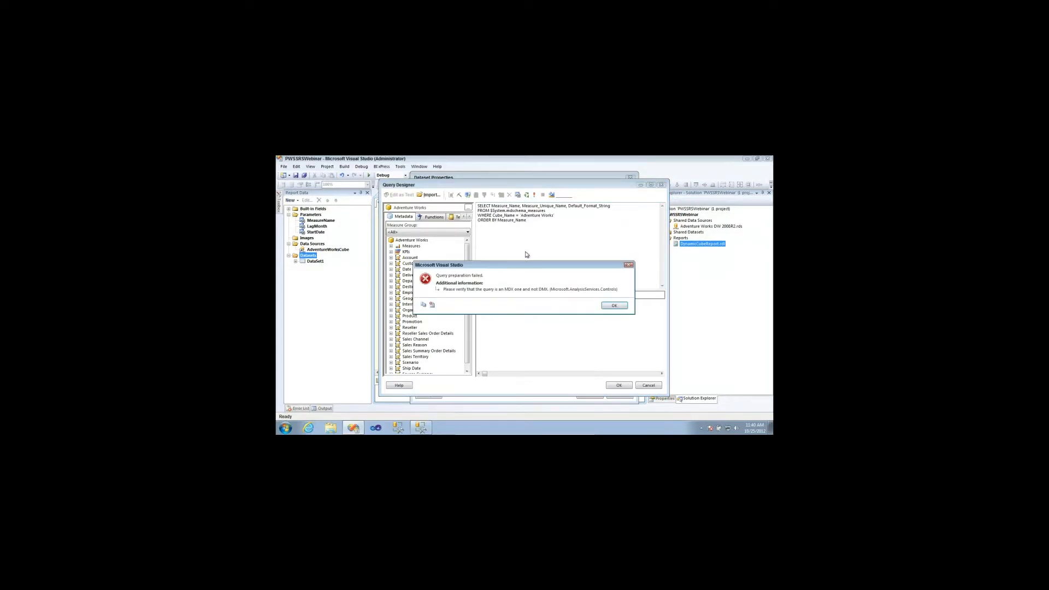
{"action": "left_click", "coordinate": [615, 305]}
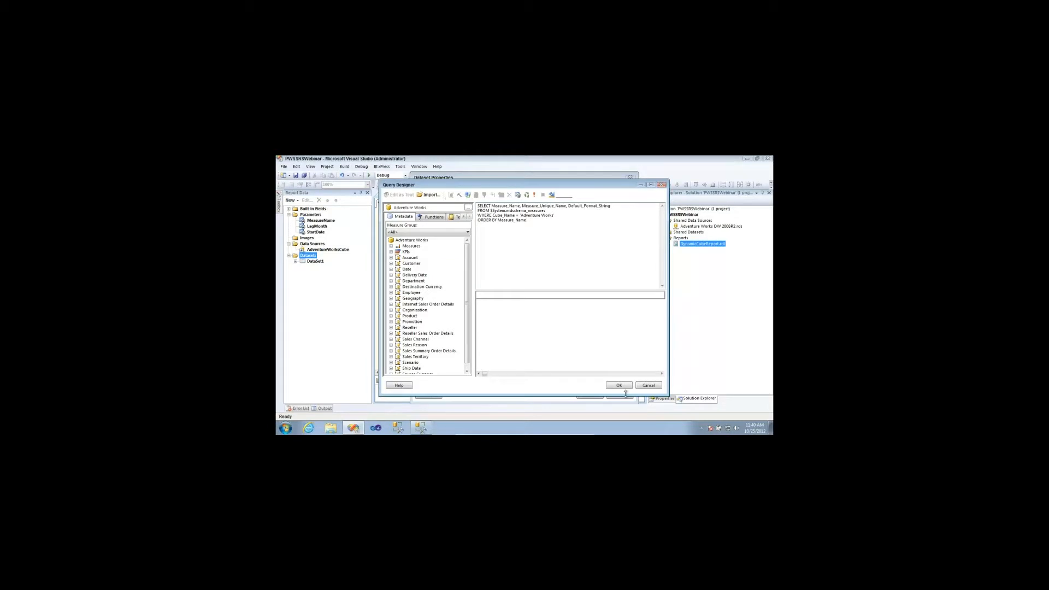
- Cut the query text, cancel the Query Designer and enter the query as the dataset's query expression
{"action": "key", "text": "ctrl+a"}
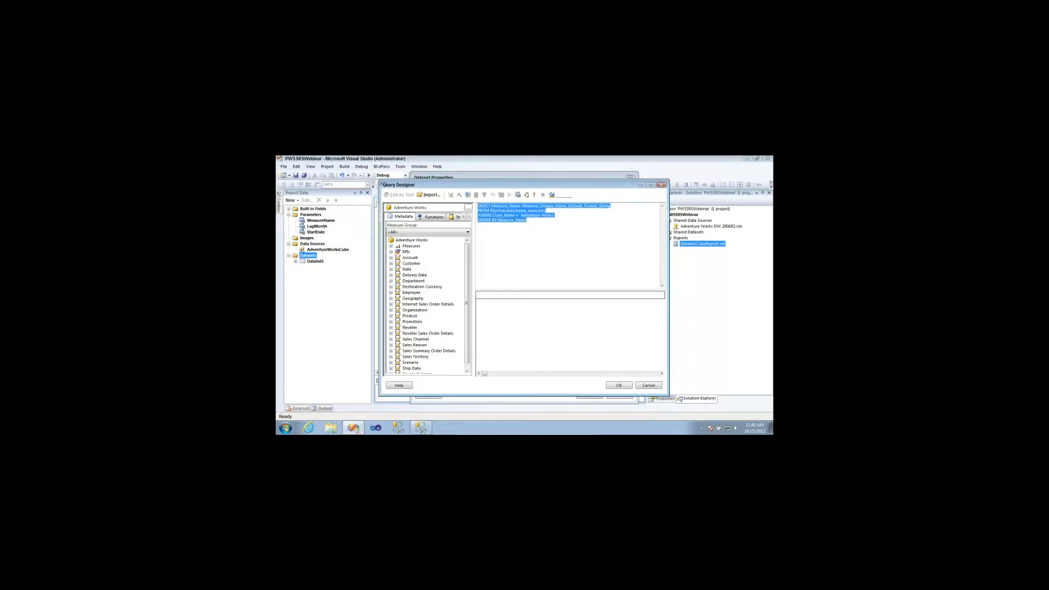
{"action": "key", "text": "ctrl+x"}
{"action": "left_click", "coordinate": [647, 384]}
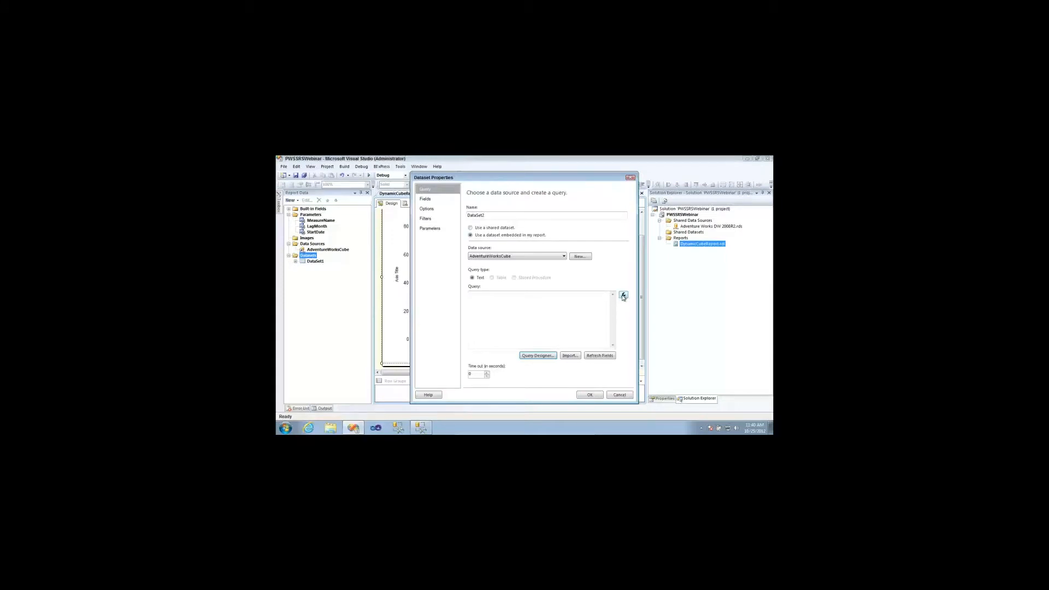
{"action": "left_click", "coordinate": [623, 296]}
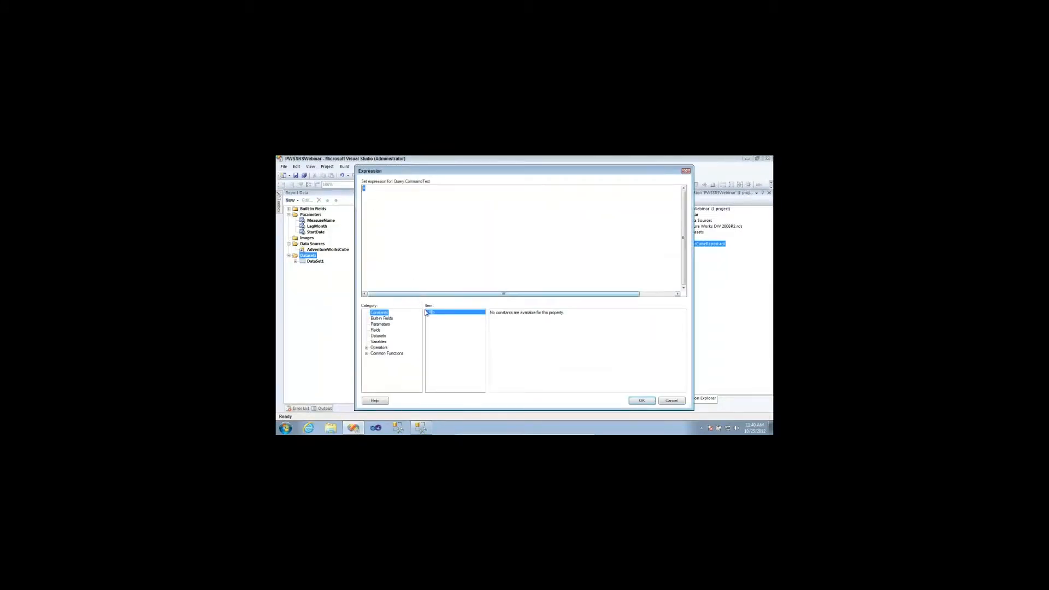
{"action": "key", "text": "ctrl+v"}
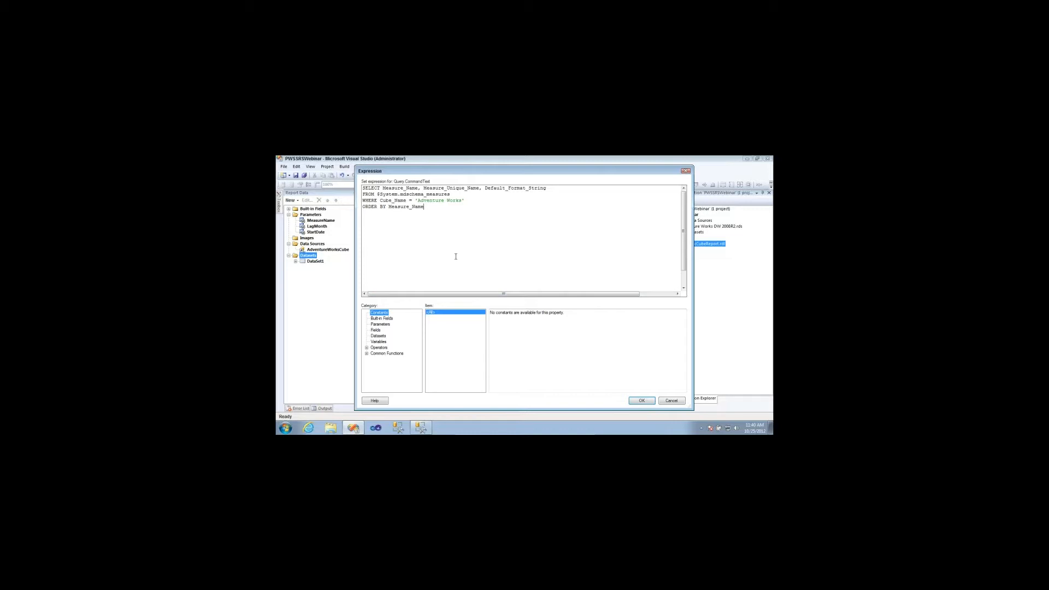
{"action": "left_click", "coordinate": [642, 401]}
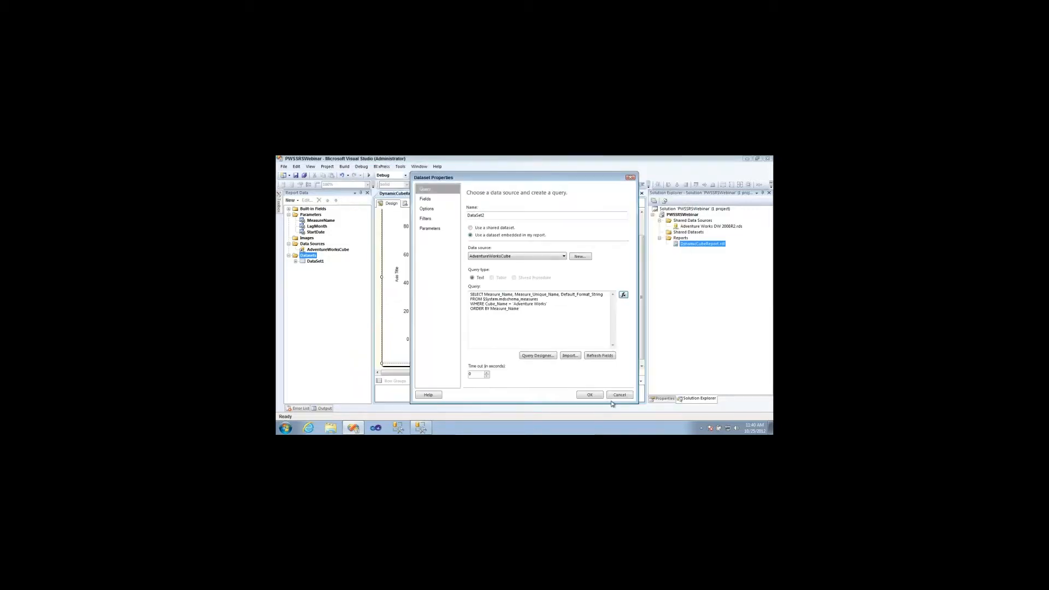
- Review the new dataset's query text and field list, and save the dataset
{"action": "left_click_drag", "start_coordinate": [528, 316], "coordinate": [473, 295]}
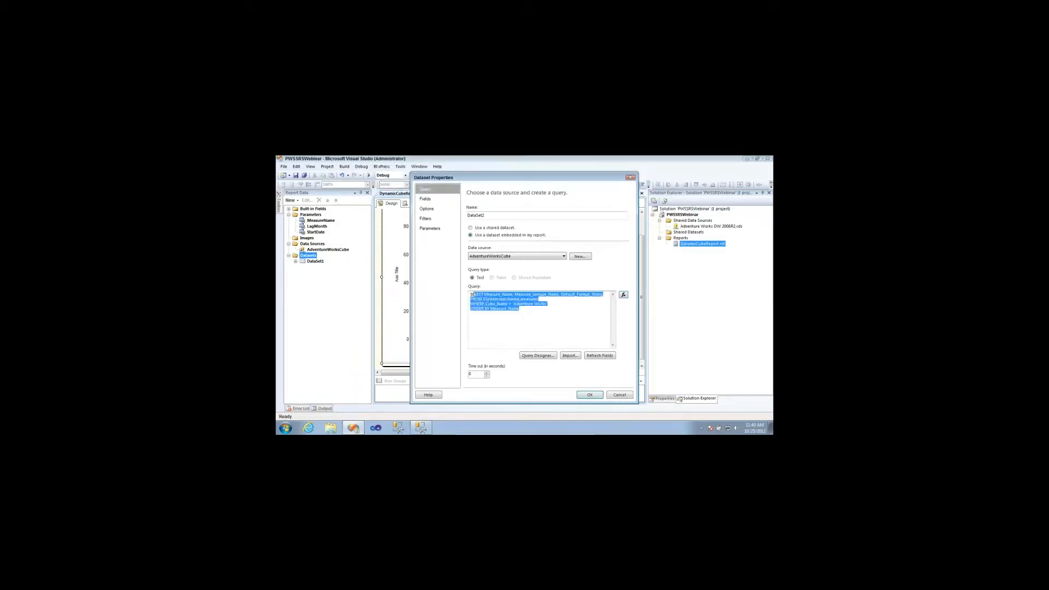
{"action": "left_click", "coordinate": [517, 333]}
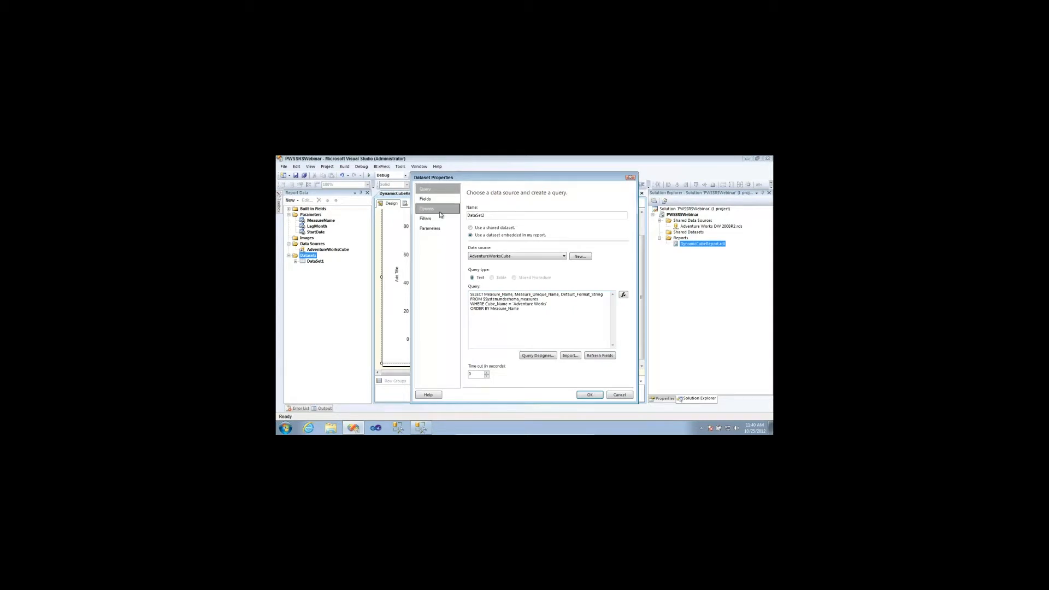
{"action": "left_click", "coordinate": [426, 199]}
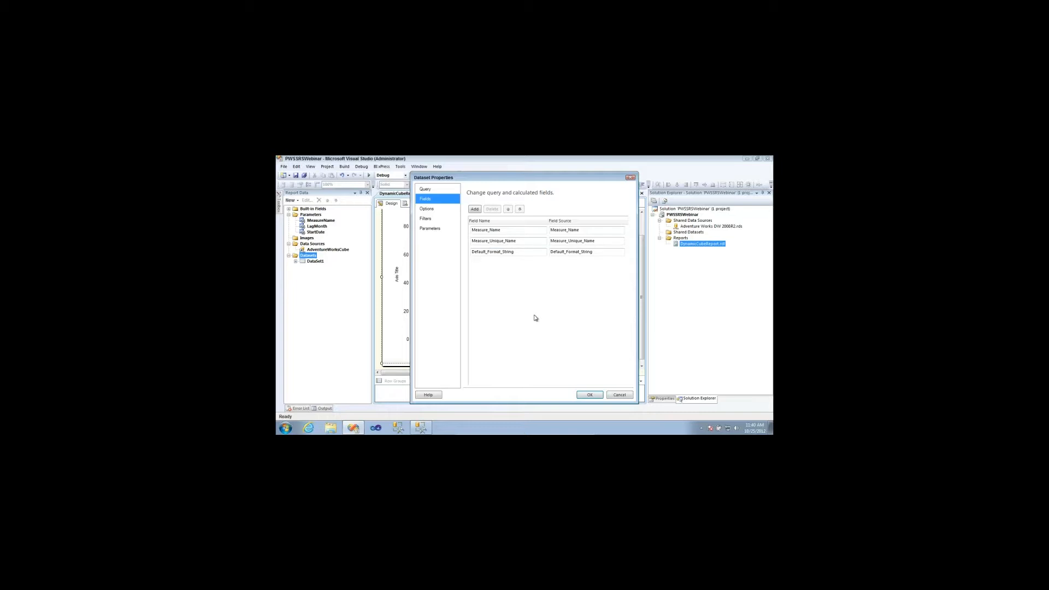
{"action": "left_click", "coordinate": [587, 396]}
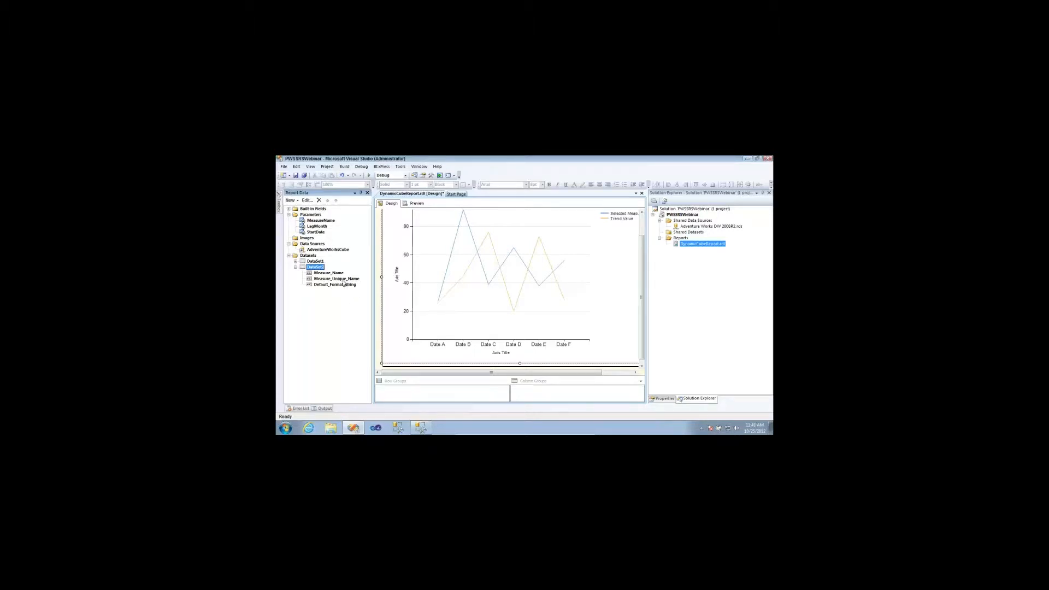
- Set the MeasureName parameter's available values to come from a query, using DataSet2 as the source dataset
{"action": "double_click", "coordinate": [319, 220]}
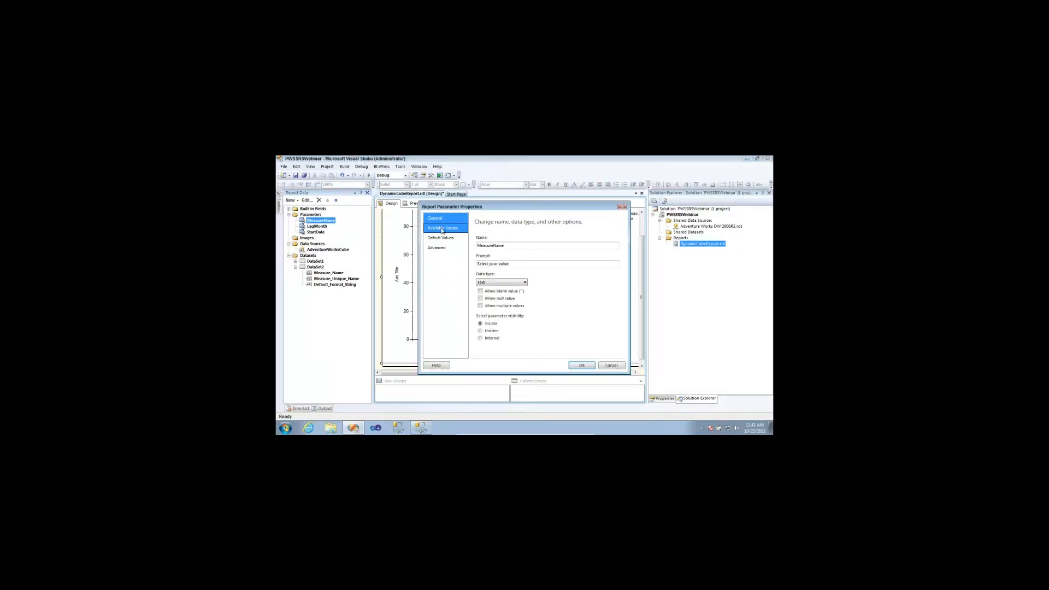
{"action": "left_click", "coordinate": [443, 233]}
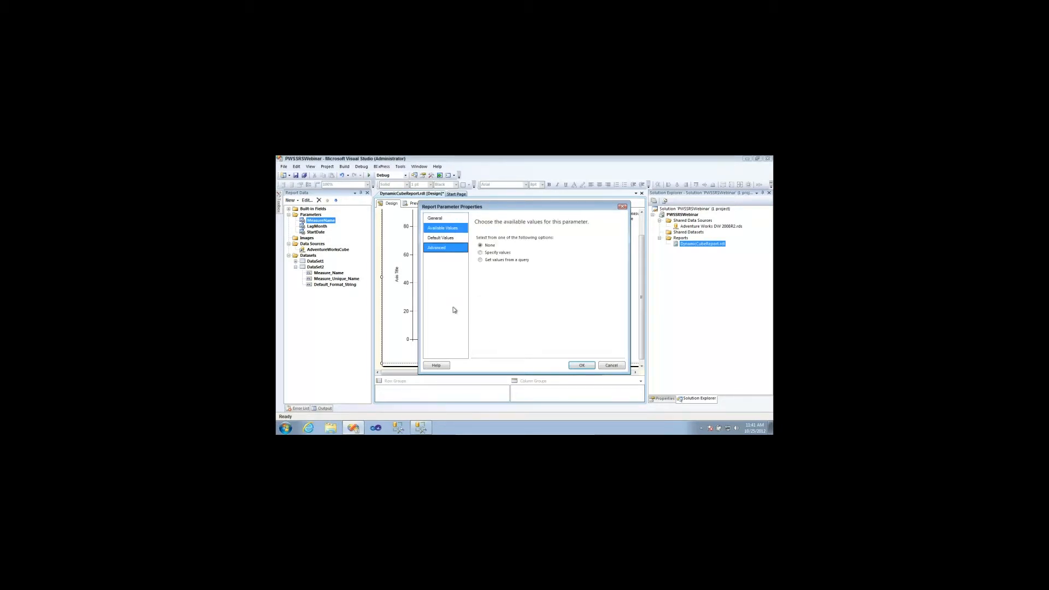
{"action": "left_click", "coordinate": [481, 261]}
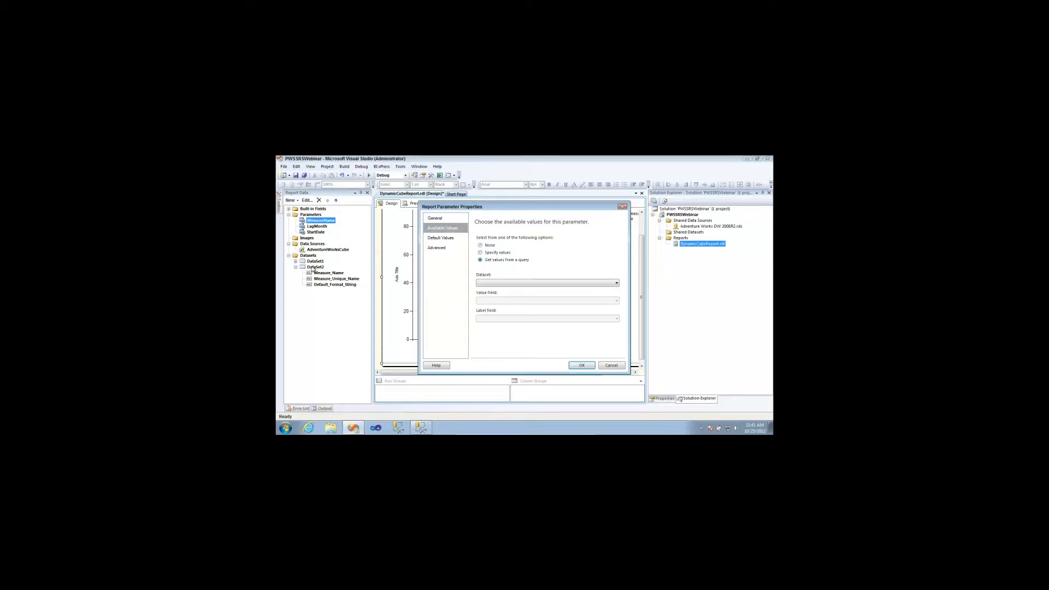
{"action": "left_click", "coordinate": [501, 282]}
{"action": "left_click", "coordinate": [492, 296]}
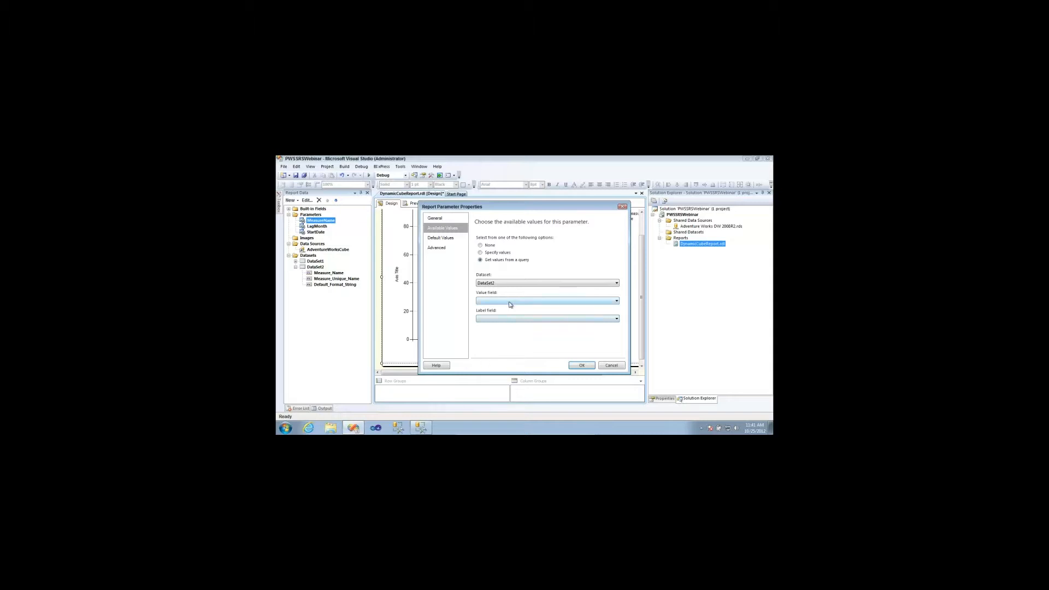
- Use Measure_Unique_Name as the value field and Measure_Name as the label field, and save the parameter
{"action": "left_click", "coordinate": [616, 302]}
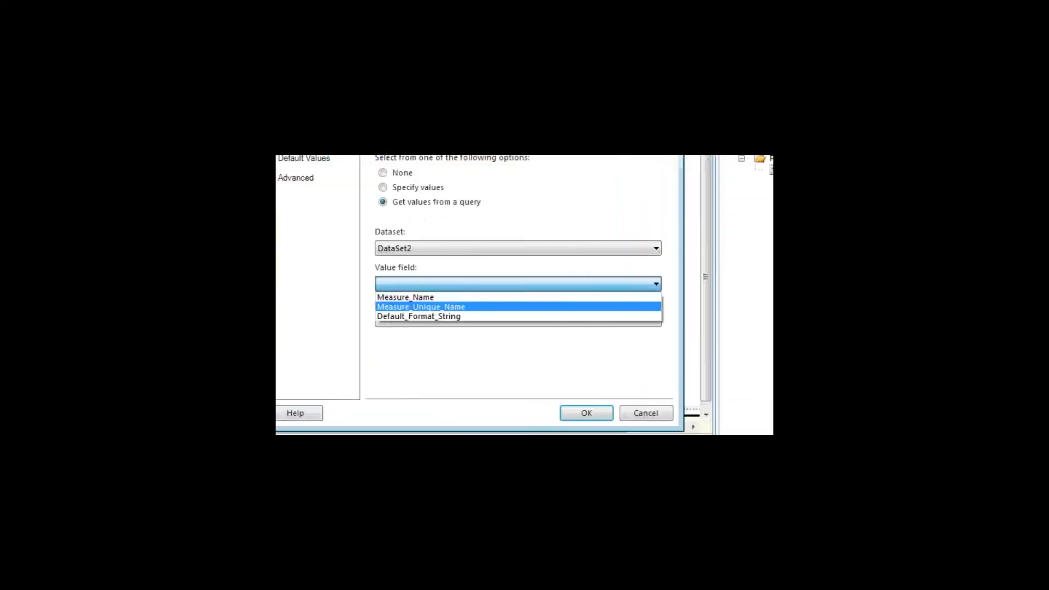
{"action": "left_click_drag", "start_coordinate": [372, 304], "coordinate": [337, 305]}
{"action": "type", "text": "t"}
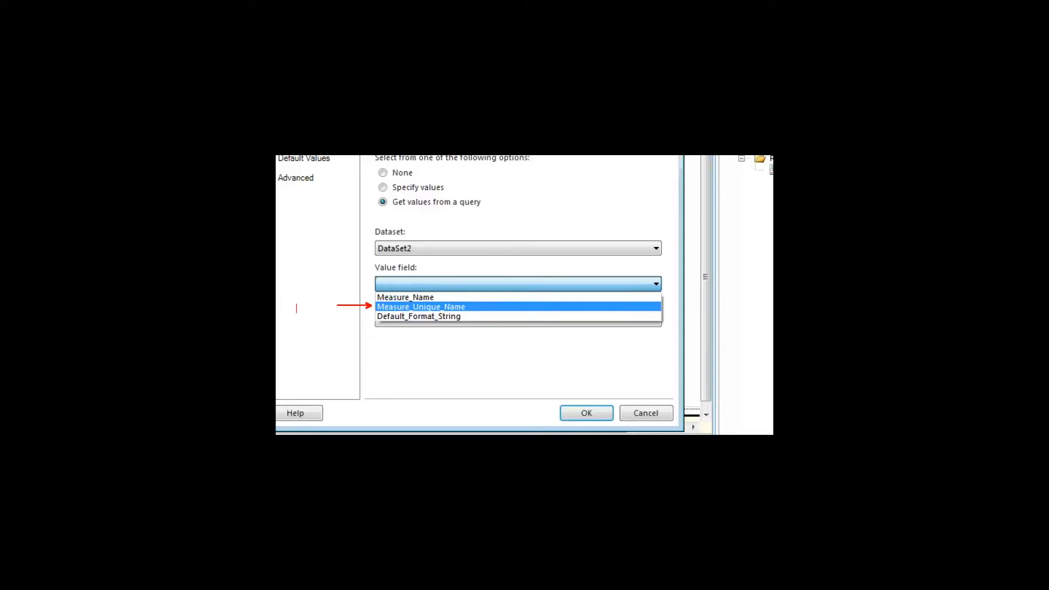
{"action": "type", "text": "MDX"}
{"action": "key", "text": "Escape"}
{"action": "left_click_drag", "start_coordinate": [372, 296], "coordinate": [333, 295]}
{"action": "type", "text": "label"}
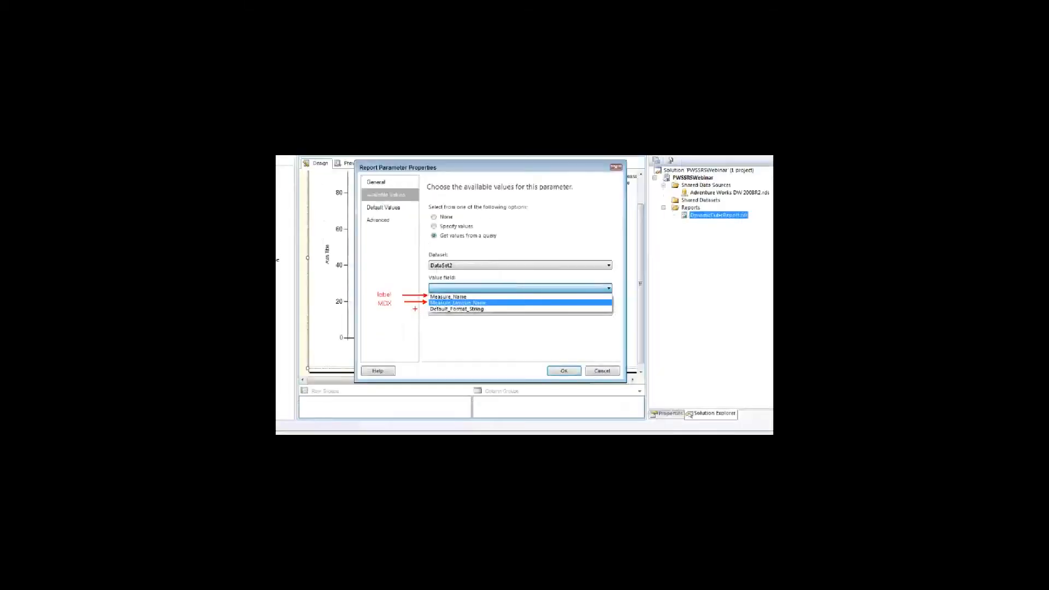
{"action": "left_click", "coordinate": [462, 303]}
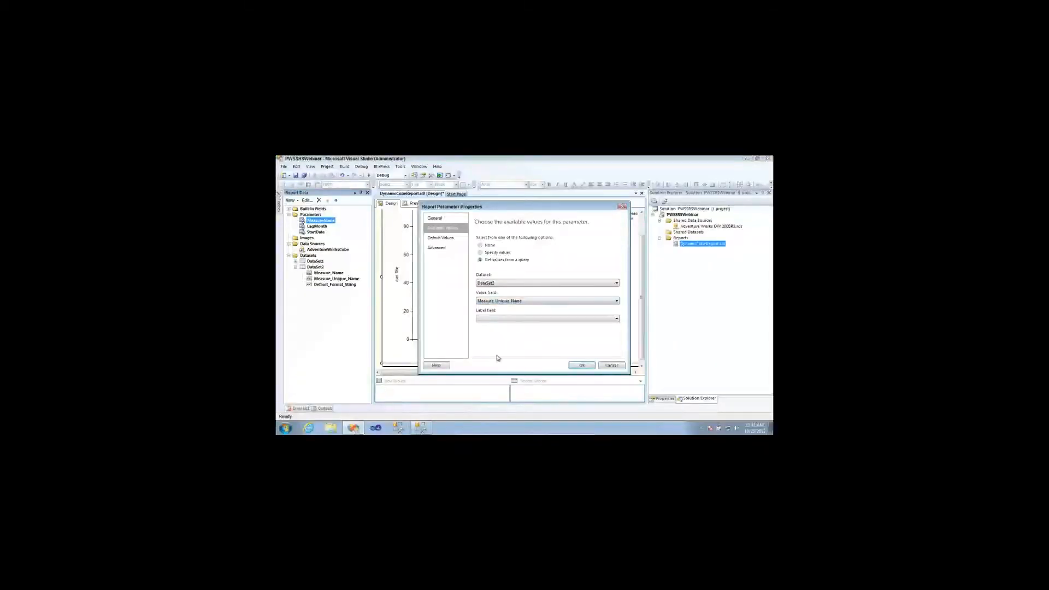
{"action": "left_click", "coordinate": [561, 320]}
{"action": "left_click", "coordinate": [519, 326]}
{"action": "left_click", "coordinate": [581, 366]}
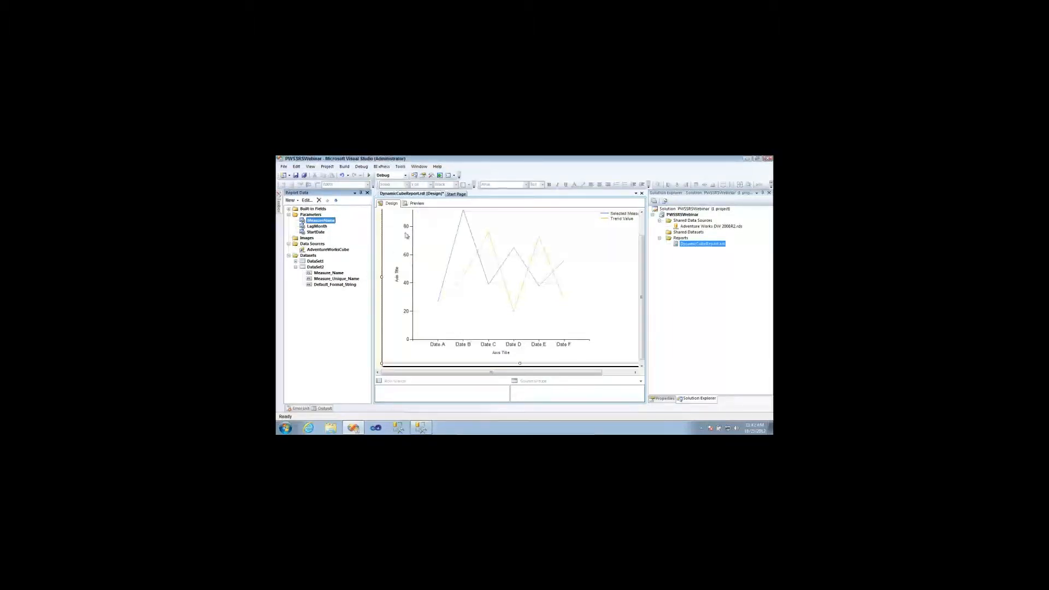
- Preview the report, return to the design and give the LagMonth parameter a specified default value of 12
{"action": "left_click", "coordinate": [416, 206]}
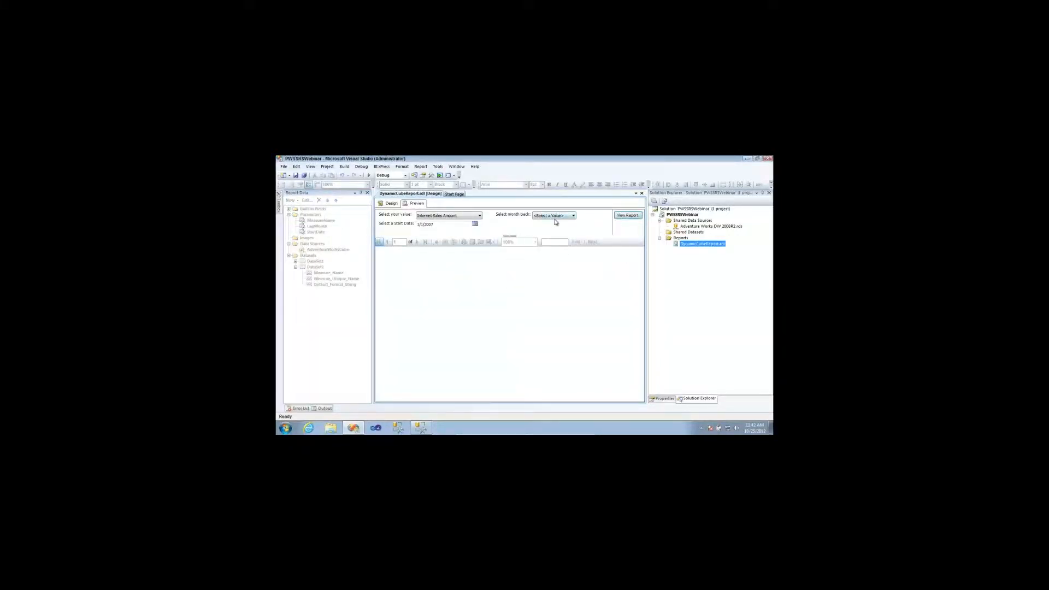
{"action": "left_click", "coordinate": [388, 205]}
{"action": "left_click", "coordinate": [317, 227]}
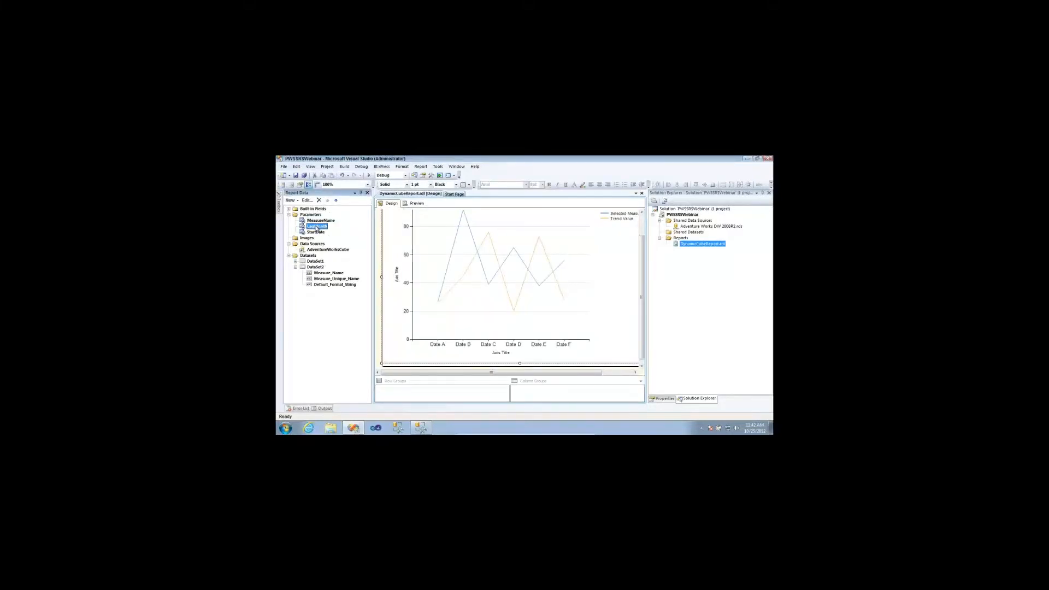
{"action": "double_click", "coordinate": [317, 228]}
{"action": "left_click", "coordinate": [440, 237]}
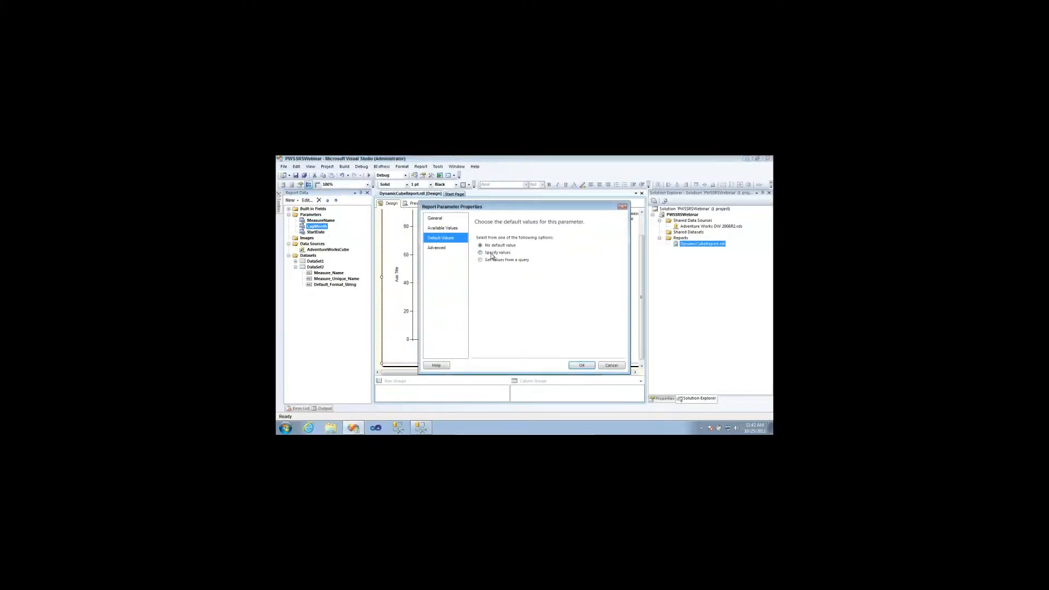
{"action": "left_click", "coordinate": [494, 253]}
{"action": "left_click", "coordinate": [483, 276]}
{"action": "type", "text": "12"}
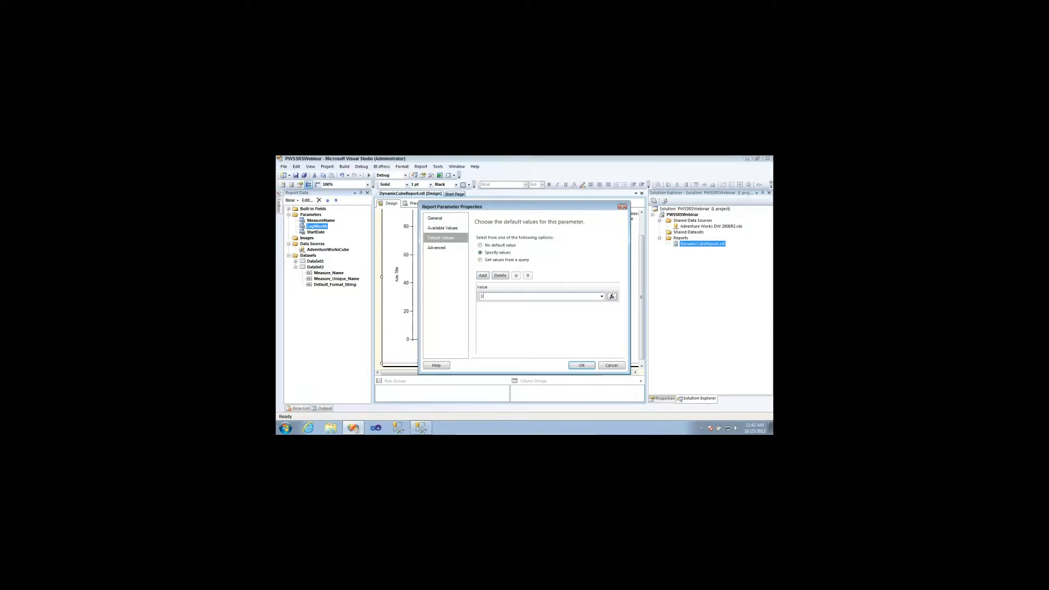
{"action": "left_click", "coordinate": [581, 366]}
- Preview the report and run it with Internet Gross Profit as the selected measure
{"action": "left_click", "coordinate": [415, 203]}
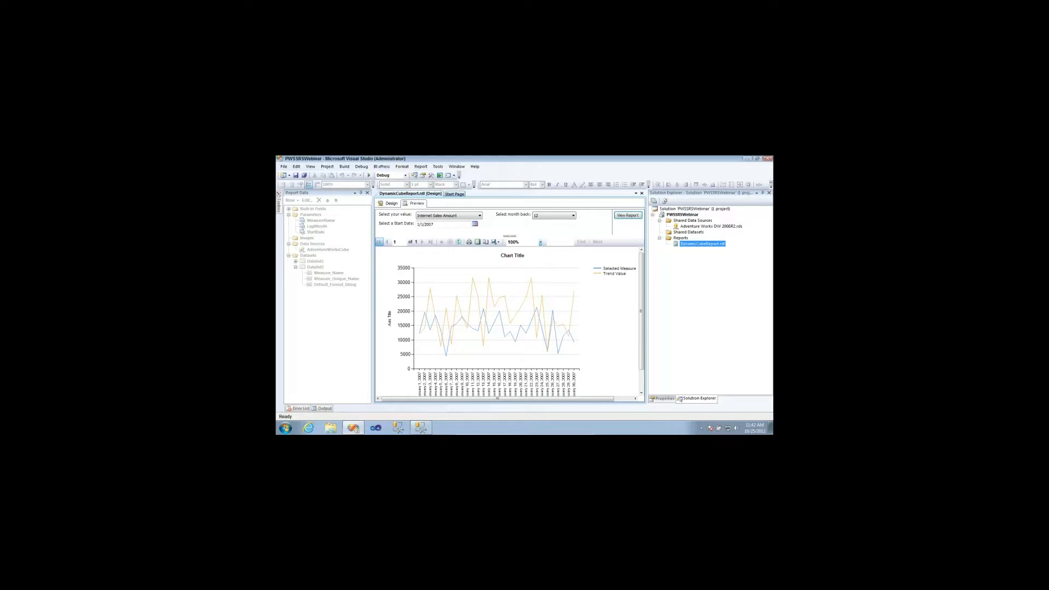
{"action": "left_click", "coordinate": [479, 216]}
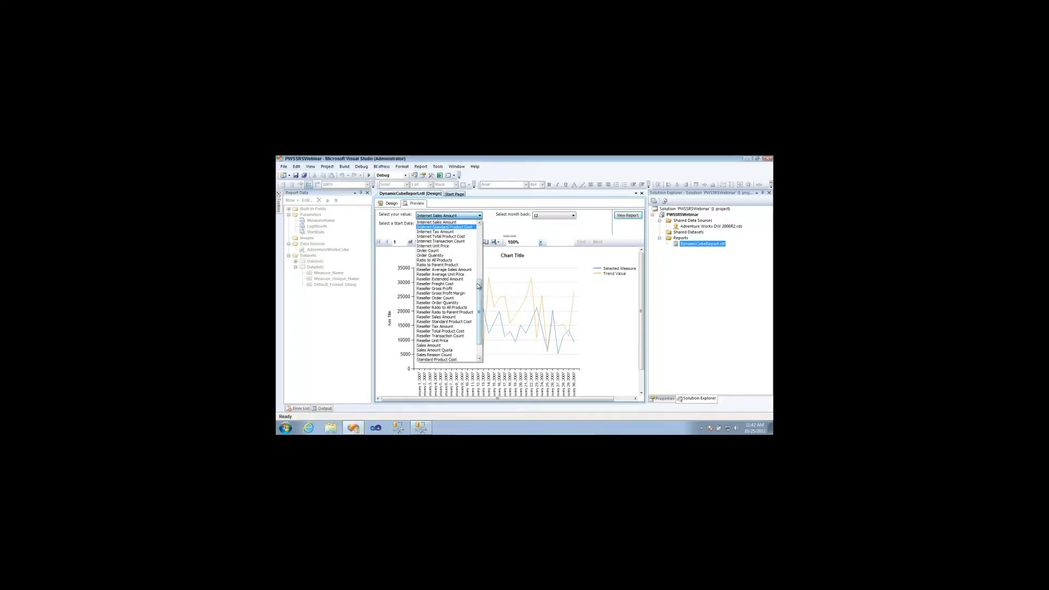
{"action": "left_click_drag", "start_coordinate": [477, 284], "coordinate": [478, 237]}
{"action": "left_click", "coordinate": [461, 299]}
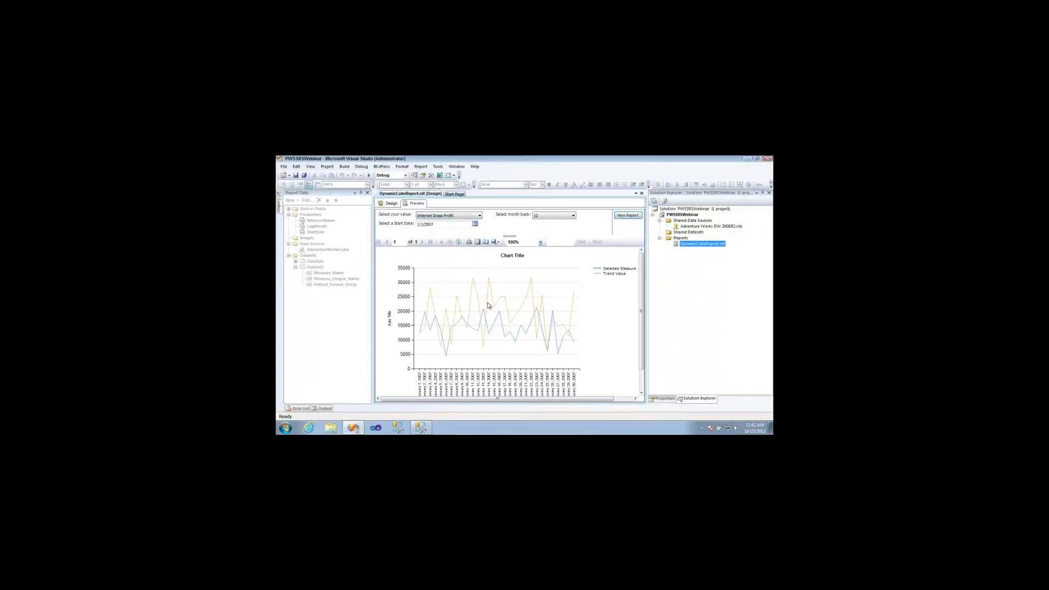
{"action": "left_click", "coordinate": [624, 216]}
- Run the previewed report for the Internet Unit Price measure and again for Order Quantity
{"action": "left_click", "coordinate": [480, 216]}
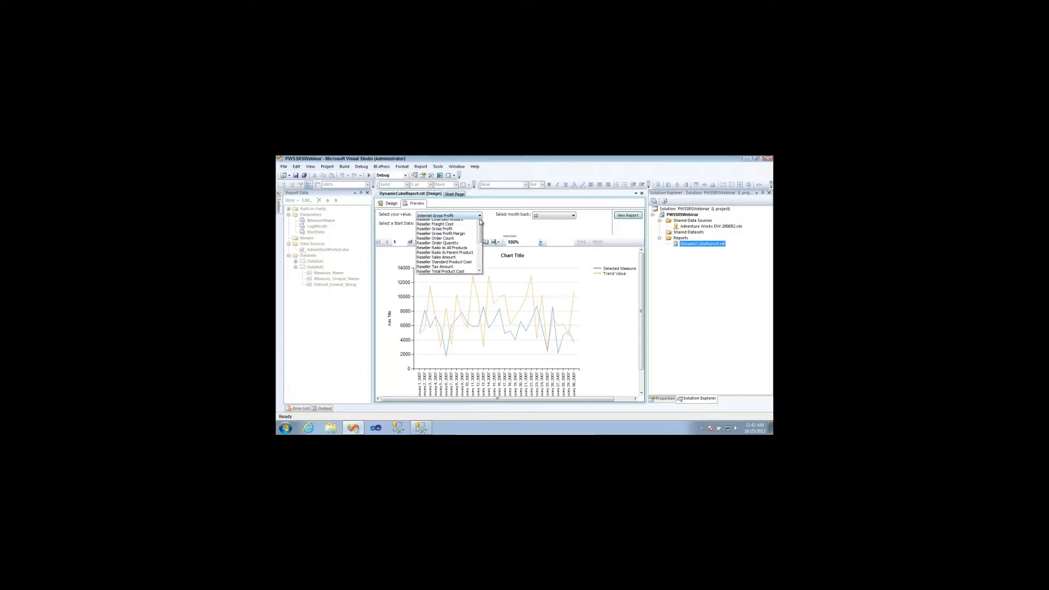
{"action": "left_click", "coordinate": [452, 273]}
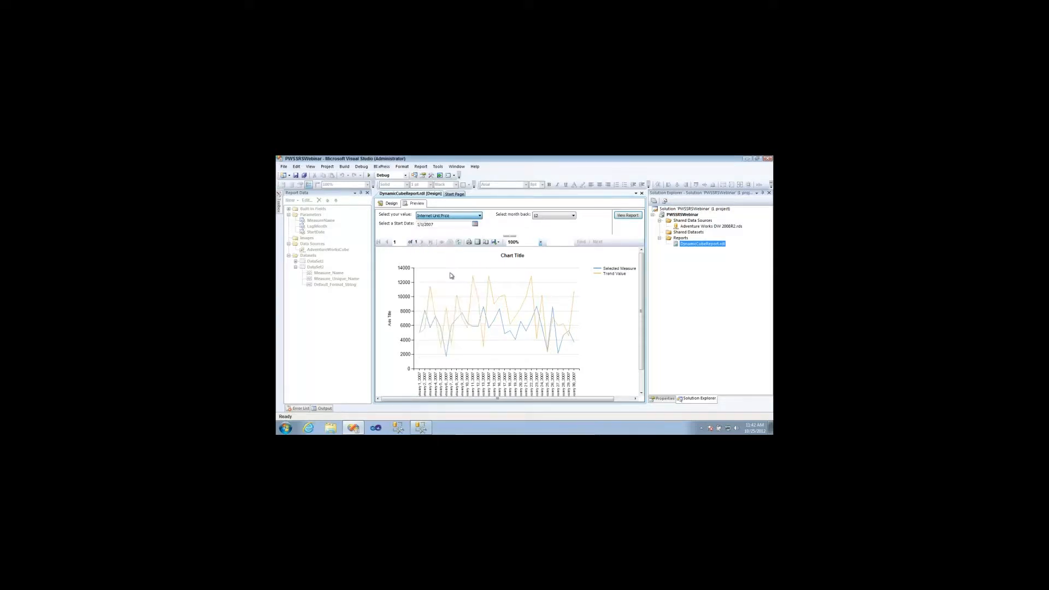
{"action": "left_click", "coordinate": [634, 217]}
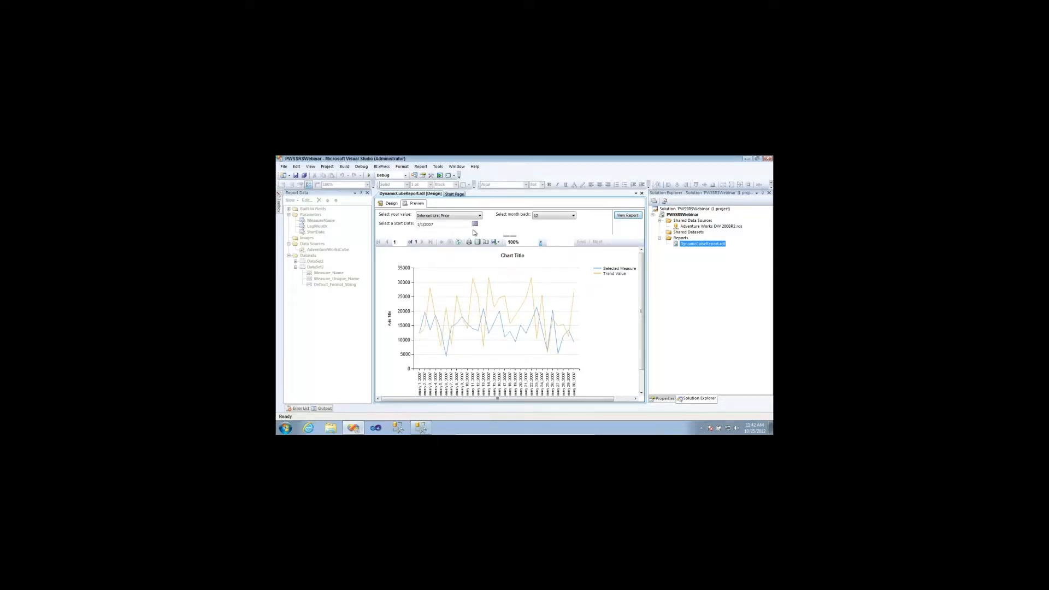
{"action": "left_click", "coordinate": [479, 216]}
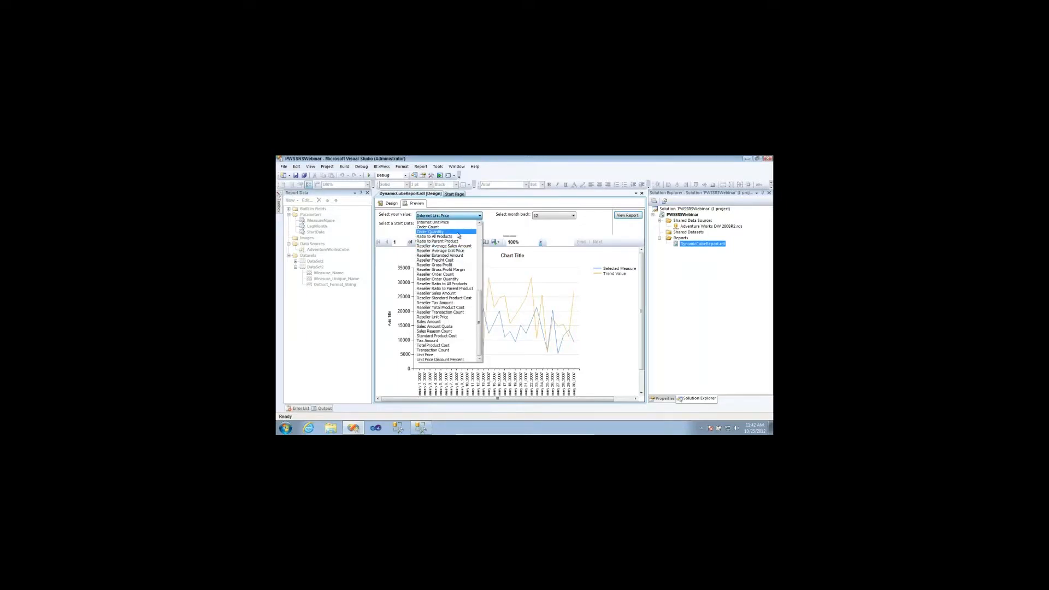
{"action": "left_click", "coordinate": [458, 233]}
{"action": "left_click", "coordinate": [627, 217]}
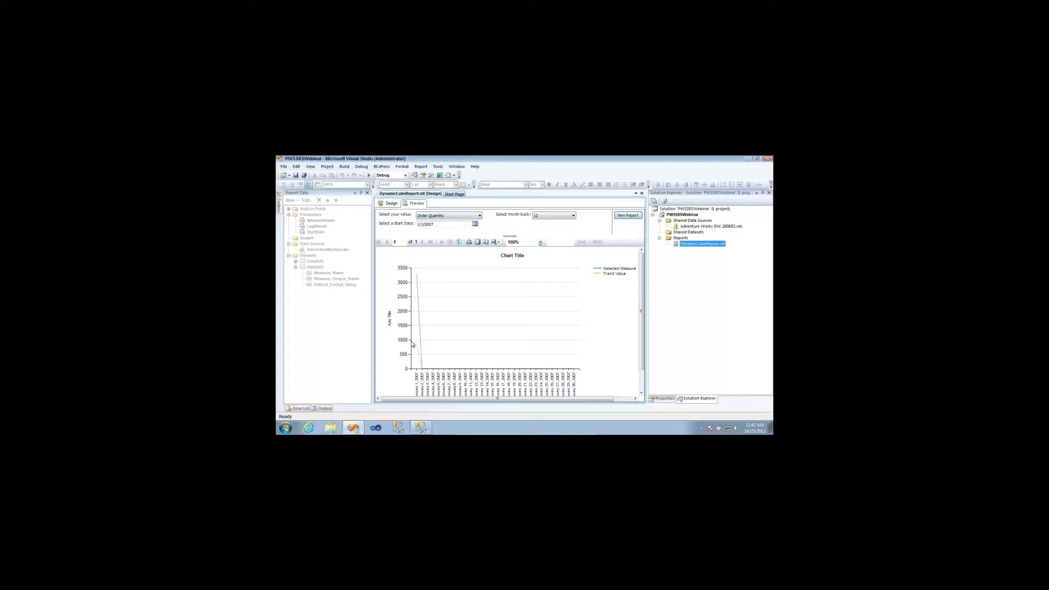
- Set the previewed report's start date to 10/1/2006
{"action": "left_click", "coordinate": [476, 224]}
{"action": "left_click", "coordinate": [421, 236]}
{"action": "left_click", "coordinate": [421, 236]}
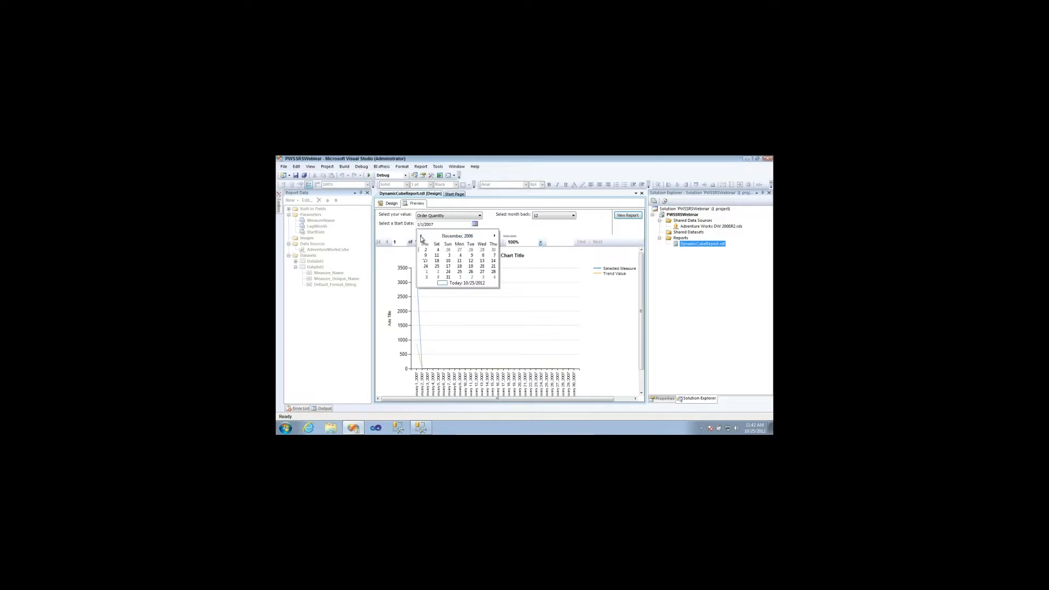
{"action": "left_click", "coordinate": [421, 236]}
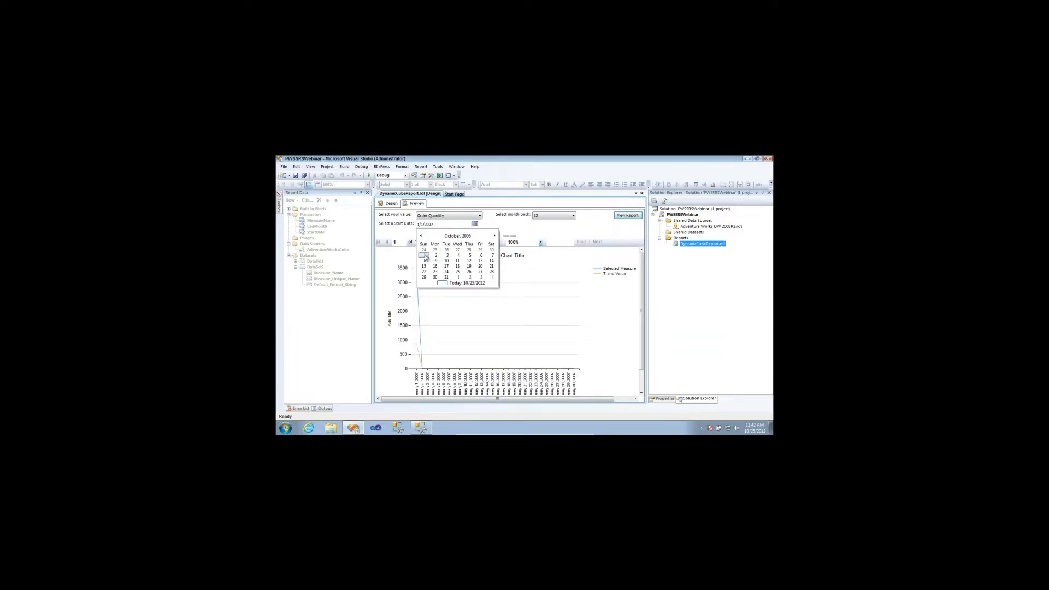
{"action": "left_click", "coordinate": [425, 255]}
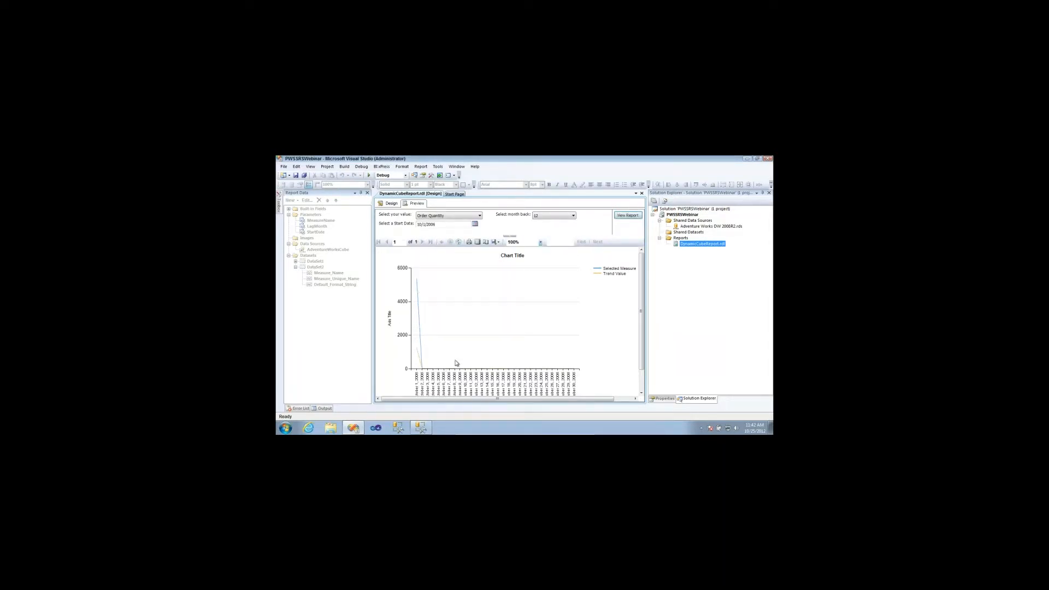
- Run the previewed report with Internet Tax Amount as the selected measure and inspect the chart
{"action": "left_click", "coordinate": [479, 215]}
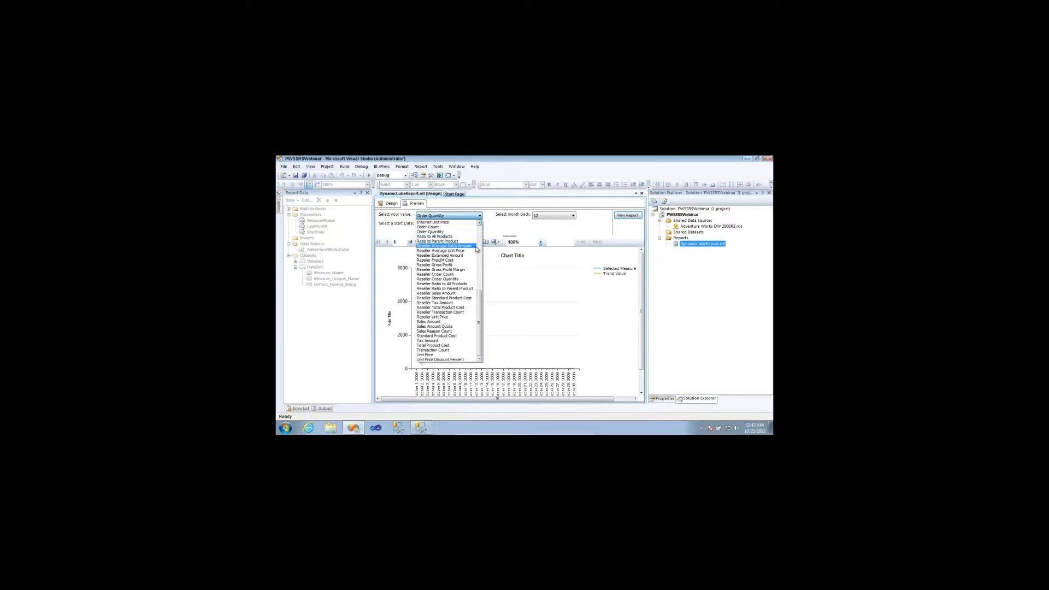
{"action": "left_click_drag", "start_coordinate": [481, 311], "coordinate": [481, 293]}
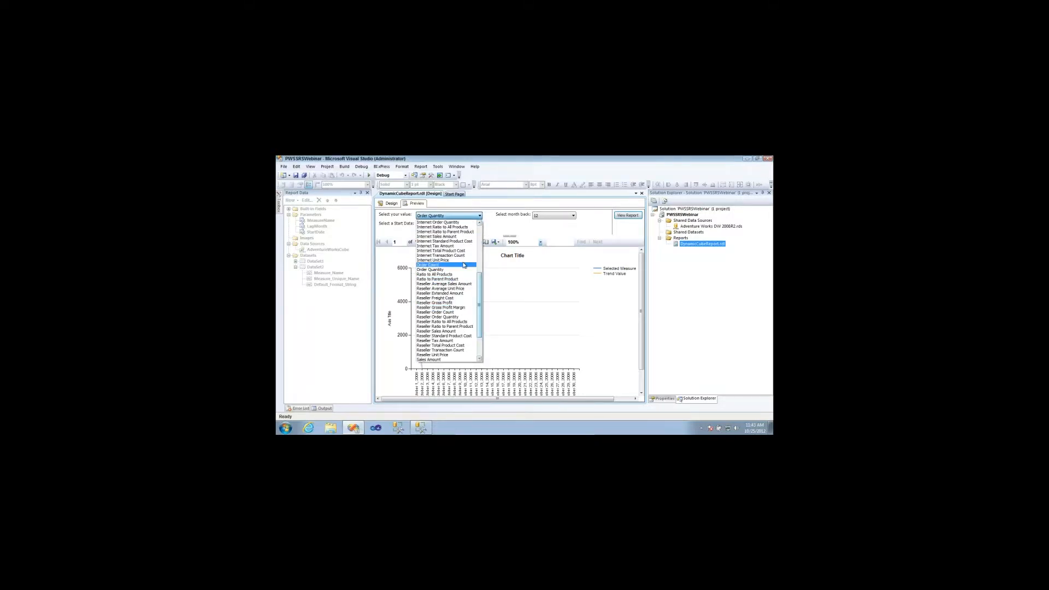
{"action": "left_click", "coordinate": [444, 248]}
{"action": "left_click", "coordinate": [630, 216]}
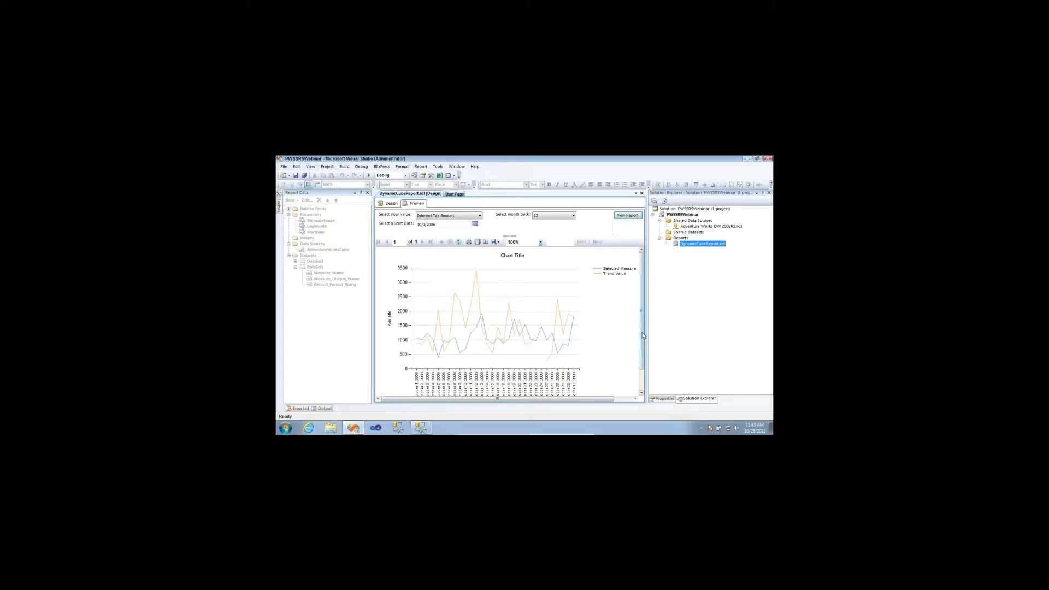
{"action": "mouse_move", "coordinate": [641, 336]}
{"action": "left_mouse_down"}
{"action": "mouse_move", "coordinate": [632, 357]}
{"action": "mouse_move", "coordinate": [628, 339]}
{"action": "left_mouse_up"}
- Choose Internet Sales Amount as the measure and run the previewed report again
{"action": "left_click", "coordinate": [478, 217]}
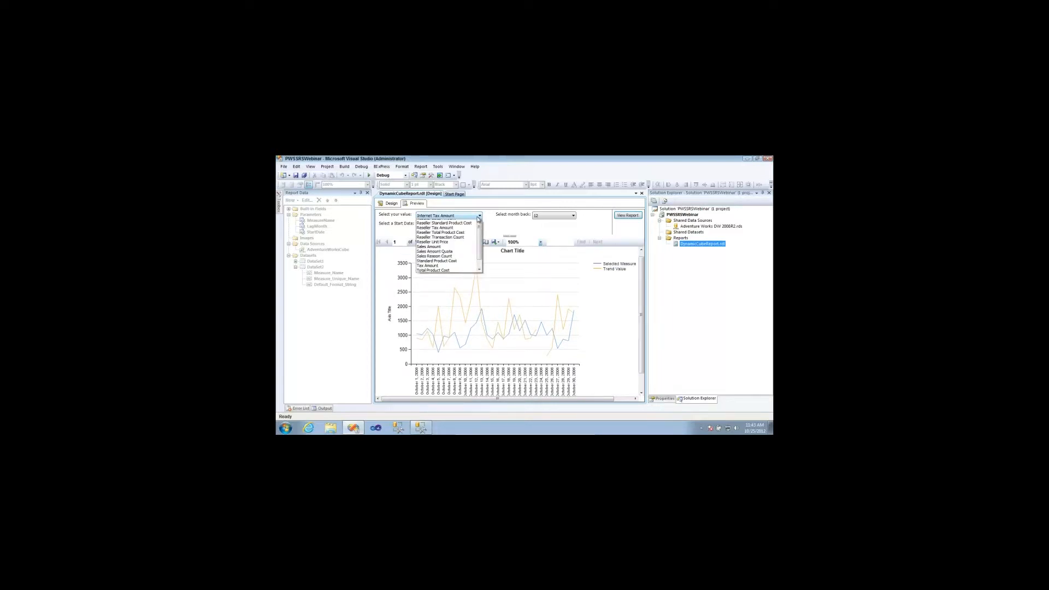
{"action": "left_click", "coordinate": [480, 223]}
{"action": "left_click", "coordinate": [479, 223]}
{"action": "left_click", "coordinate": [479, 224]}
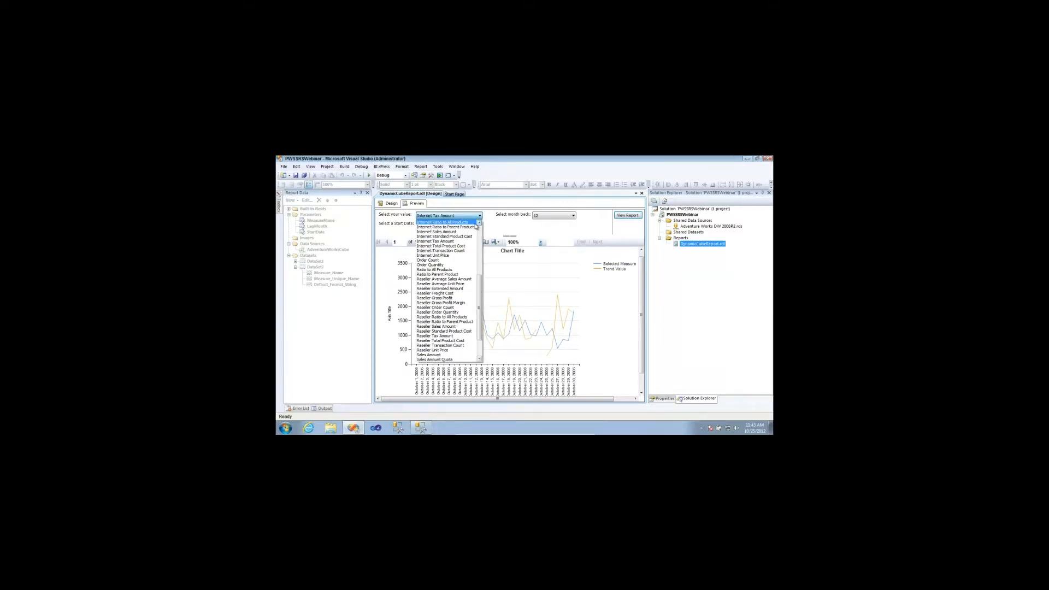
{"action": "left_click", "coordinate": [465, 228]}
{"action": "left_click", "coordinate": [628, 215]}
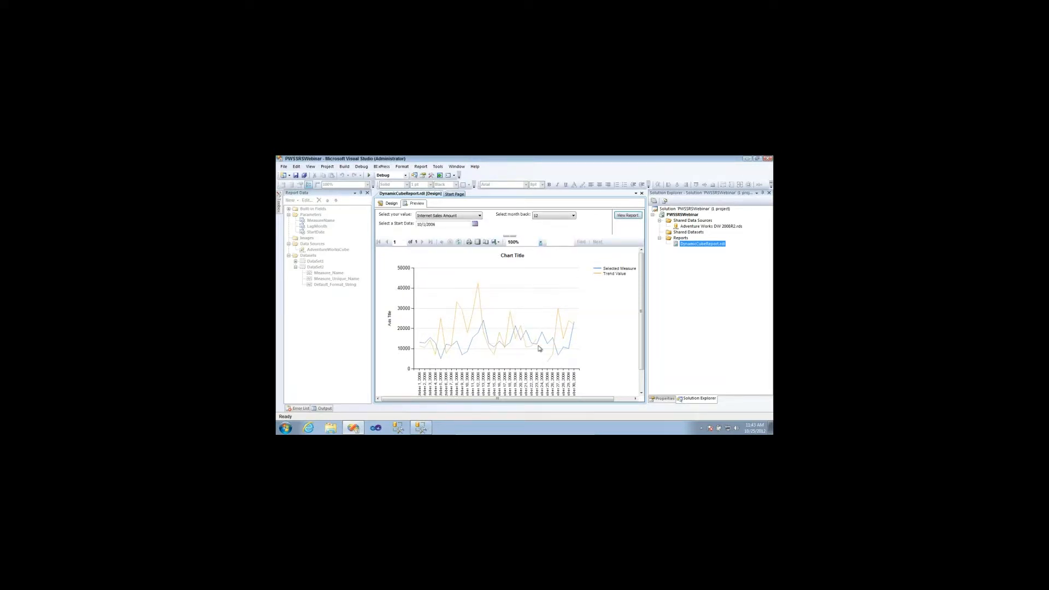
- Add quotation marks around the MeasureName parameter reference in DataSet1's query expression, save the dataset and preview the report
{"action": "left_click", "coordinate": [392, 204]}
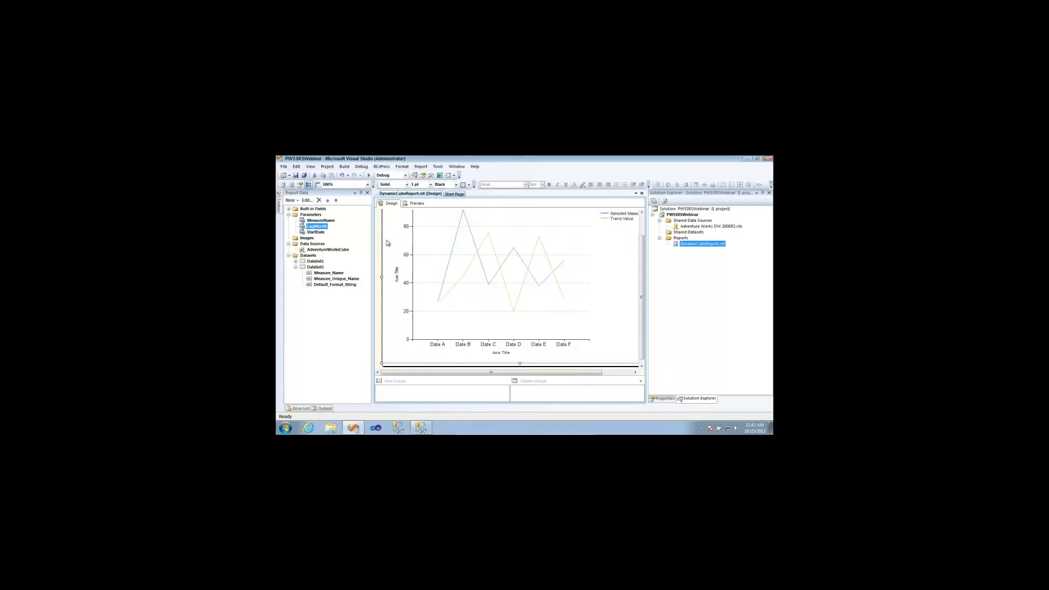
{"action": "left_click", "coordinate": [296, 261]}
{"action": "double_click", "coordinate": [316, 263]}
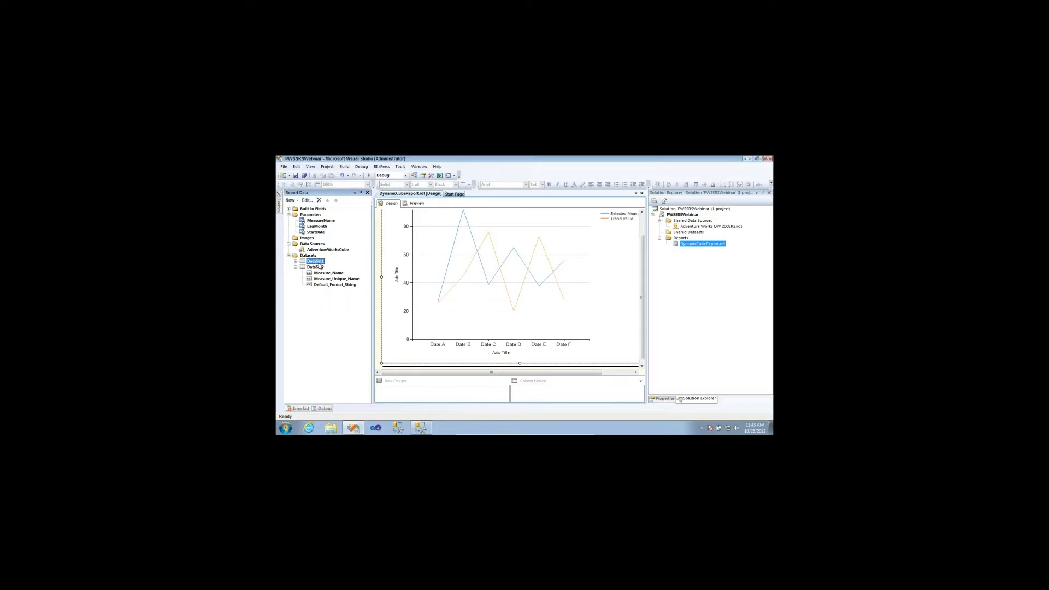
{"action": "left_click", "coordinate": [626, 298]}
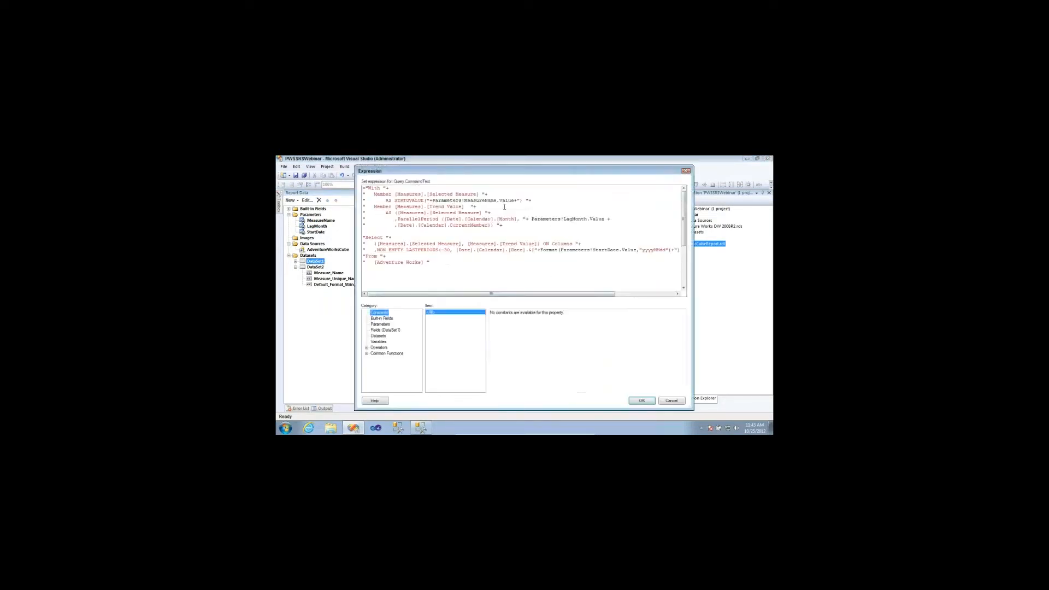
{"action": "type", "text": "\"\"\""}
{"action": "left_click", "coordinate": [642, 401]}
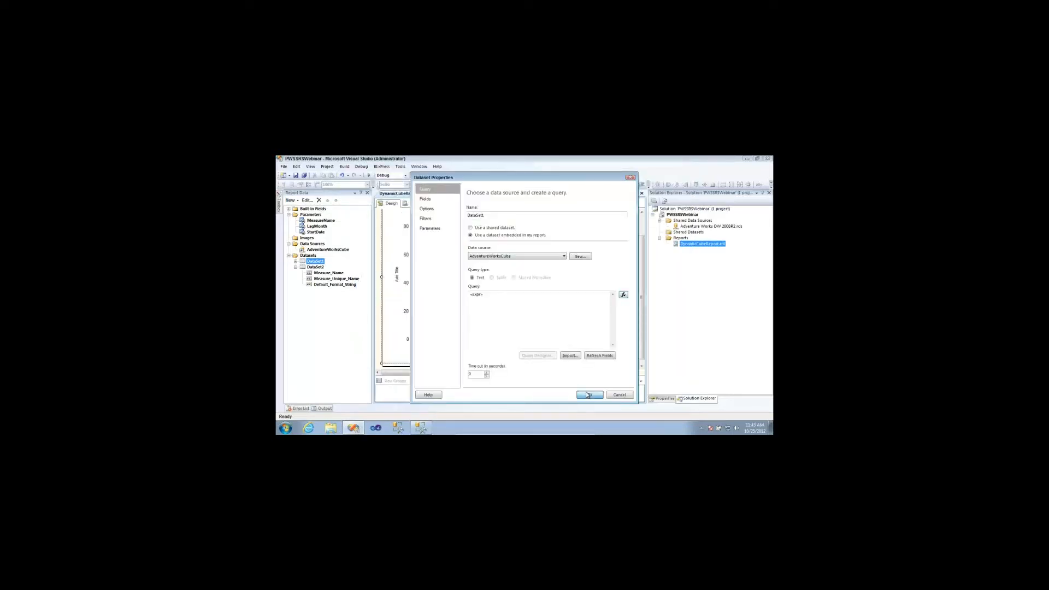
{"action": "left_click", "coordinate": [590, 395]}
{"action": "left_click", "coordinate": [424, 205]}
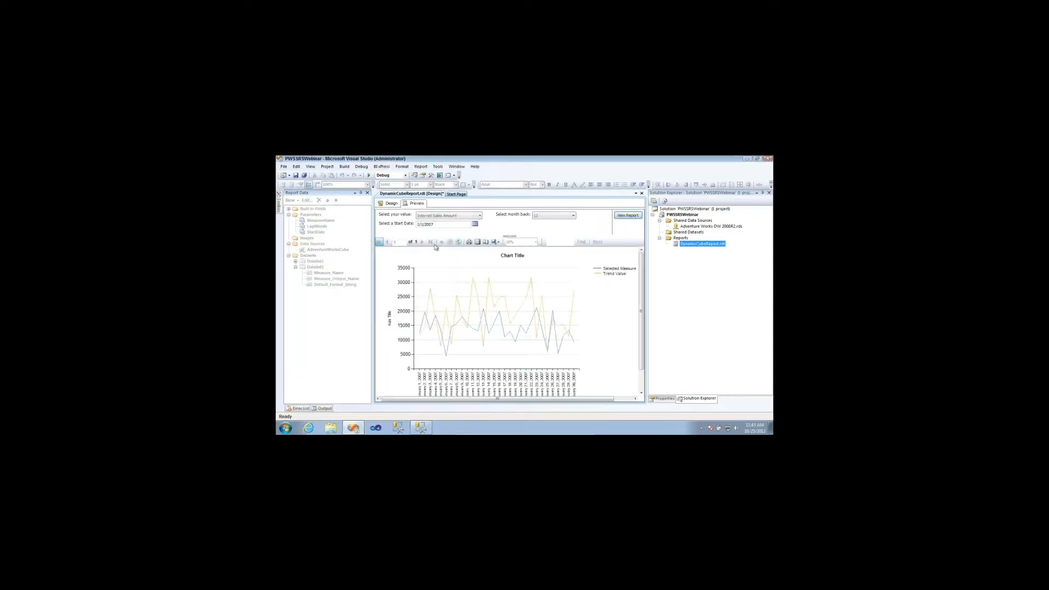
- Run the previewed report with Internet Total Product Cost as the selected measure
{"action": "left_click", "coordinate": [461, 216]}
{"action": "left_click", "coordinate": [440, 239]}
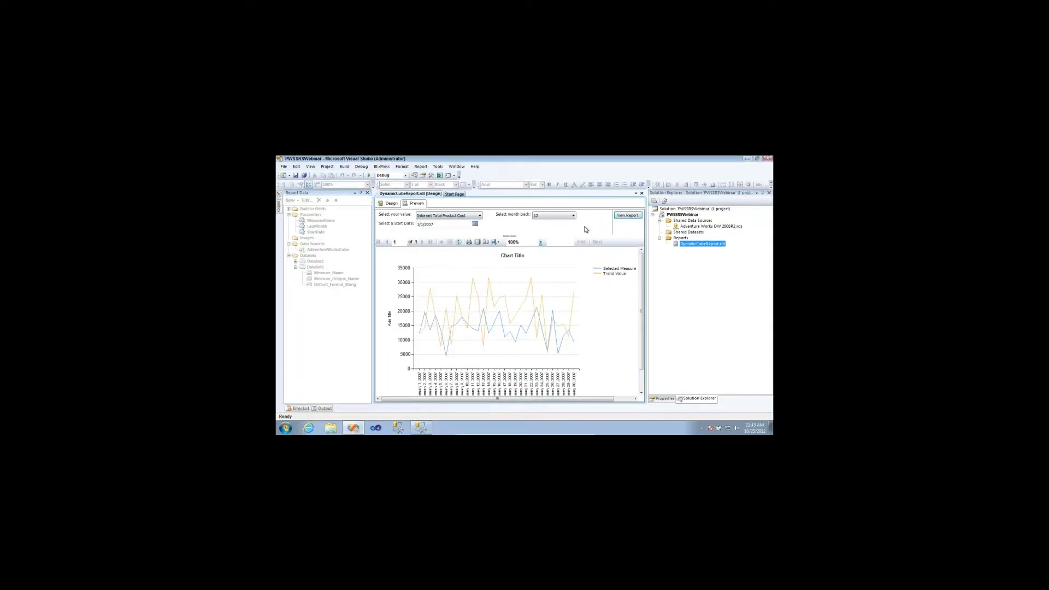
{"action": "left_click", "coordinate": [627, 217]}
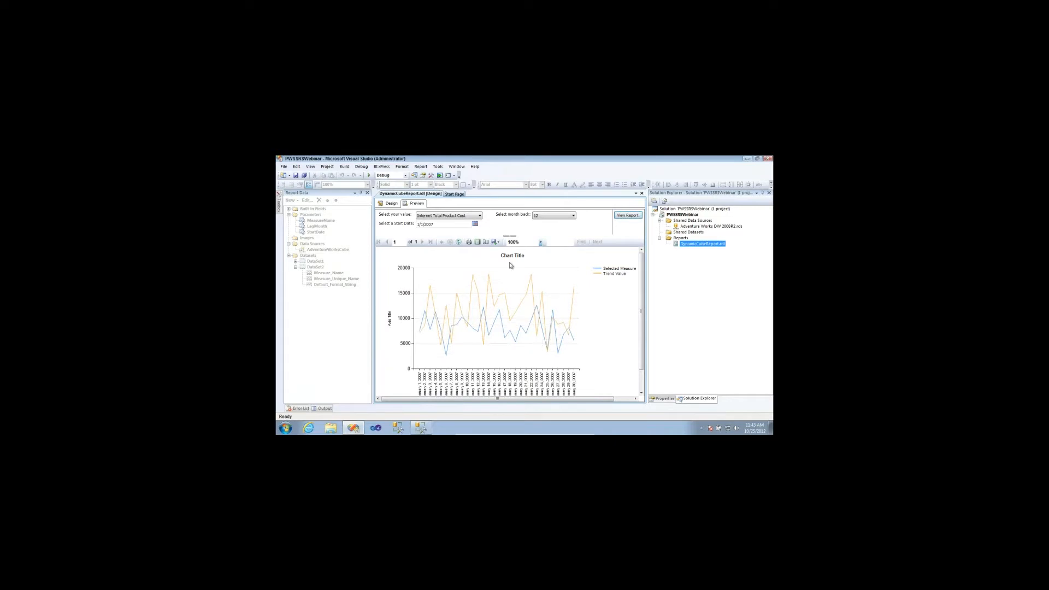
- Choose Internet Average Unit Price as the measure and run the previewed report again
{"action": "left_click", "coordinate": [479, 216]}
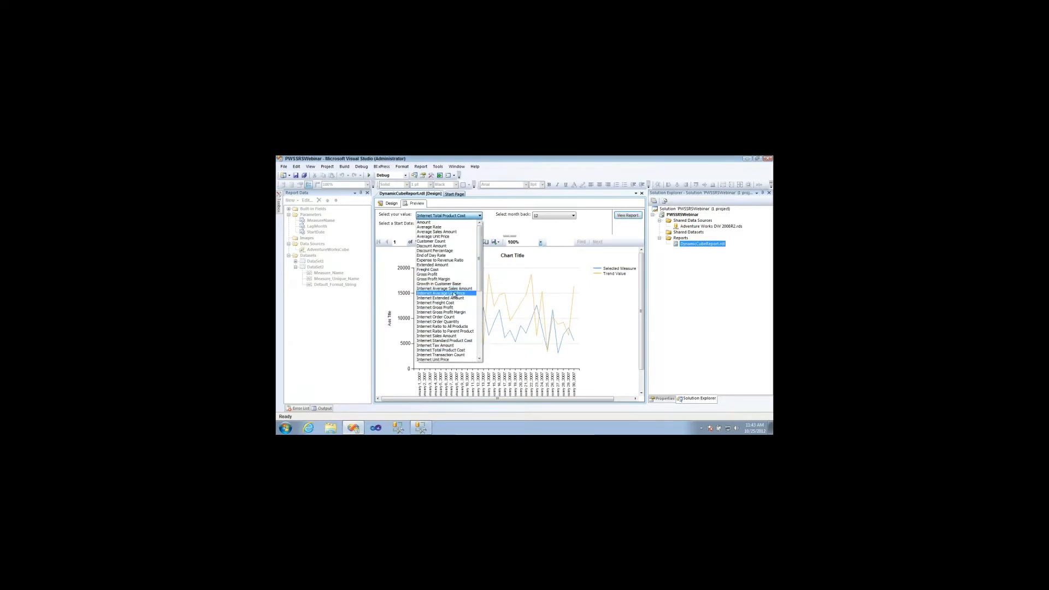
{"action": "left_click", "coordinate": [454, 294]}
{"action": "left_click", "coordinate": [627, 216]}
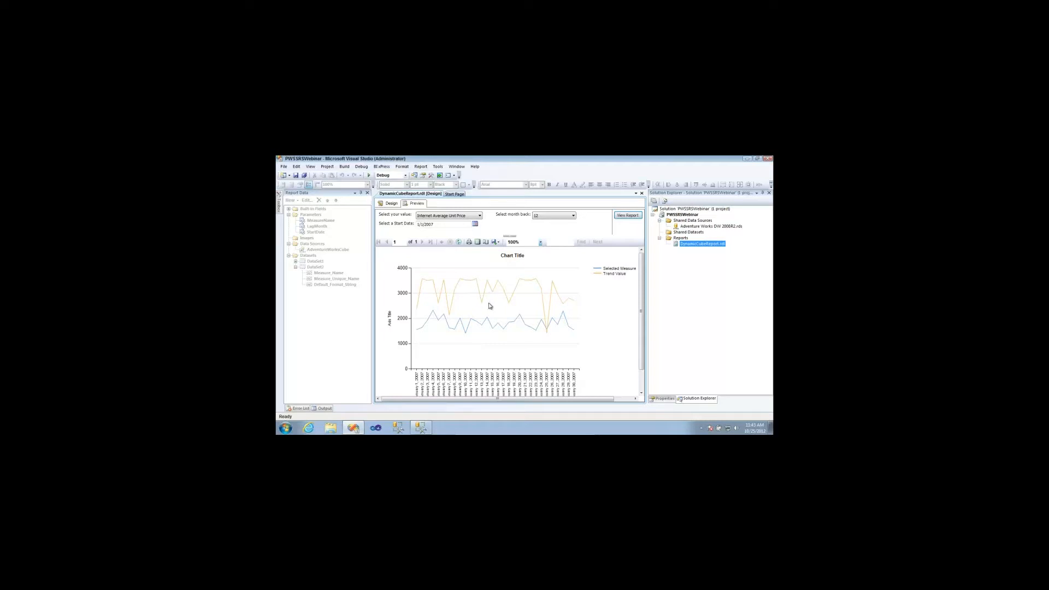
- Review DataSet1's query expression in the report design, close it without changes and preview the report again
{"action": "left_click", "coordinate": [390, 203]}
{"action": "left_click", "coordinate": [295, 261]}
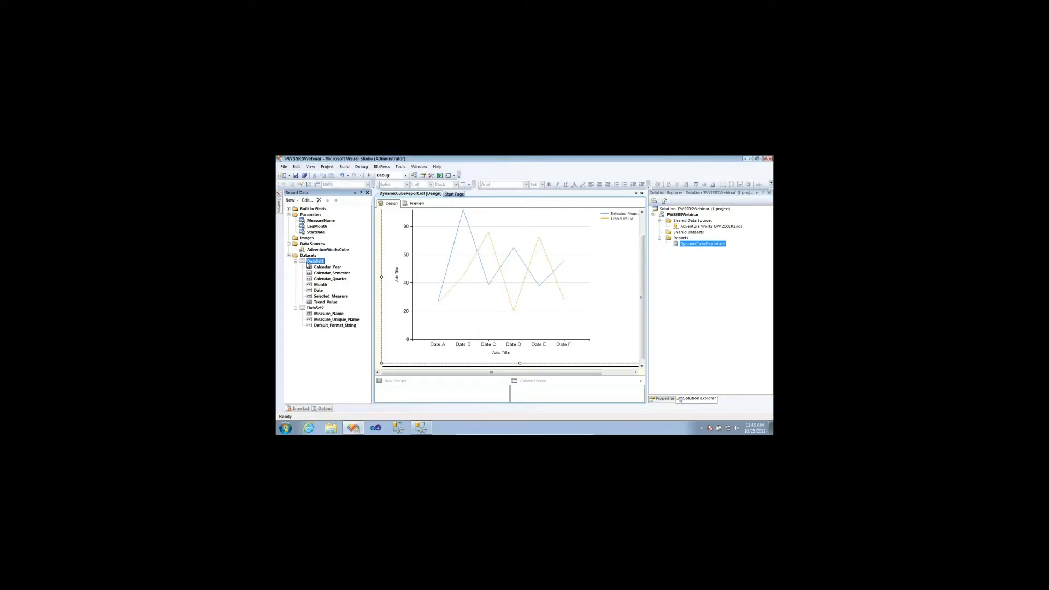
{"action": "double_click", "coordinate": [307, 263]}
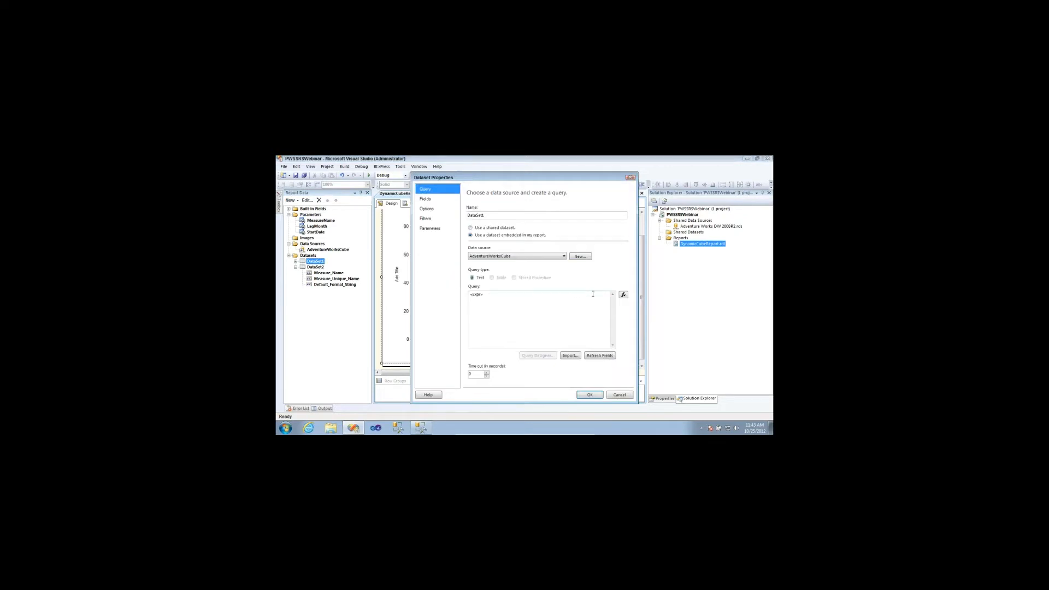
{"action": "left_click", "coordinate": [622, 294]}
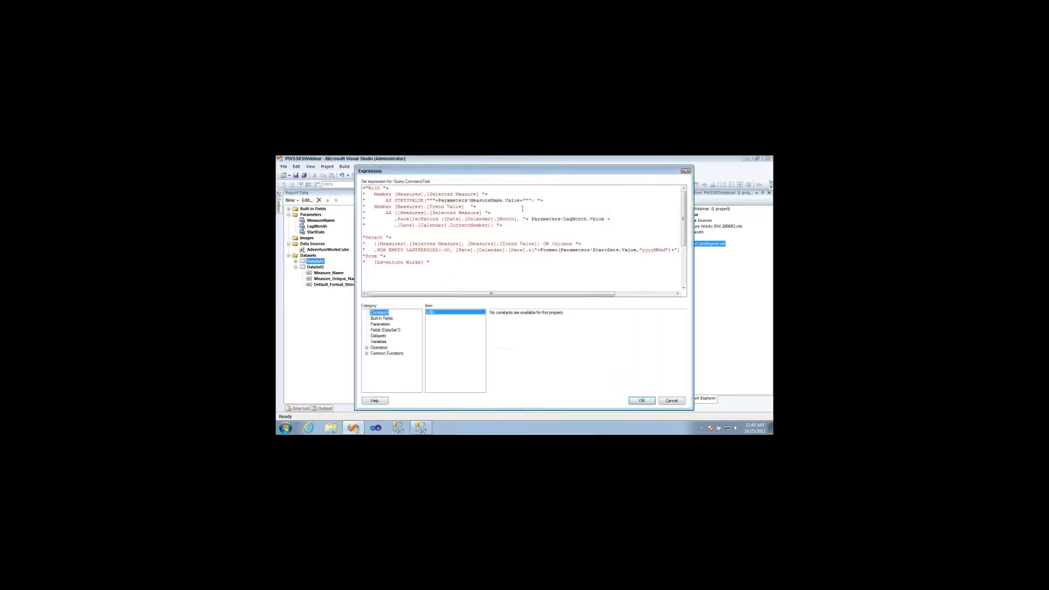
{"action": "left_click", "coordinate": [670, 402]}
{"action": "left_click", "coordinate": [616, 394]}
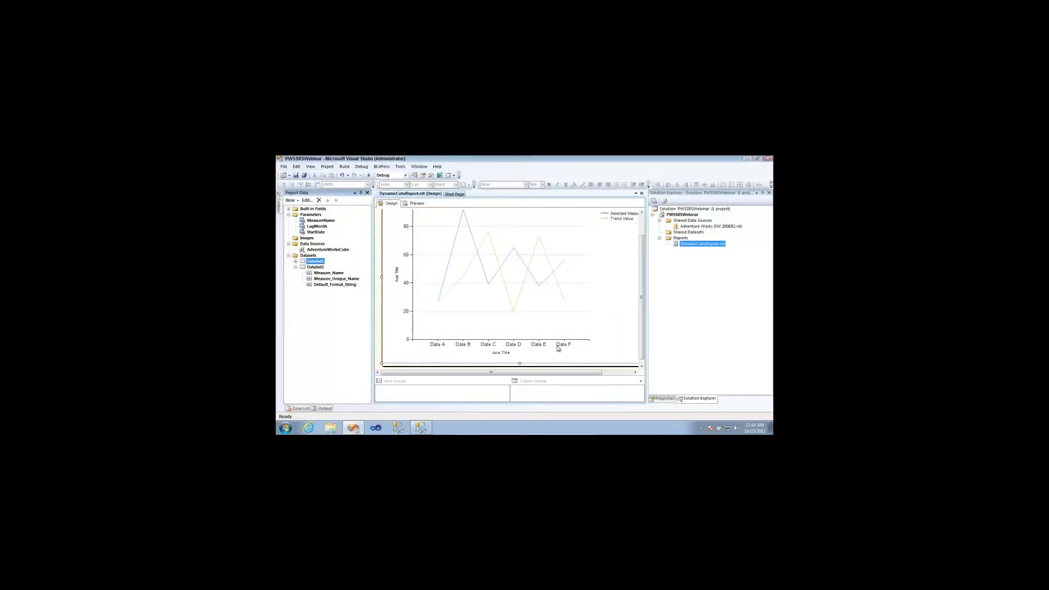
{"action": "left_click", "coordinate": [416, 204]}
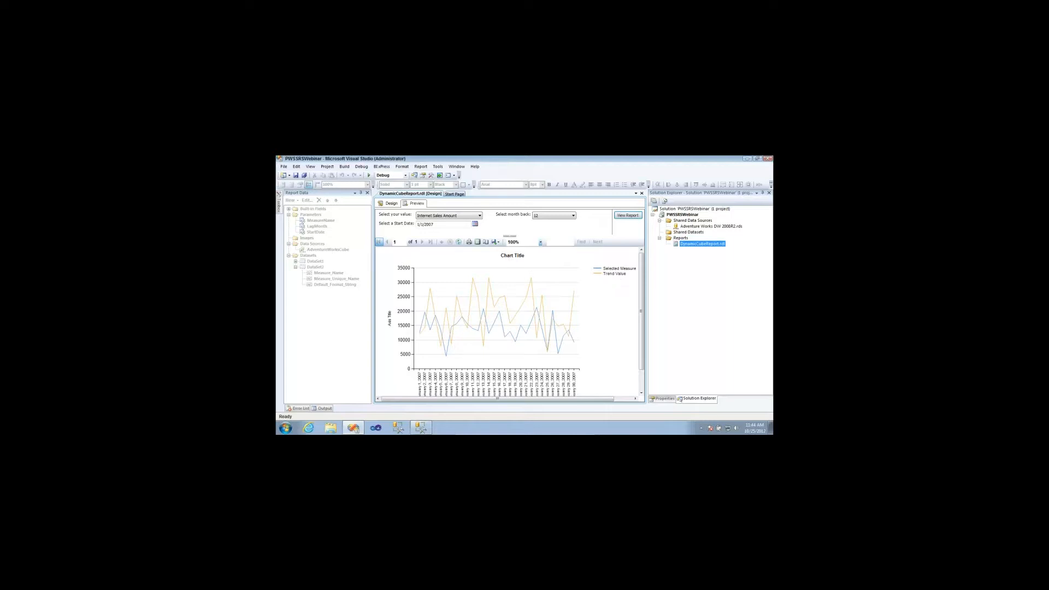
{"action": "key", "text": "alt+Tab"}
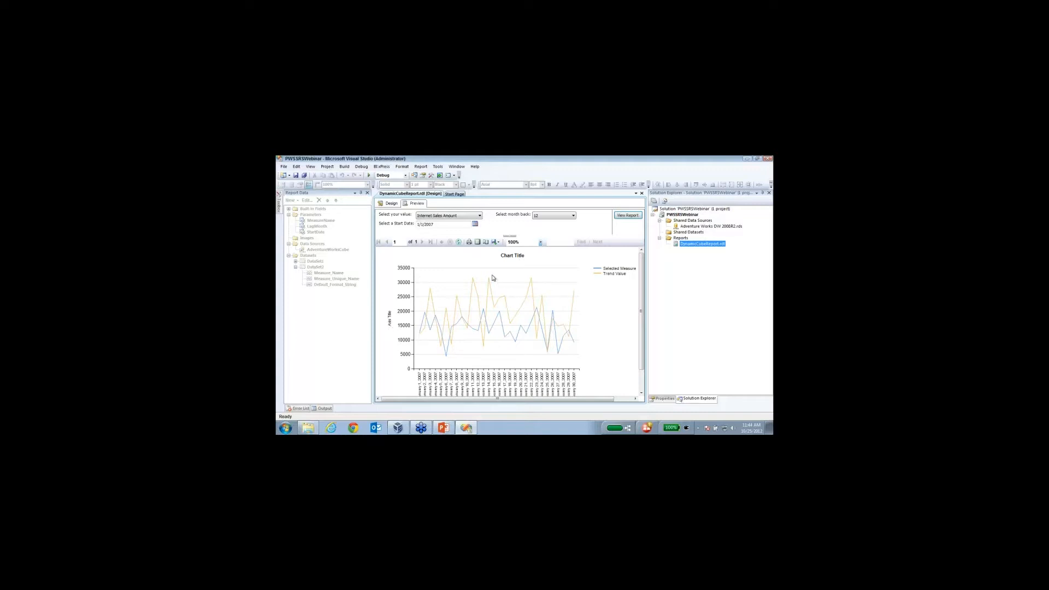
- Return to the report design and select the chart's series to bring up its chart data values
{"action": "left_click", "coordinate": [390, 204]}
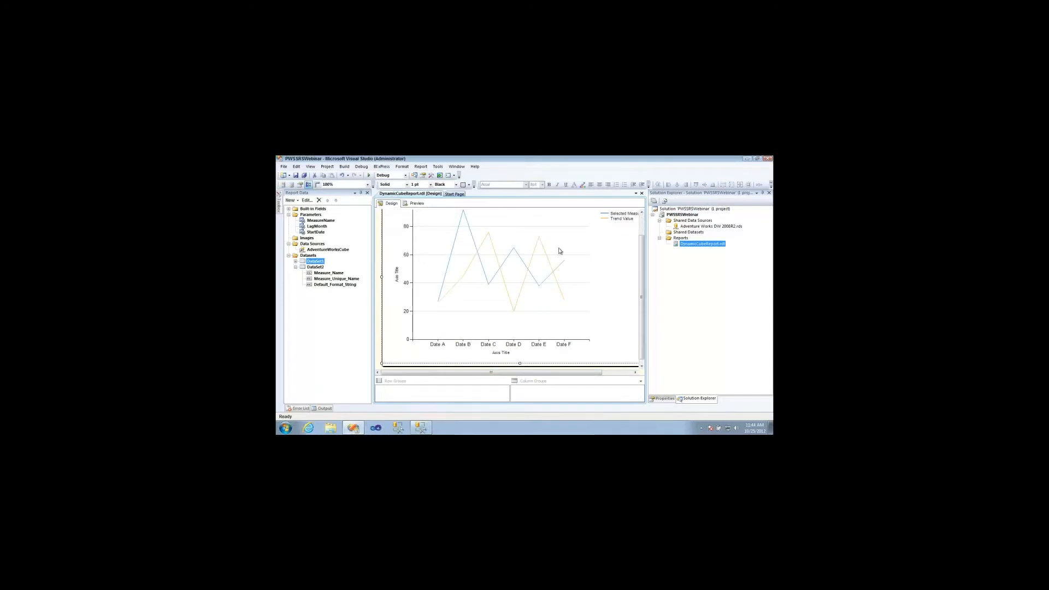
{"action": "left_click", "coordinate": [598, 223]}
{"action": "left_click", "coordinate": [557, 277]}
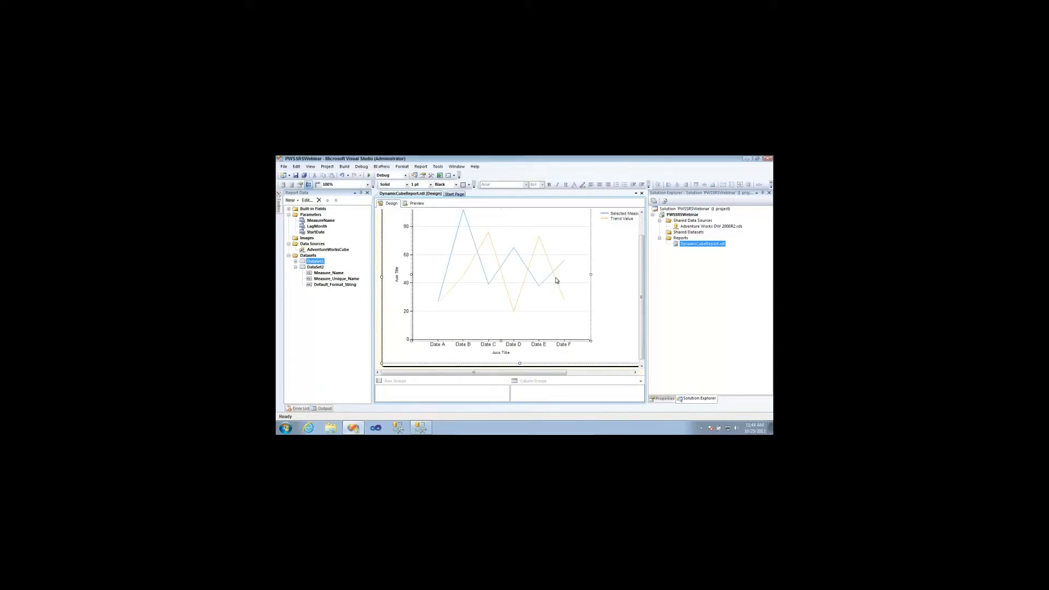
{"action": "left_click", "coordinate": [585, 372]}
{"action": "left_click_drag", "start_coordinate": [589, 373], "coordinate": [623, 373]}
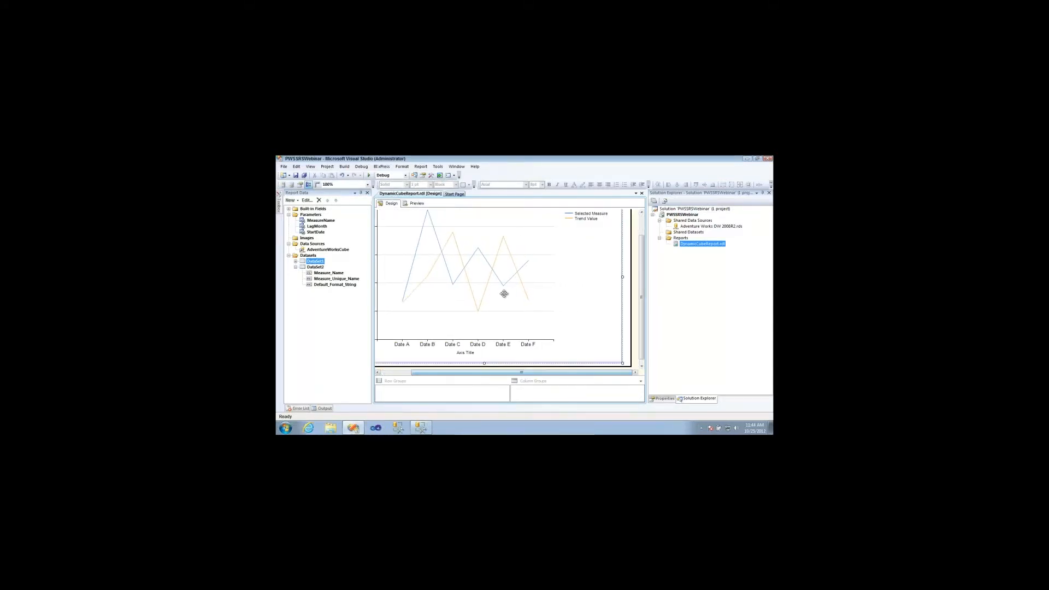
{"action": "left_click", "coordinate": [507, 295]}
{"action": "left_click", "coordinate": [624, 372]}
{"action": "left_click", "coordinate": [527, 313]}
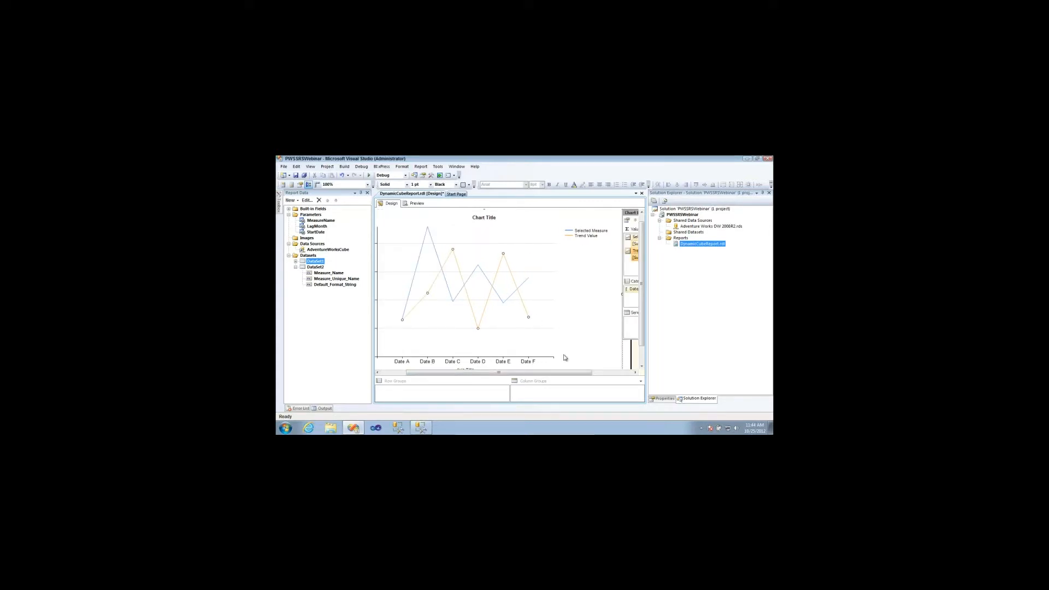
{"action": "left_click", "coordinate": [601, 373]}
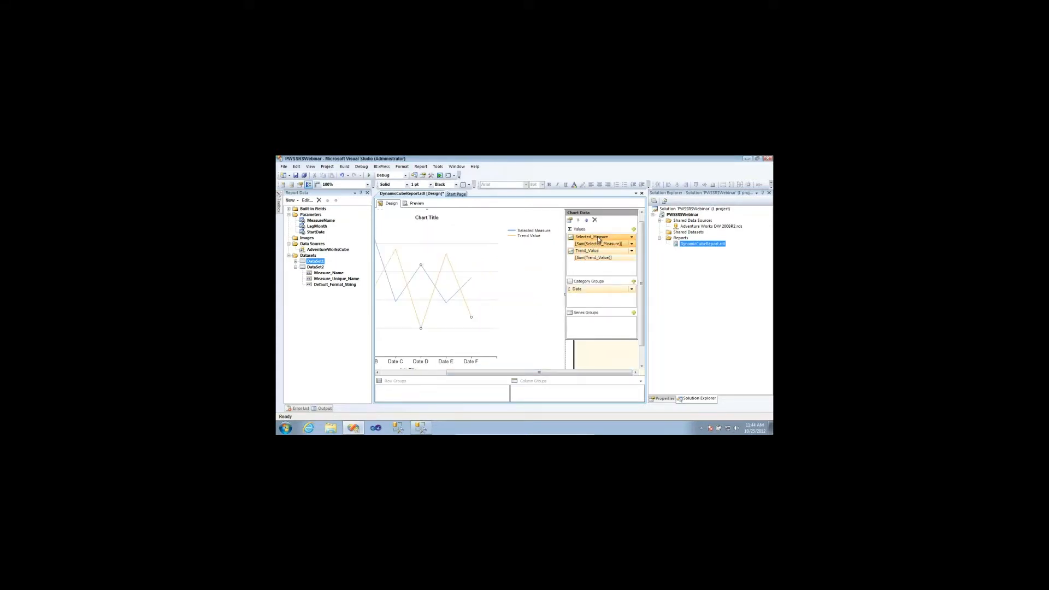
- Set the Selected_Measure series' custom legend text to the expression =Parameters!MeasureName.Value
{"action": "right_click", "coordinate": [598, 239]}
{"action": "left_click", "coordinate": [616, 299]}
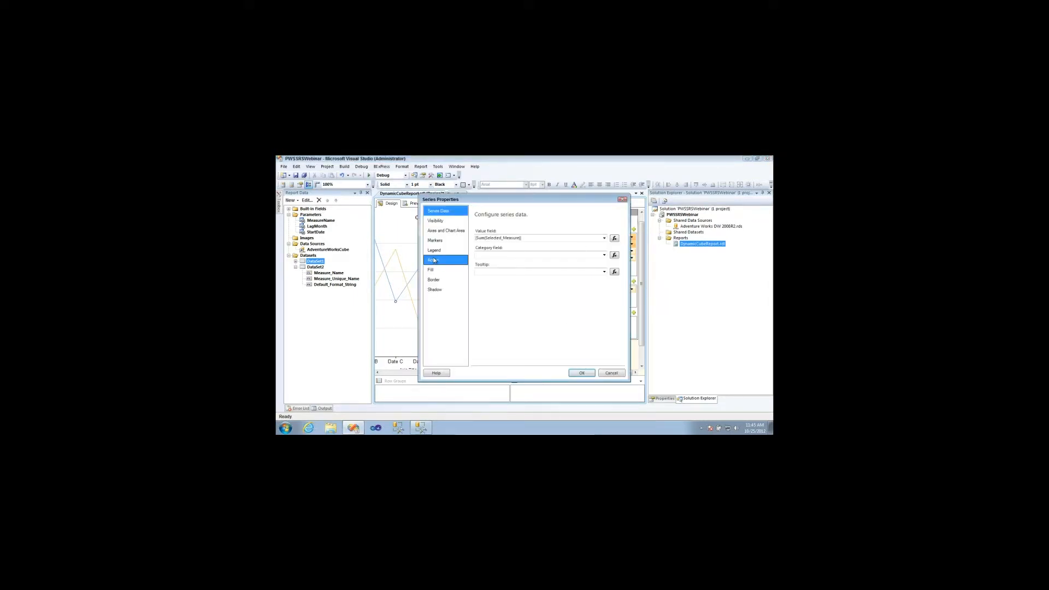
{"action": "left_click", "coordinate": [435, 250]}
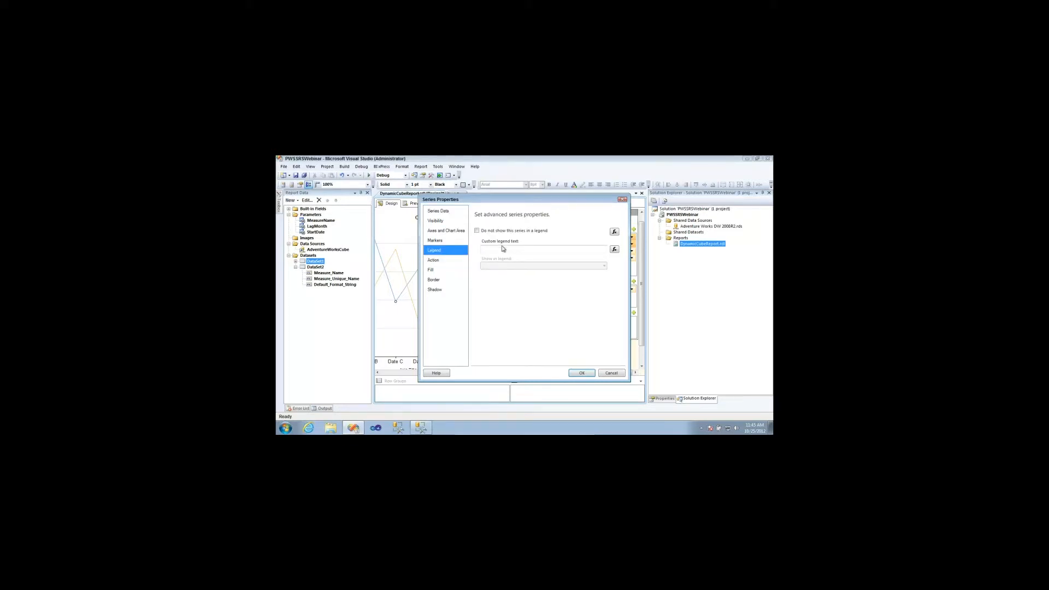
{"action": "left_click", "coordinate": [614, 249]}
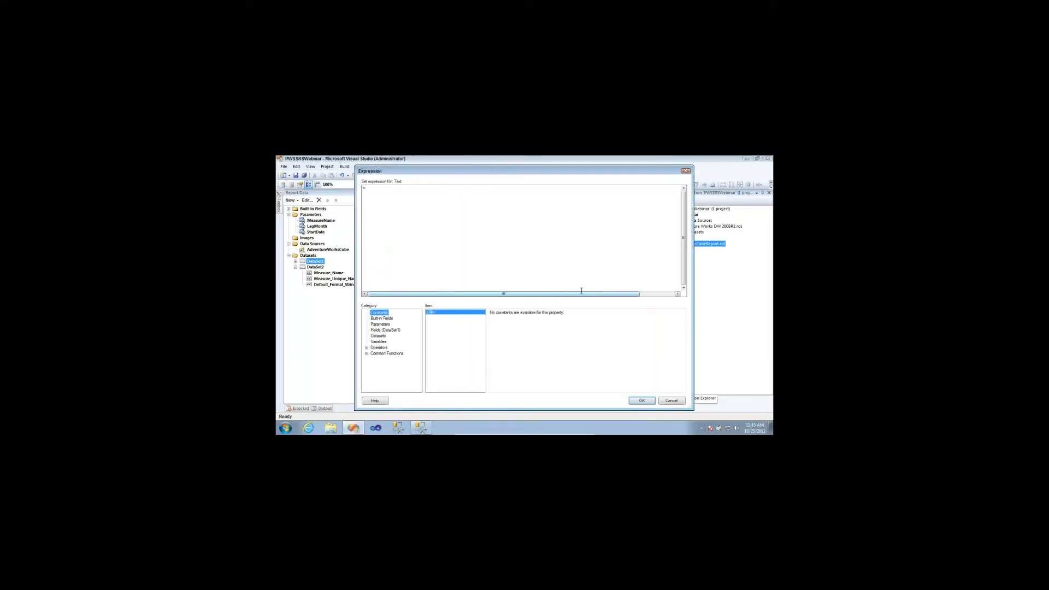
{"action": "left_click", "coordinate": [381, 325]}
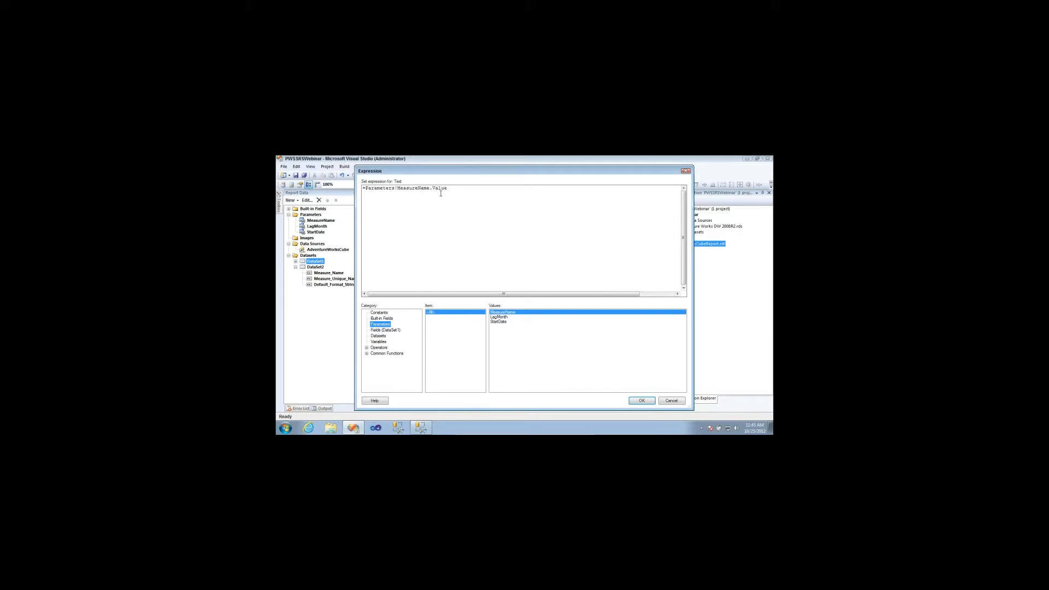
{"action": "left_click", "coordinate": [644, 400]}
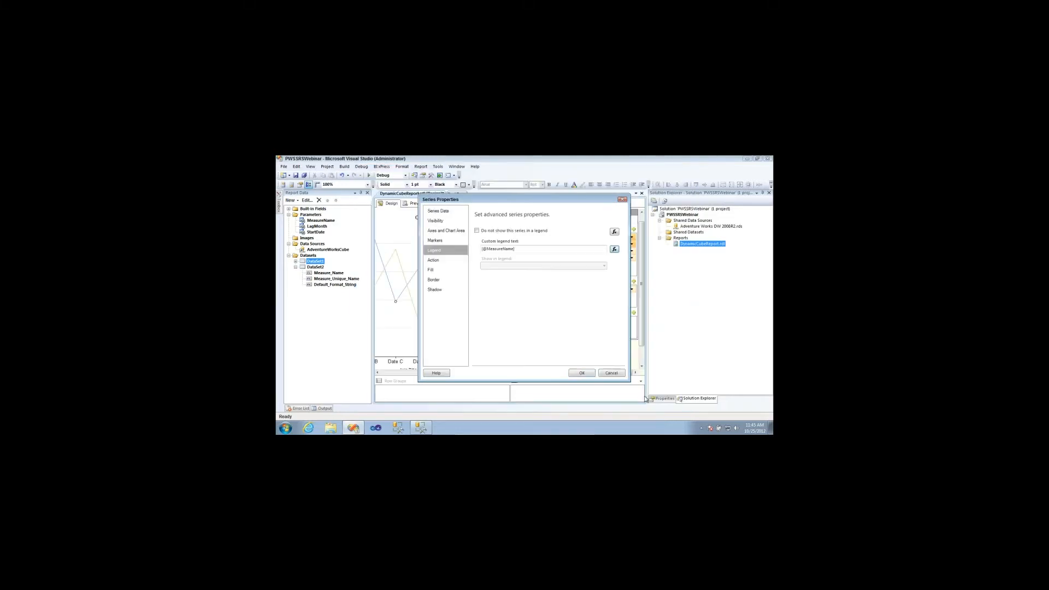
{"action": "left_click", "coordinate": [582, 373]}
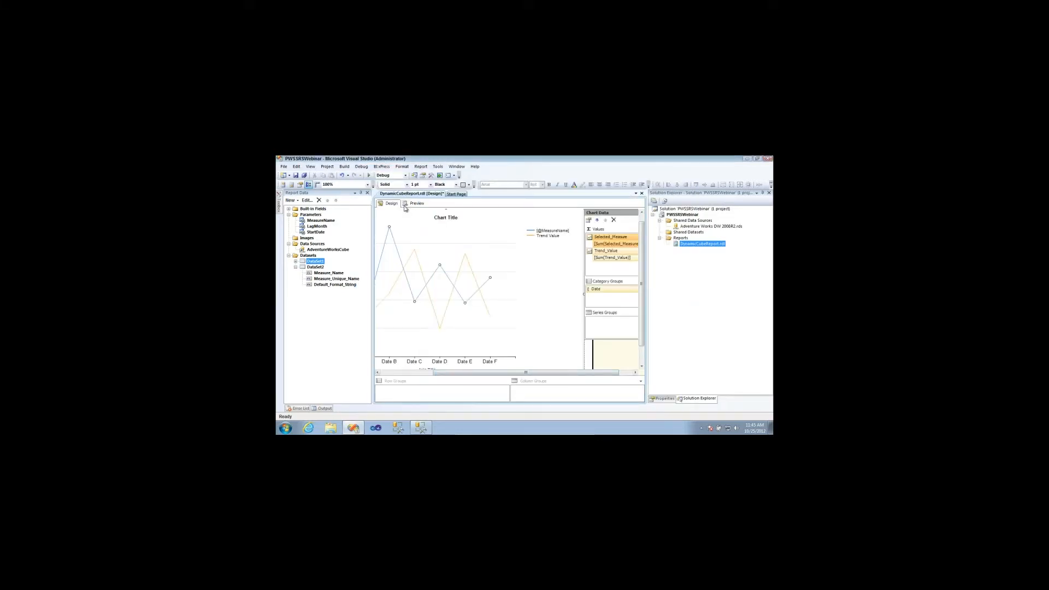
- Preview the report and examine how the selected measure's name is written in the chart legend
{"action": "left_click", "coordinate": [412, 204]}
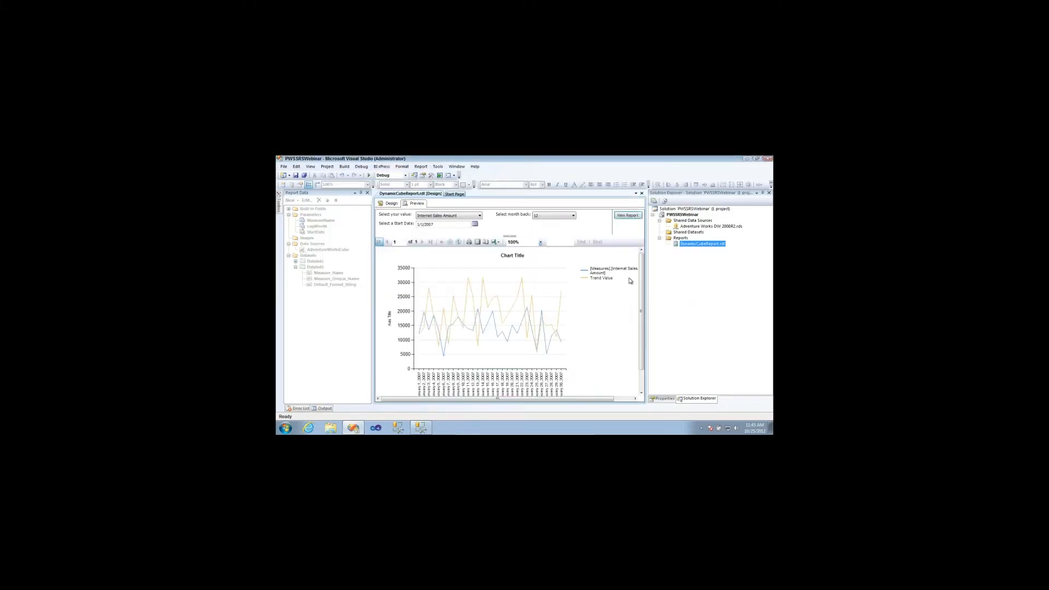
{"action": "left_click_drag", "start_coordinate": [605, 400], "coordinate": [628, 400]}
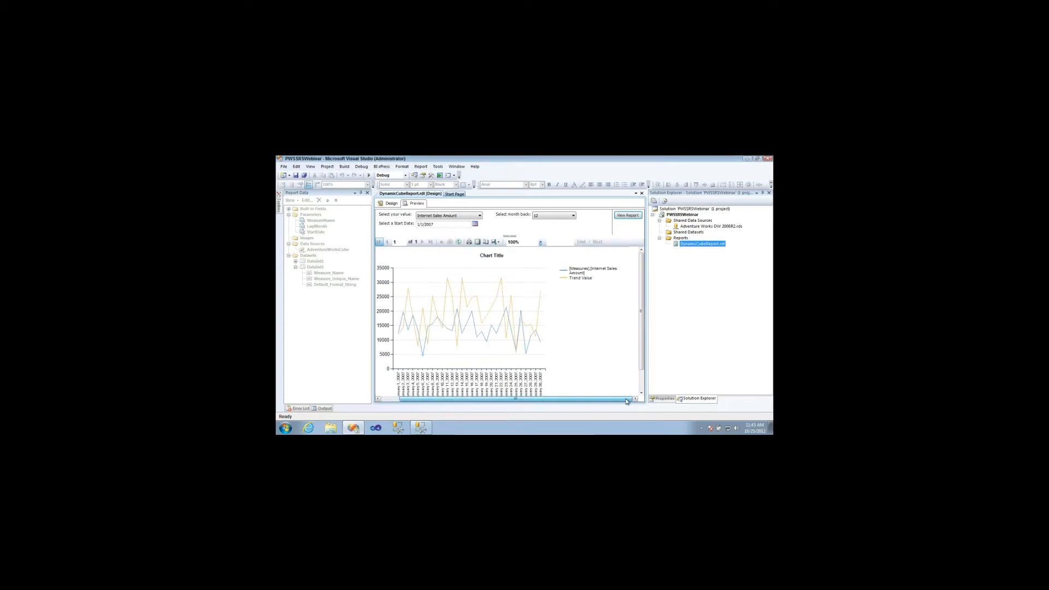
{"action": "key", "text": "ctrl+1"}
{"action": "left_click", "coordinate": [510, 293]}
{"action": "left_click_drag", "start_coordinate": [528, 285], "coordinate": [571, 317]}
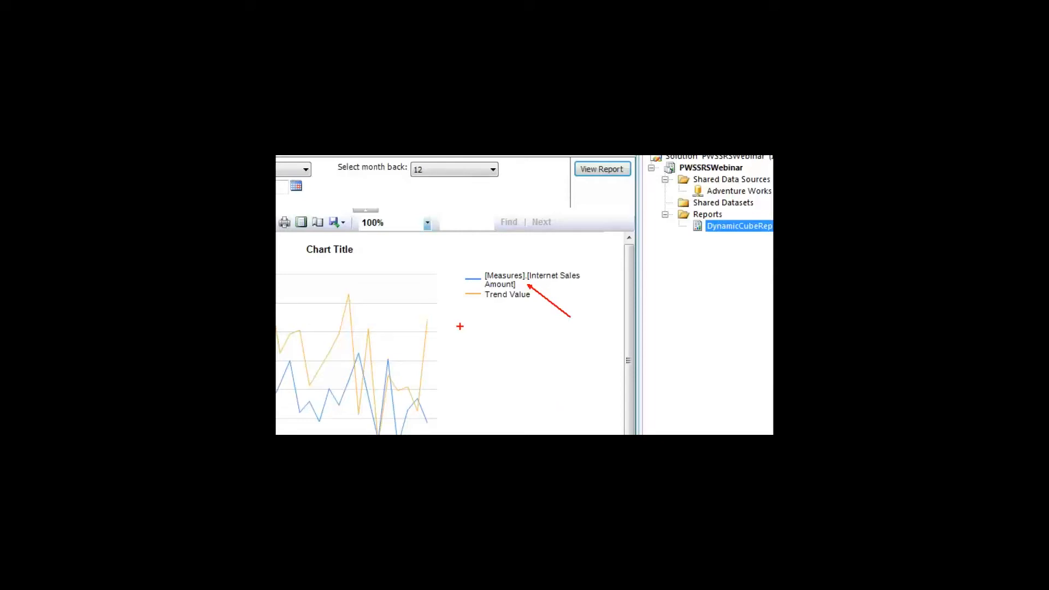
{"action": "key", "text": "Escape"}
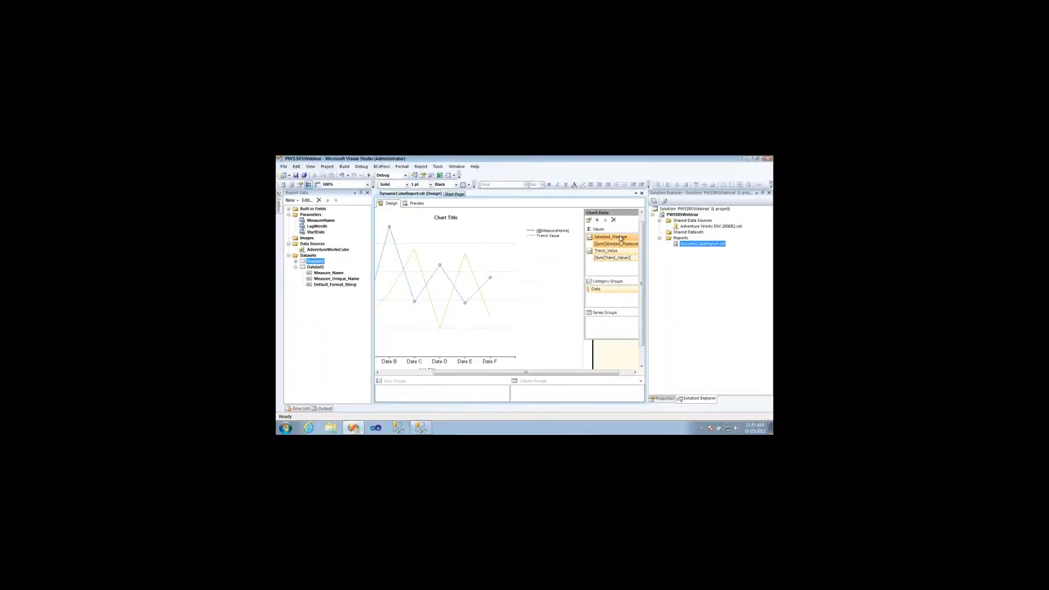
- Change the Selected_Measure series' custom legend text expression to =Parameters!MeasureName.Label
{"action": "right_click", "coordinate": [622, 239]}
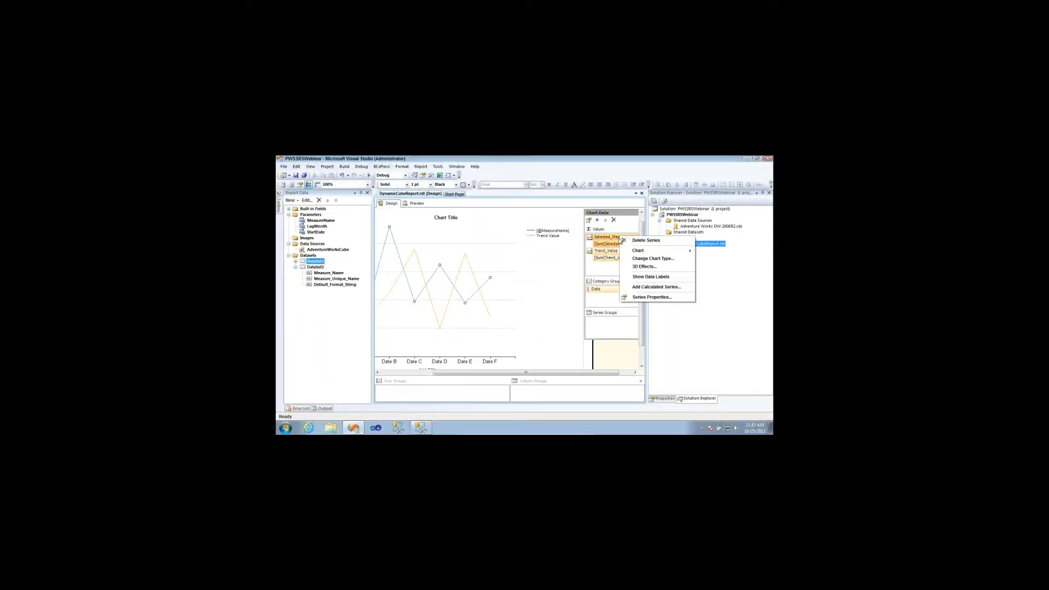
{"action": "left_click", "coordinate": [631, 298]}
{"action": "left_click", "coordinate": [434, 250]}
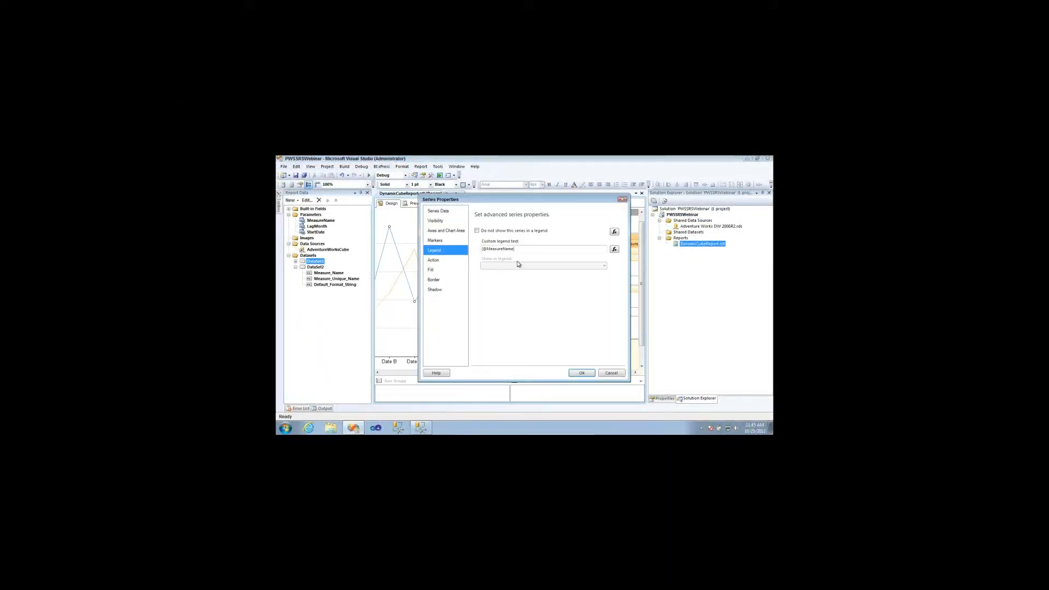
{"action": "left_click", "coordinate": [614, 249]}
{"action": "left_click_drag", "start_coordinate": [432, 189], "coordinate": [471, 194]}
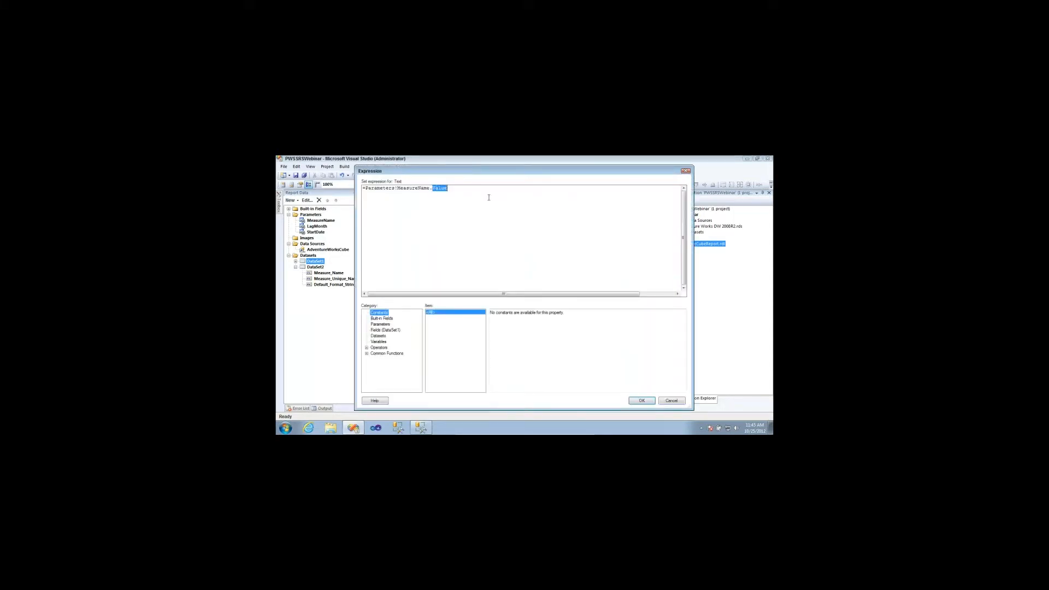
{"action": "type", "text": "Label"}
{"action": "left_click", "coordinate": [642, 400]}
{"action": "left_click", "coordinate": [584, 375]}
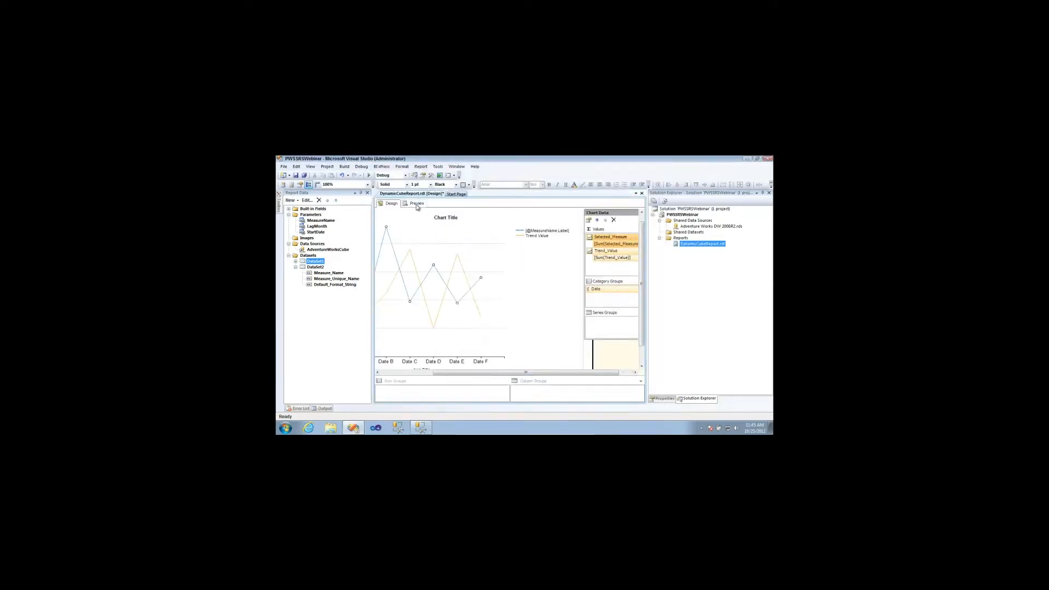
- Preview the report and run it with Internet Order Quantity as the measure to check the chart legend
{"action": "left_click", "coordinate": [417, 204]}
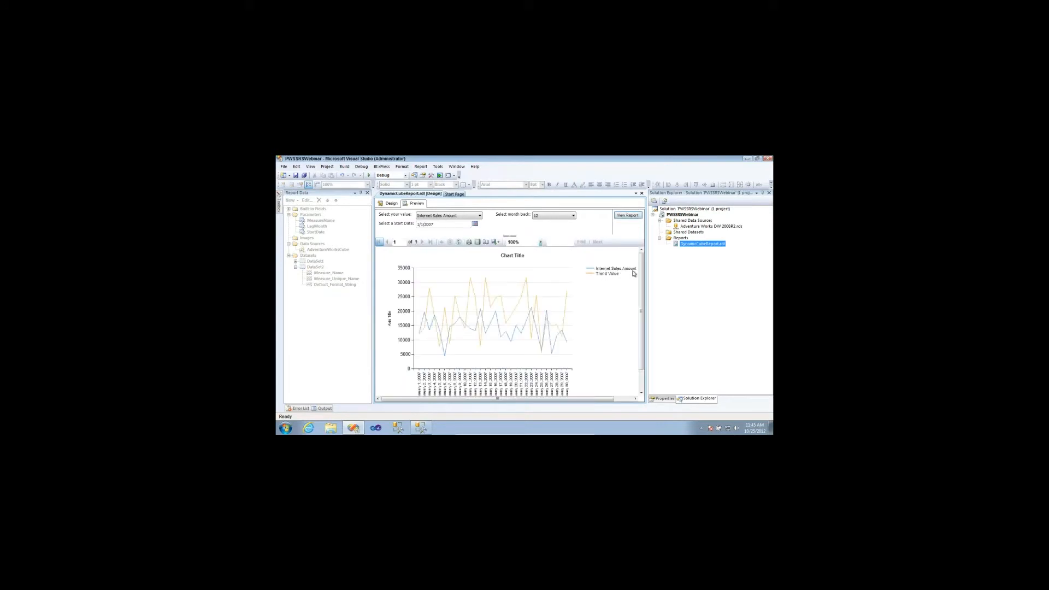
{"action": "left_click", "coordinate": [459, 216]}
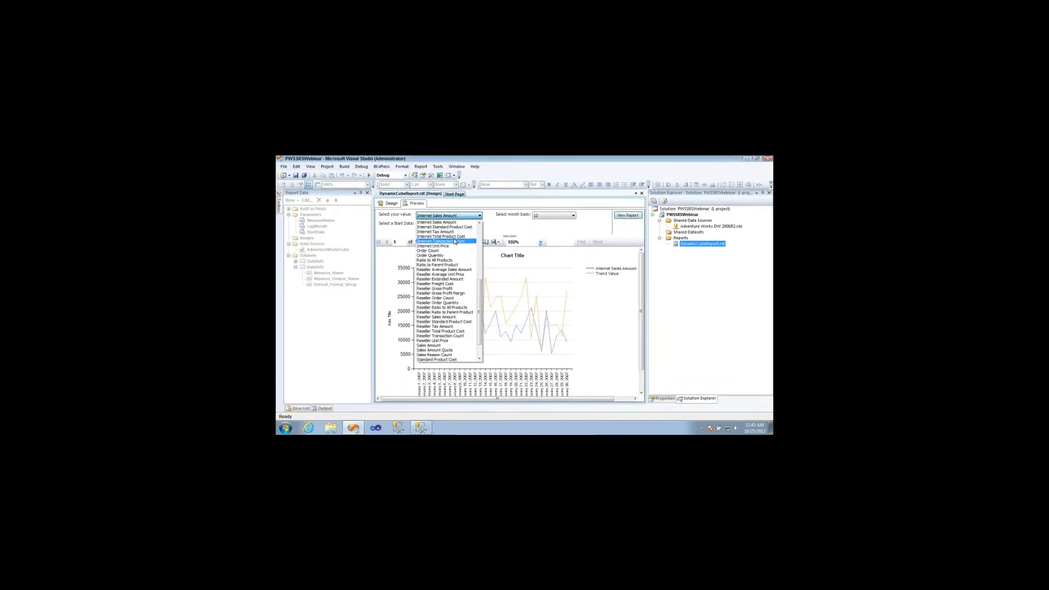
{"action": "left_click", "coordinate": [466, 235]}
{"action": "left_click", "coordinate": [480, 216]}
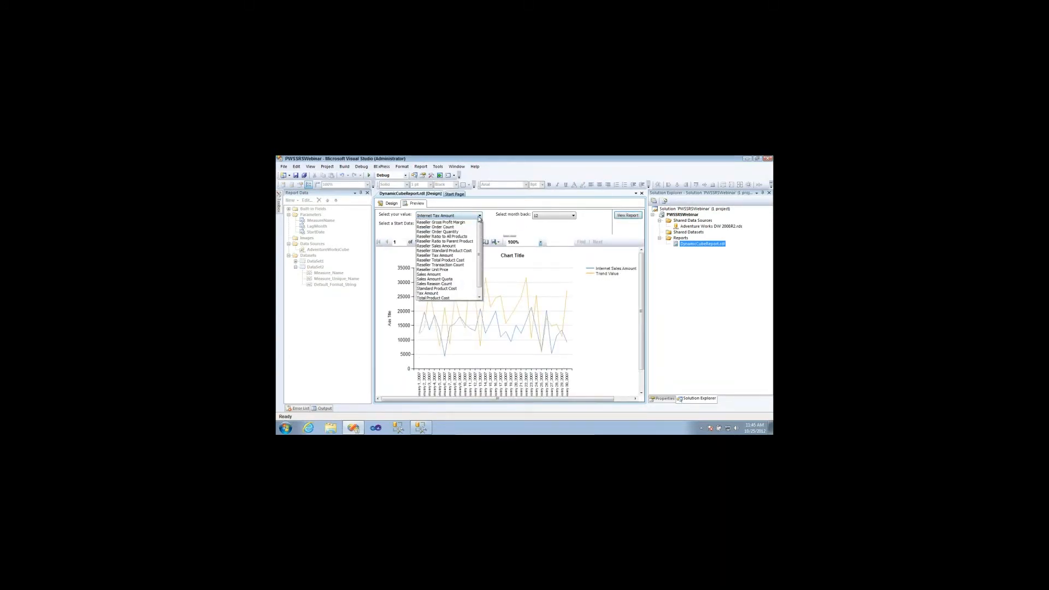
{"action": "scroll", "coordinate": [471, 241], "scroll_direction": "up", "scroll_amount": 9}
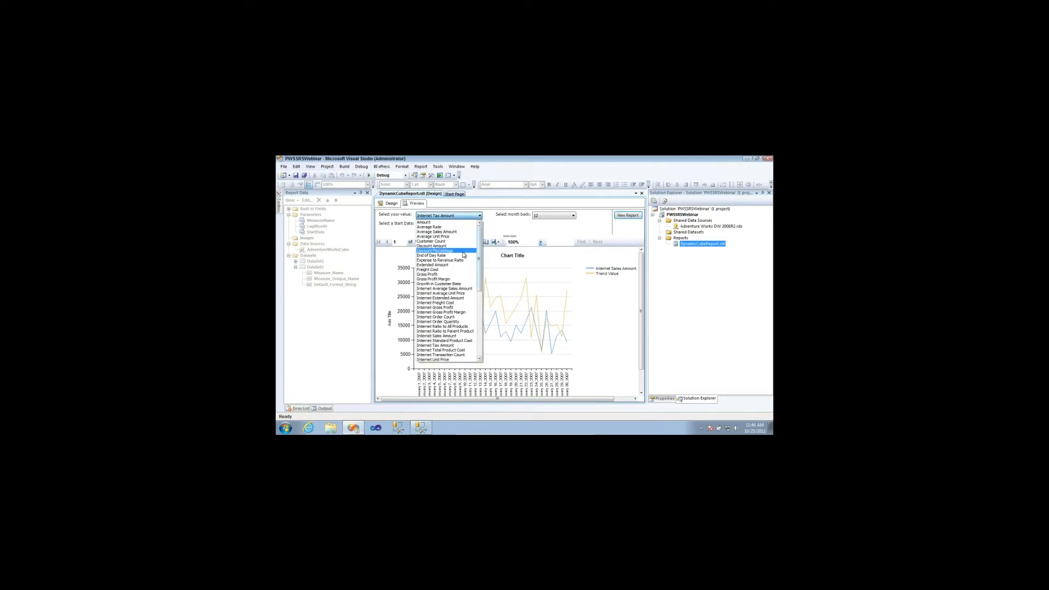
{"action": "left_click", "coordinate": [464, 322]}
{"action": "left_click", "coordinate": [627, 215]}
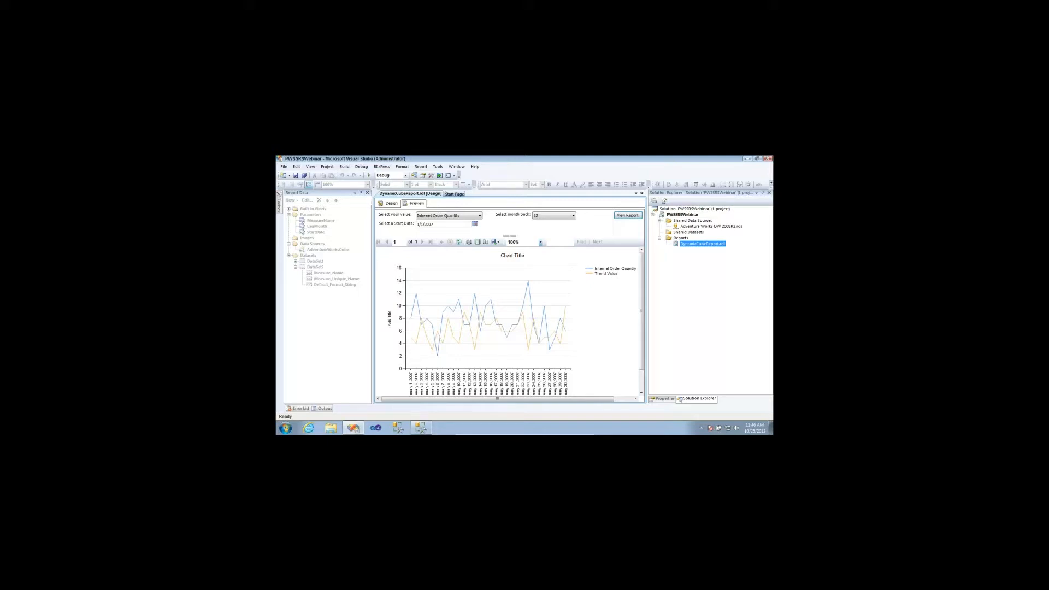
{"action": "key", "text": "alt+Tab"}
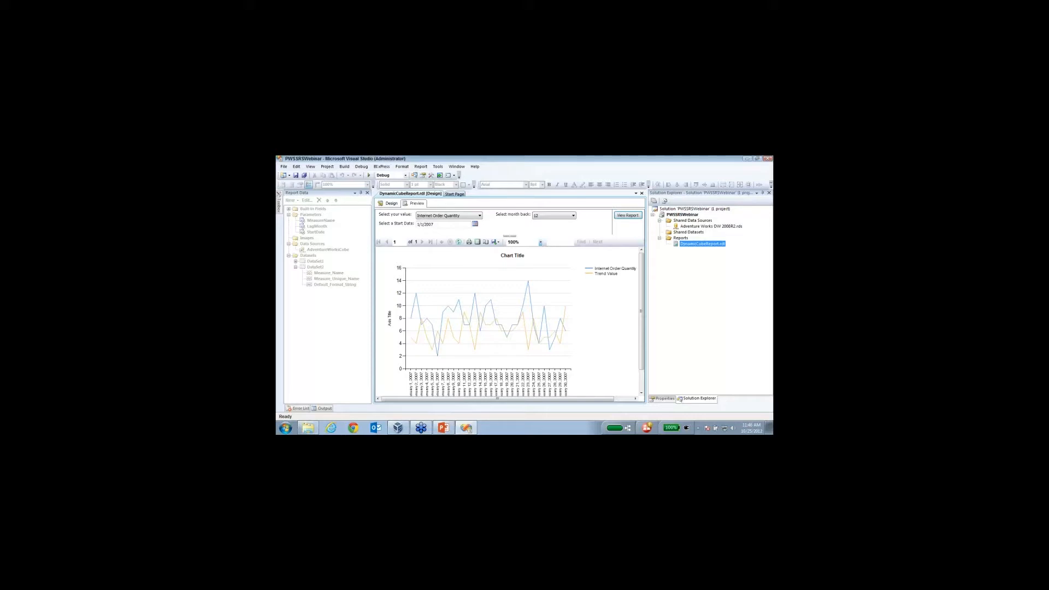
- Start the Trend_Value series' custom legend text expression with =Parameters!LagMonth.Value+ " Months Ago"
{"action": "left_click", "coordinate": [391, 203]}
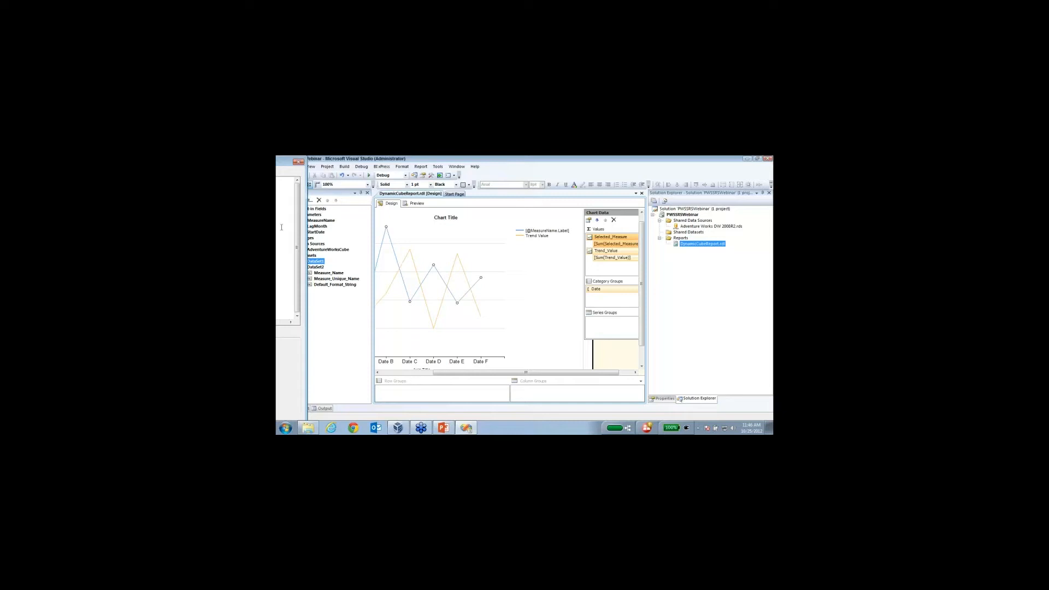
{"action": "left_click_drag", "start_coordinate": [279, 162], "coordinate": [246, 163]}
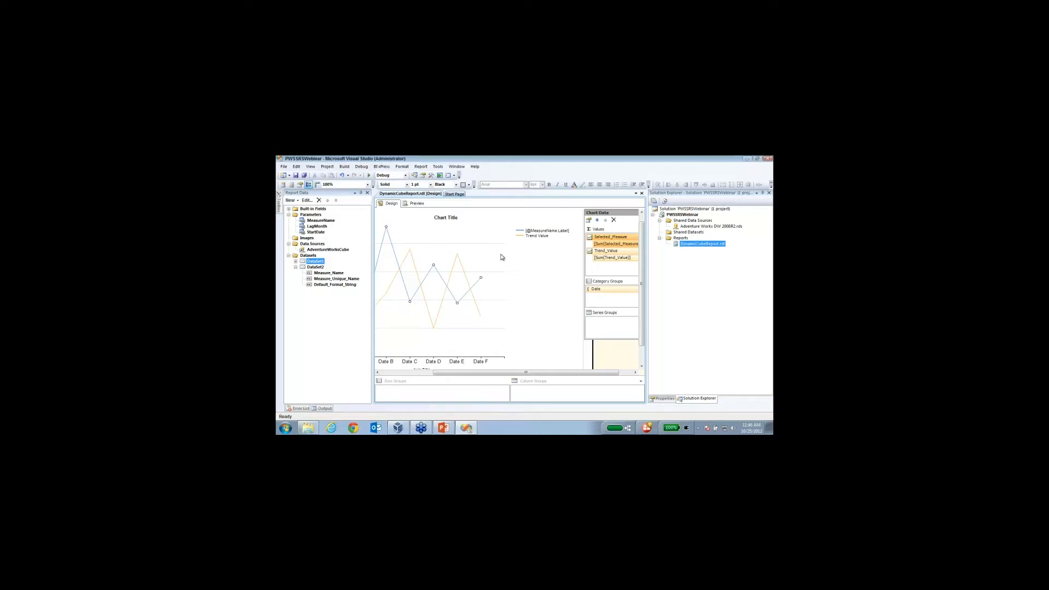
{"action": "left_click", "coordinate": [538, 240]}
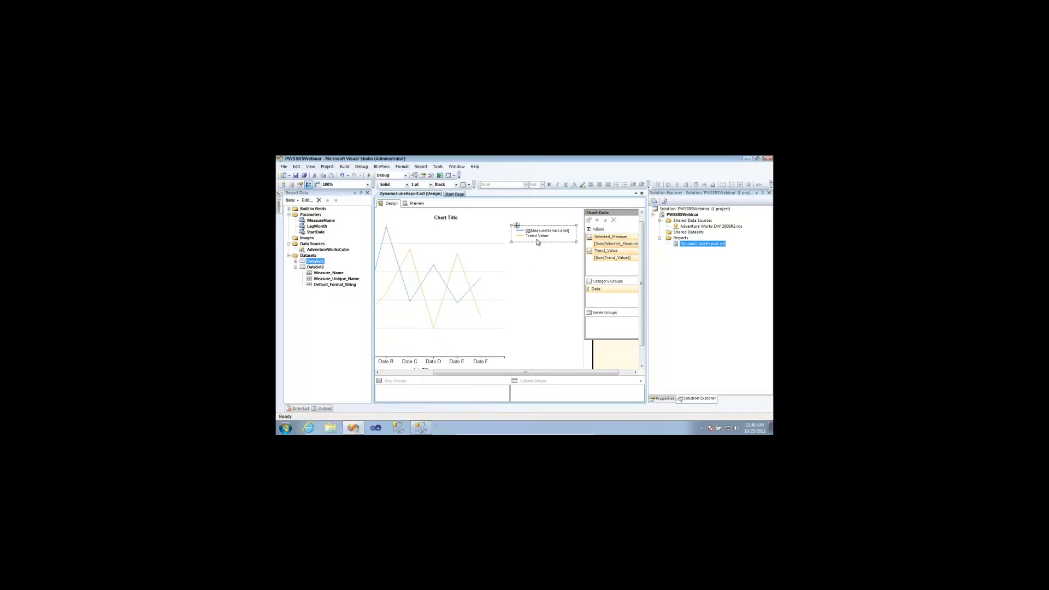
{"action": "right_click", "coordinate": [615, 254]}
{"action": "left_click", "coordinate": [634, 303]}
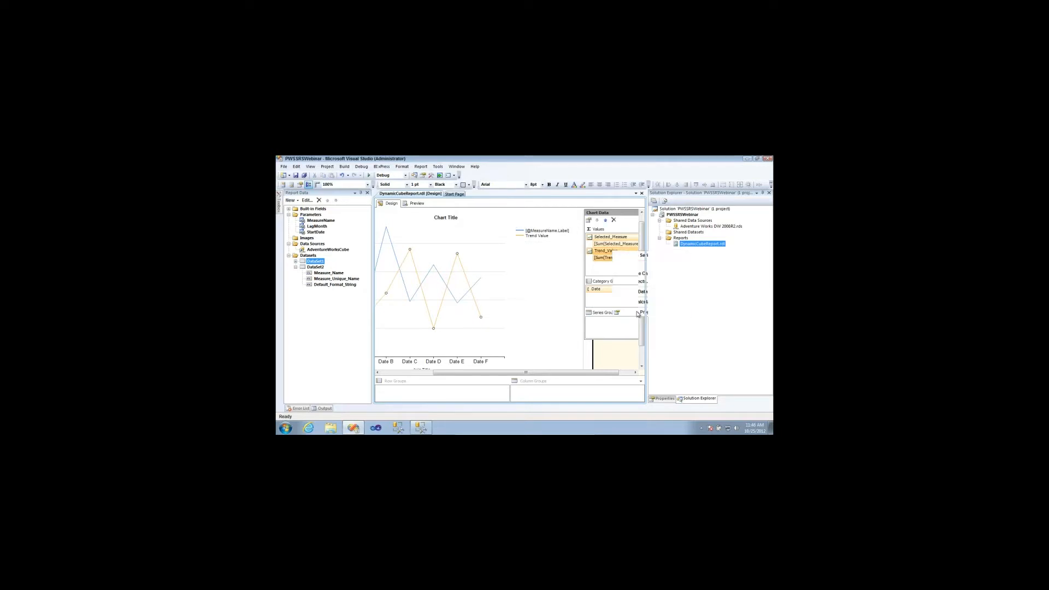
{"action": "left_click", "coordinate": [435, 251]}
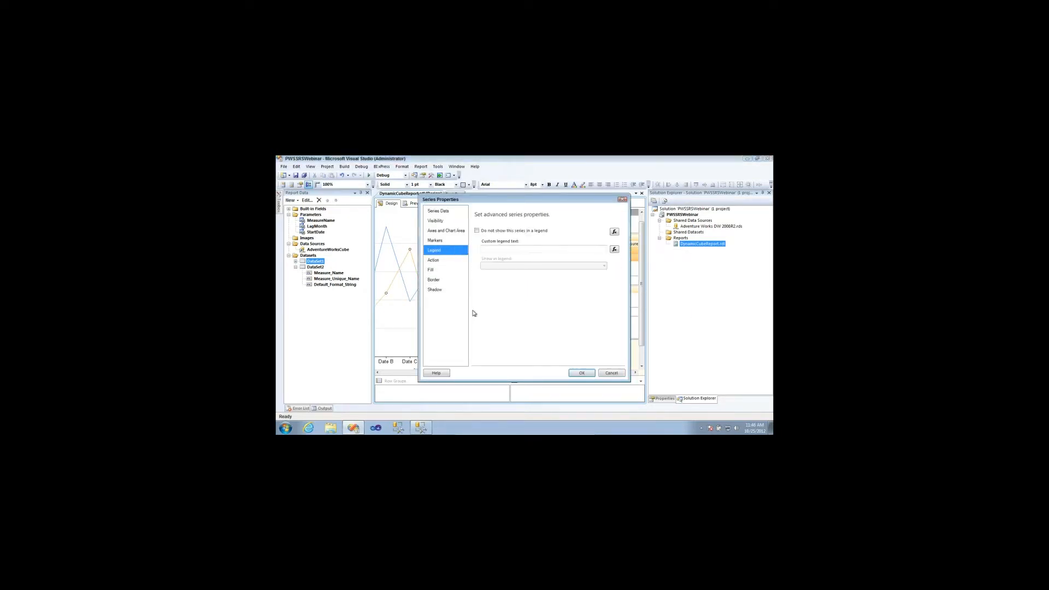
{"action": "left_click", "coordinate": [615, 251]}
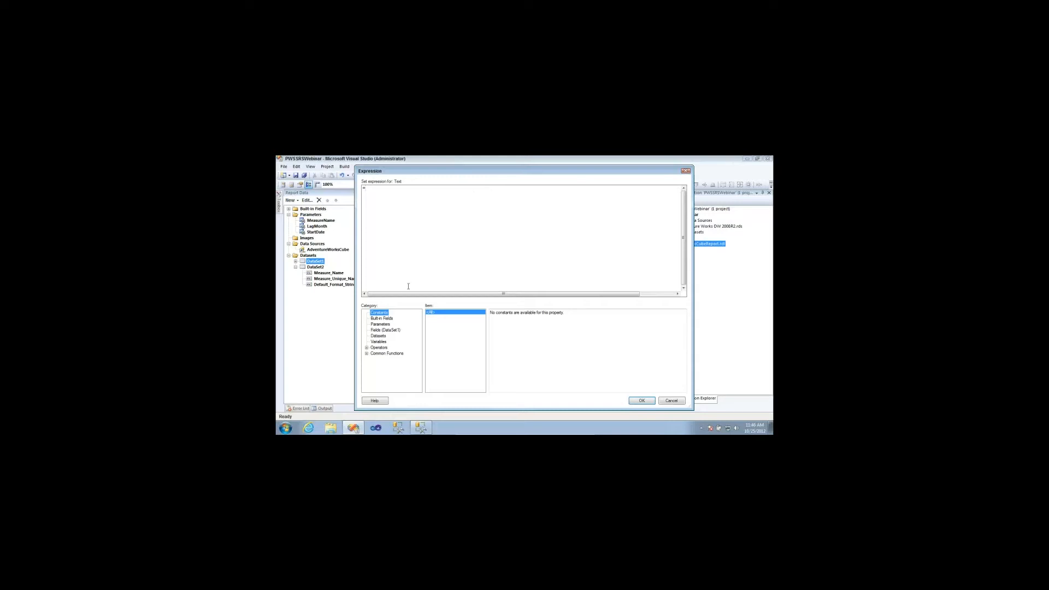
{"action": "left_click", "coordinate": [389, 326]}
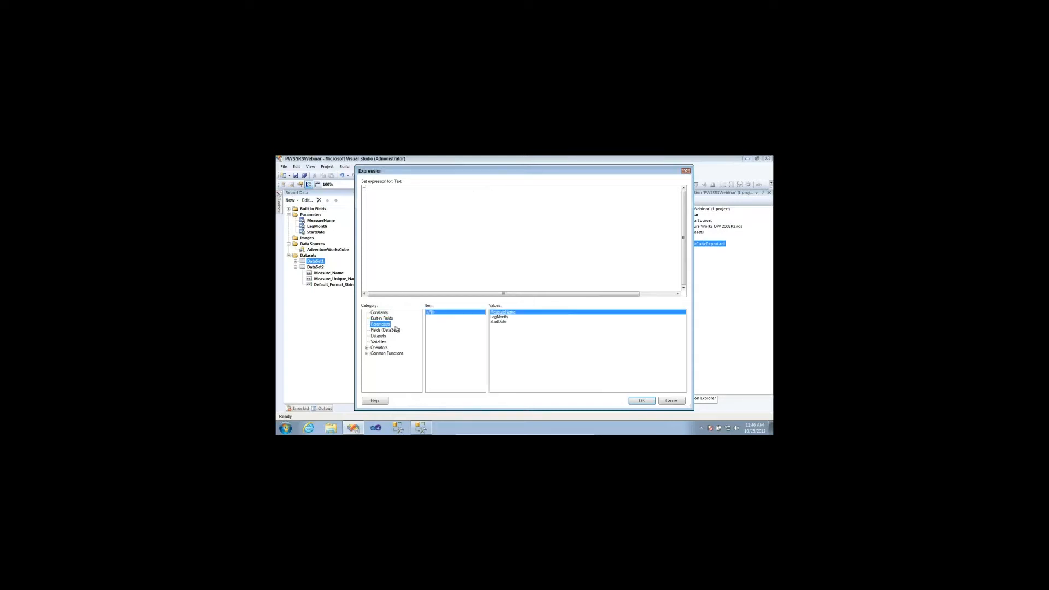
{"action": "double_click", "coordinate": [498, 318]}
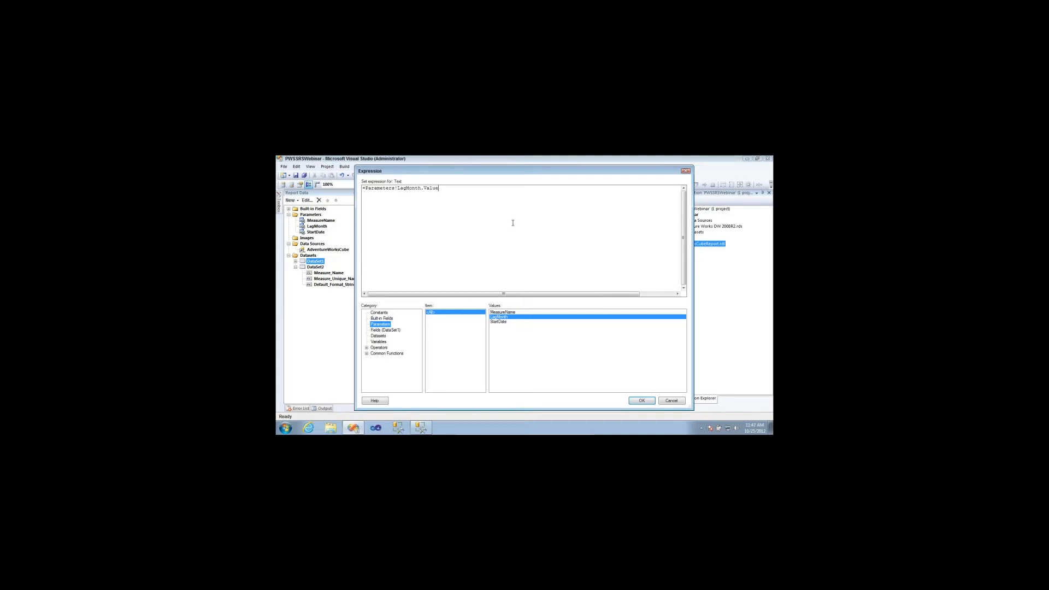
{"action": "type", "text": "+ \" Months Ago"}
- Put Parameters!MeasureName.Value and a quoted space before the LagMonth part of the Trend_Value legend expression and apply the series properties
{"action": "left_click_drag", "start_coordinate": [366, 188], "coordinate": [442, 188]}
{"action": "left_click", "coordinate": [504, 190]}
{"action": "type", "text": "+"}
{"action": "double_click", "coordinate": [503, 312]}
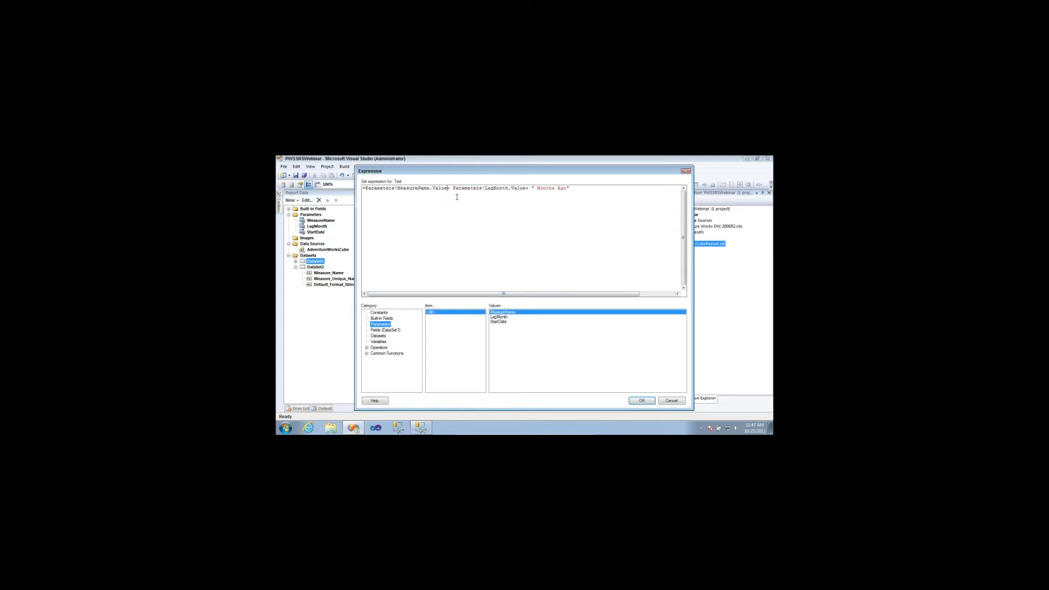
{"action": "type", "text": "+\" \""}
{"action": "left_click", "coordinate": [449, 188]}
{"action": "left_click", "coordinate": [633, 401]}
{"action": "left_click", "coordinate": [583, 373]}
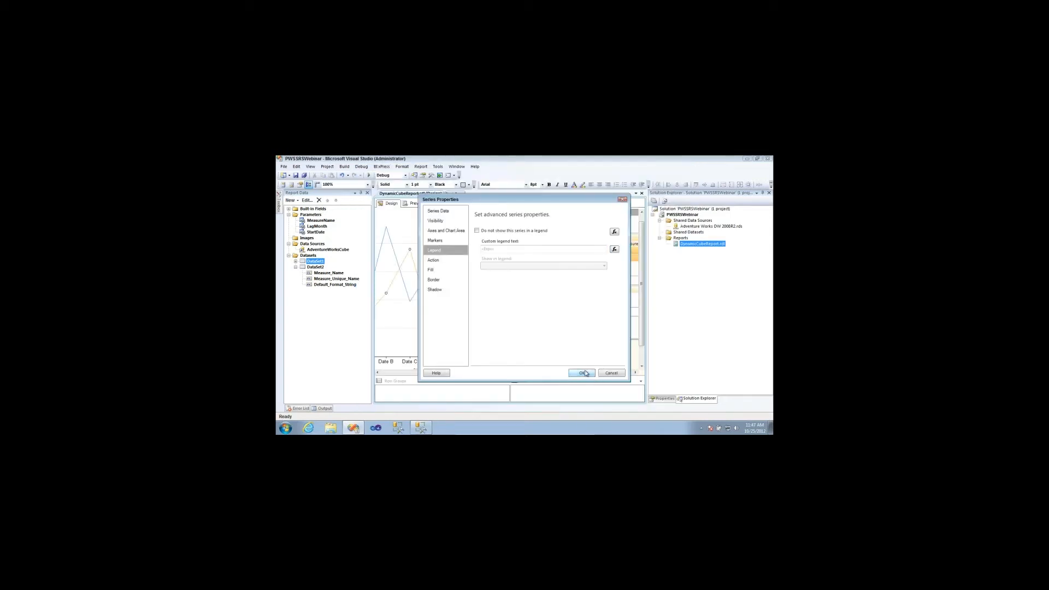
- Preview the report and examine how the trend series' name and month lag are written in the chart legend
{"action": "left_click", "coordinate": [415, 203]}
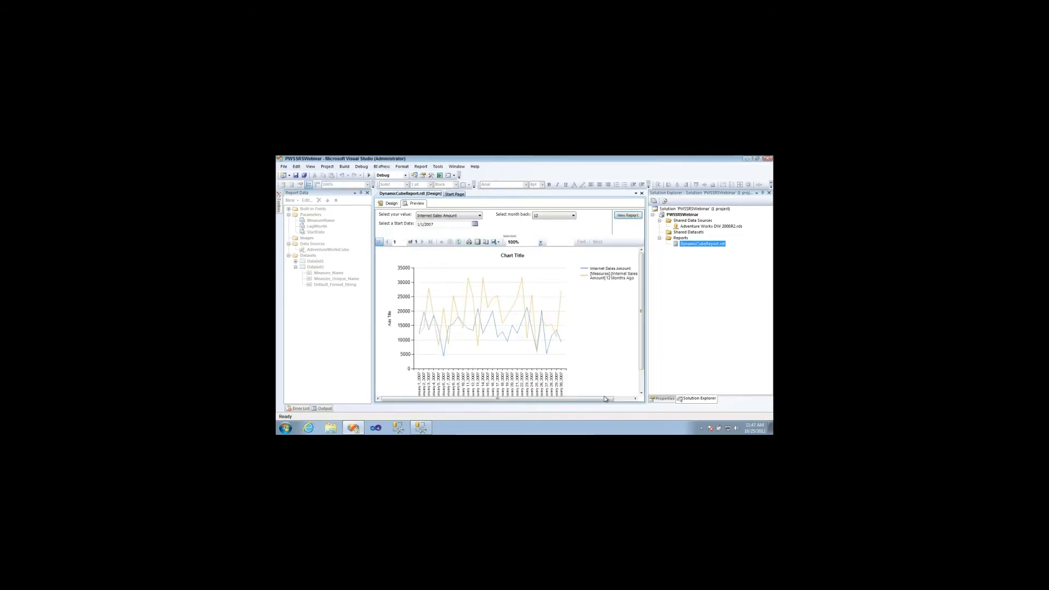
{"action": "left_click_drag", "start_coordinate": [604, 398], "coordinate": [624, 398]}
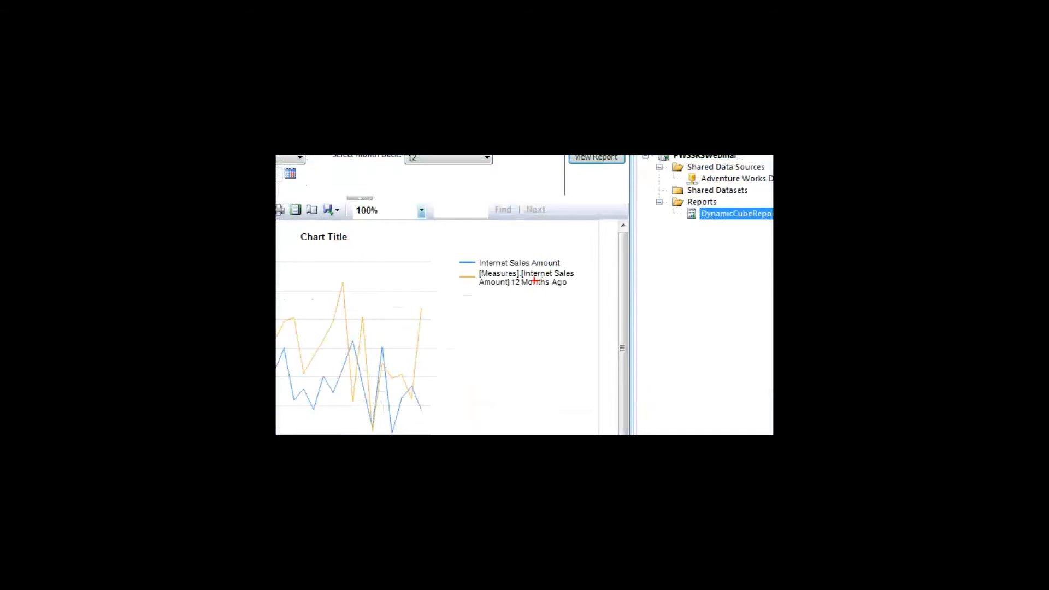
{"action": "left_click_drag", "start_coordinate": [581, 274], "coordinate": [613, 271]}
{"action": "key", "text": "Escape"}
- Rerun the previewed report with 6 months back and with a shorter lag to check the trend series' legend text
{"action": "left_click", "coordinate": [559, 216]}
{"action": "left_click", "coordinate": [552, 235]}
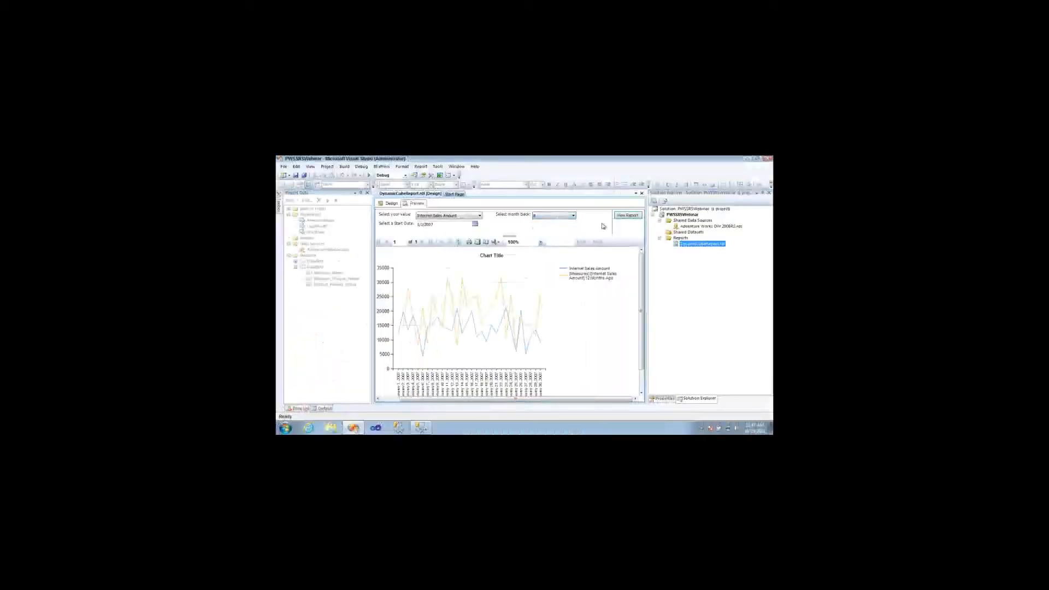
{"action": "left_click", "coordinate": [628, 215]}
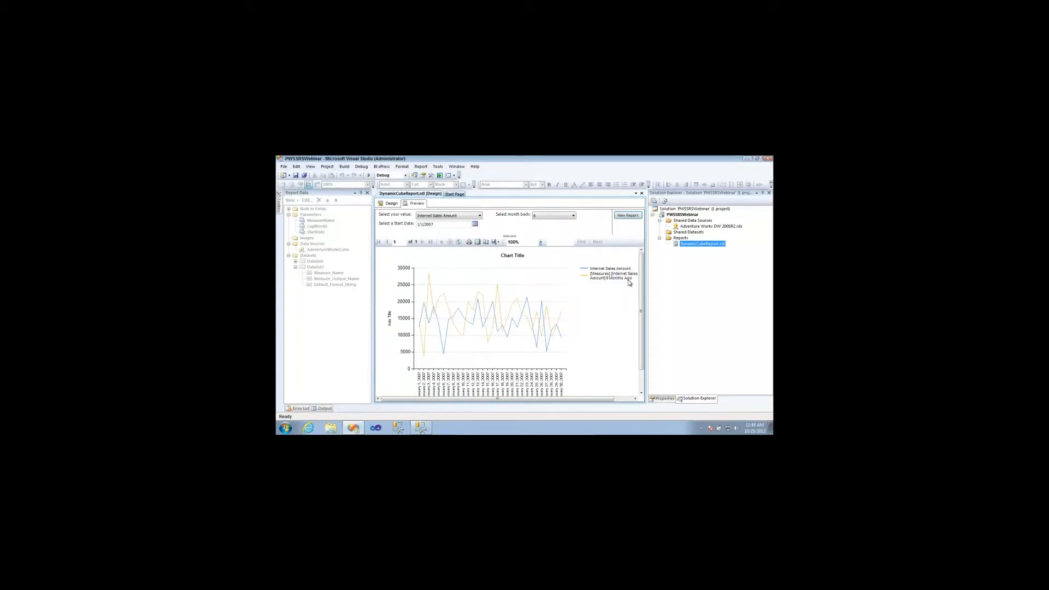
{"action": "left_click", "coordinate": [573, 217]}
{"action": "left_click", "coordinate": [567, 226]}
{"action": "left_click", "coordinate": [628, 215]}
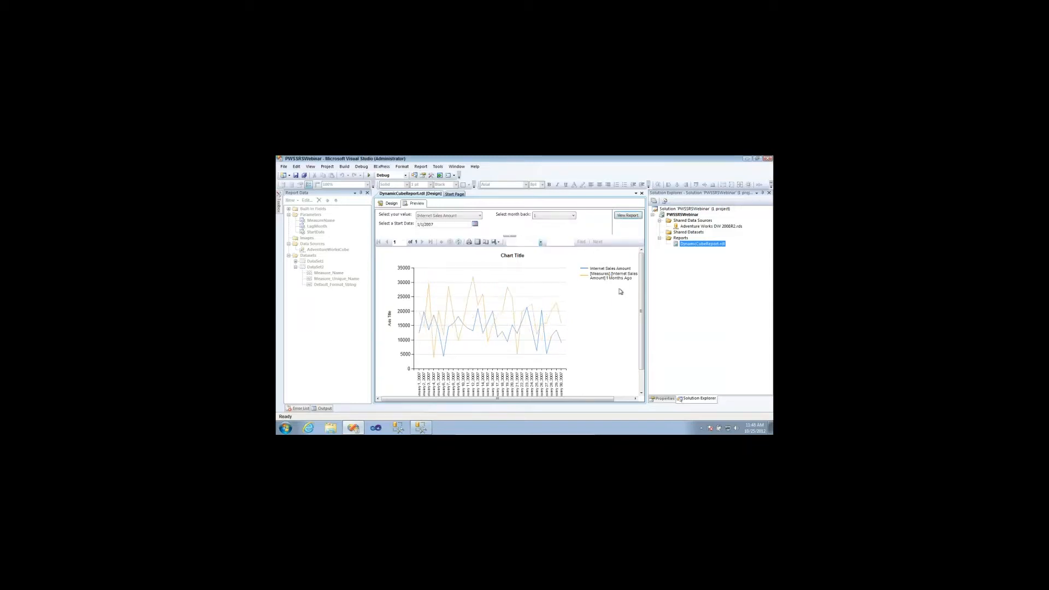
- Change MeasureName.Value to MeasureName.Label in the Trend_Value series' custom legend text expression and preview the report
{"action": "left_click", "coordinate": [391, 205]}
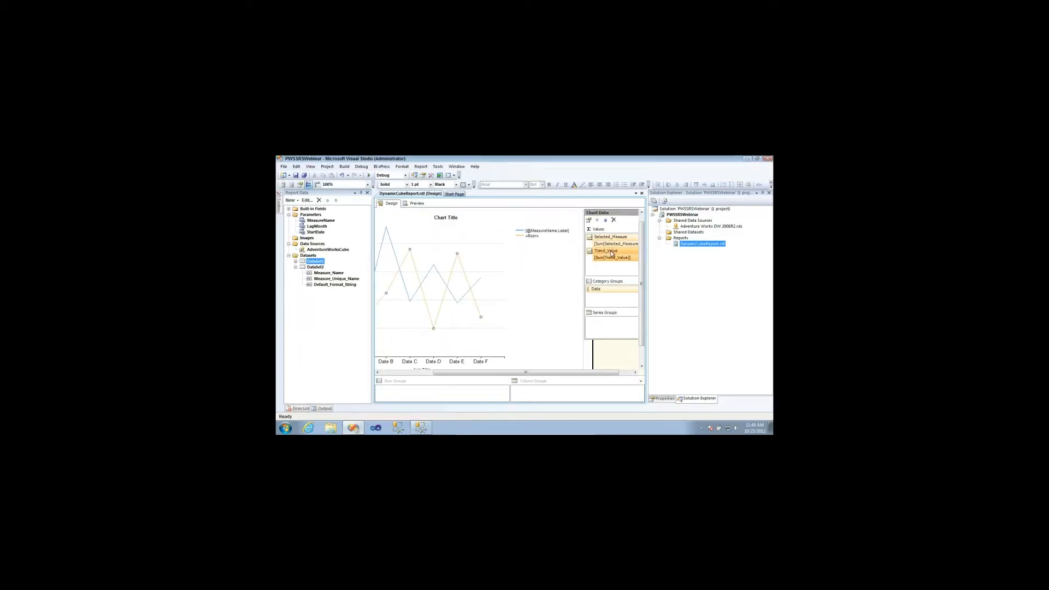
{"action": "right_click", "coordinate": [610, 252]}
{"action": "left_click", "coordinate": [639, 312]}
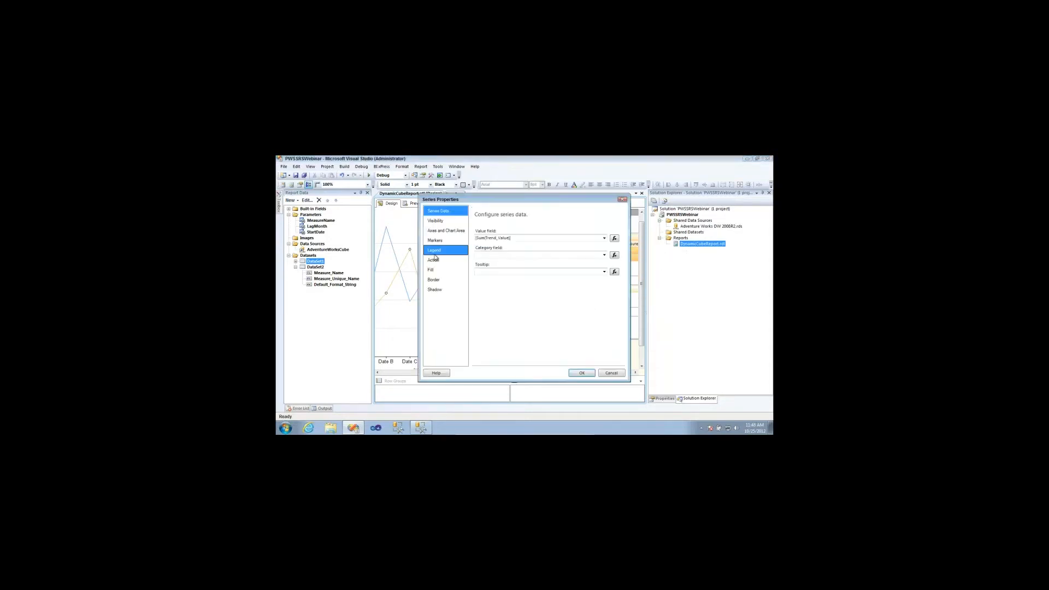
{"action": "left_click", "coordinate": [435, 250]}
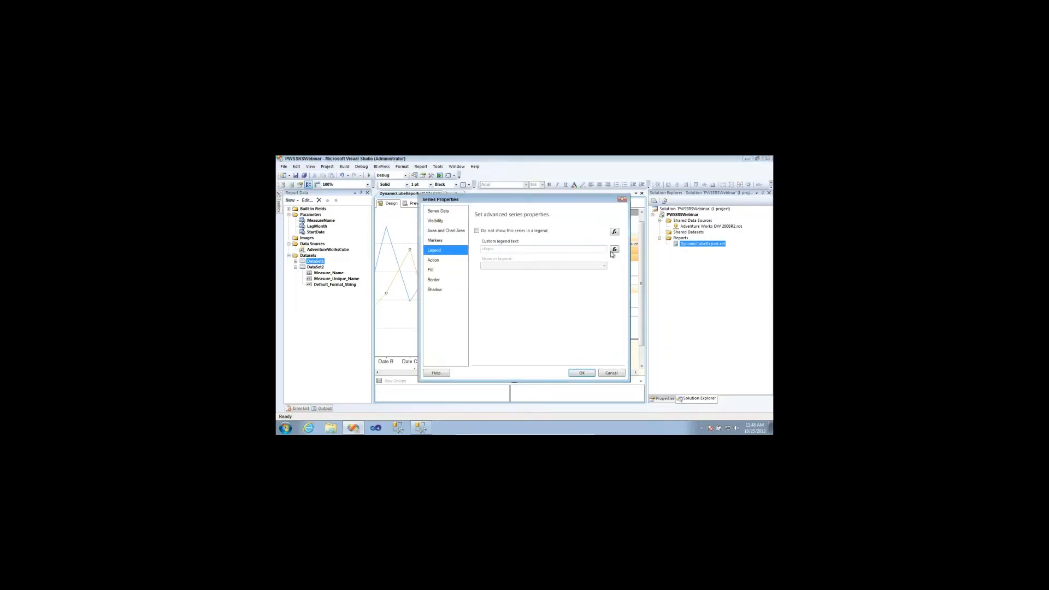
{"action": "left_click", "coordinate": [615, 250]}
{"action": "double_click", "coordinate": [440, 188]}
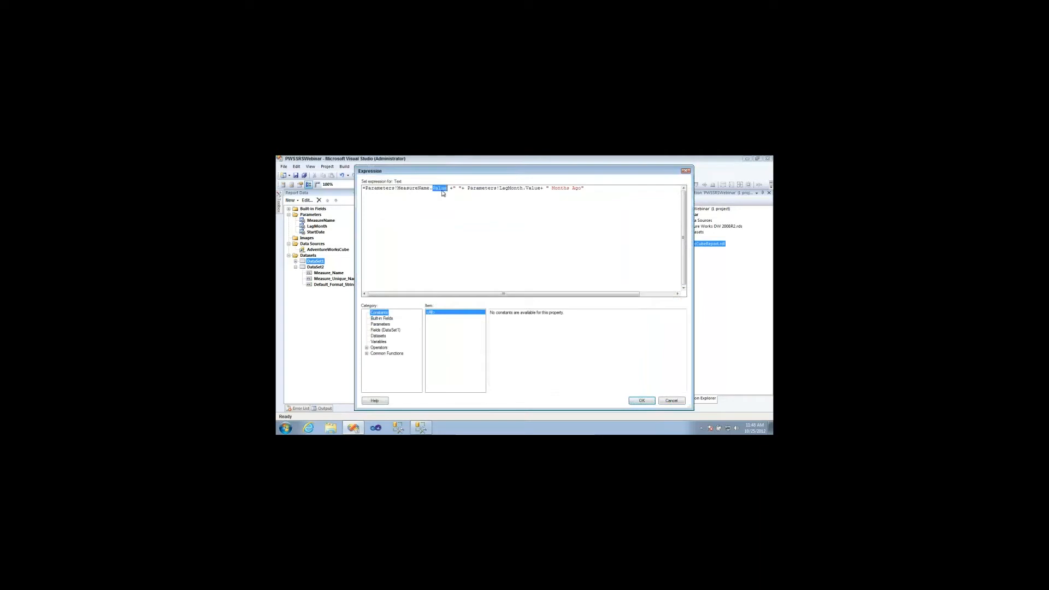
{"action": "type", "text": "Label"}
{"action": "key", "text": "Tab"}
{"action": "left_click", "coordinate": [649, 400]}
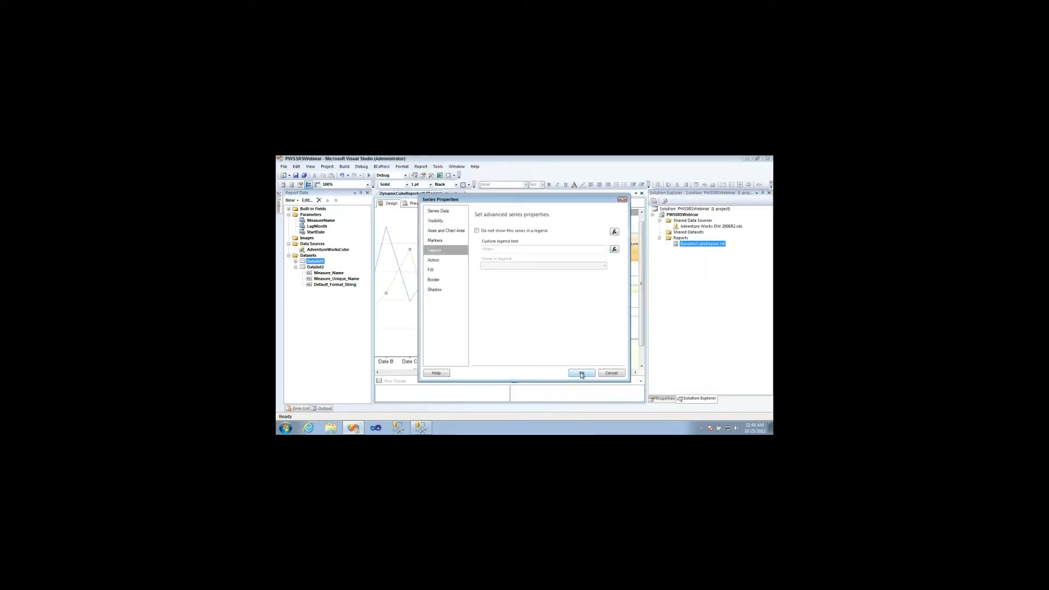
{"action": "left_click", "coordinate": [582, 376]}
{"action": "left_click", "coordinate": [416, 203]}
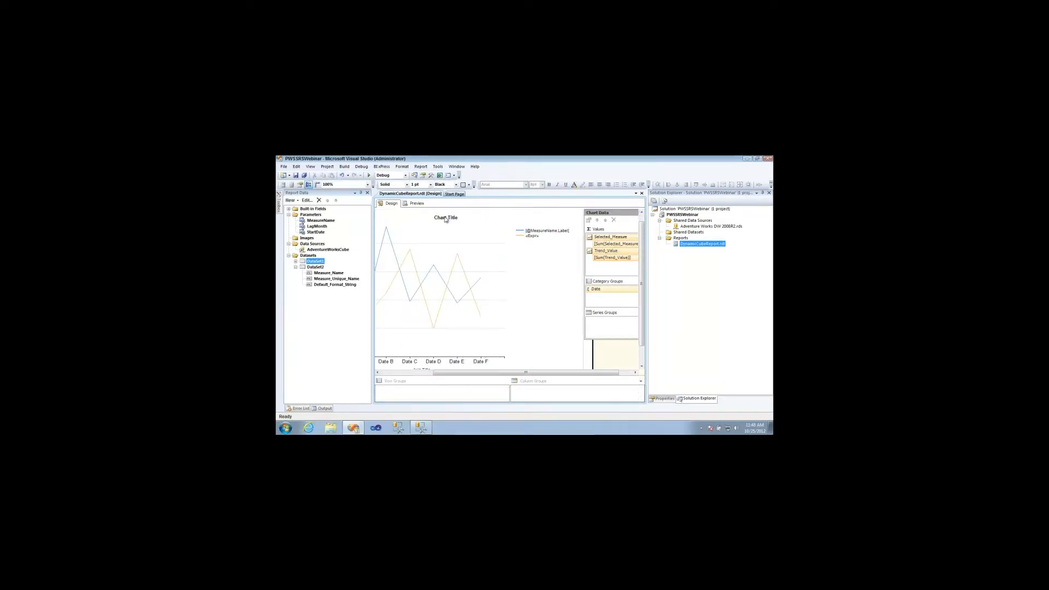
{"action": "left_click", "coordinate": [448, 219]}
{"action": "right_click", "coordinate": [448, 219]}
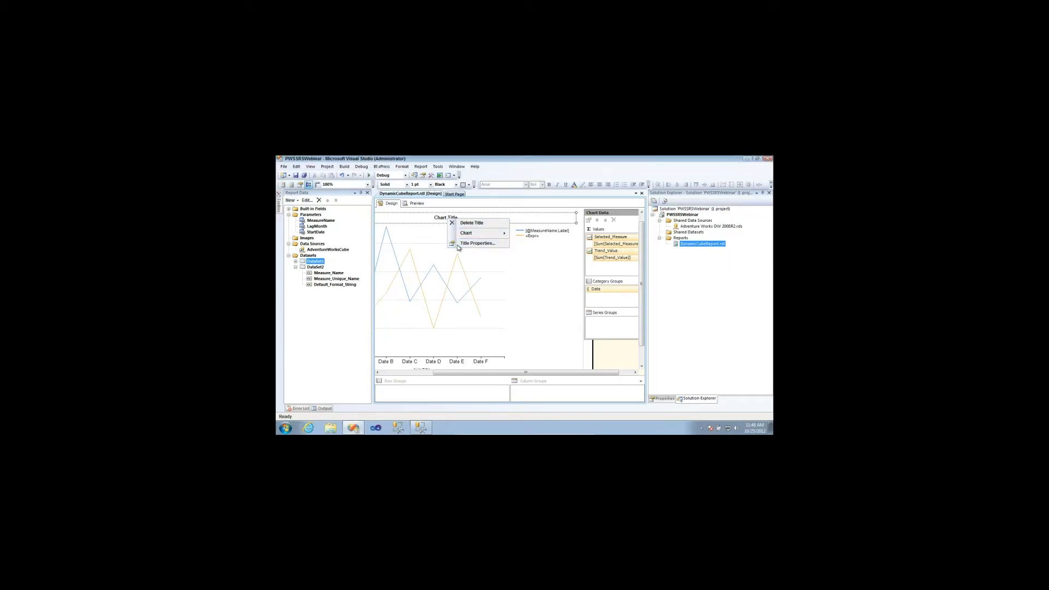
{"action": "left_click", "coordinate": [452, 247]}
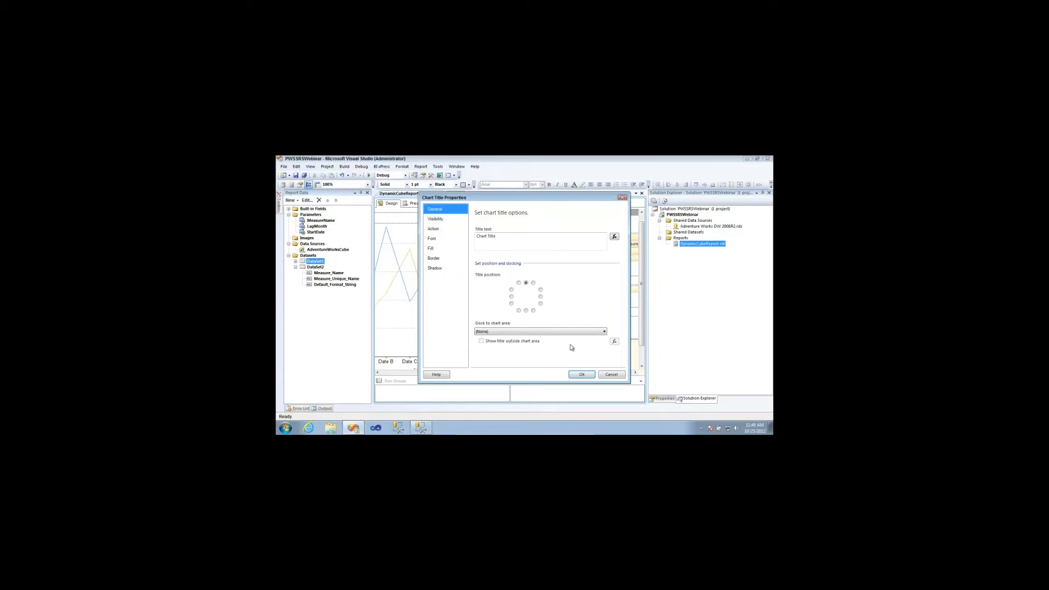
{"action": "left_click", "coordinate": [607, 374]}
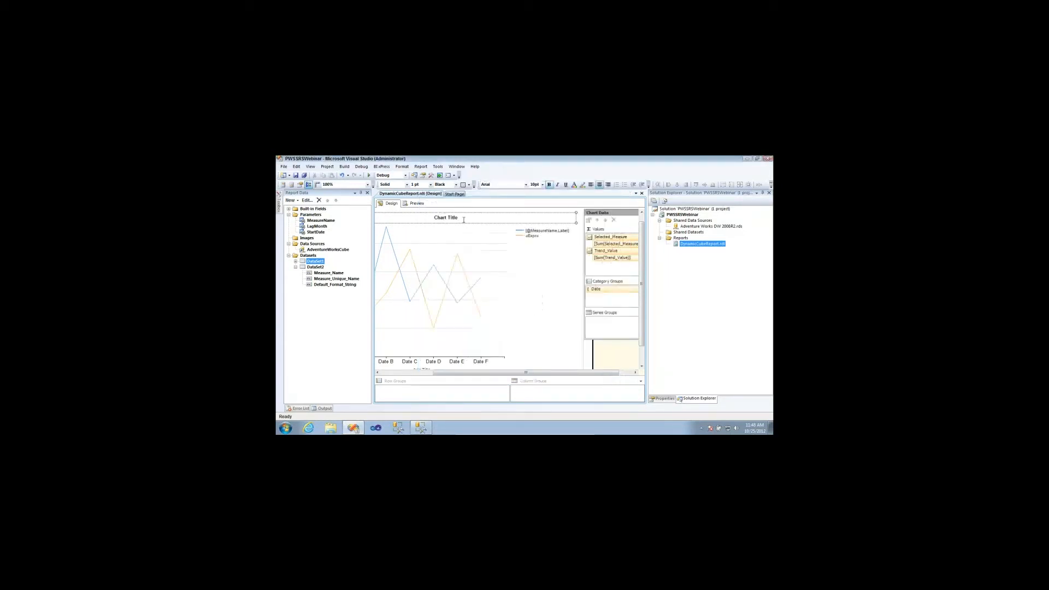
{"action": "left_click", "coordinate": [521, 219]}
{"action": "right_click", "coordinate": [522, 218]}
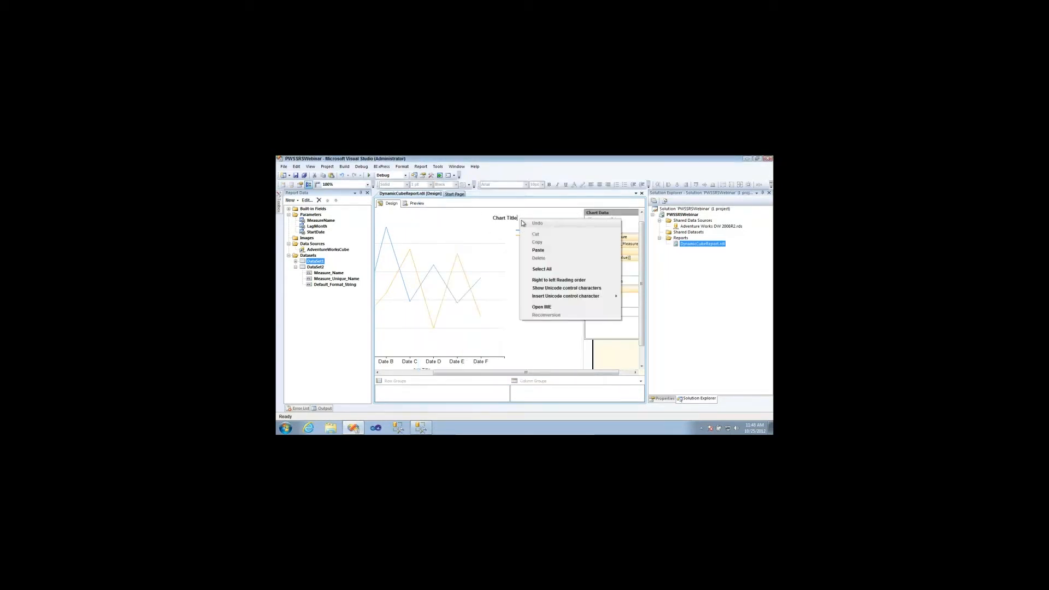
{"action": "left_click", "coordinate": [511, 219]}
{"action": "left_click", "coordinate": [510, 242]}
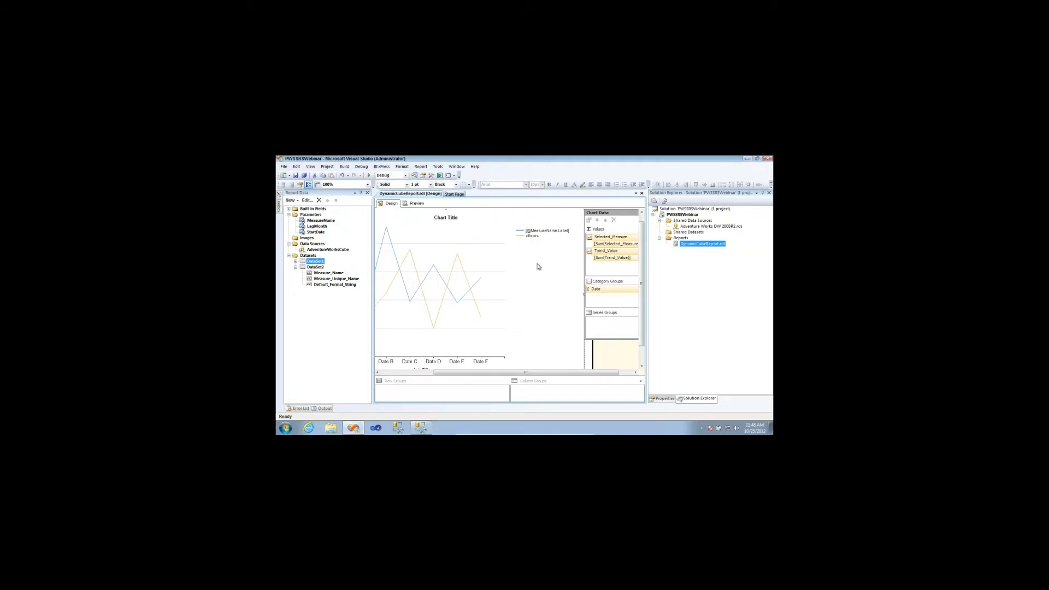
{"action": "left_click_drag", "start_coordinate": [551, 374], "coordinate": [507, 375]}
{"action": "left_click_drag", "start_coordinate": [644, 293], "coordinate": [644, 333]}
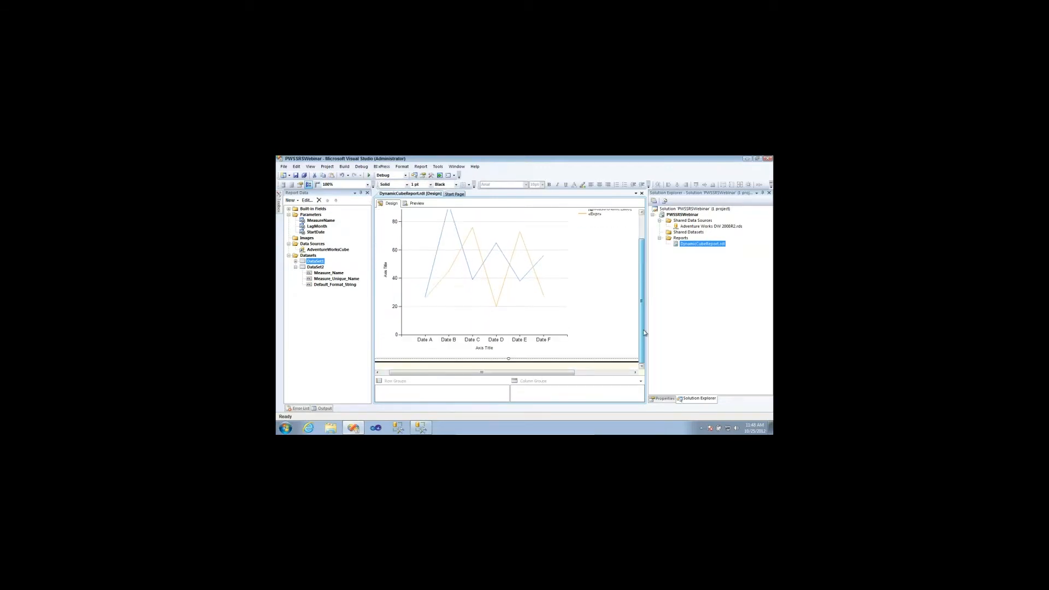
{"action": "scroll", "coordinate": [642, 307], "scroll_direction": "up", "scroll_amount": 2}
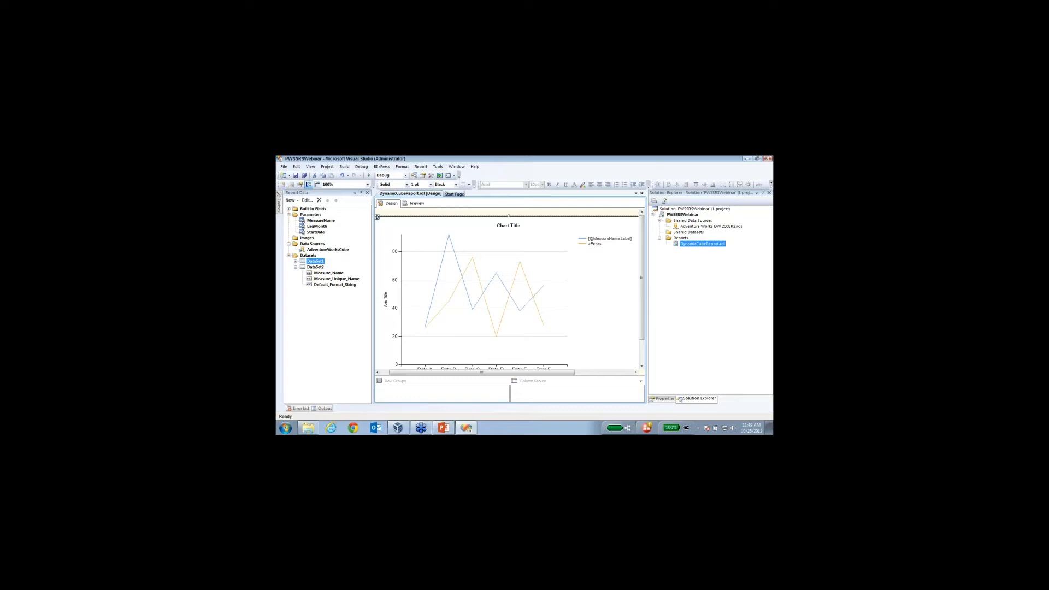
- Switch to Chrome, open the Virtual Training page of pragmaticworks.com and filter its courses by ssrs
{"action": "left_click", "coordinate": [353, 428]}
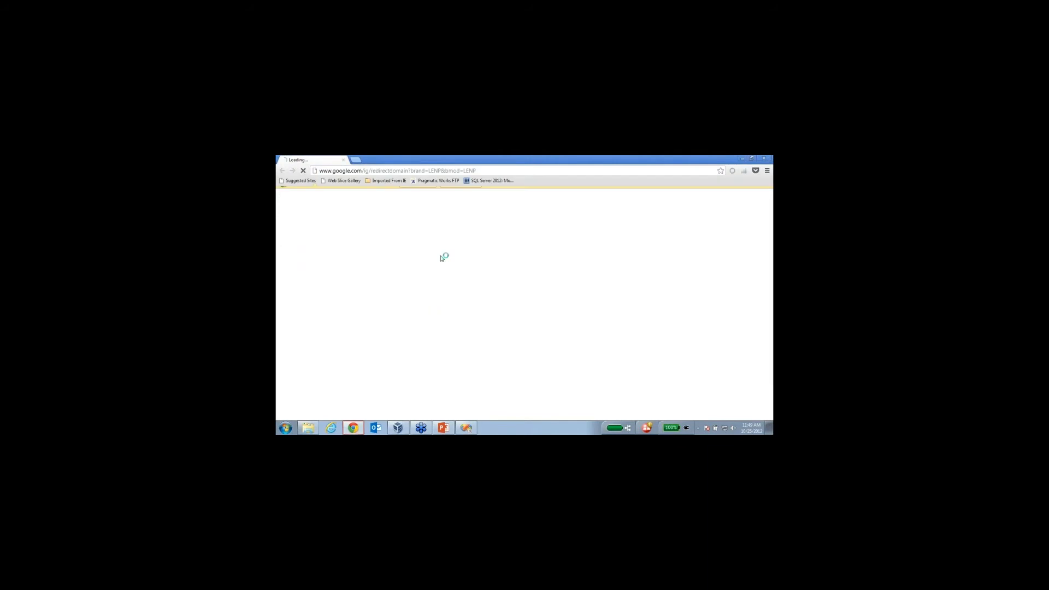
{"action": "type", "text": "pragmaticworks.com"}
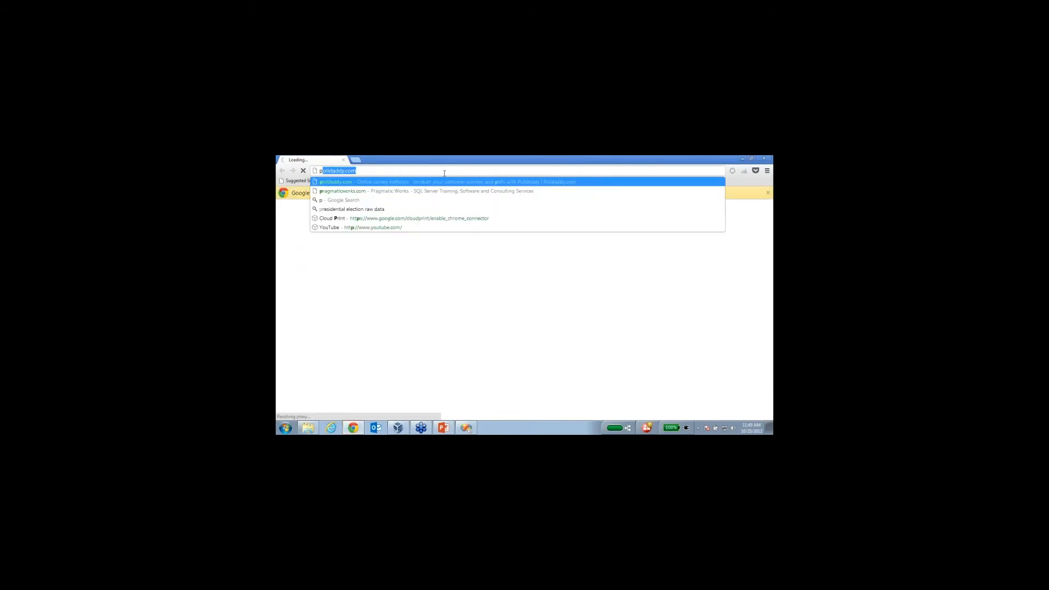
{"action": "key", "text": "Return"}
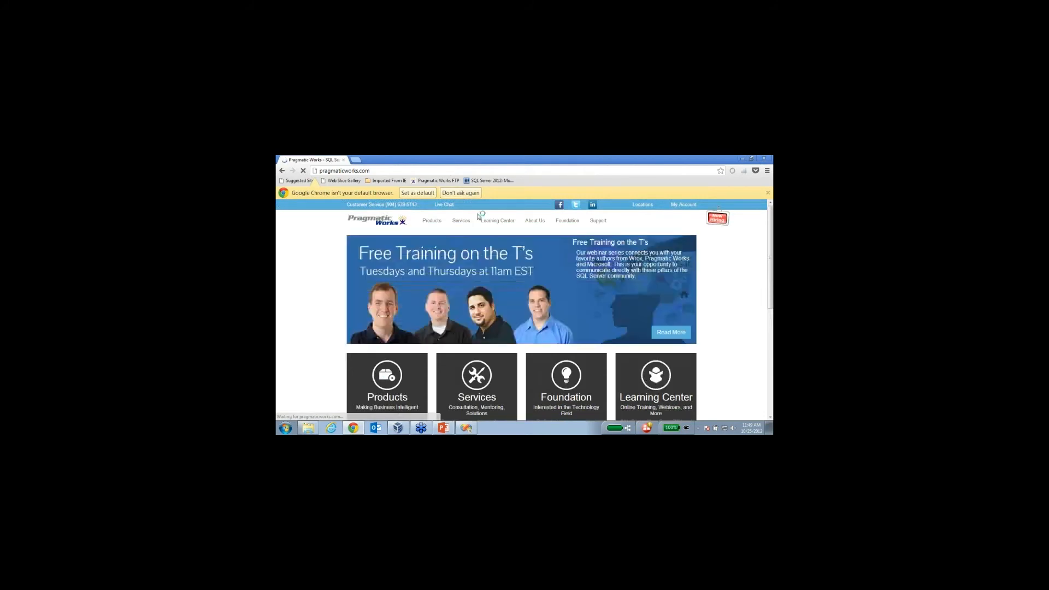
{"action": "mouse_move", "coordinate": [498, 221]}
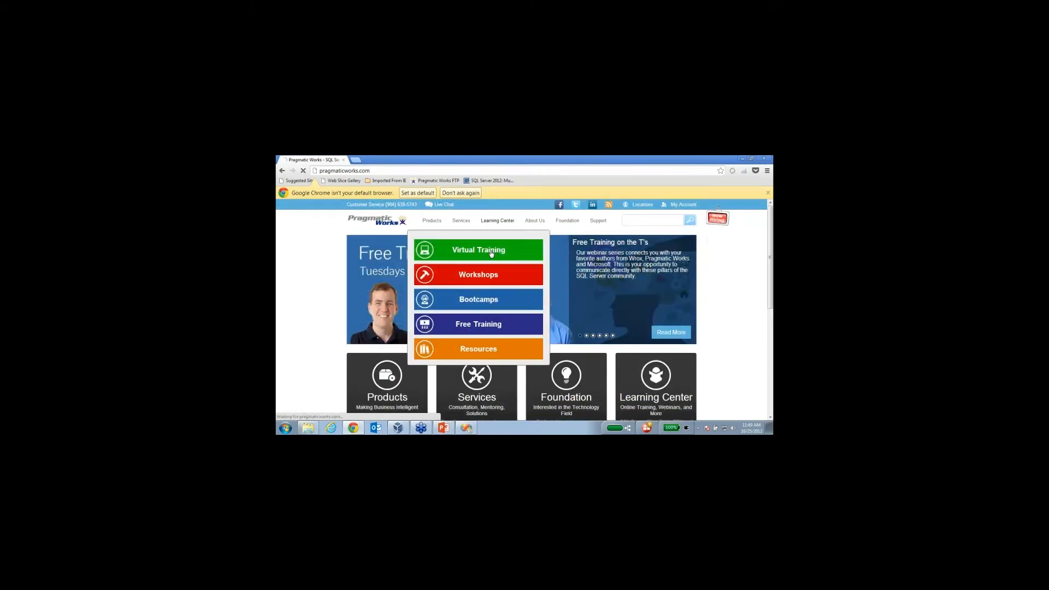
{"action": "left_click", "coordinate": [491, 252]}
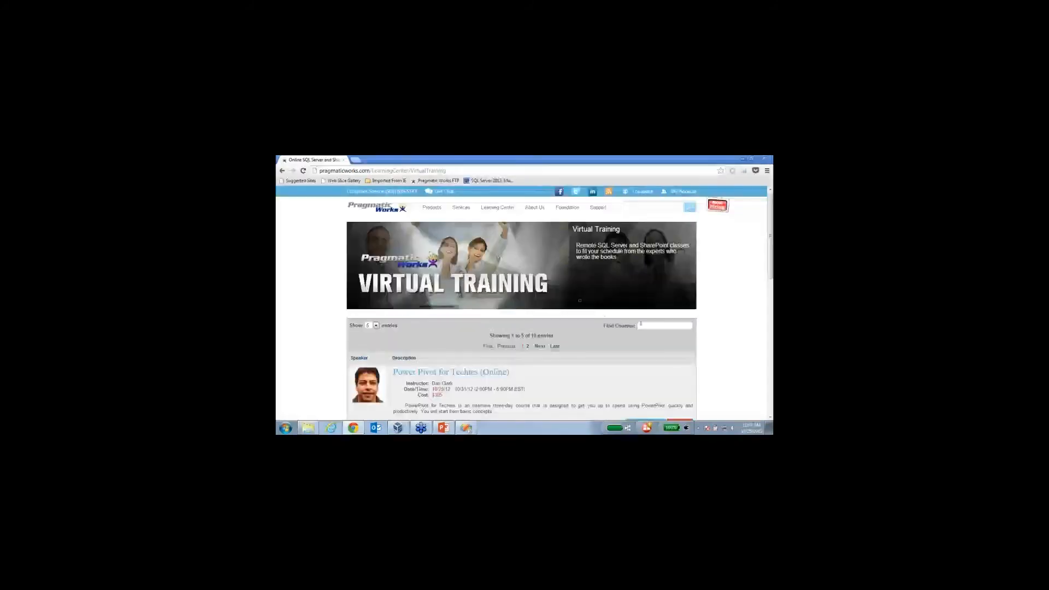
{"action": "type", "text": "ssrs"}
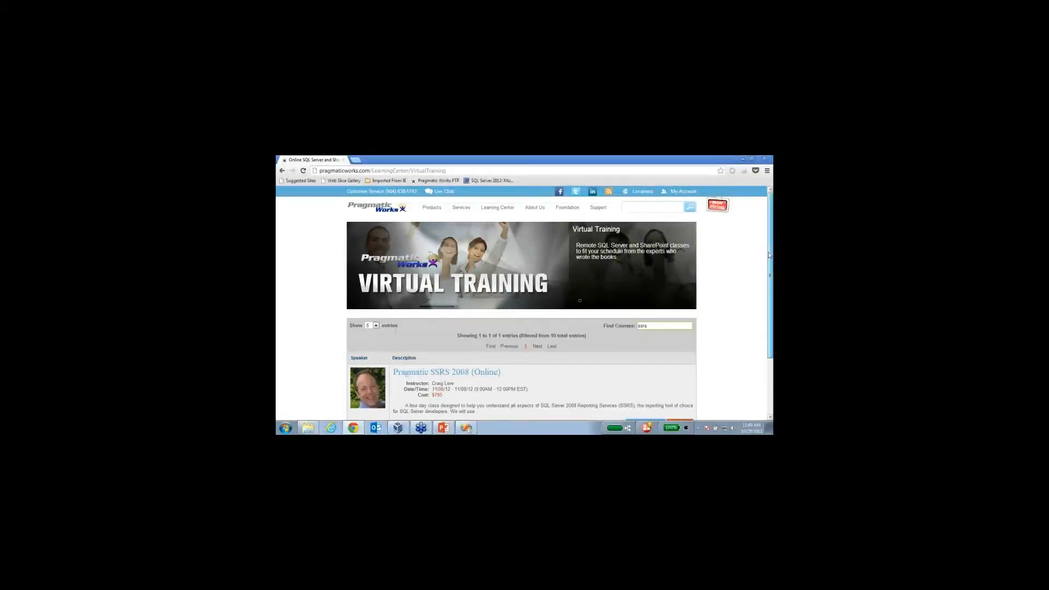
{"action": "scroll", "coordinate": [454, 310], "scroll_direction": "down", "scroll_amount": 3}
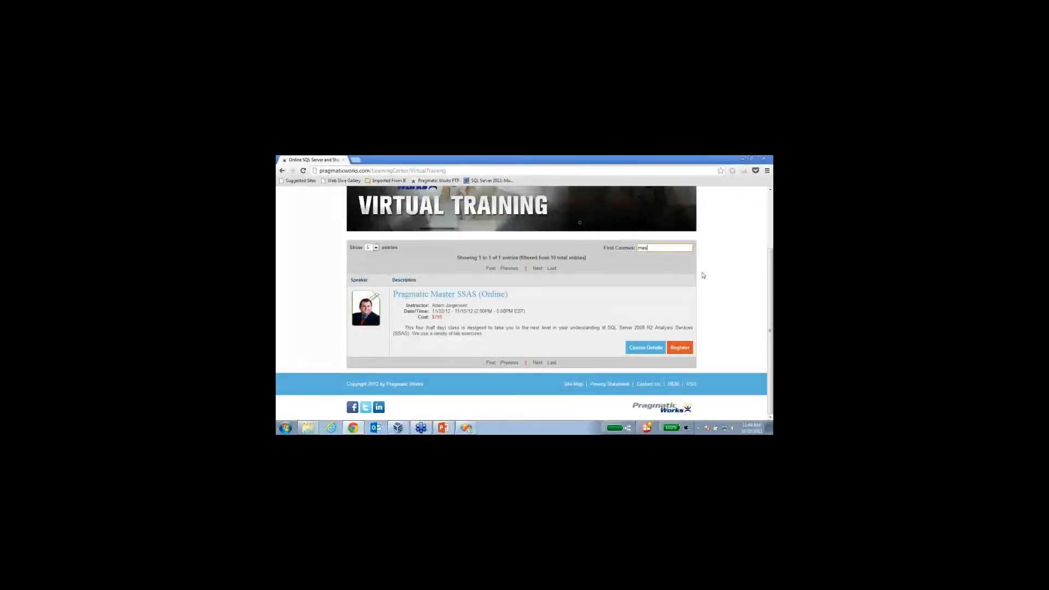
- Clear the course filter on the Virtual Training page, return to Visual Studio and show the build output
{"action": "key", "text": "BackSpace"}
{"action": "key", "text": "BackSpace"}
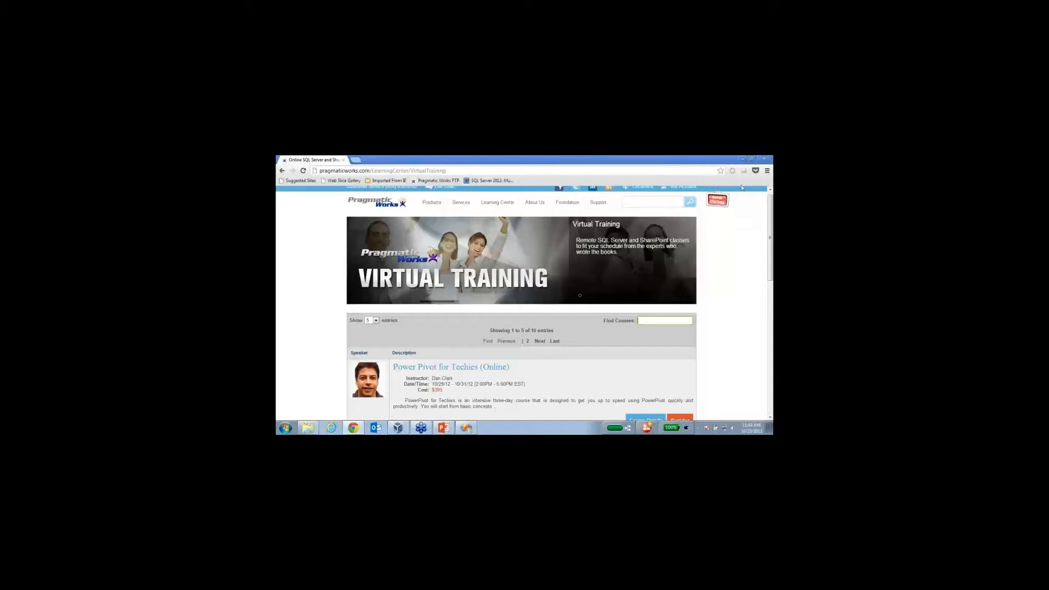
{"action": "left_click", "coordinate": [744, 161]}
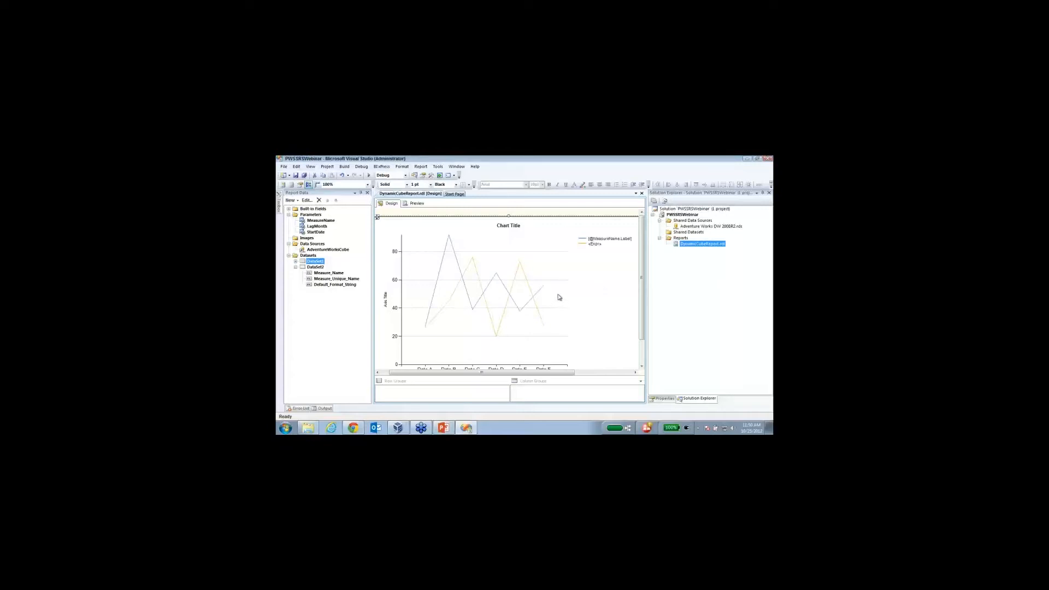
{"action": "left_click", "coordinate": [322, 409]}
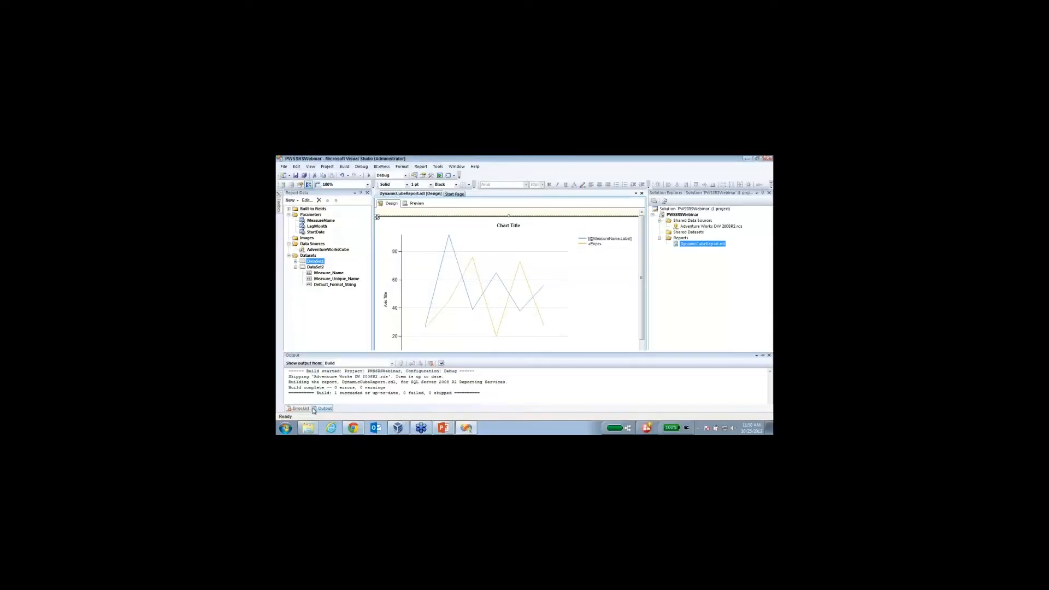
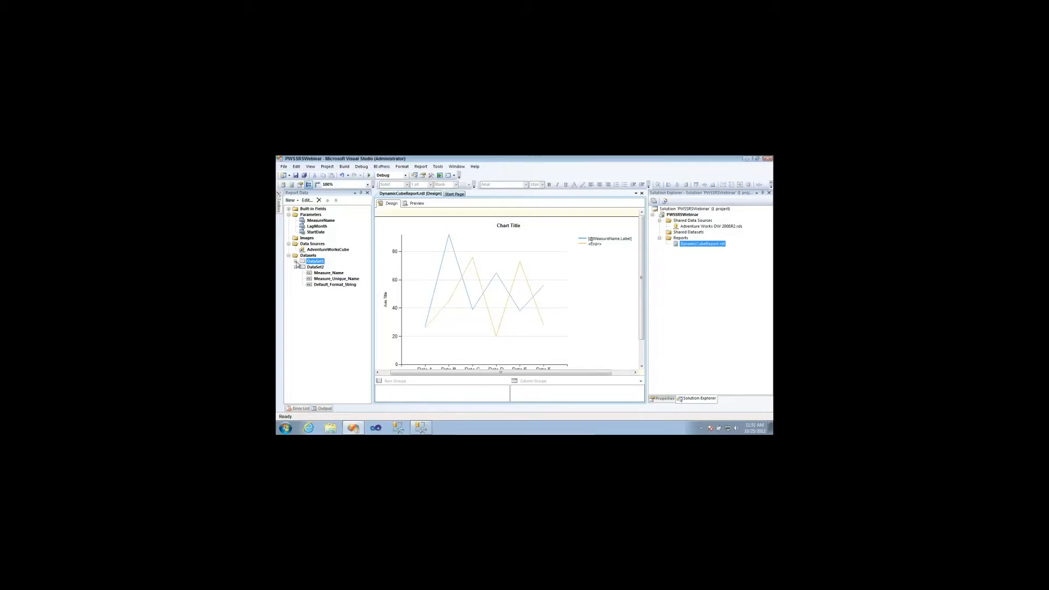
- Open DataSet1's query expression and examine its MDX text, including the [Adventure Works] cube in the From clause
{"action": "left_click", "coordinate": [296, 262]}
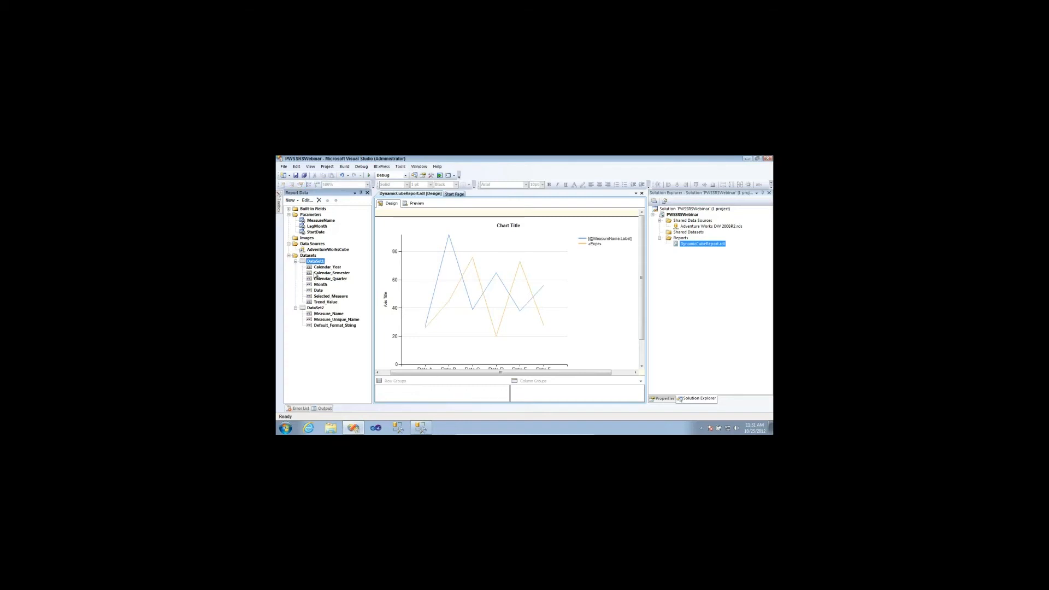
{"action": "double_click", "coordinate": [315, 261]}
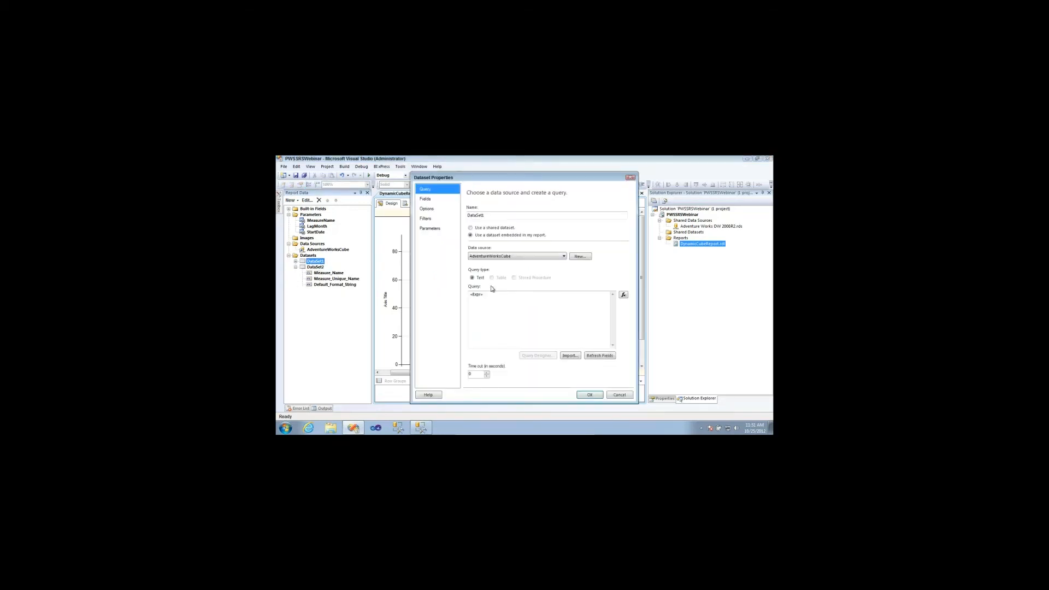
{"action": "left_click", "coordinate": [624, 295]}
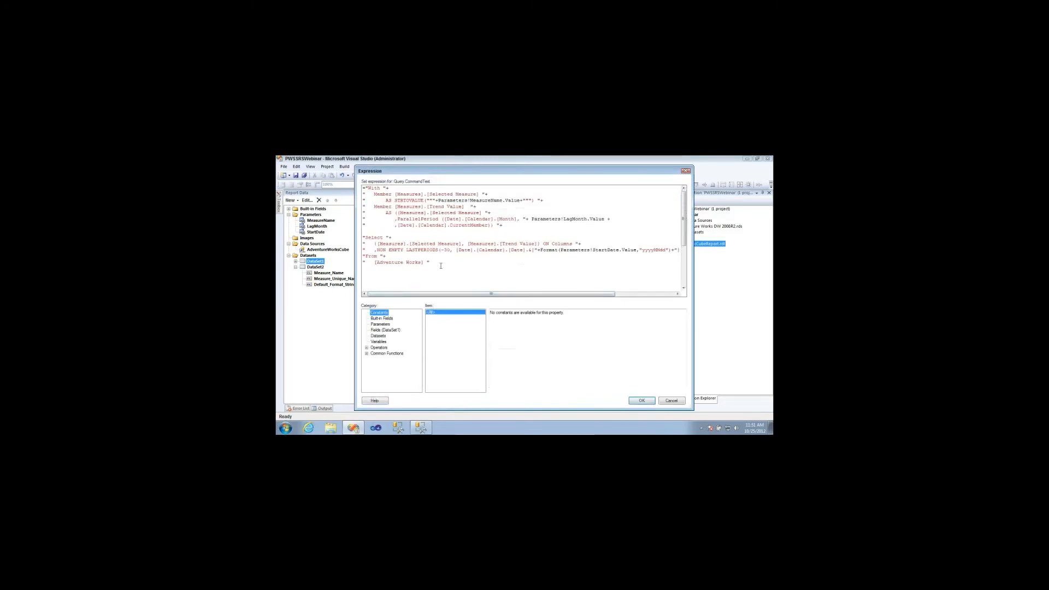
{"action": "left_click_drag", "start_coordinate": [427, 264], "coordinate": [374, 263]}
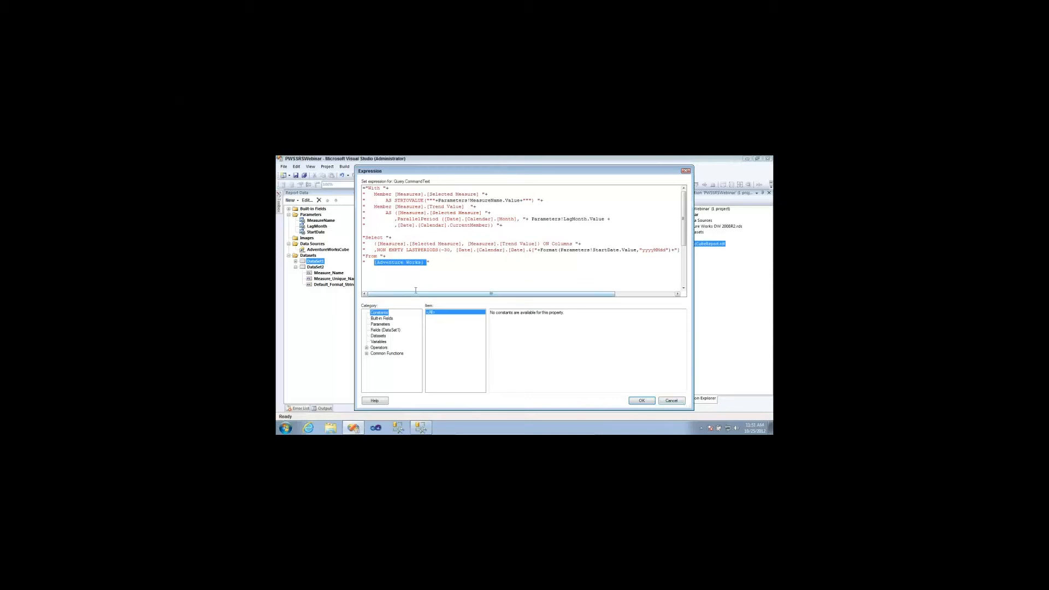
{"action": "left_click", "coordinate": [669, 402]}
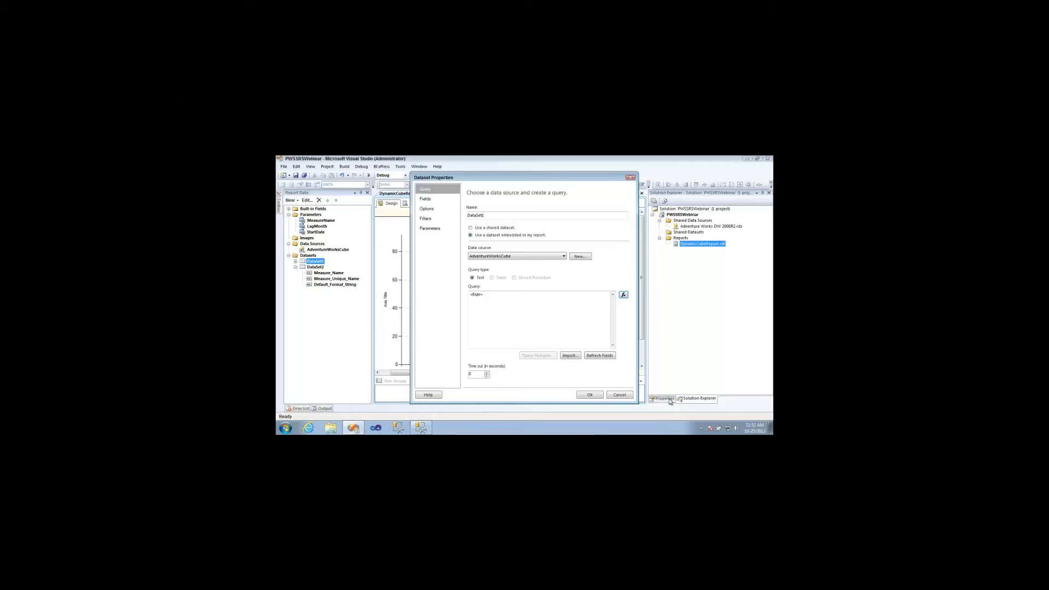
{"action": "left_click", "coordinate": [625, 296]}
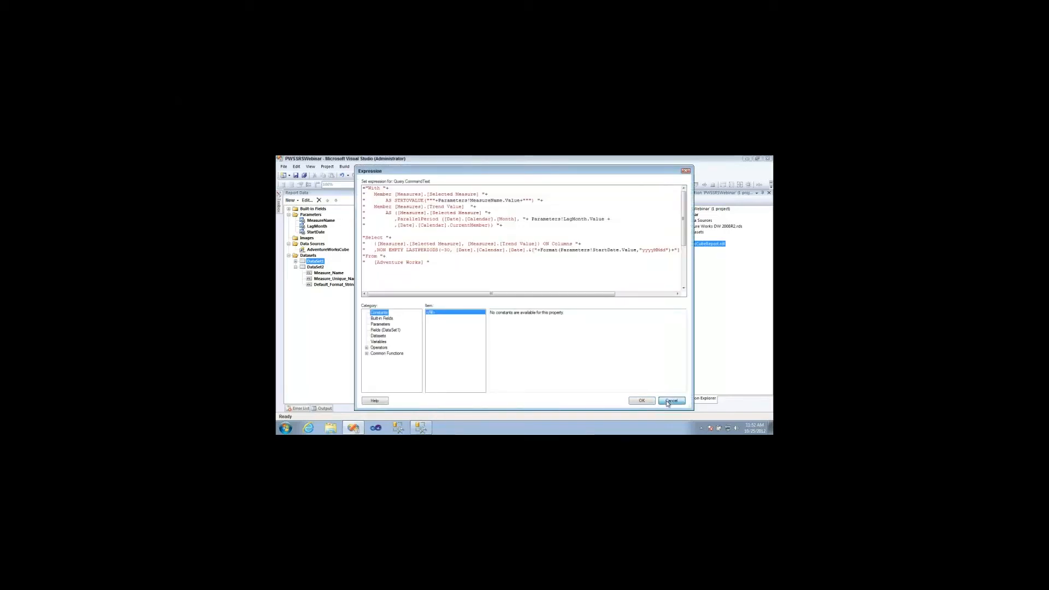
{"action": "left_click", "coordinate": [635, 402]}
{"action": "left_click", "coordinate": [590, 395]}
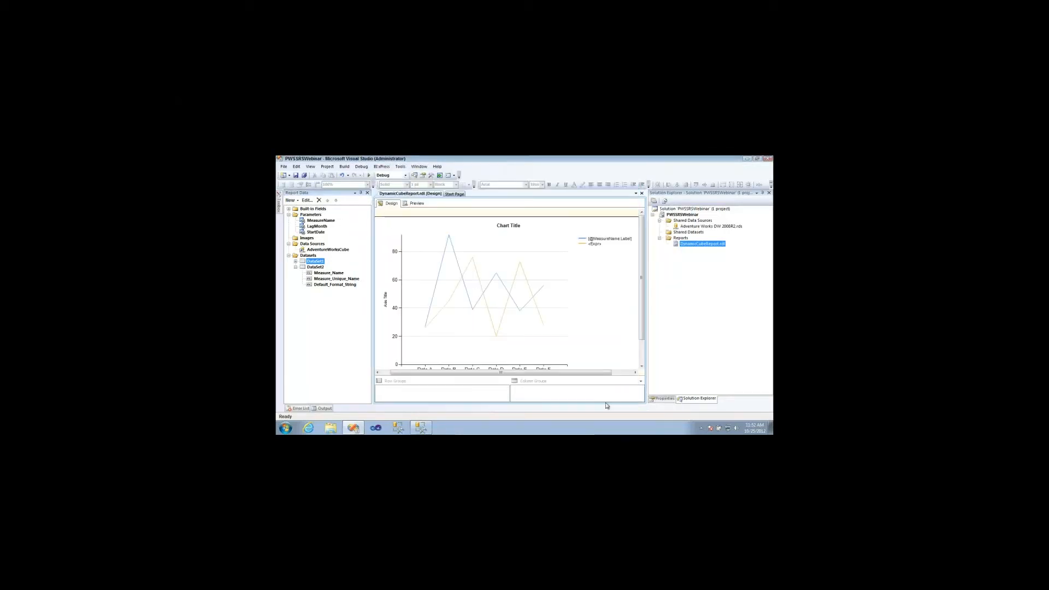
- Switch to SQL Server Management Studio, copy the MDX query below the Initial Query comment and return to Visual Studio
{"action": "left_click", "coordinate": [424, 429]}
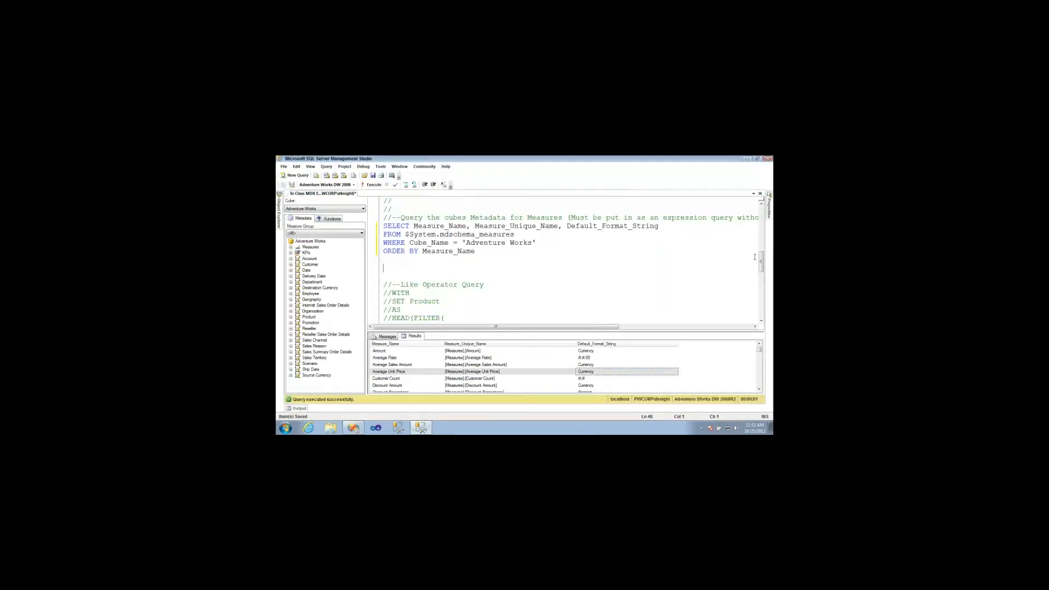
{"action": "left_click_drag", "start_coordinate": [763, 265], "coordinate": [767, 214]}
{"action": "left_click_drag", "start_coordinate": [475, 301], "coordinate": [366, 202]}
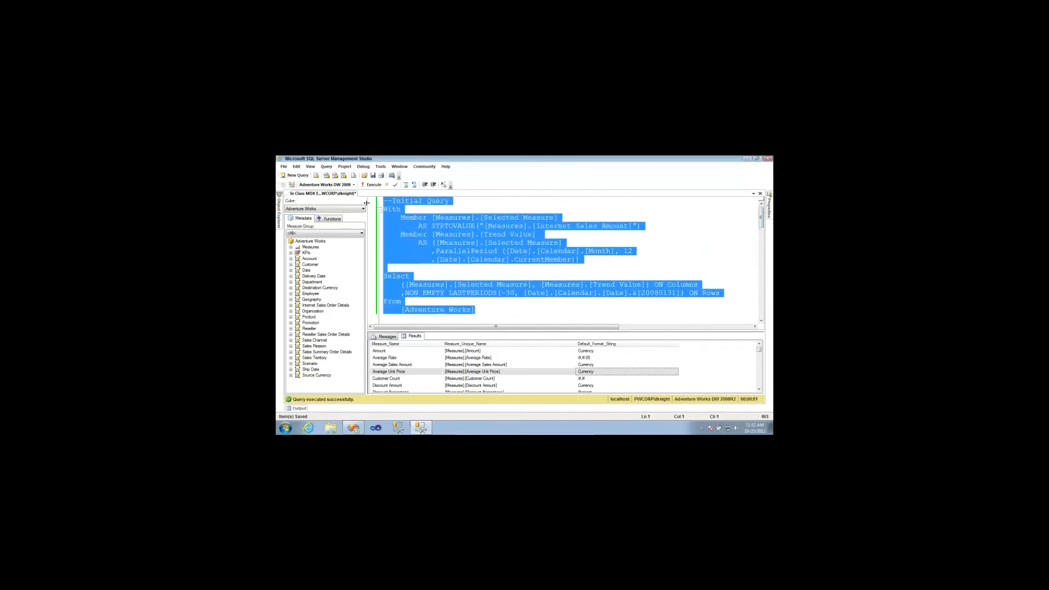
{"action": "key", "text": "shift+Down"}
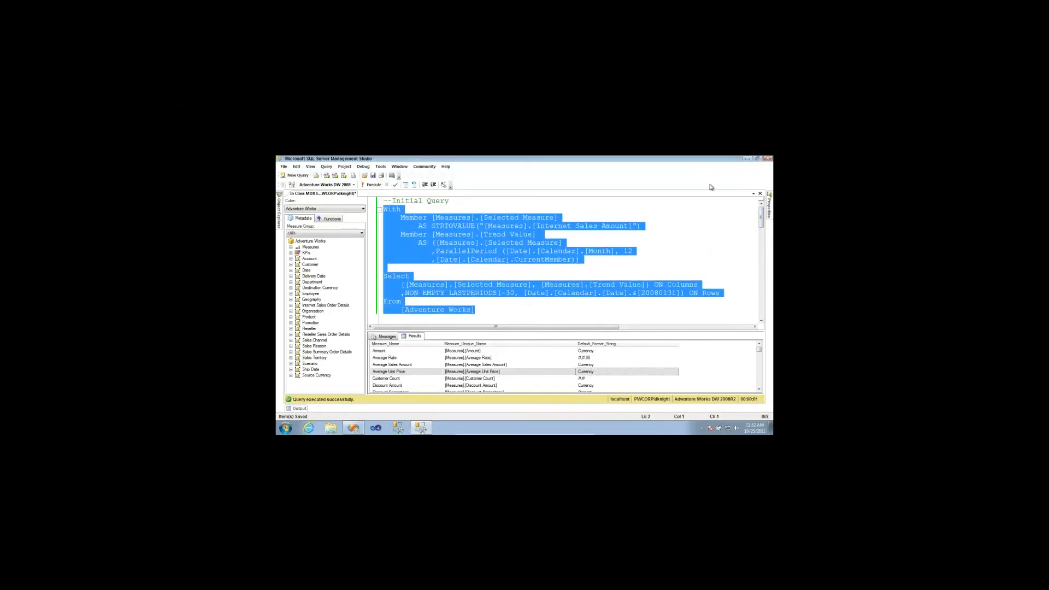
{"action": "key", "text": "alt+Tab"}
- Start a new dataset on the AdventureWorksCube data source and open its query designer
{"action": "right_click", "coordinate": [308, 256]}
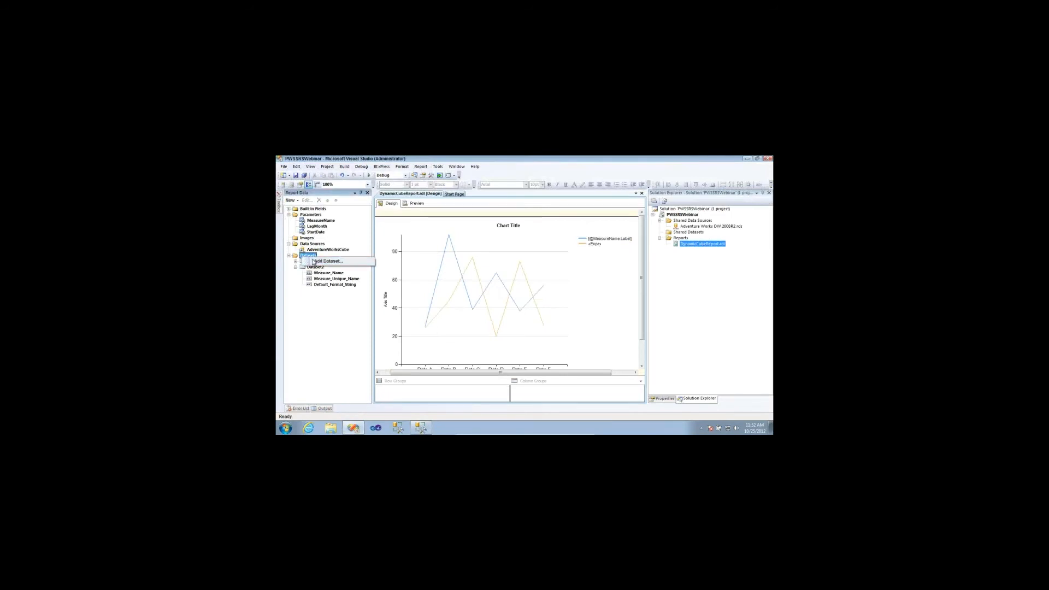
{"action": "left_click", "coordinate": [323, 261]}
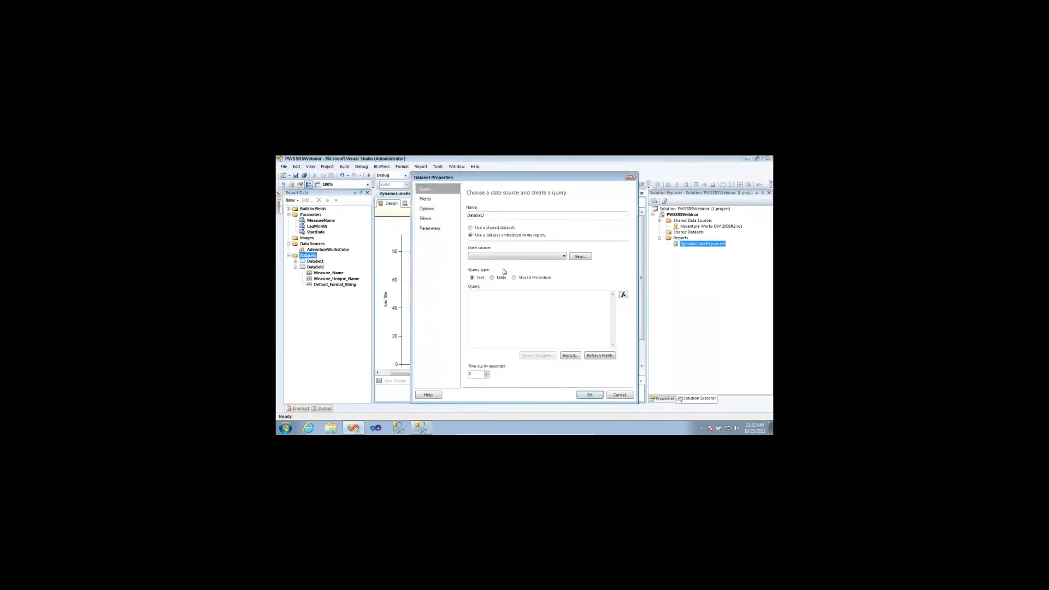
{"action": "left_click", "coordinate": [514, 257]}
{"action": "left_click", "coordinate": [508, 262]}
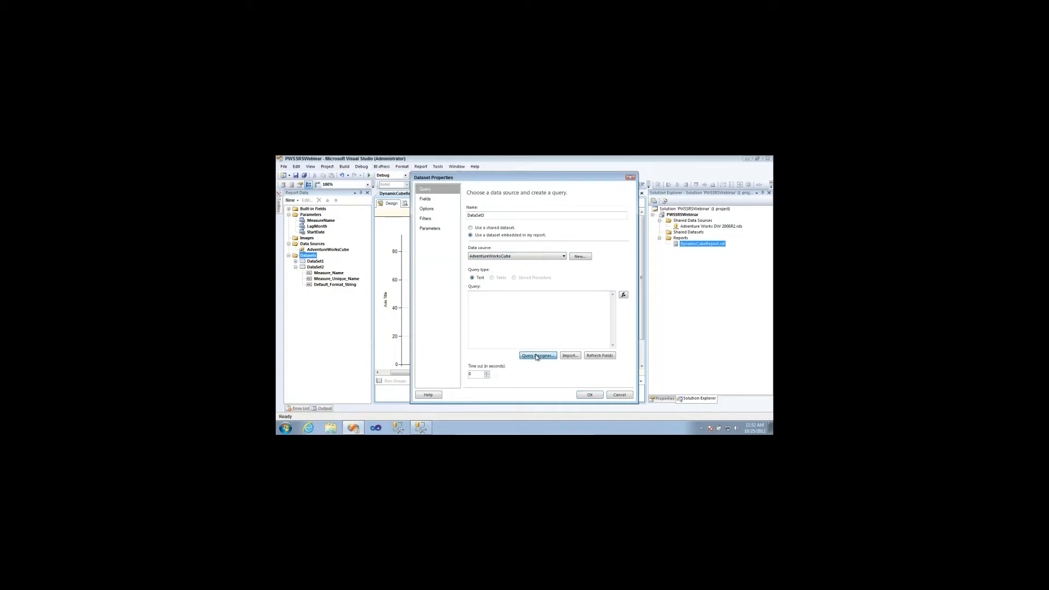
{"action": "left_click", "coordinate": [537, 356]}
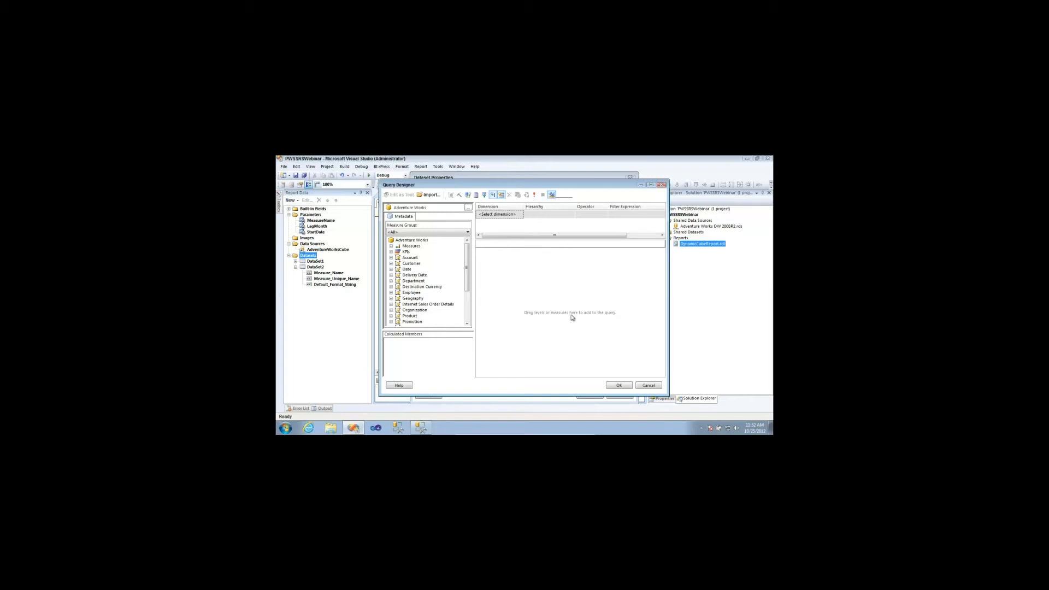
- Add the Customer hierarchy as a filter, mark it as a parameter and delete the filter again
{"action": "left_click", "coordinate": [392, 263]}
{"action": "left_click_drag", "start_coordinate": [418, 286], "coordinate": [620, 238]}
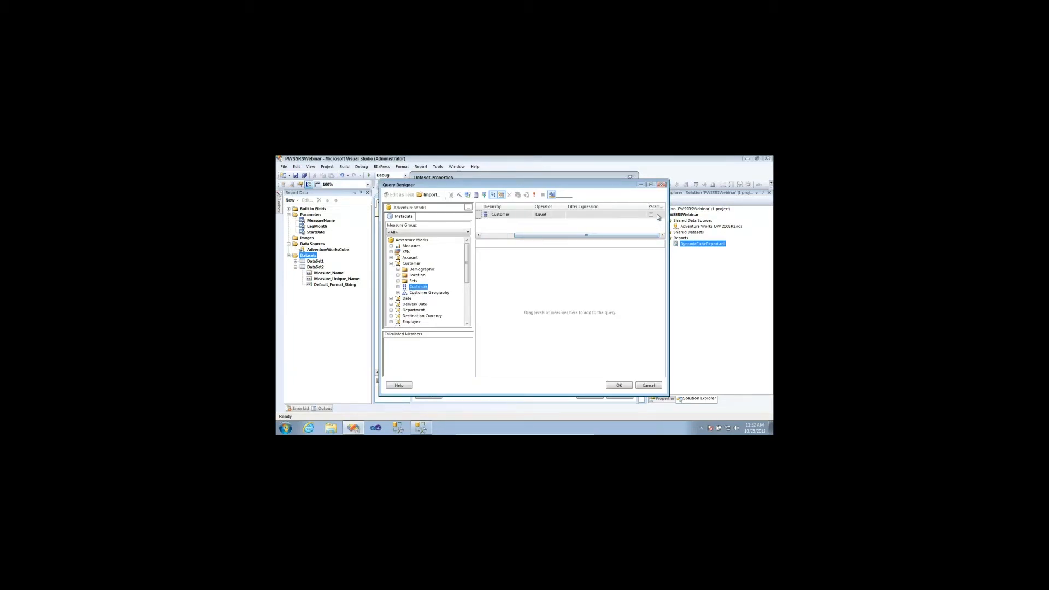
{"action": "left_click_drag", "start_coordinate": [664, 207], "coordinate": [678, 207]}
{"action": "left_click", "coordinate": [648, 236]}
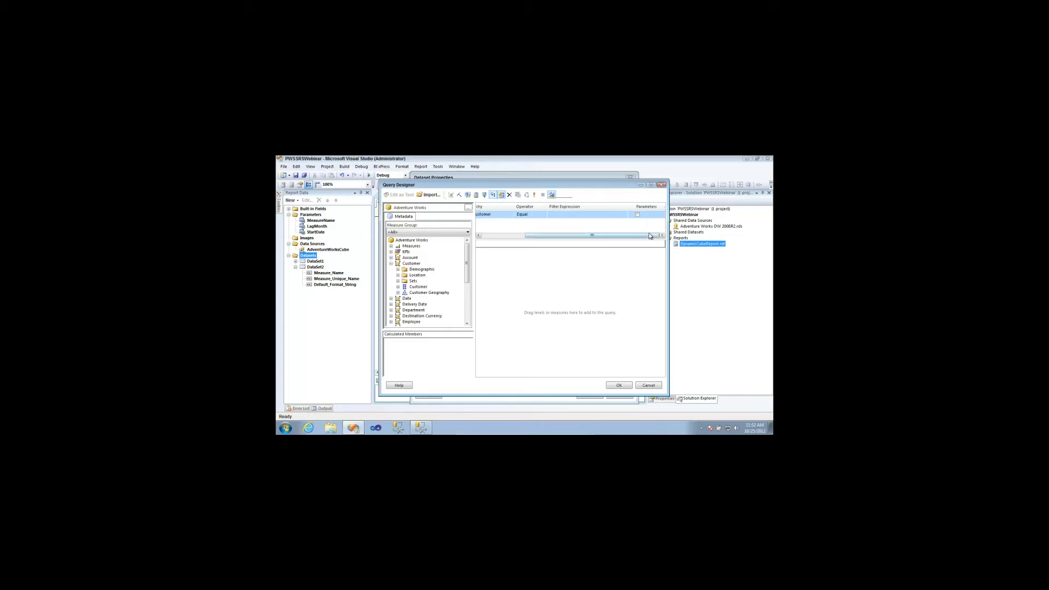
{"action": "left_click", "coordinate": [637, 215]}
{"action": "right_click", "coordinate": [533, 215]}
{"action": "left_click", "coordinate": [551, 227]}
{"action": "left_click", "coordinate": [552, 195]}
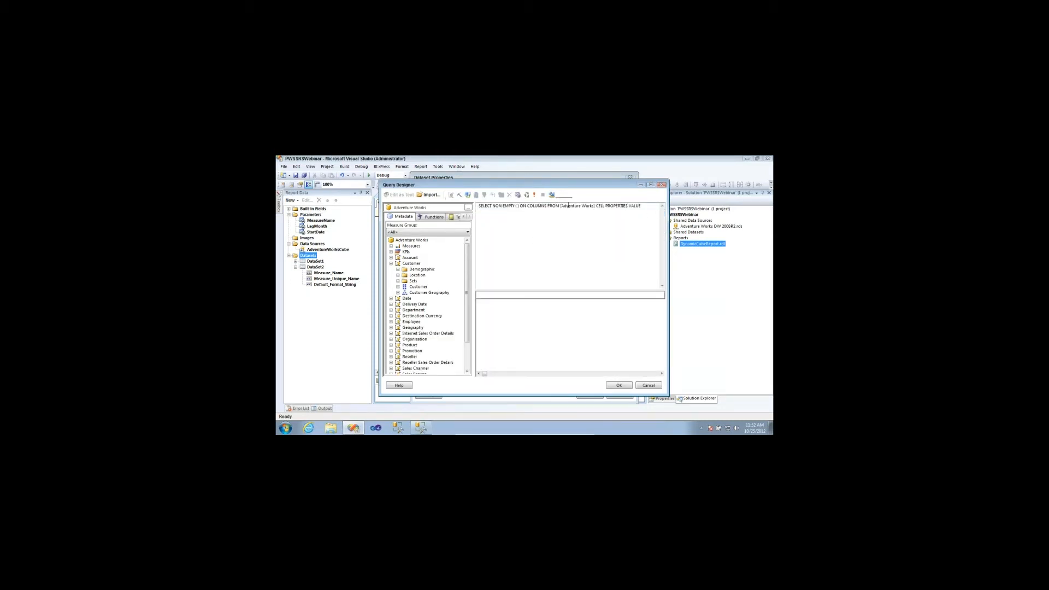
{"action": "left_click_drag", "start_coordinate": [644, 206], "coordinate": [478, 206]}
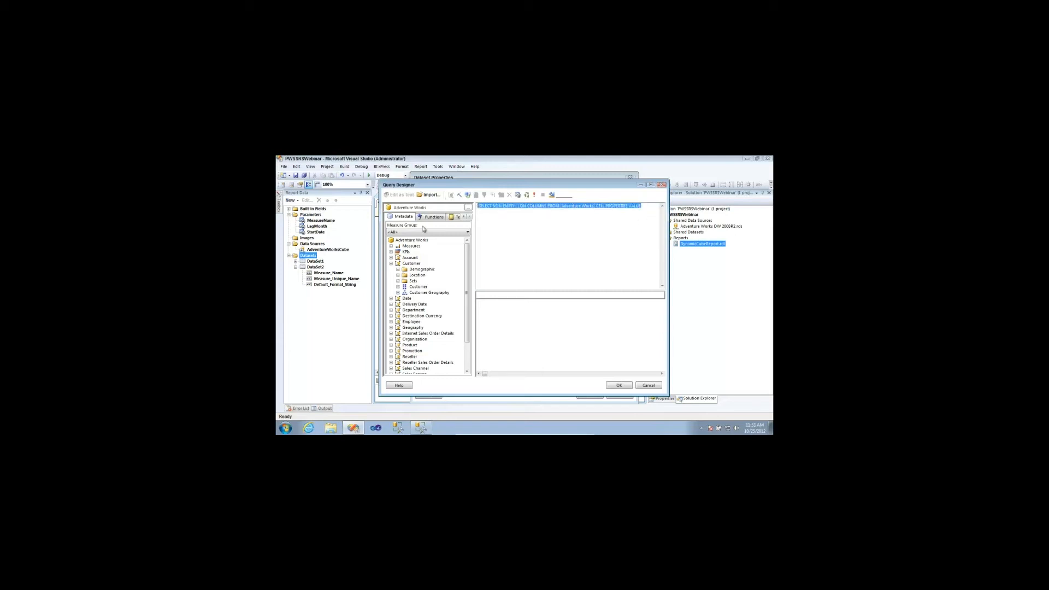
{"action": "type", "text": "With Member [Measures].[Selected Measure] AS STRTOVALUE('[Measures].[Internet Sales Amount]') Member [Measures].[Trend Value] AS ([Measures].[Selected Measure] ,ParallelPeriod ([Date].[Calendar].[Month], 12 ,[Date].[Calendar].CurrentMember)) Select {[Measures].[Selected Measure], [Measures].[Trend Value]} ON Columns ,NON EMPTY LASTPERIODS(-30, [Date].[Calendar].[Date].&[20080131]) ON Rows From [Adventure Works]"}
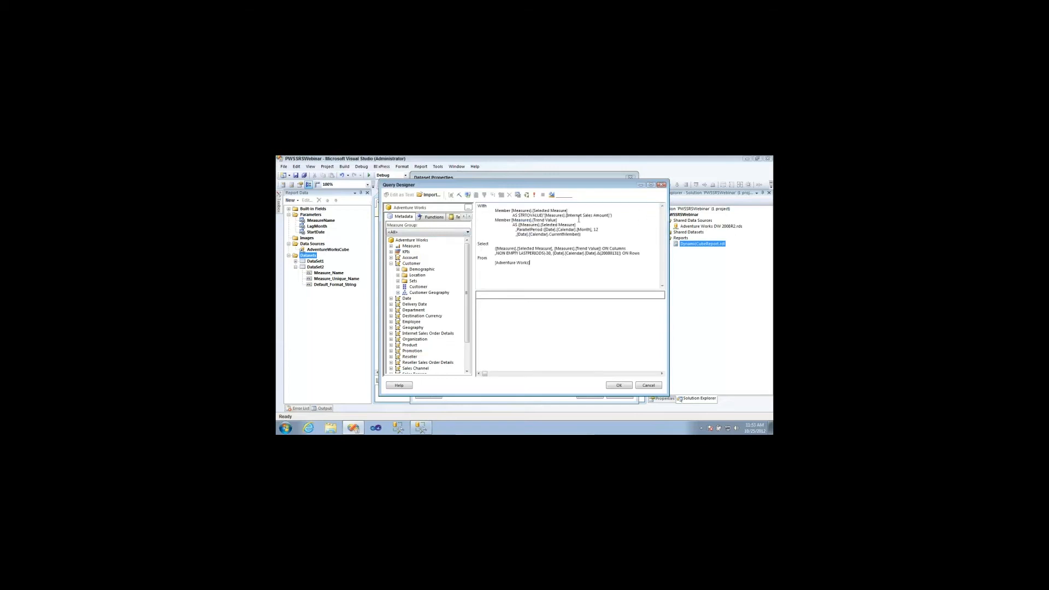
{"action": "left_click_drag", "start_coordinate": [591, 217], "coordinate": [546, 219]}
{"action": "left_click", "coordinate": [598, 230]}
{"action": "type", "text": "@LagMonth"}
{"action": "left_click", "coordinate": [517, 195]}
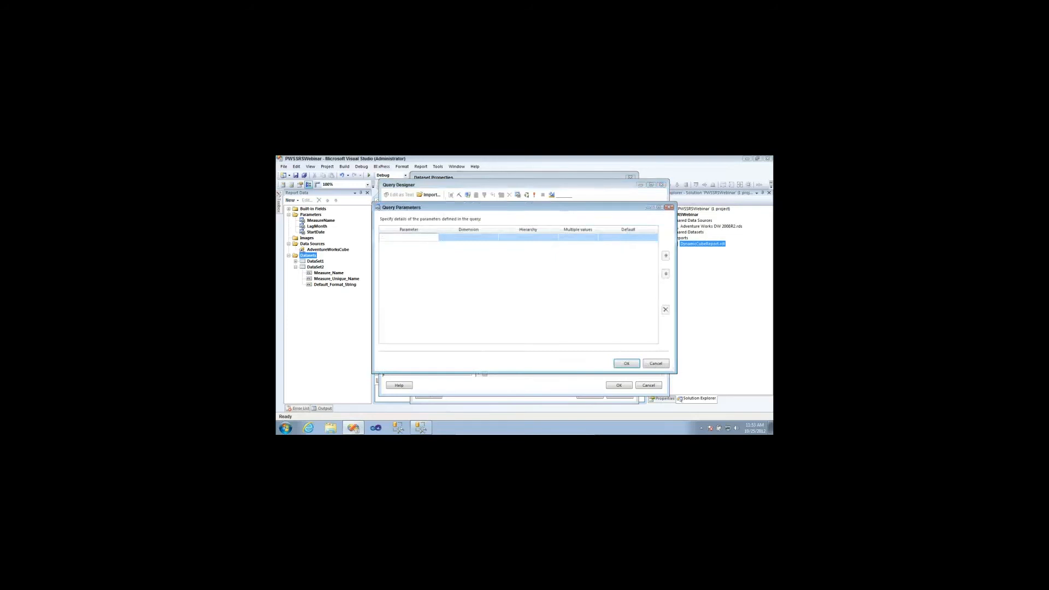
{"action": "type", "text": "@LagMonth"}
{"action": "left_click", "coordinate": [669, 208]}
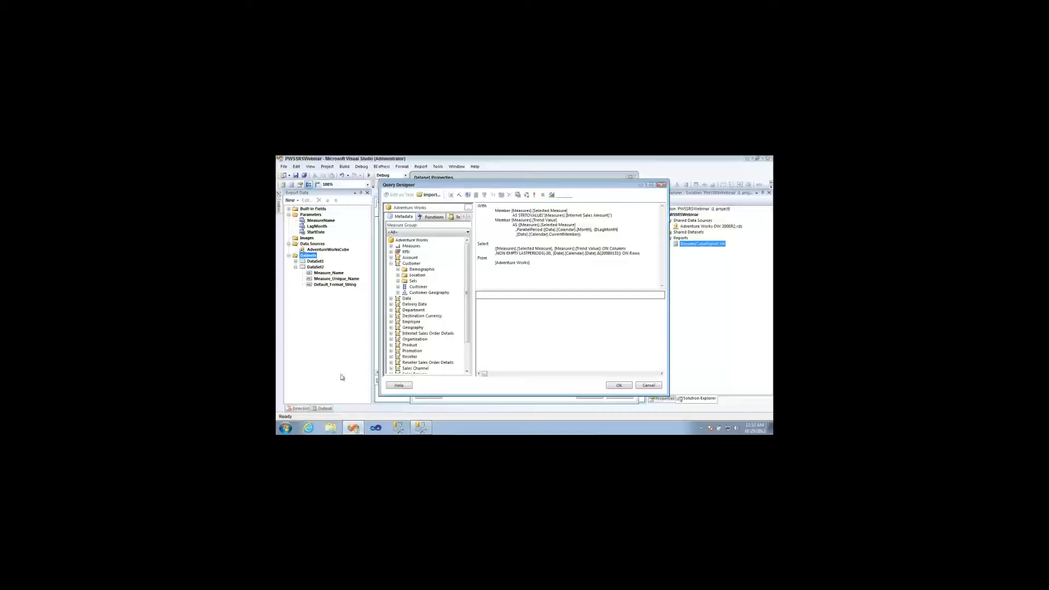
{"action": "left_click", "coordinate": [647, 386]}
{"action": "left_click", "coordinate": [616, 397]}
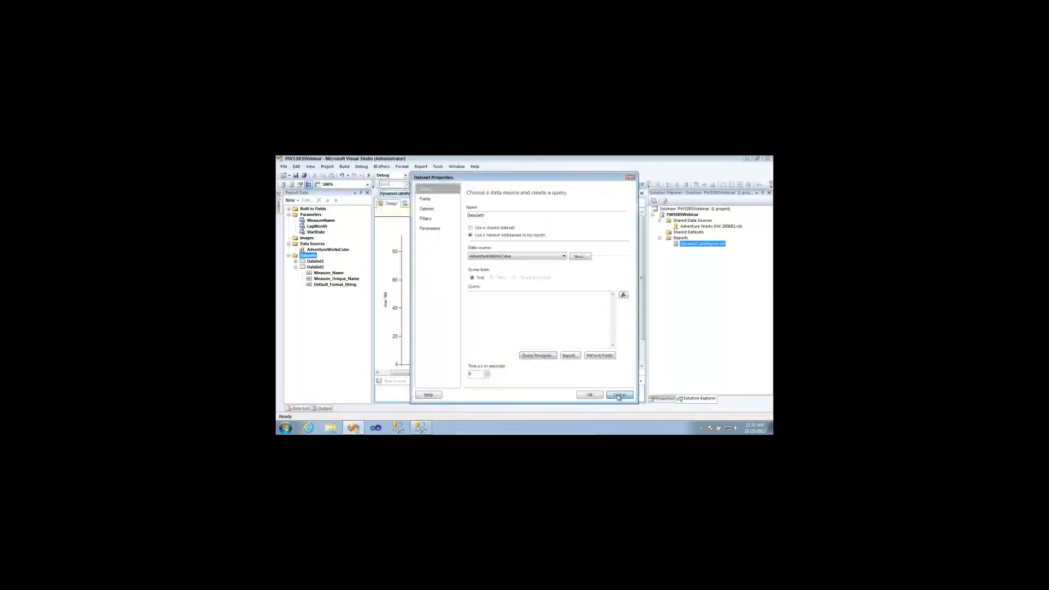
- Add an embedded dataset that uses the AdventureWorksCube data source and open its query designer
{"action": "double_click", "coordinate": [317, 262]}
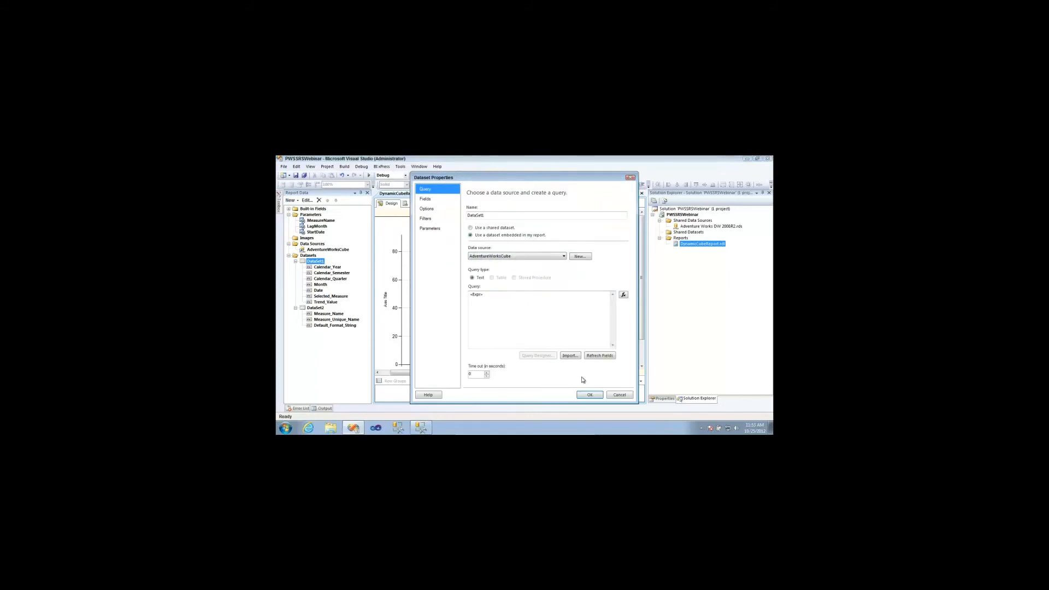
{"action": "left_click", "coordinate": [620, 394]}
{"action": "left_click", "coordinate": [310, 256]}
{"action": "right_click", "coordinate": [314, 257]}
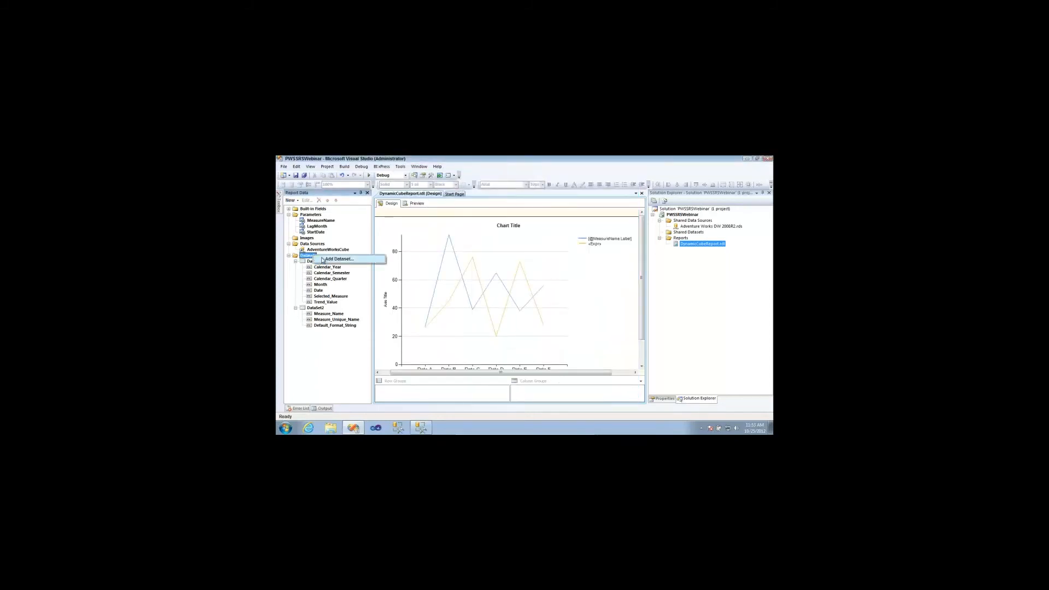
{"action": "left_click", "coordinate": [336, 260]}
{"action": "left_click", "coordinate": [471, 235]}
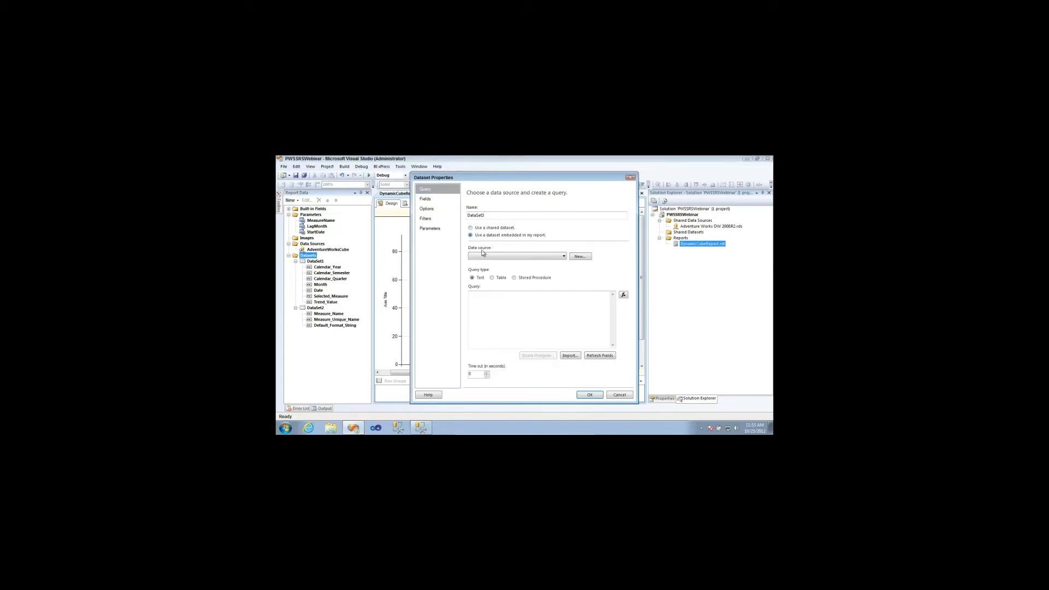
{"action": "left_click", "coordinate": [514, 256]}
{"action": "left_click", "coordinate": [508, 264]}
{"action": "left_click", "coordinate": [542, 359]}
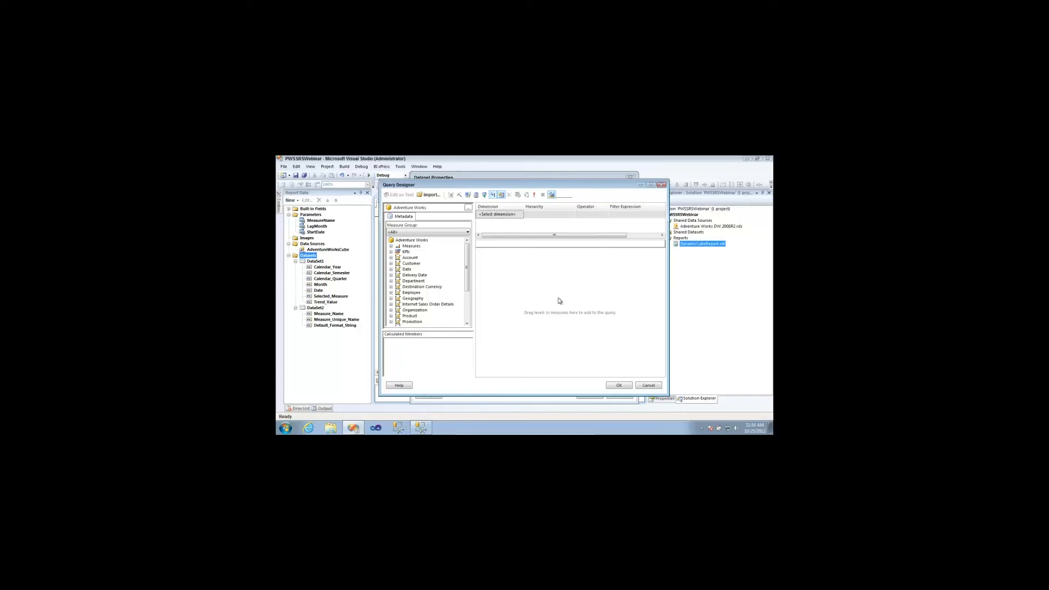
- Build a query of Internet Order Count by Geography City and display the MDX generated for it
{"action": "left_click", "coordinate": [552, 195]}
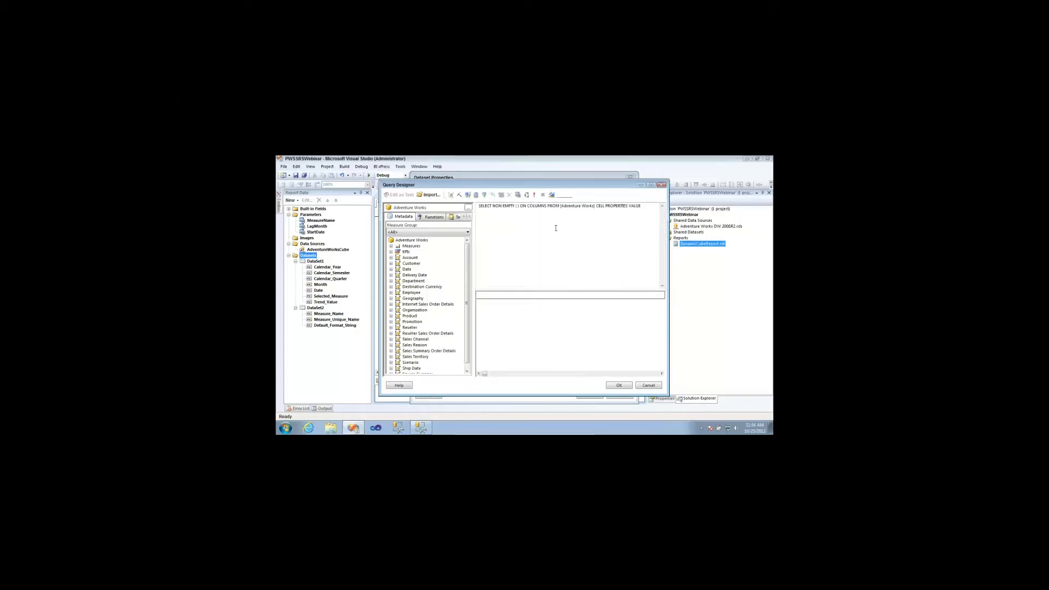
{"action": "left_click", "coordinate": [552, 195]}
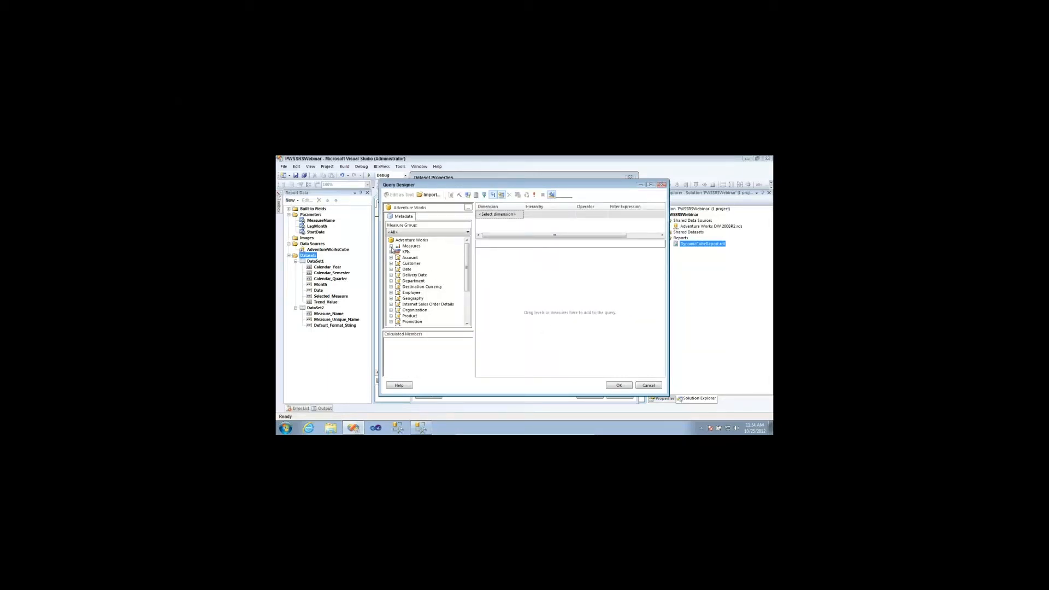
{"action": "left_click", "coordinate": [391, 247]}
{"action": "left_click", "coordinate": [398, 269]}
{"action": "left_click_drag", "start_coordinate": [436, 275], "coordinate": [485, 296]}
{"action": "left_click", "coordinate": [468, 308]}
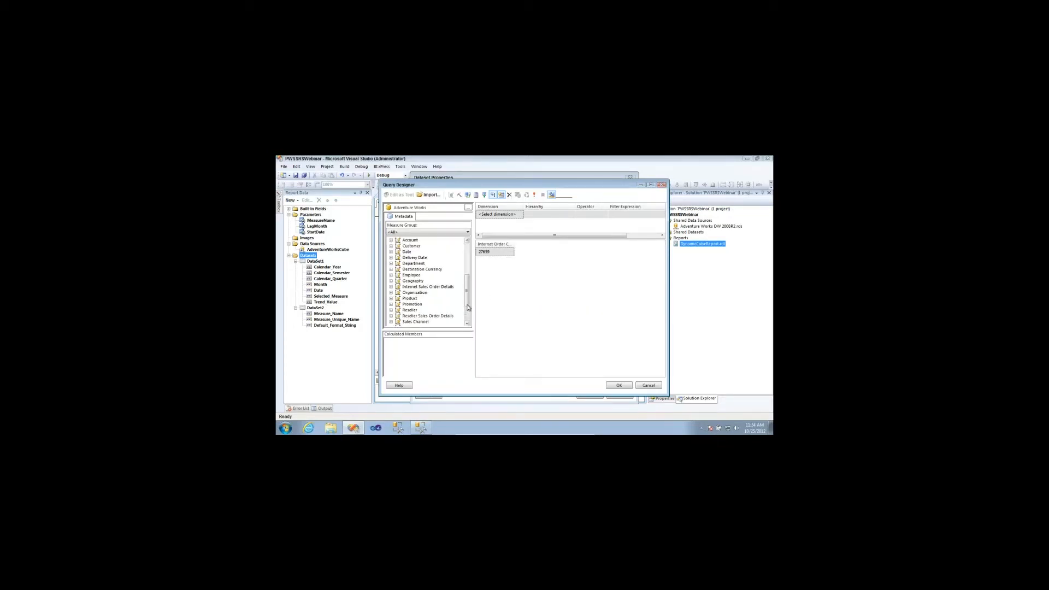
{"action": "left_click", "coordinate": [391, 281]}
{"action": "left_click_drag", "start_coordinate": [413, 286], "coordinate": [514, 295]}
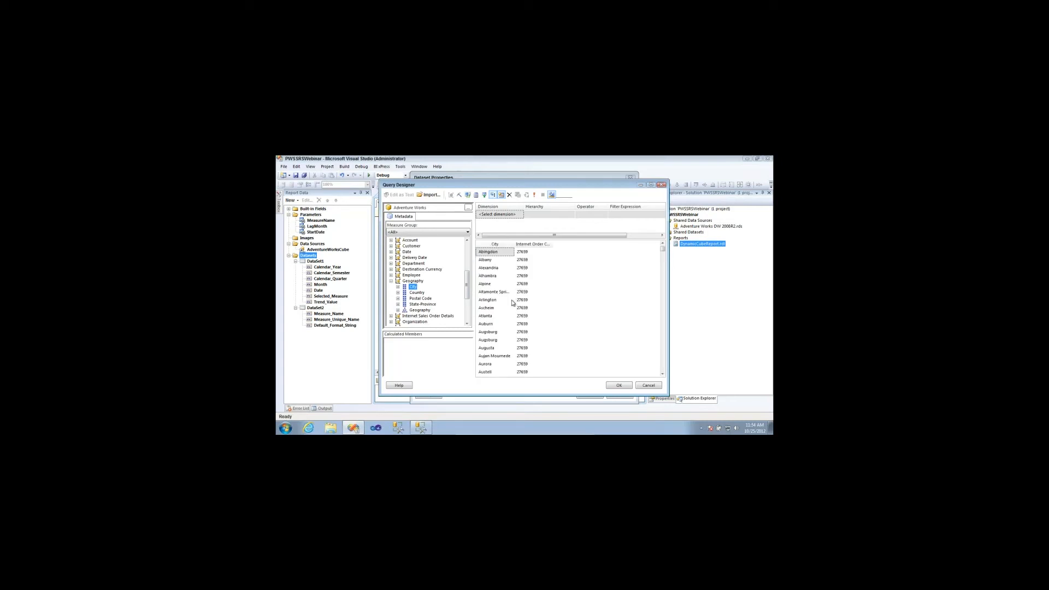
{"action": "left_click", "coordinate": [552, 195]}
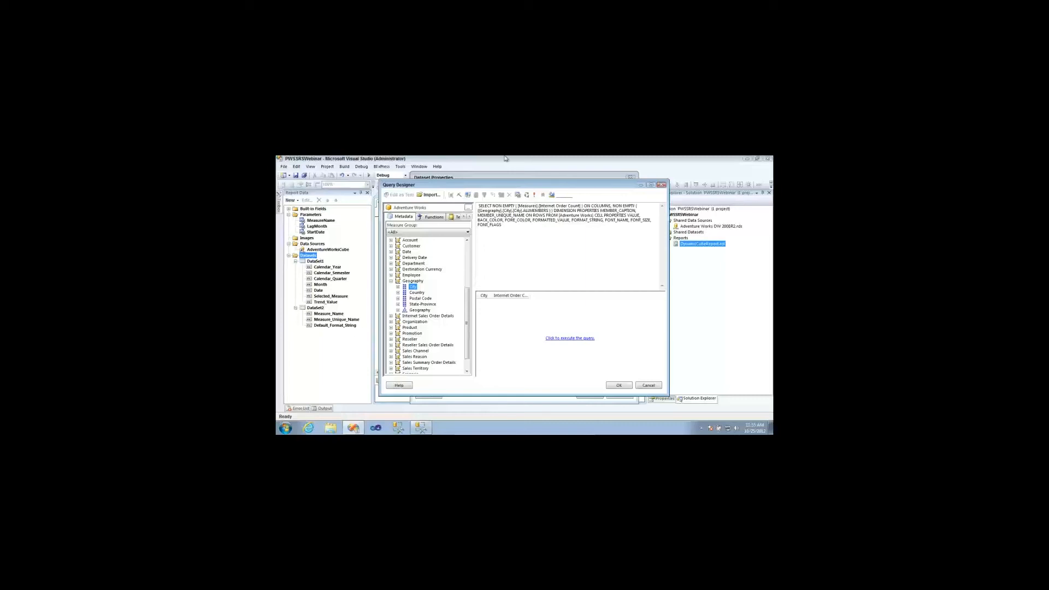
- Leave the virtual machine, switch to Google Chrome and open the webinar presenter's SQL blog
{"action": "mouse_move", "coordinate": [524, 434]}
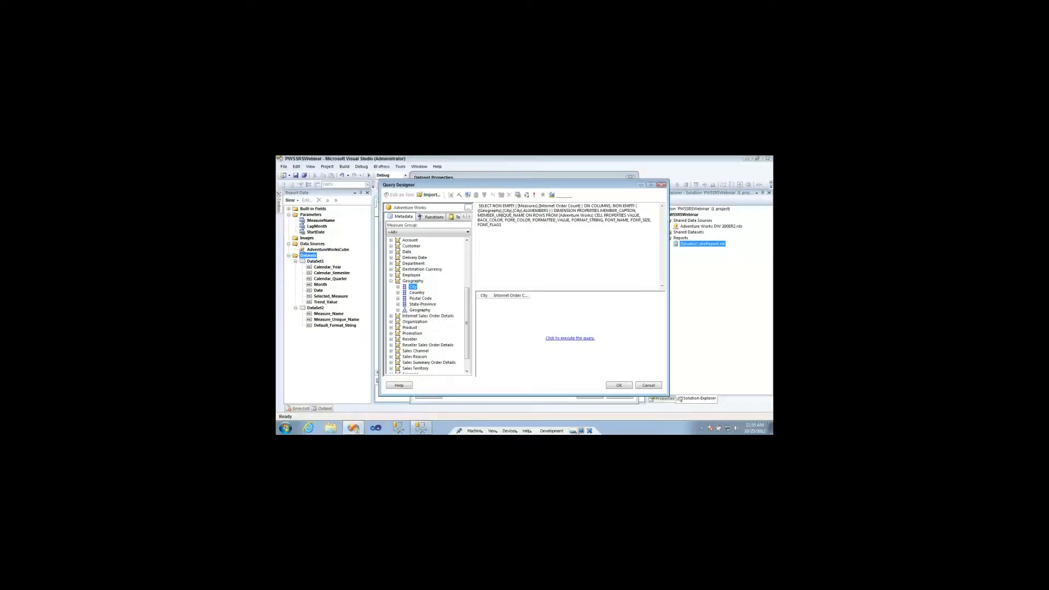
{"action": "left_click", "coordinate": [573, 431]}
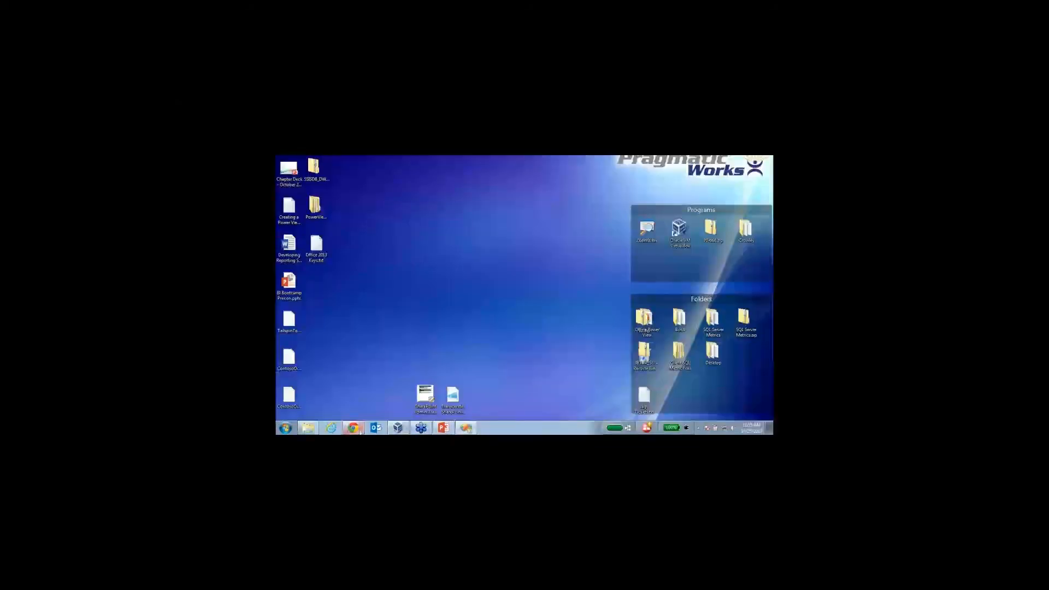
{"action": "left_click", "coordinate": [358, 429]}
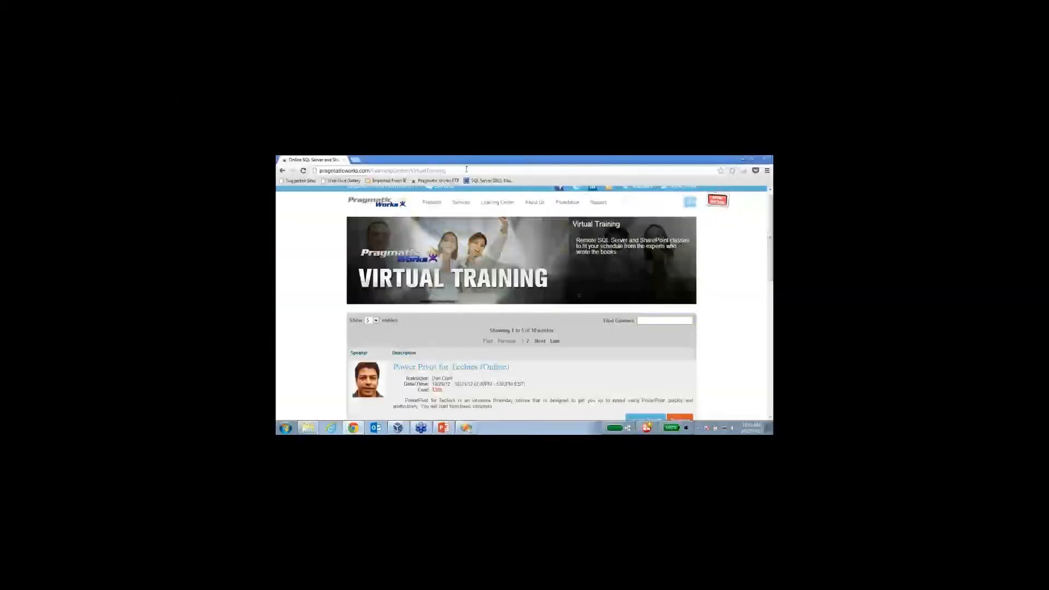
{"action": "left_click", "coordinate": [466, 170]}
{"action": "type", "text": "devinknightsql.com"}
{"action": "key", "text": "Return"}
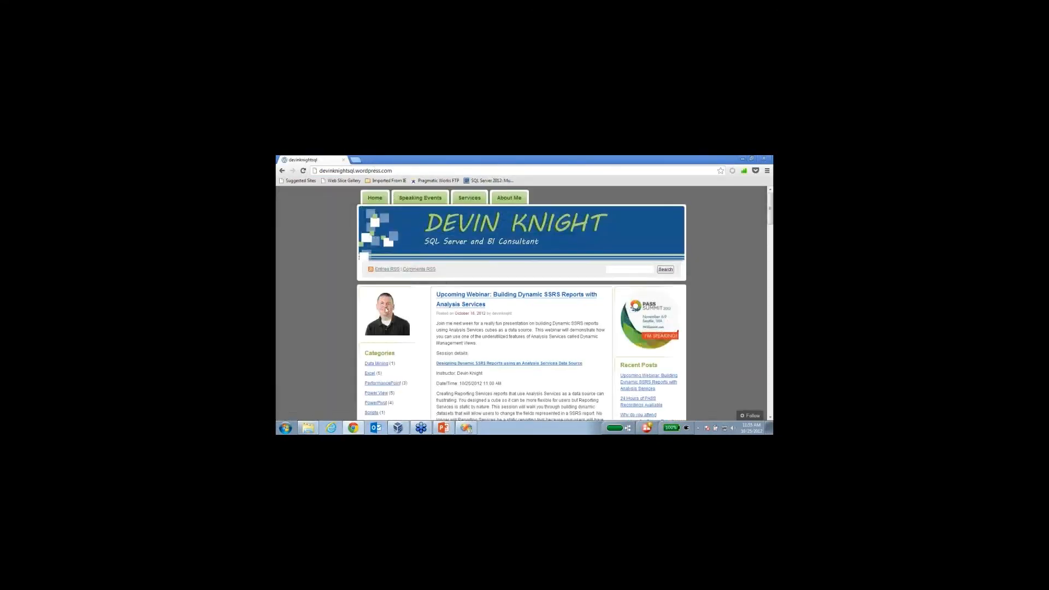
- Open the blog's SSRS category to list its Reporting Services posts
{"action": "scroll", "coordinate": [377, 311], "scroll_direction": "down", "scroll_amount": 1}
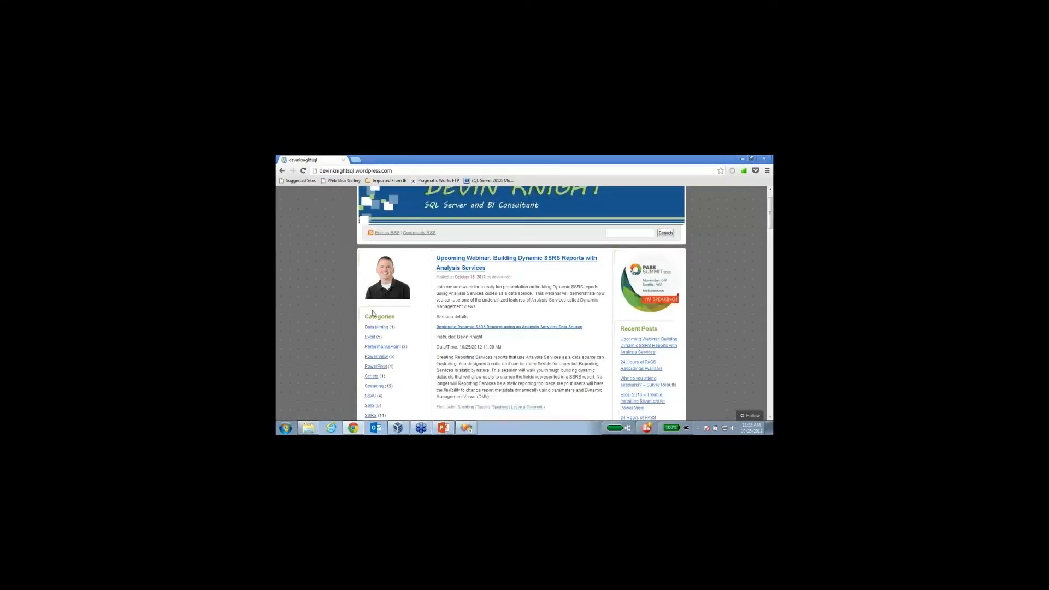
{"action": "scroll", "coordinate": [372, 313], "scroll_direction": "down", "scroll_amount": 1}
{"action": "left_click", "coordinate": [370, 381]}
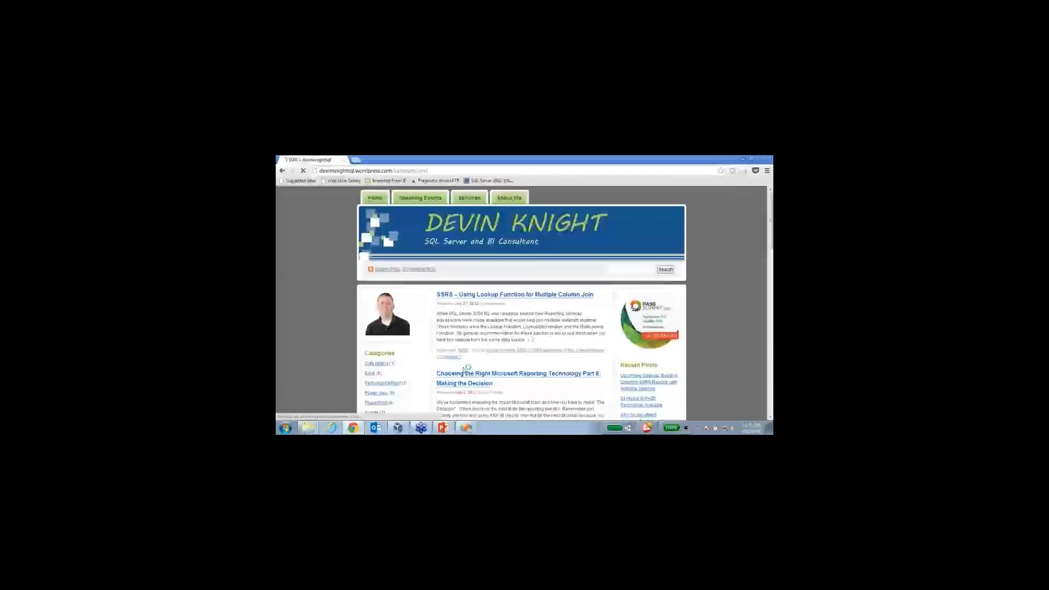
- Open the post "SSRS – Using Analysis Services Dynamic Management Views to Build Dynamic Reports" and examine its opening example
{"action": "scroll", "coordinate": [467, 368], "scroll_direction": "down", "scroll_amount": 1}
{"action": "scroll", "coordinate": [469, 367], "scroll_direction": "down", "scroll_amount": 4}
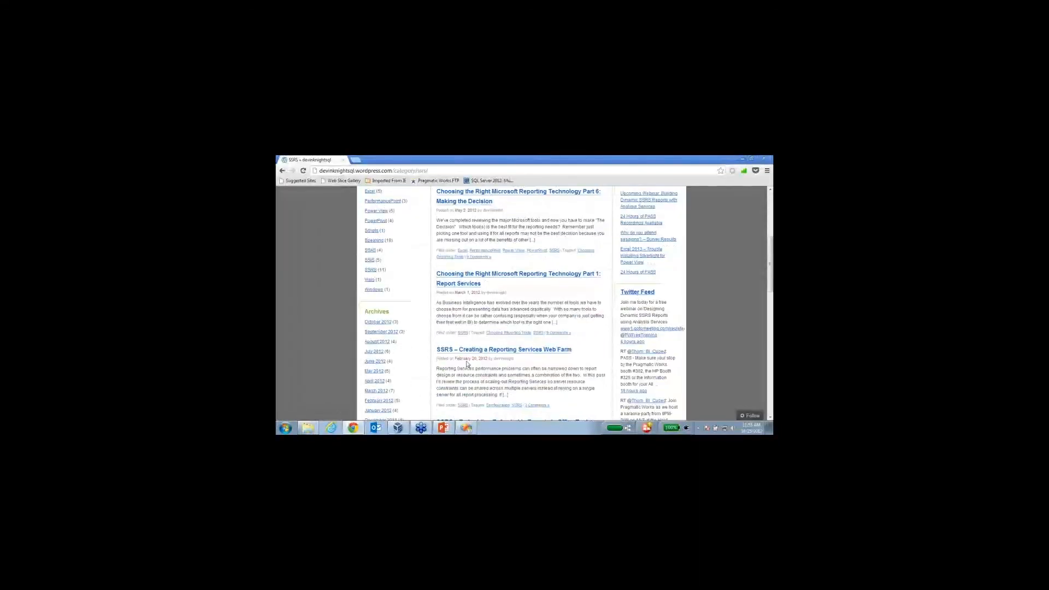
{"action": "scroll", "coordinate": [467, 364], "scroll_direction": "down", "scroll_amount": 3}
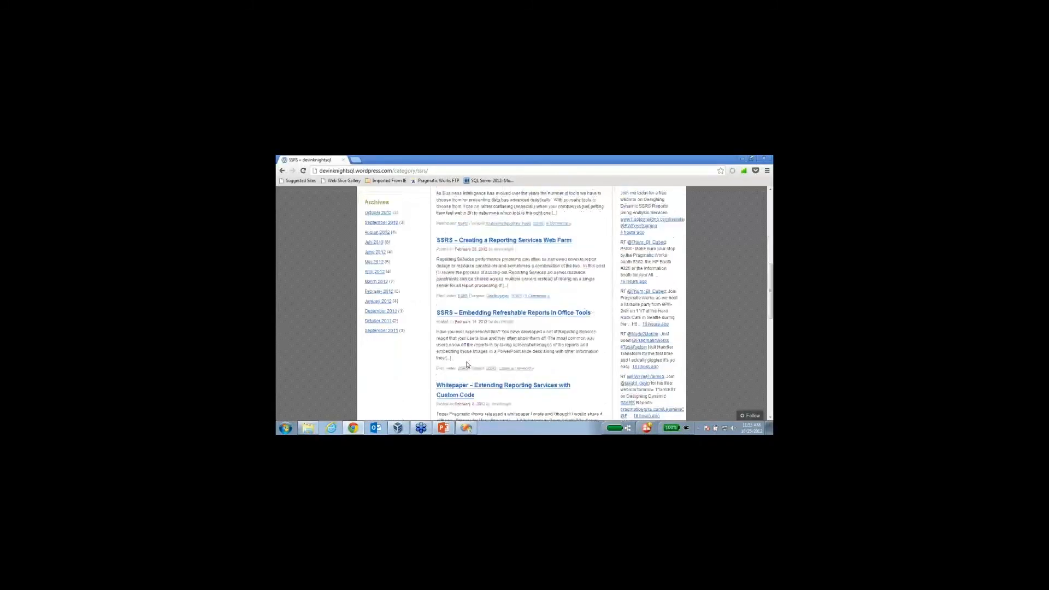
{"action": "scroll", "coordinate": [468, 364], "scroll_direction": "down", "scroll_amount": 4}
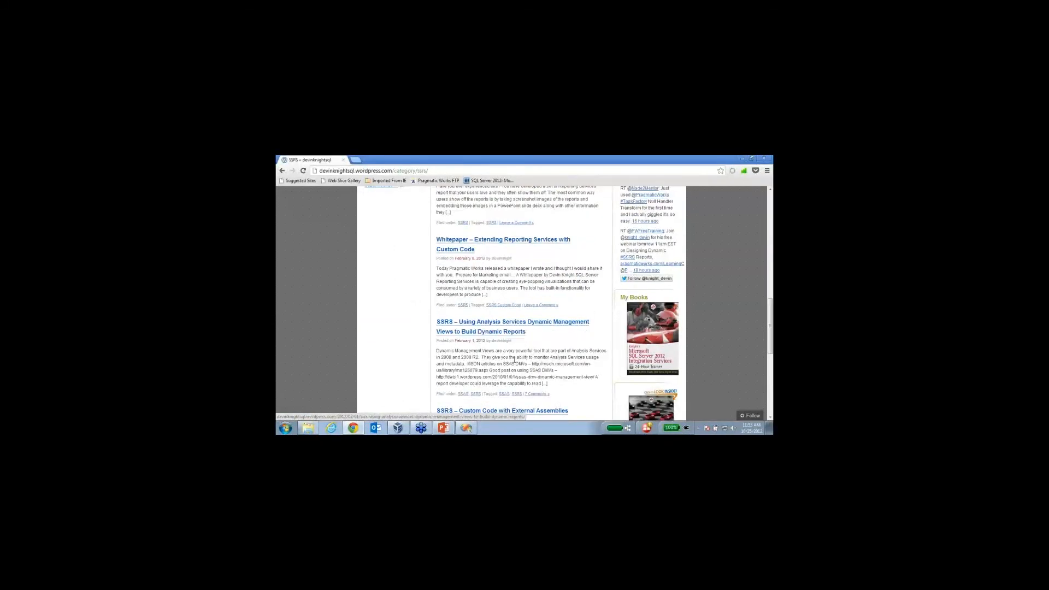
{"action": "left_click", "coordinate": [509, 332]}
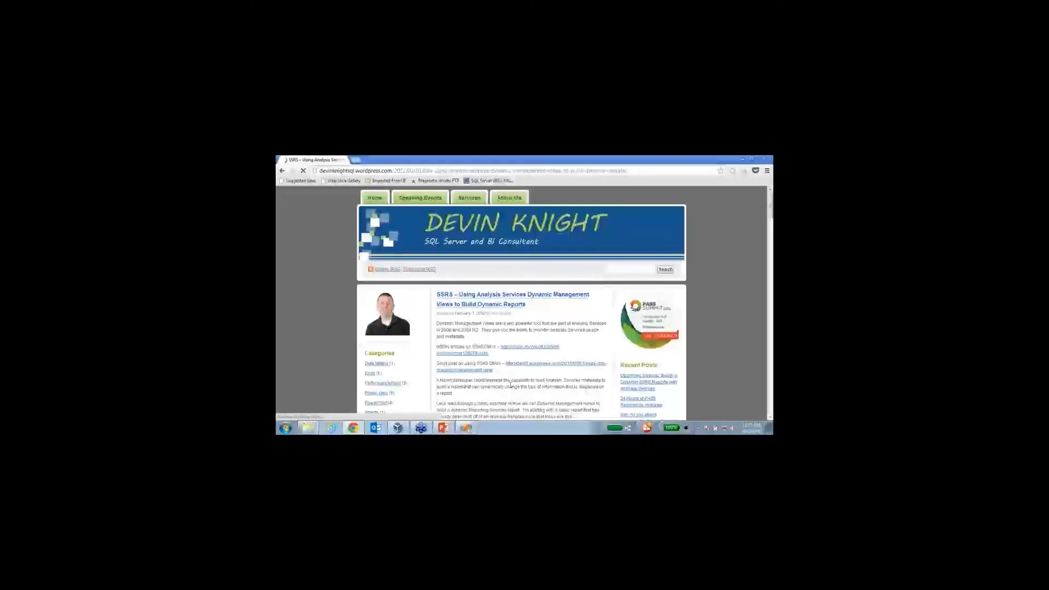
{"action": "scroll", "coordinate": [508, 383], "scroll_direction": "down", "scroll_amount": 2}
{"action": "scroll", "coordinate": [508, 328], "scroll_direction": "down", "scroll_amount": 1}
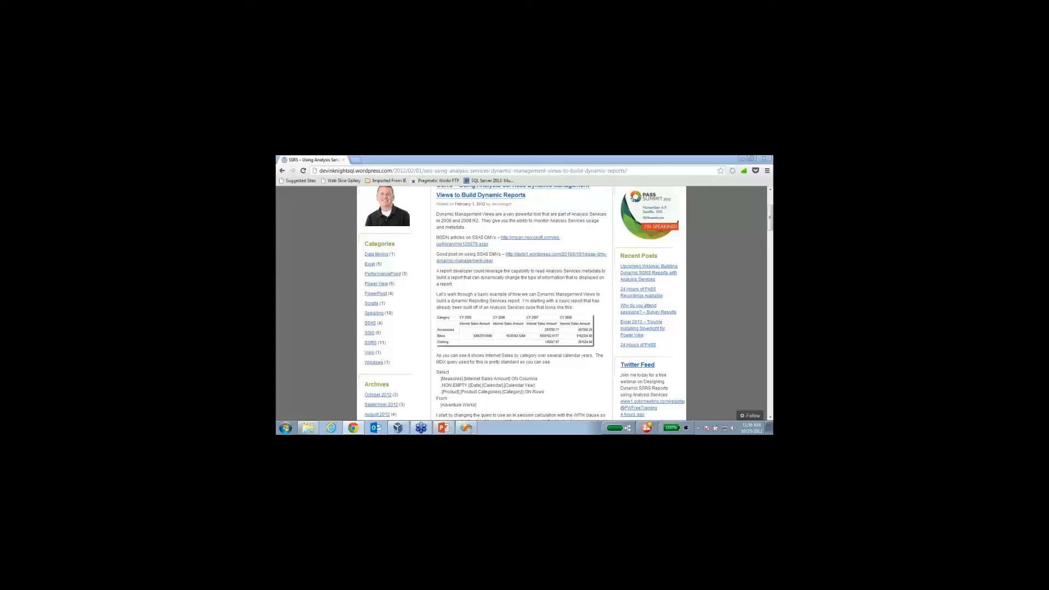
- Switch back to Visual Studio in the virtual machine and request cancelling the query designer
{"action": "left_click", "coordinate": [463, 431]}
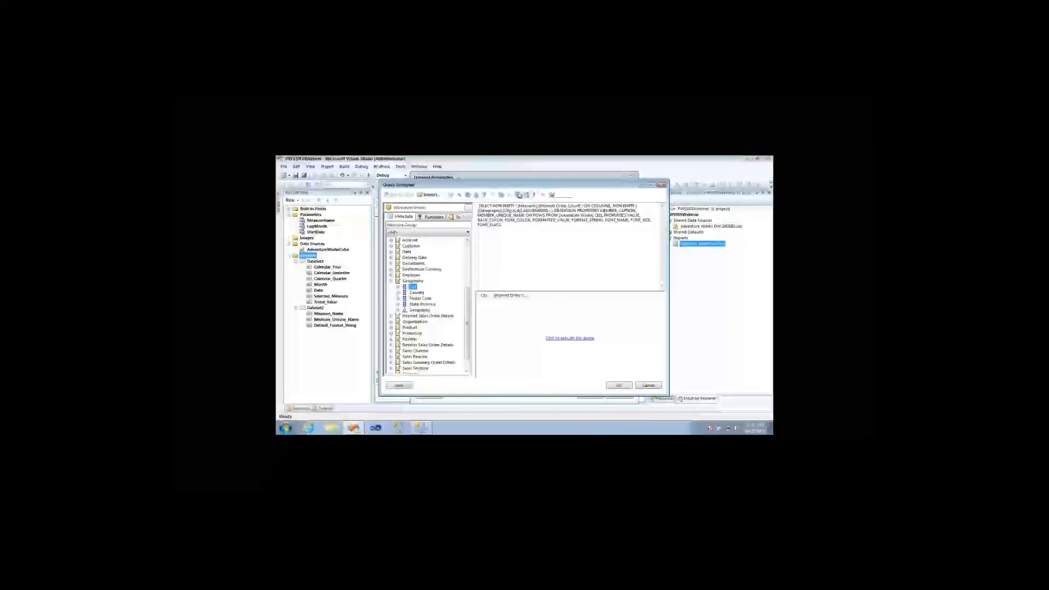
{"action": "left_click", "coordinate": [519, 195]}
{"action": "left_click", "coordinate": [659, 362]}
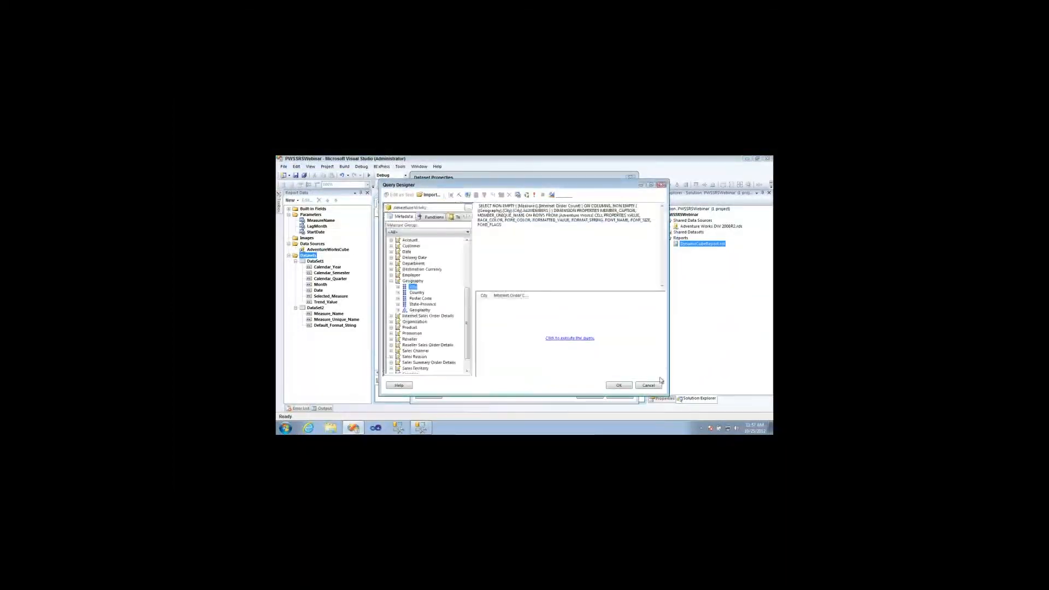
{"action": "left_click", "coordinate": [653, 386]}
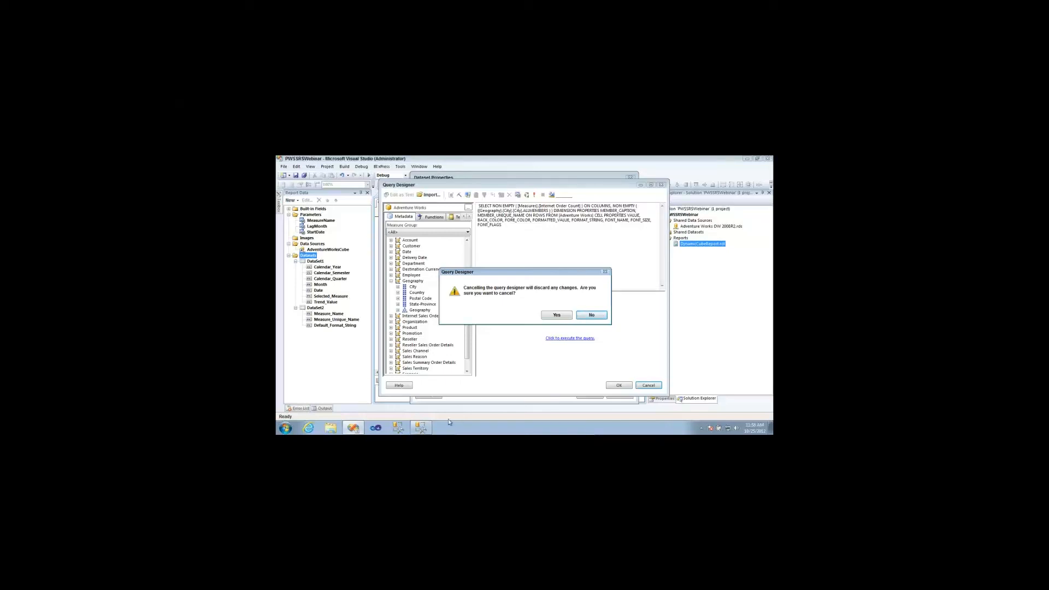
- Switch to SQL Server Management Studio, run only the Initial Query with Selected Measure and Trend Value, and enlarge the results area
{"action": "mouse_move", "coordinate": [424, 428]}
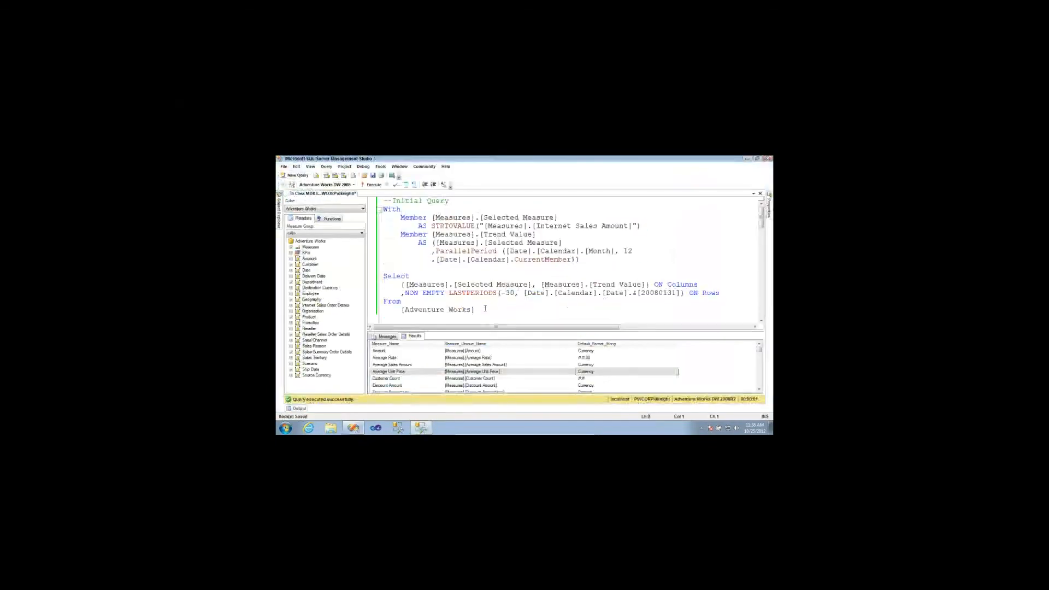
{"action": "left_click_drag", "start_coordinate": [485, 309], "coordinate": [383, 209]}
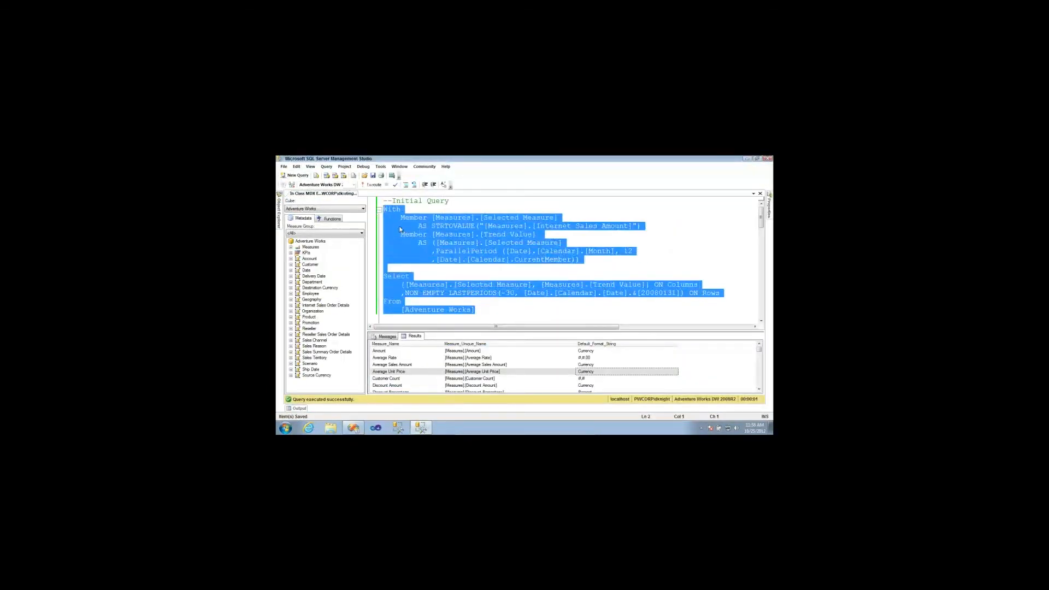
{"action": "left_click_drag", "start_coordinate": [471, 330], "coordinate": [466, 256]}
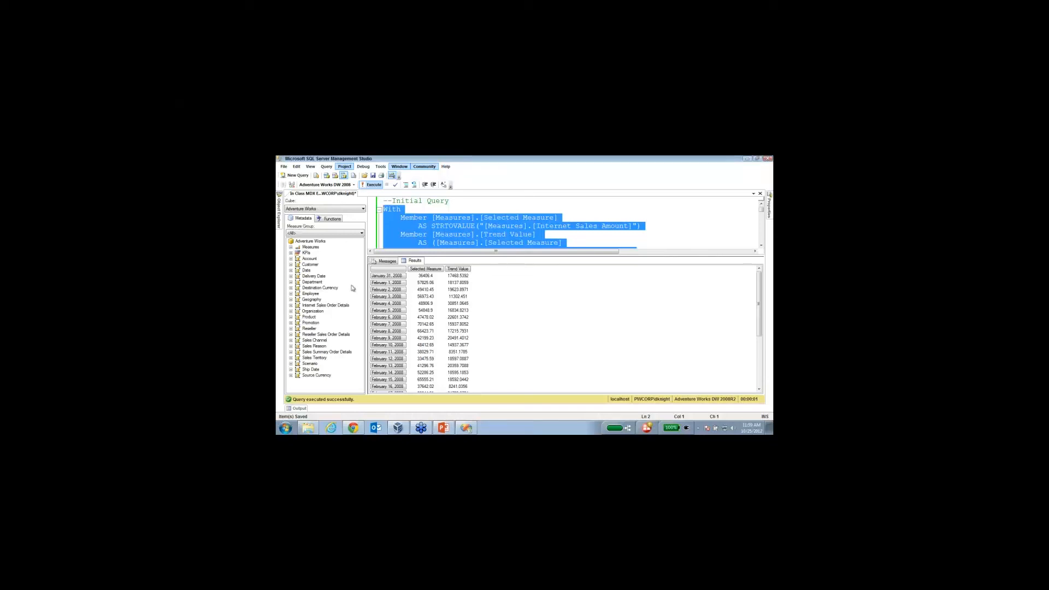
- On a blank white annotation screen, draw a tall red rectangle labelled Dataset1 with the text Oracle above it
{"action": "left_click", "coordinate": [506, 208]}
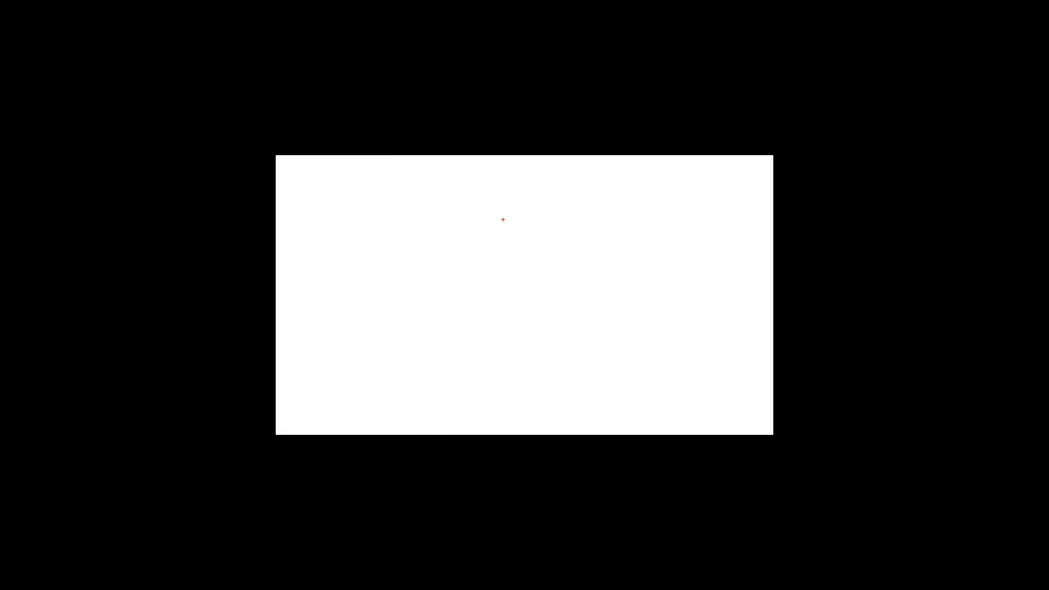
{"action": "left_click_drag", "start_coordinate": [391, 241], "coordinate": [437, 342]}
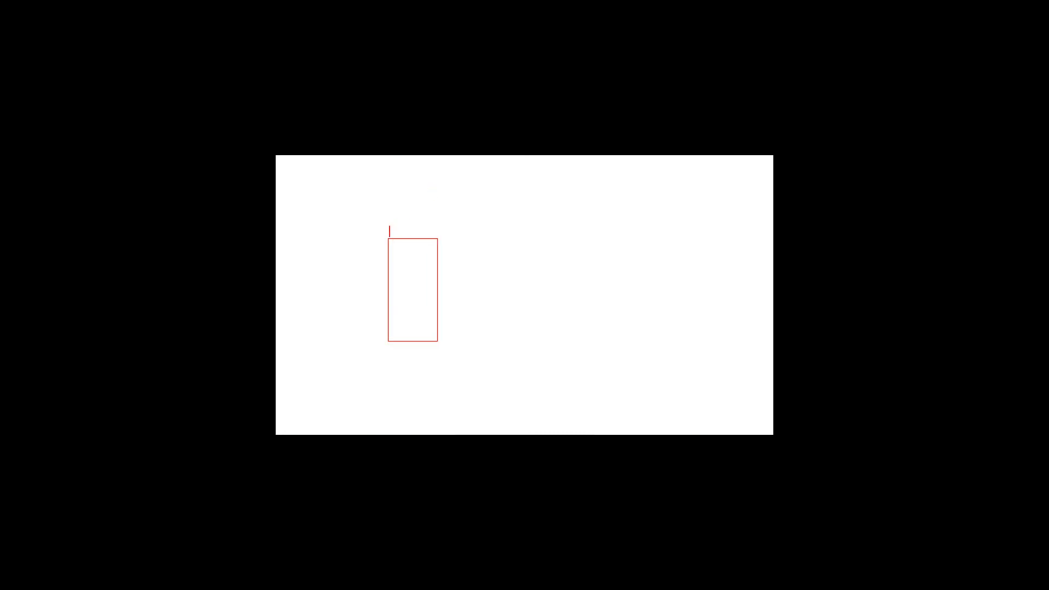
{"action": "left_click", "coordinate": [389, 231]}
{"action": "type", "text": "Dataset1Osc"}
{"action": "key", "text": "BackSpace"}
{"action": "key", "text": "BackSpace"}
{"action": "type", "text": "racl"}
{"action": "type", "text": "e"}
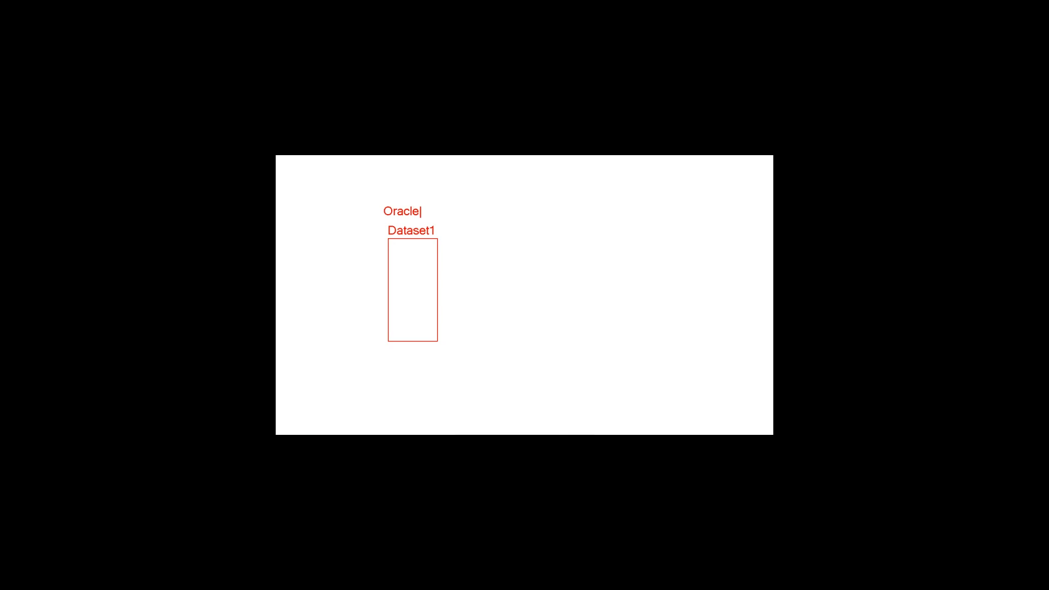
- Draw a second tall red rectangle to the right of the Dataset1 box and begin a text label above it
{"action": "left_click_drag", "start_coordinate": [578, 229], "coordinate": [630, 344]}
{"action": "type", "text": "tSa"}
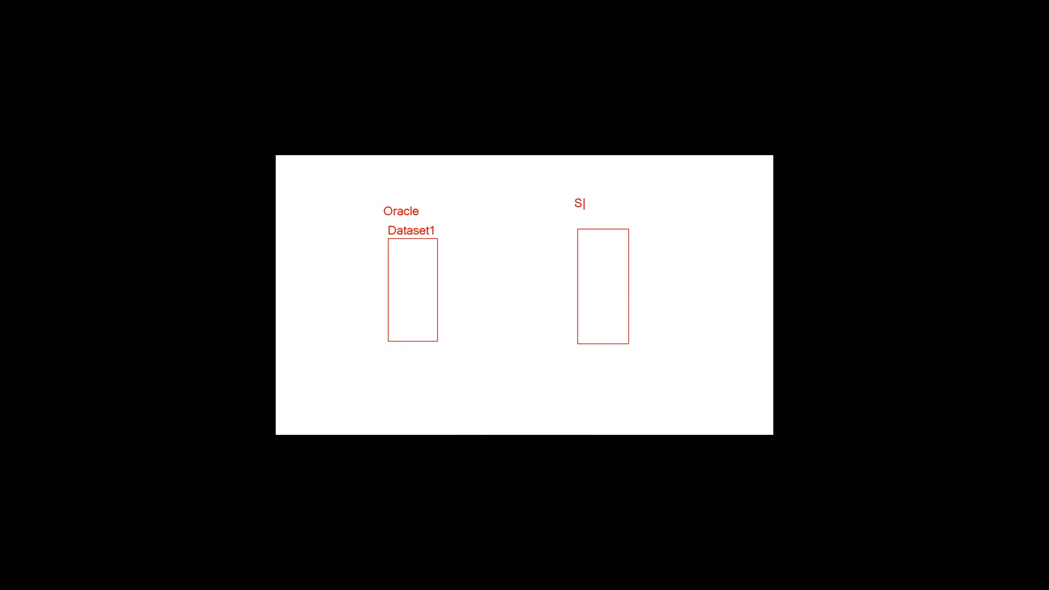